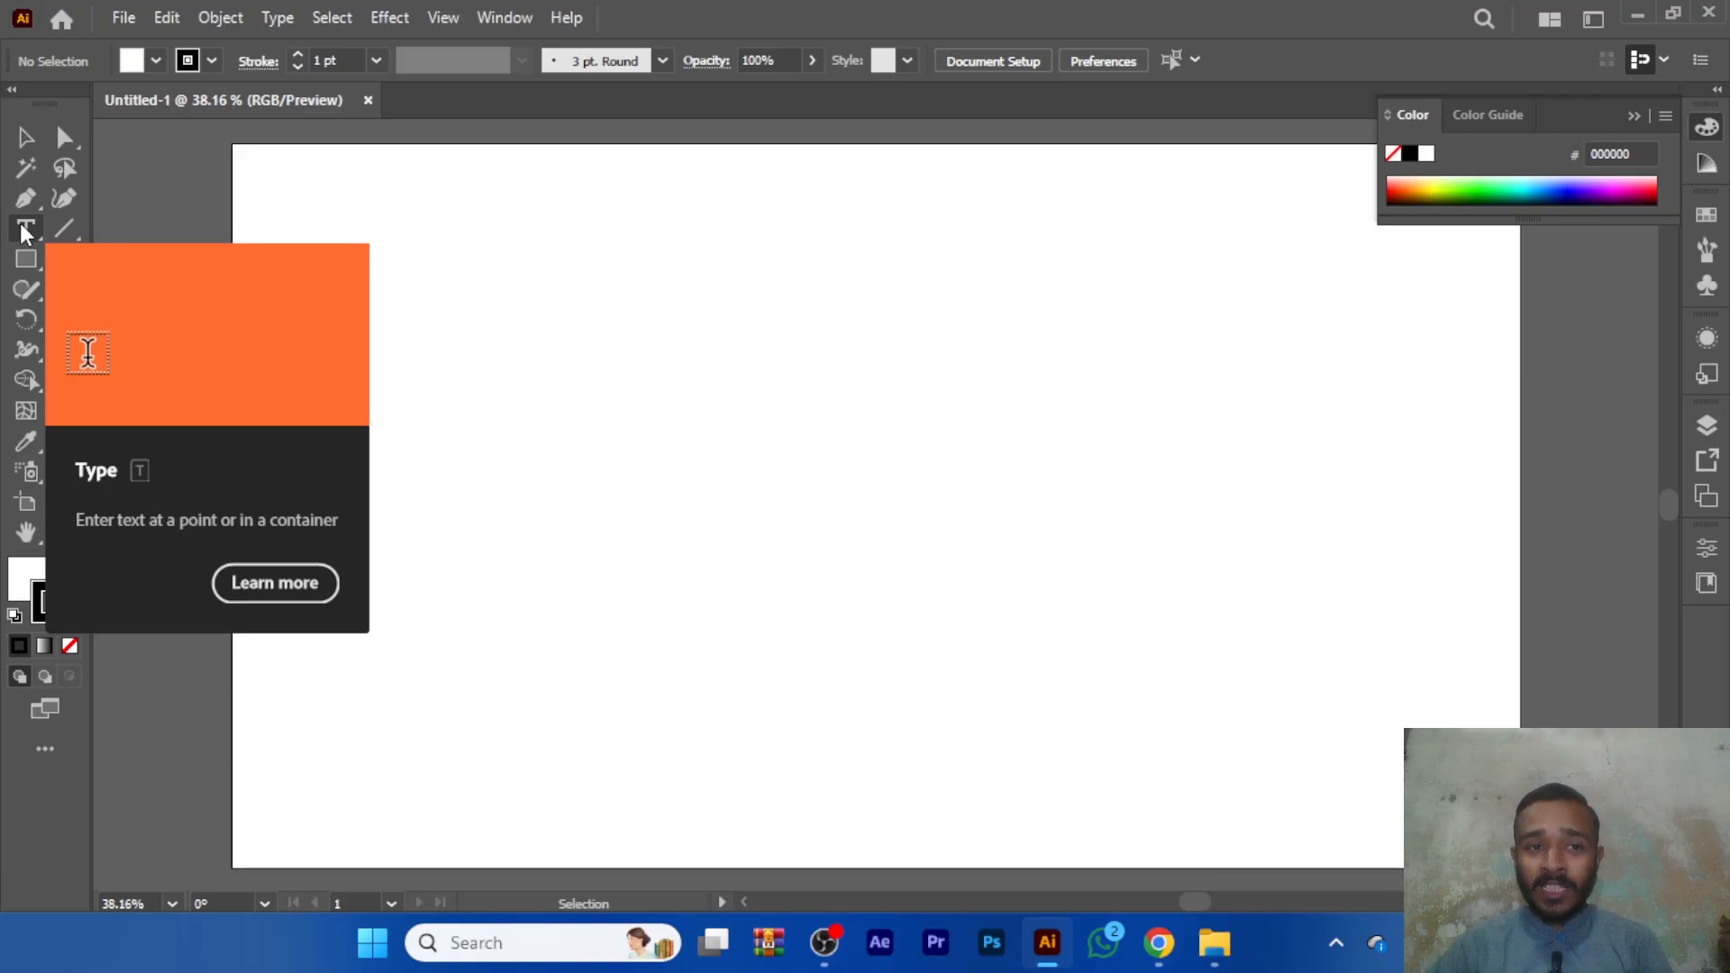
- Add a line of placeholder point text, set its size to 90 pt, and move it toward the artboard's centre
left_click(25, 231)
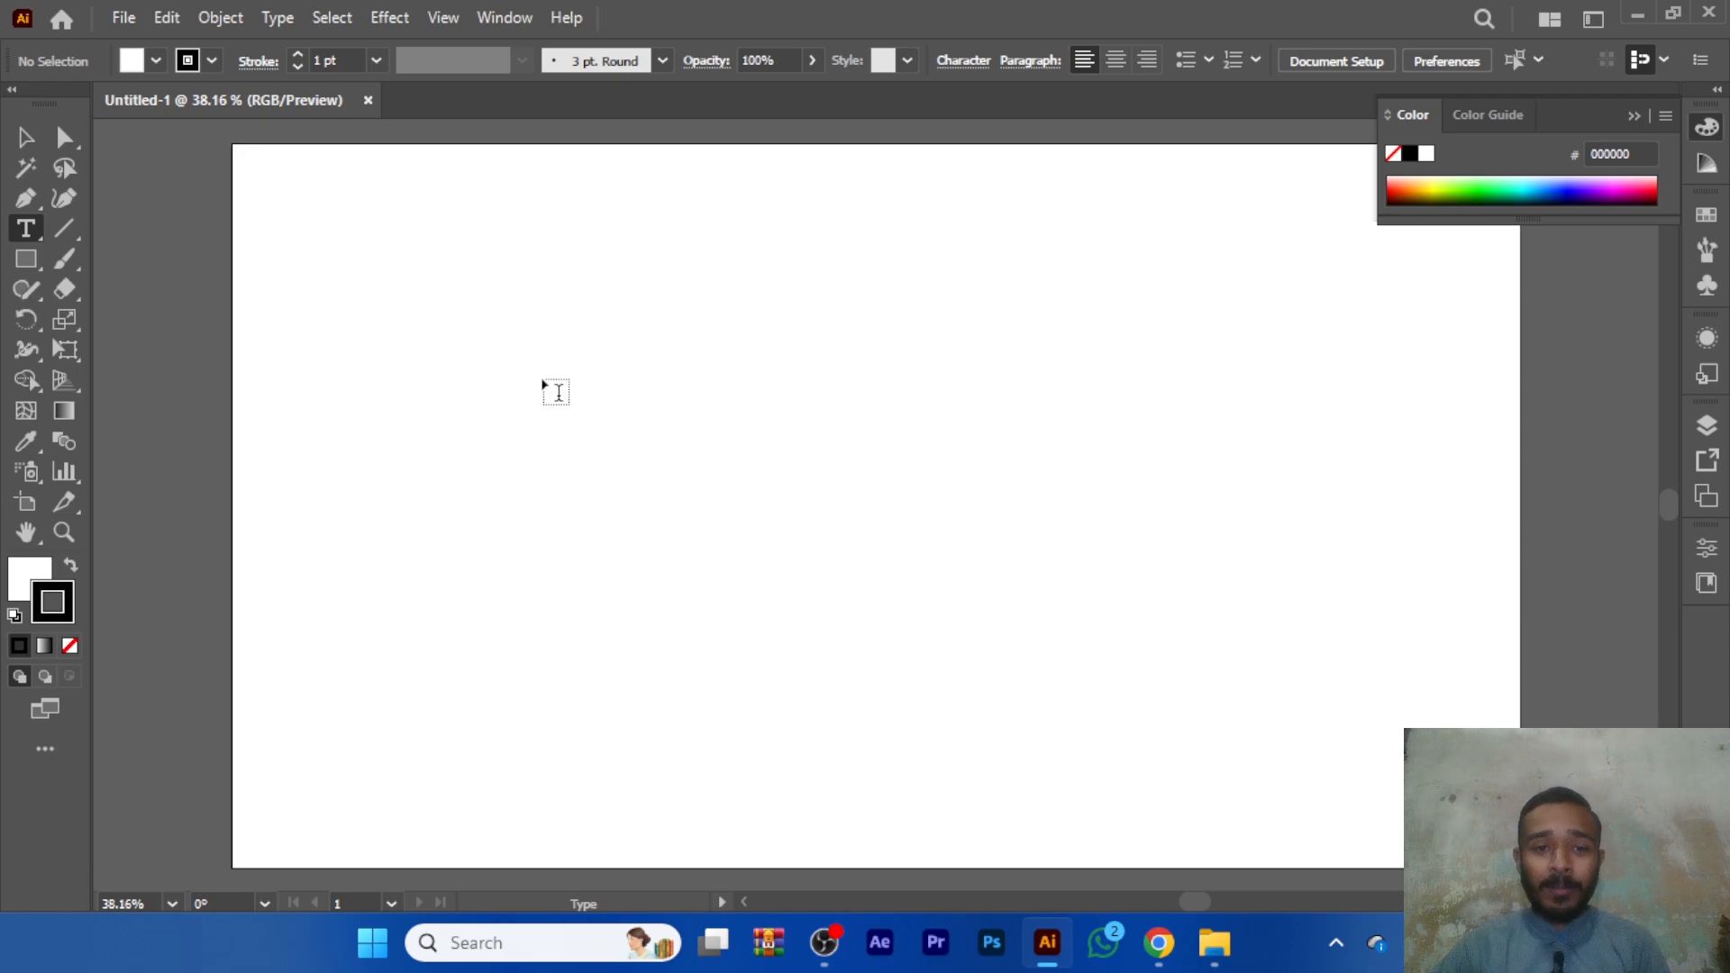
left_click(546, 325)
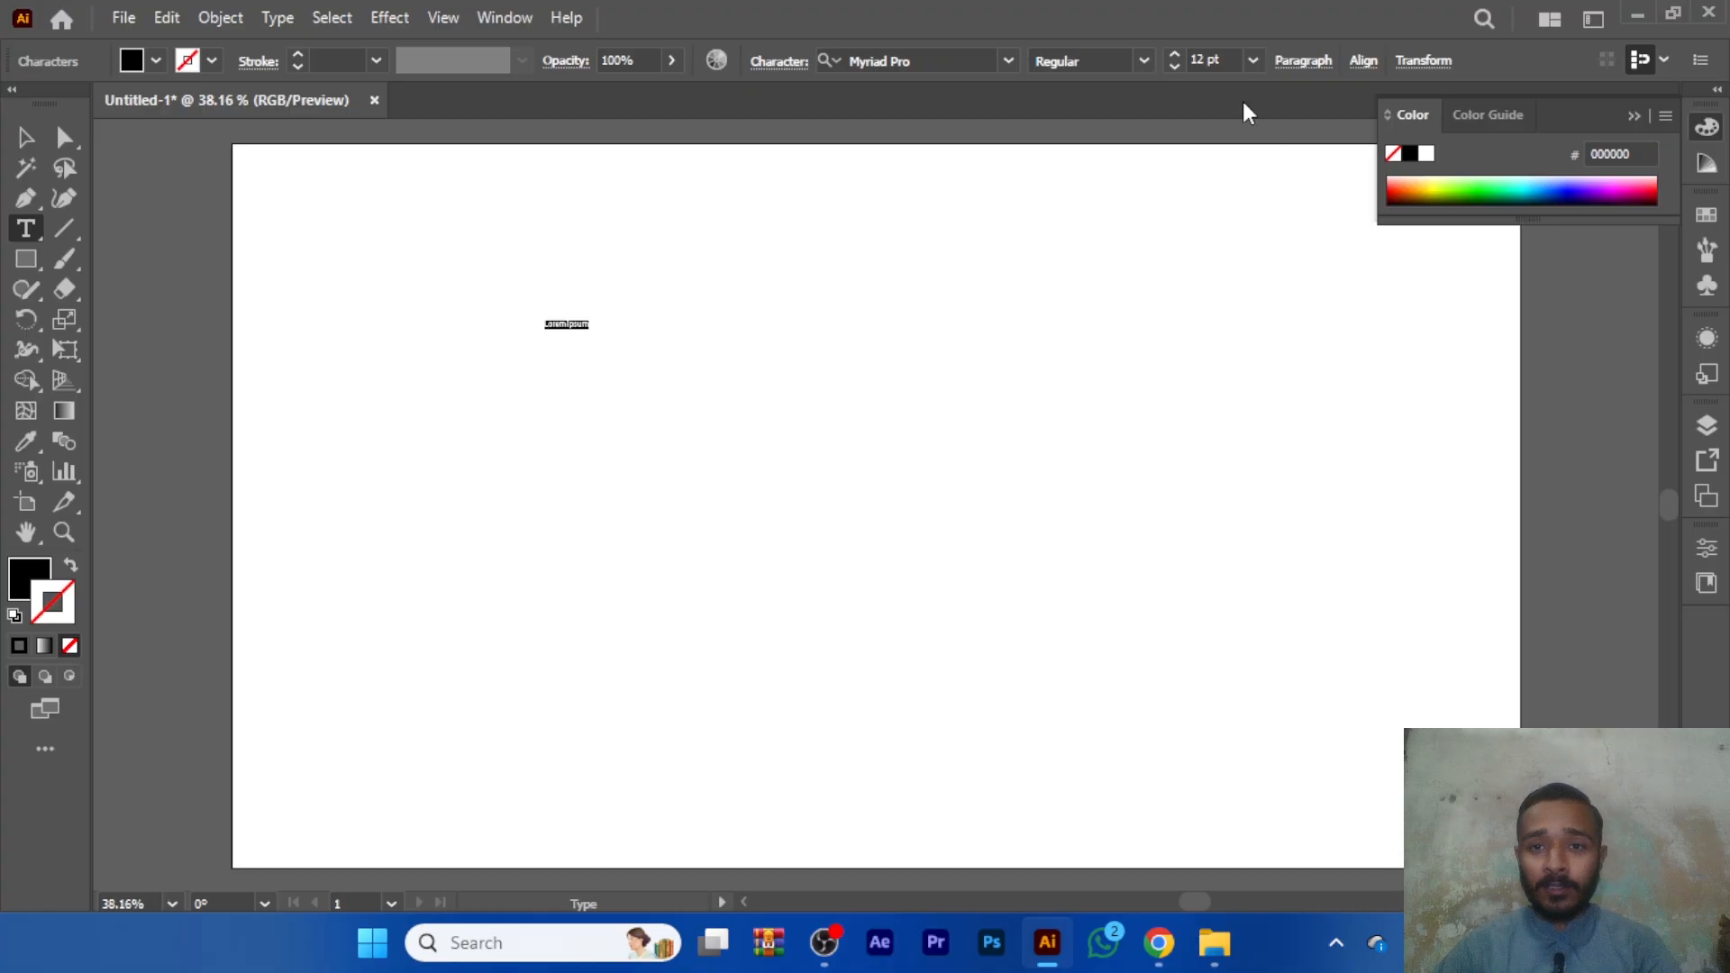
left_click(1203, 59)
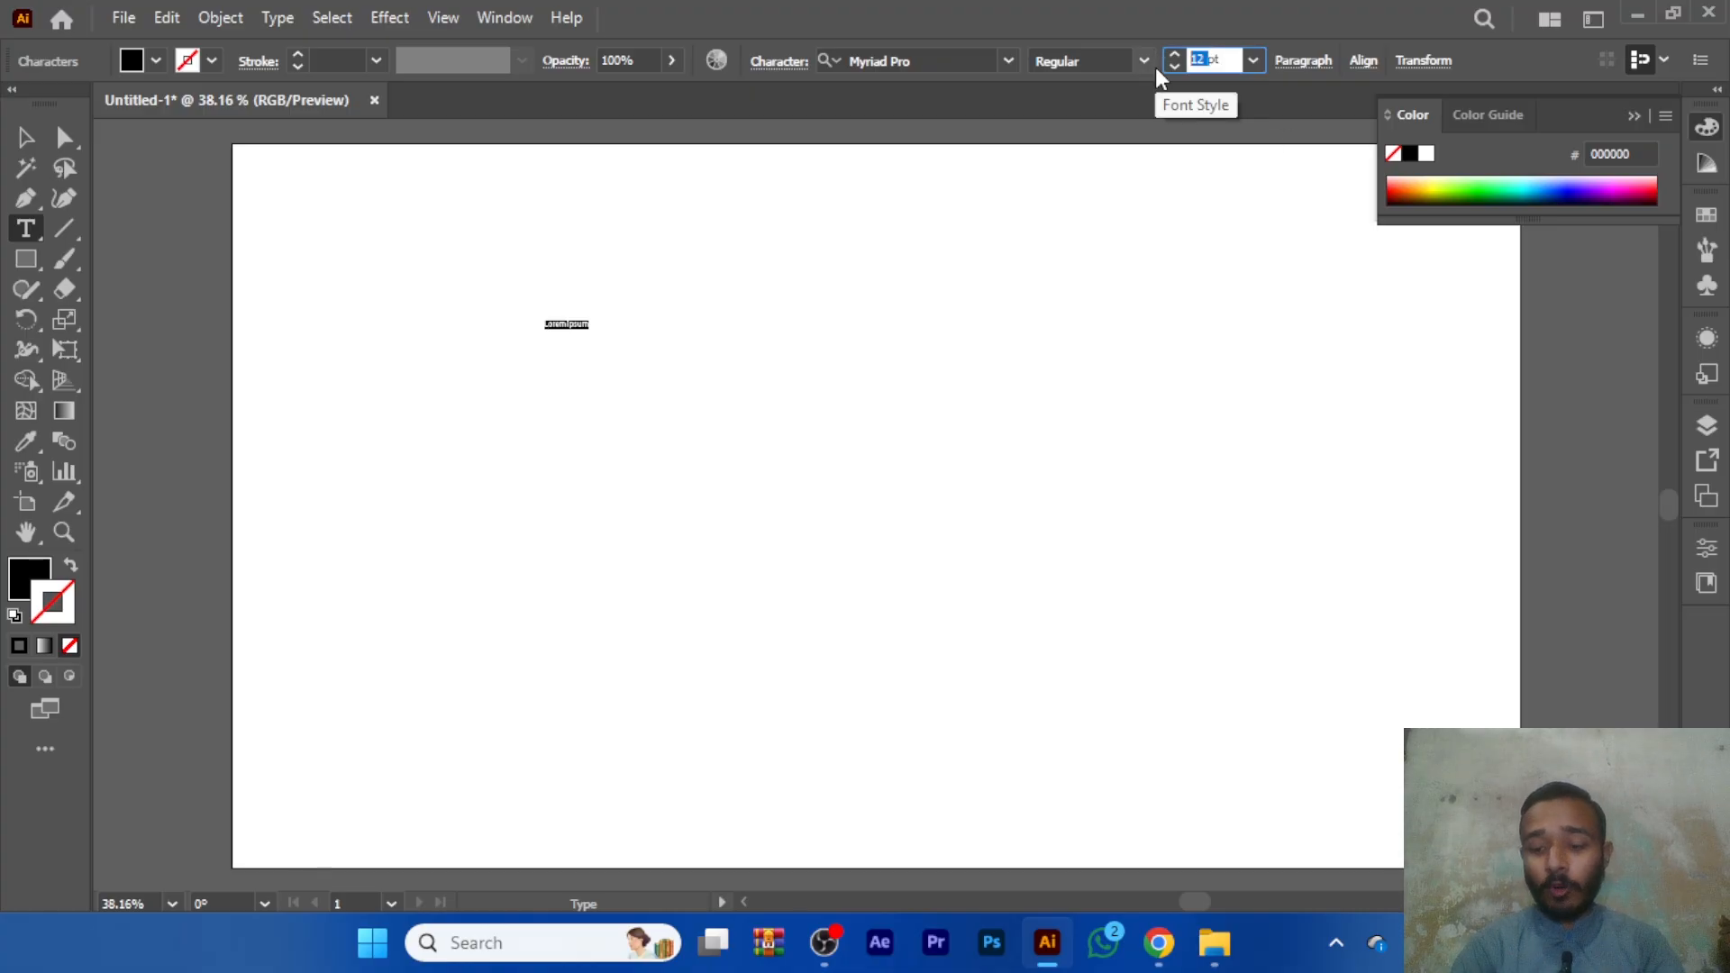
type("90")
key("Return")
left_click(25, 137)
left_click(676, 368)
left_click_drag(668, 315, 787, 380)
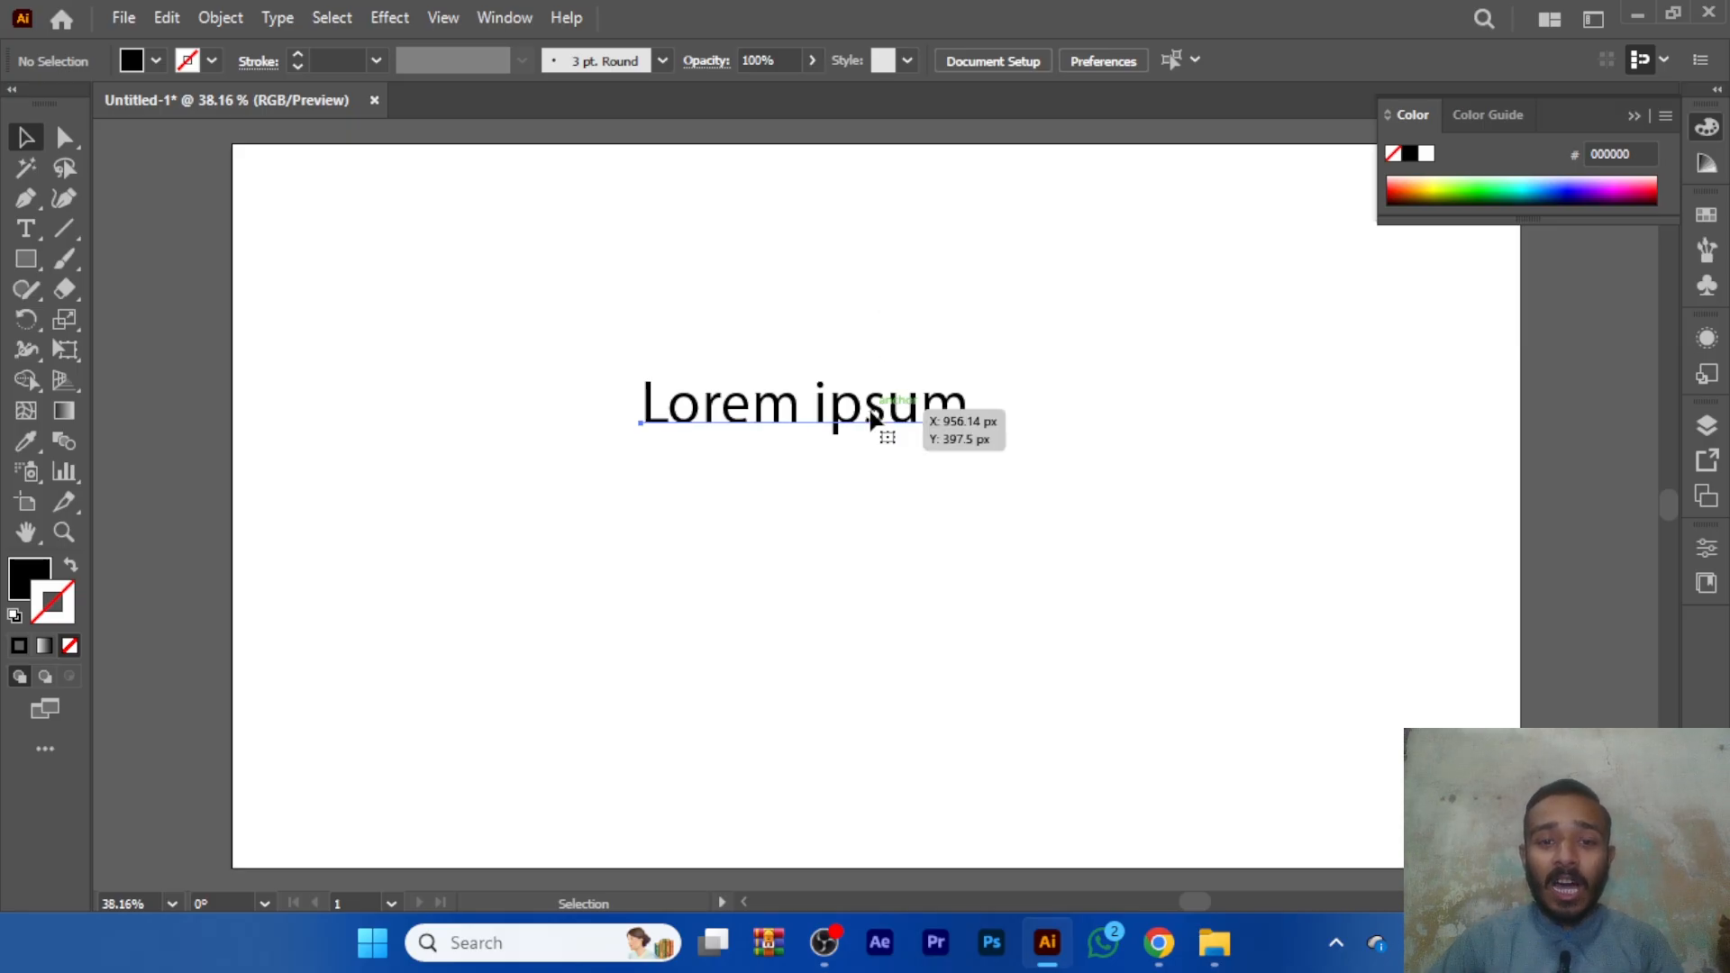
- Replace the placeholder text with "Design Skill Academy"
key("t")
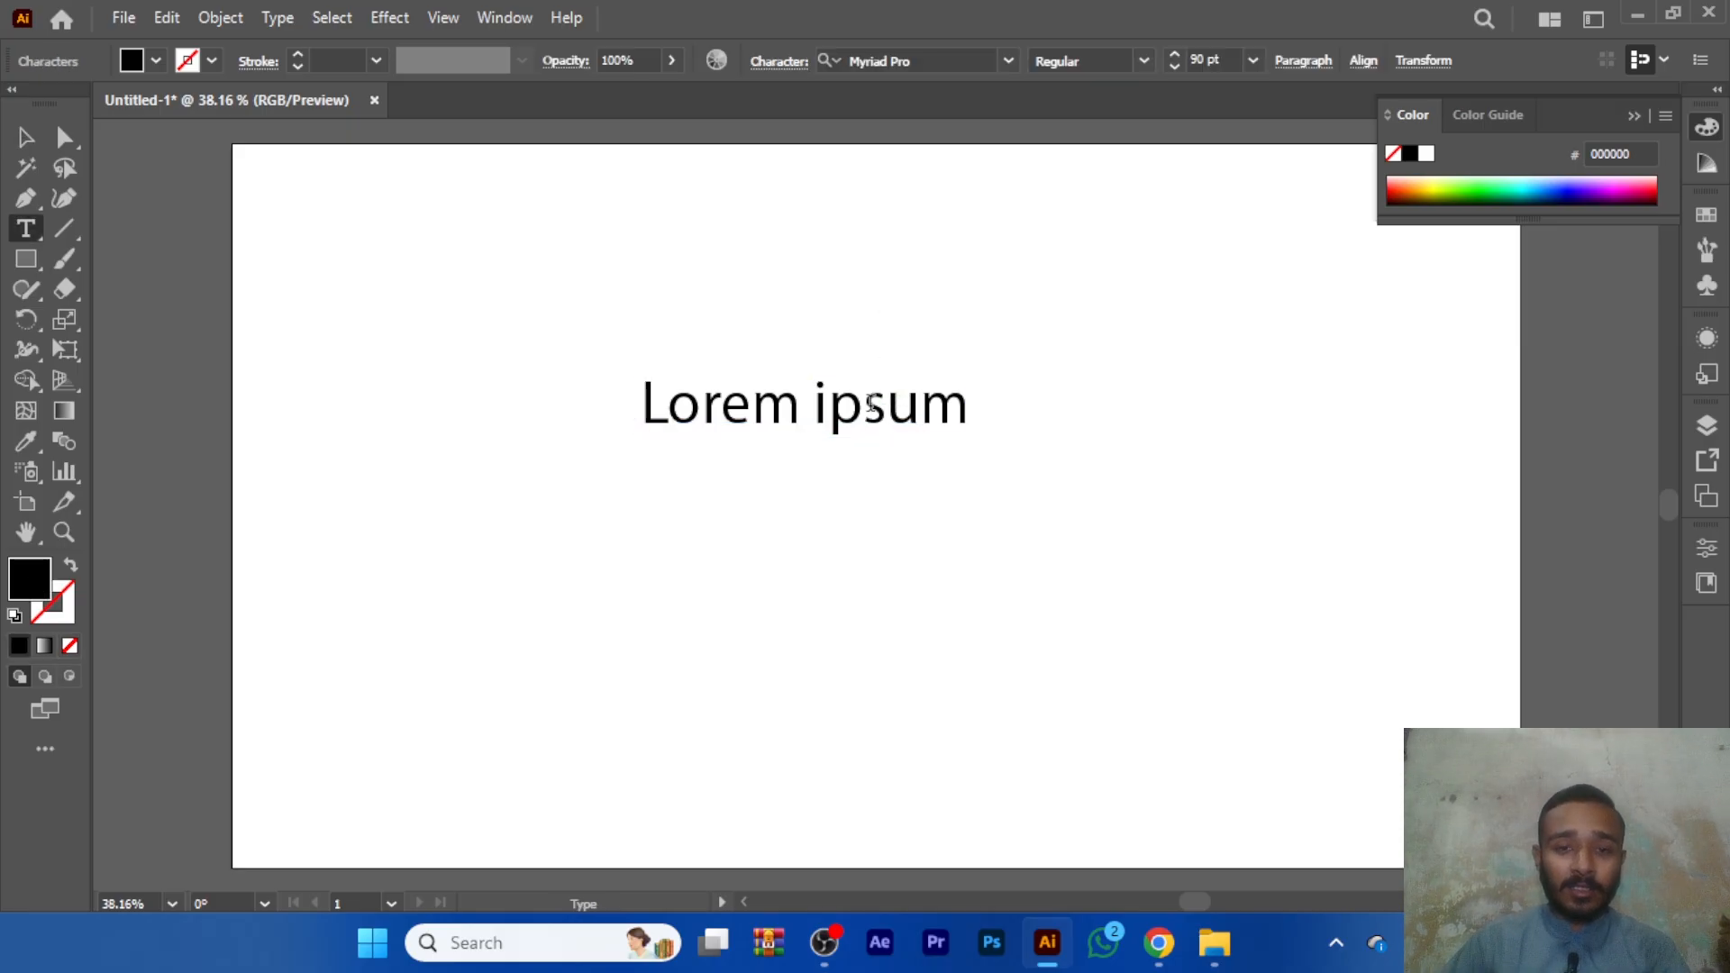
double_click(871, 406)
left_click(872, 406)
triple_click(872, 405)
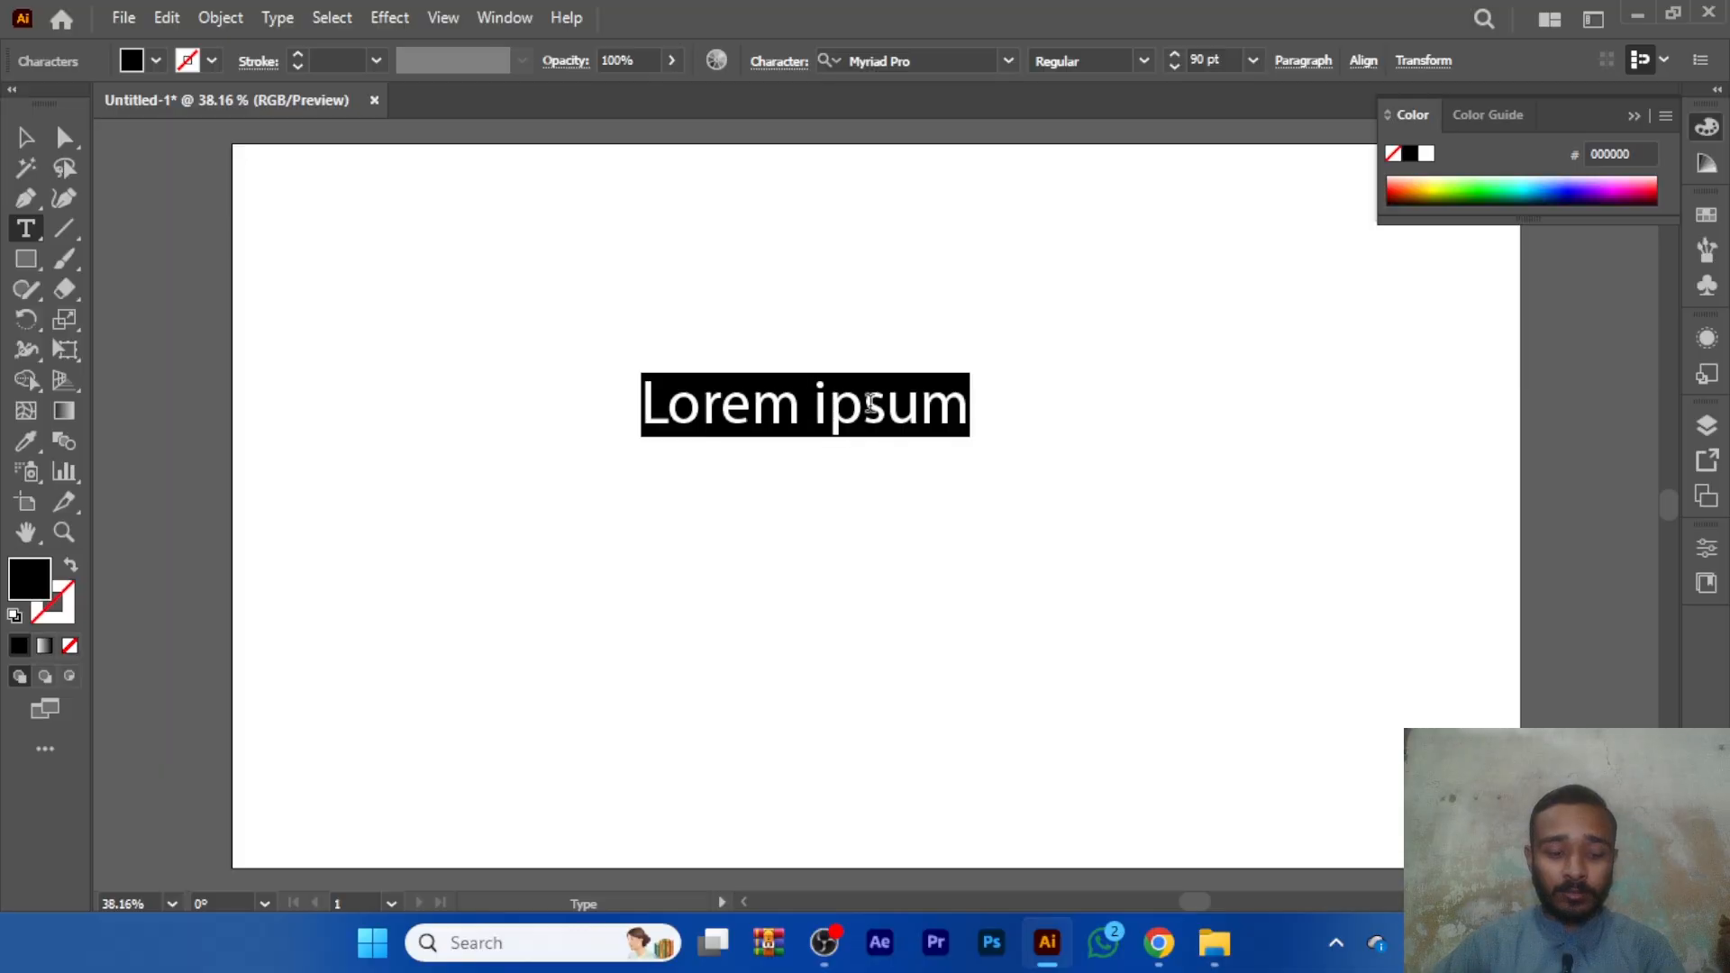
type("Dwsig")
key("BackSpace")
key("BackSpace")
key("BackSpace")
key("BackSpace")
type("esign Skill Acad")
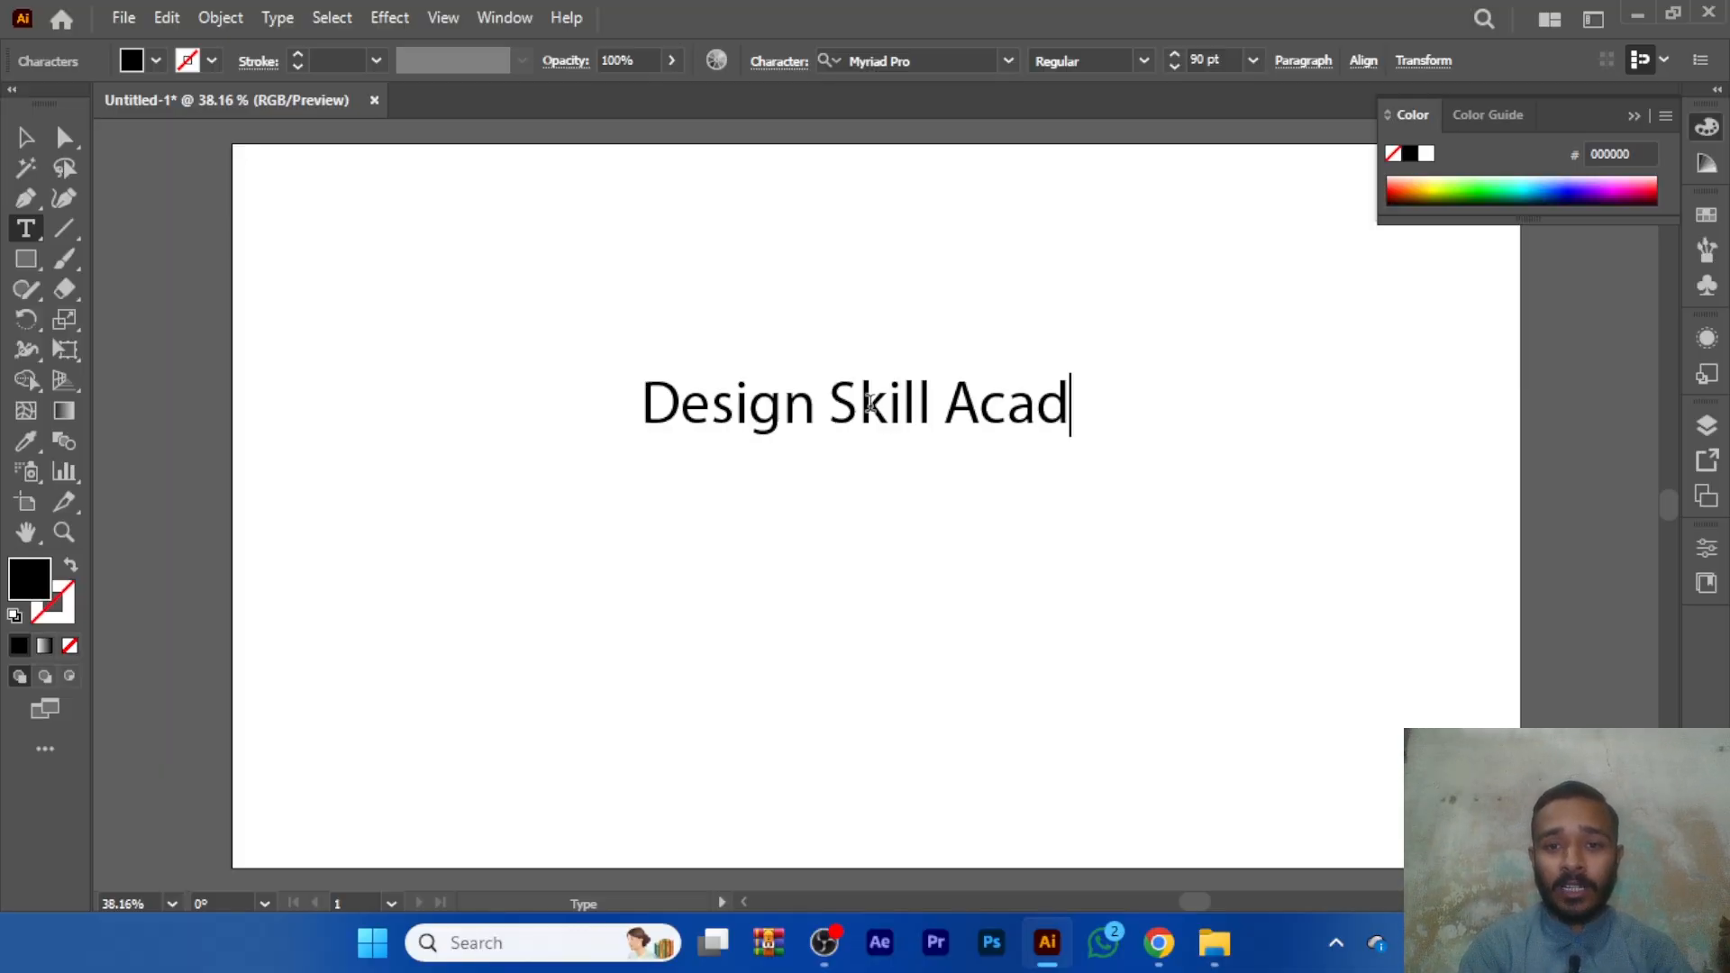
type("emt")
key("BackSpace")
type("y")
- Set the font of the whole "Design Skill Academy" heading to Montserrat Black
key("ctrl+a")
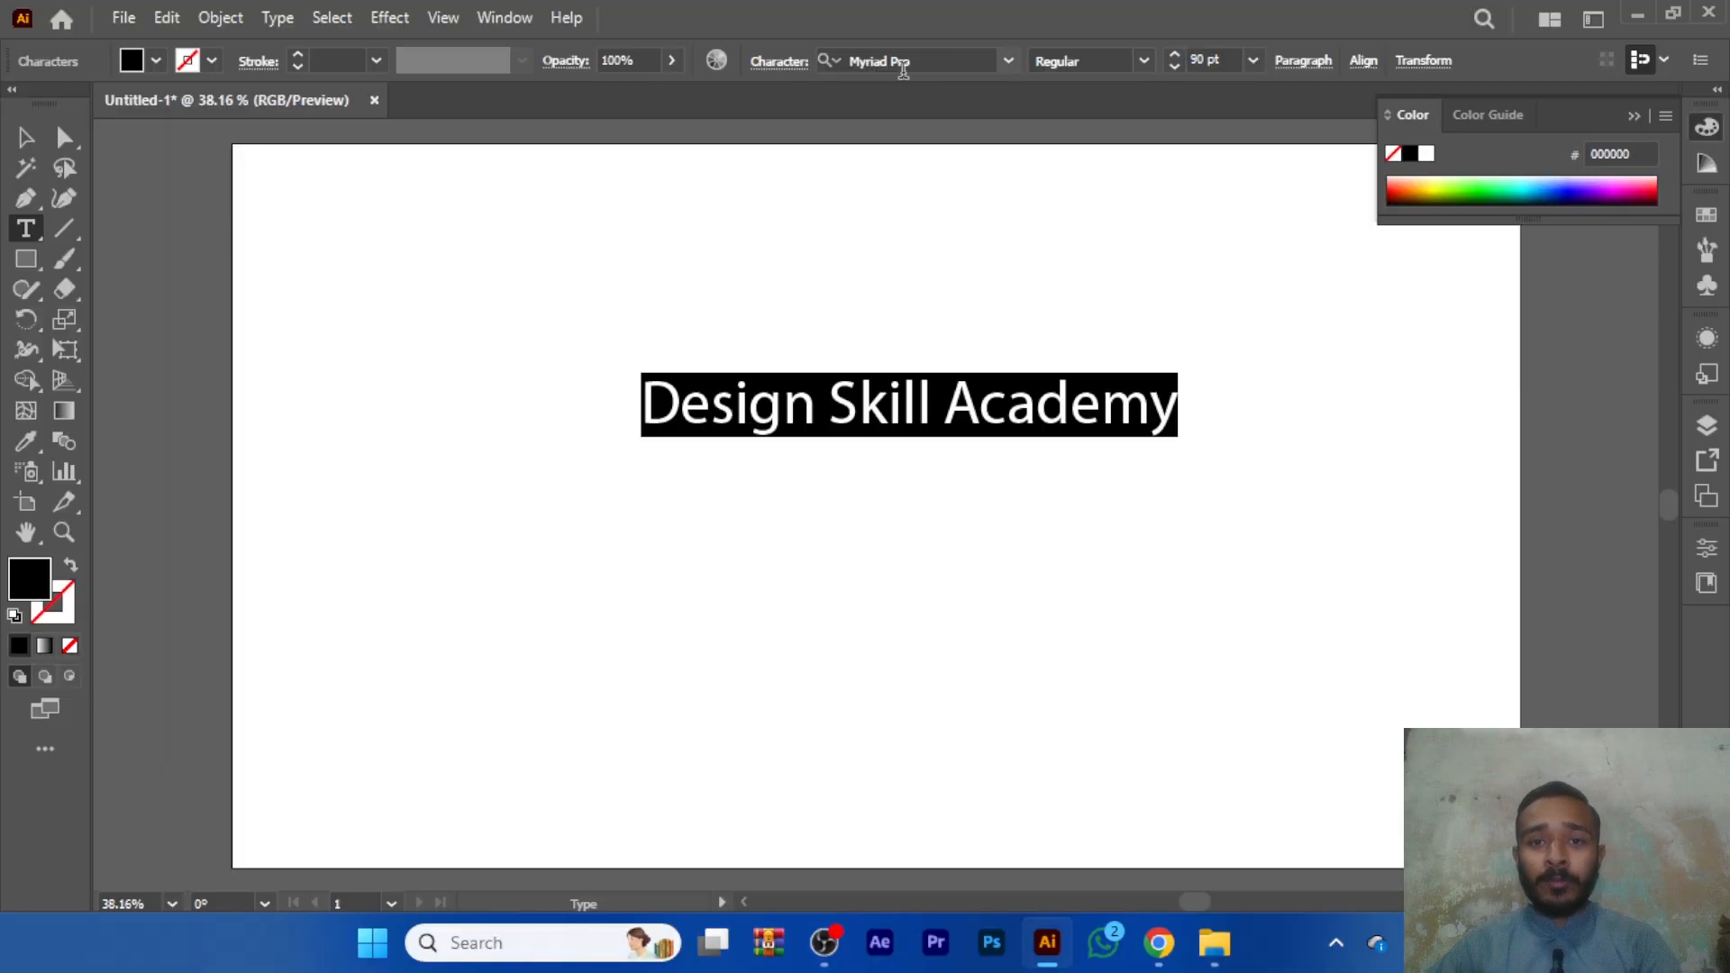
left_click(926, 63)
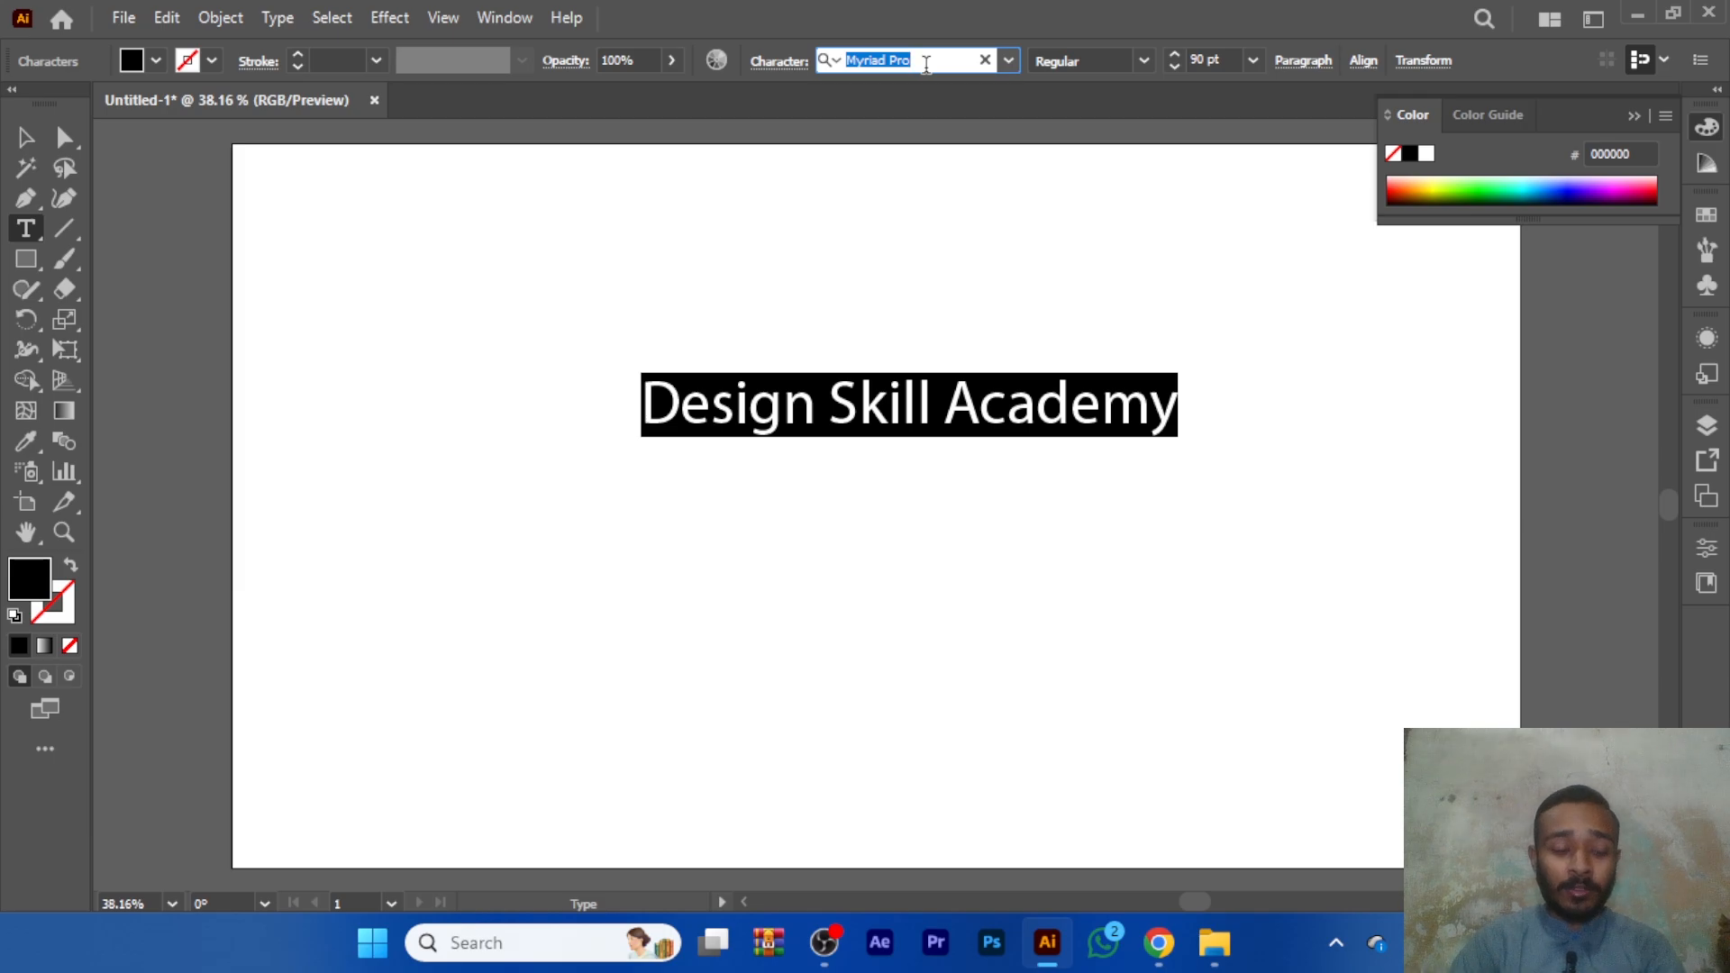
type("Pooppin")
key("BackSpace")
key("BackSpace")
key("BackSpace")
key("BackSpace")
key("BackSpace")
key("BackSpace")
key("BackSpace")
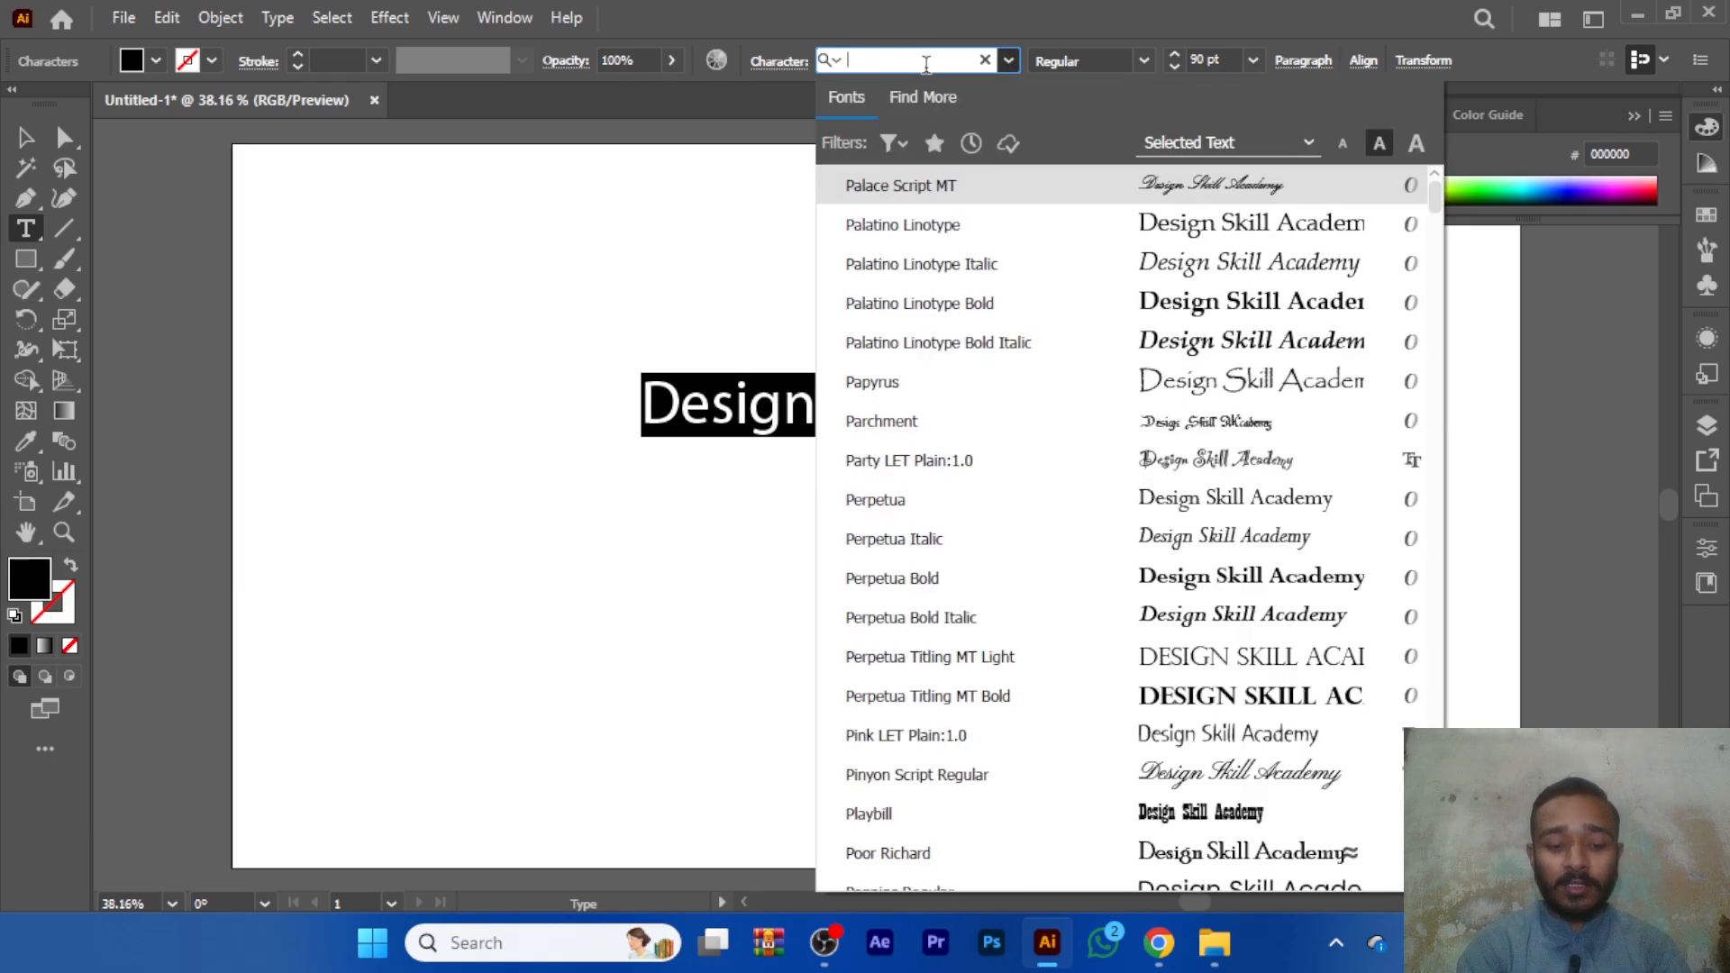
type("Montserrat")
left_click(1159, 382)
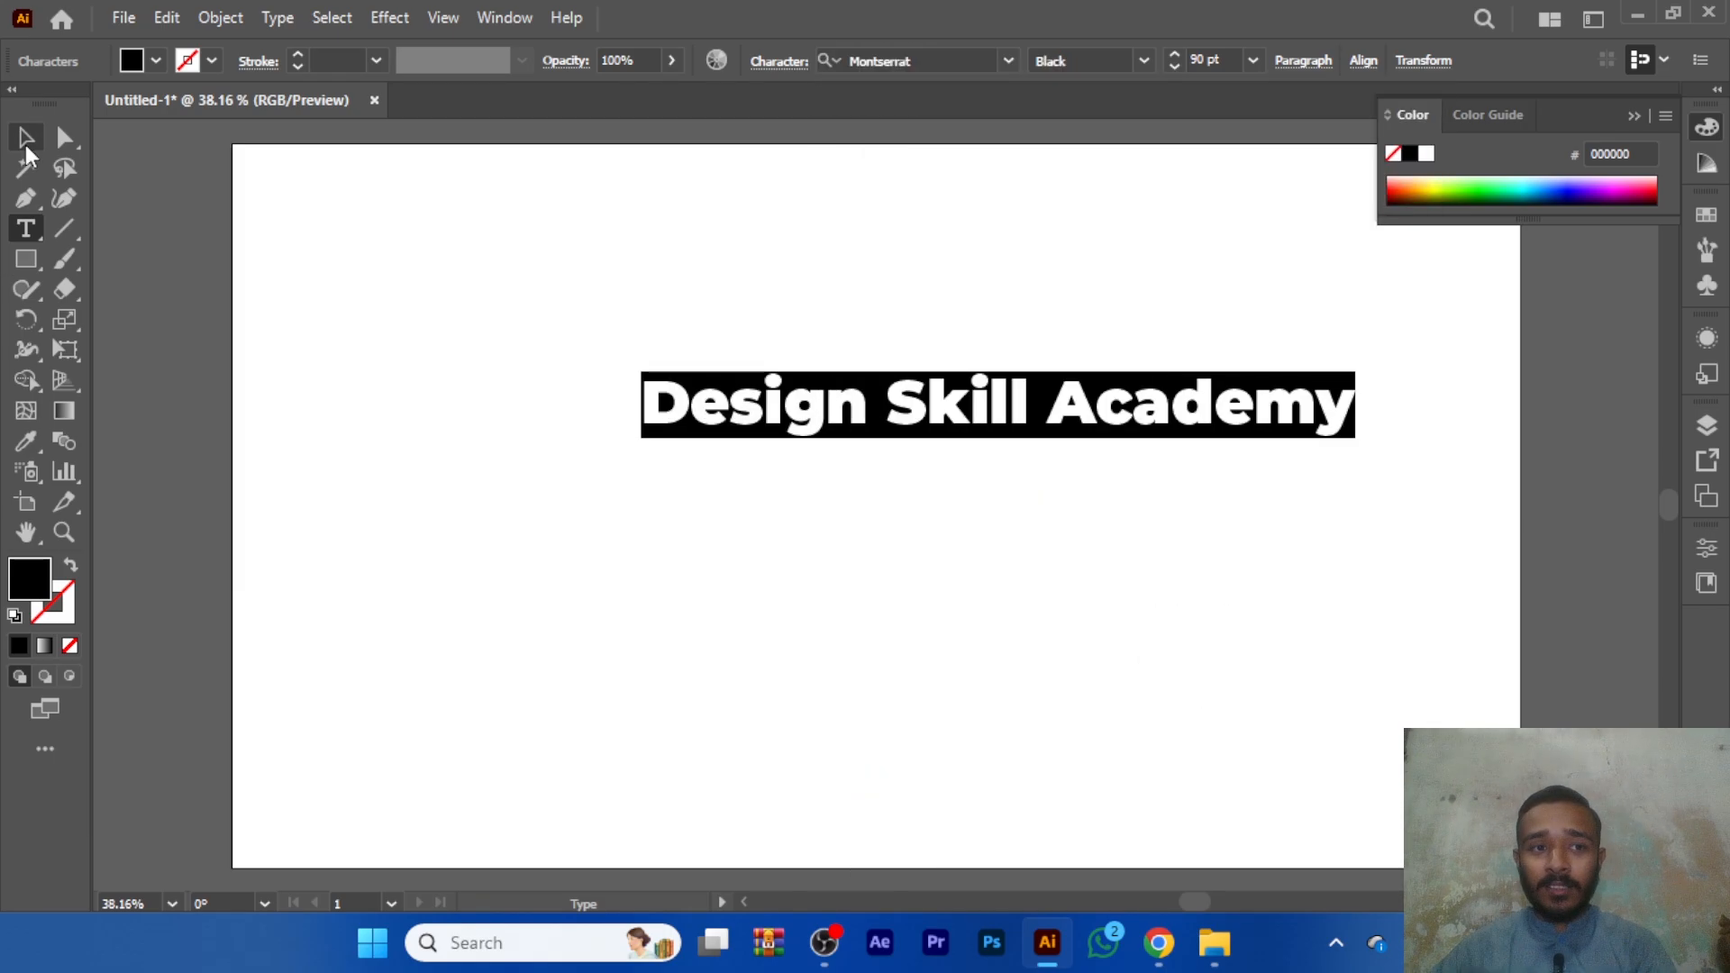
- Move the "Design Skill Academy" heading to the middle of the artboard
left_click(26, 140)
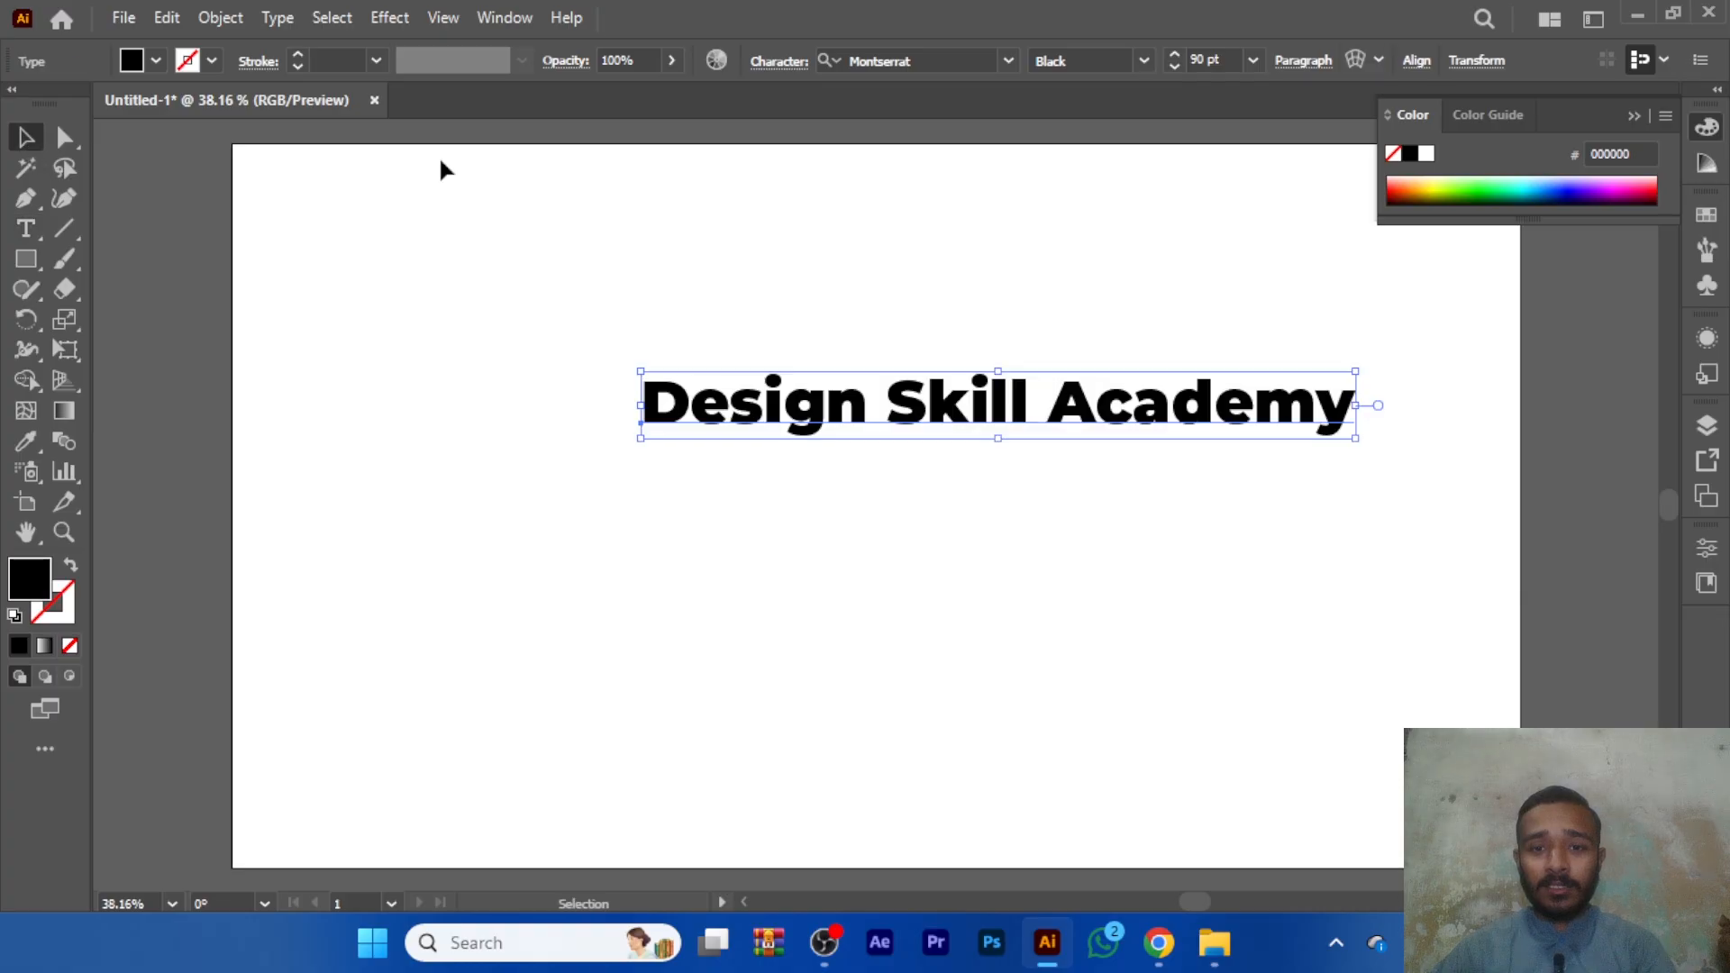
left_click(441, 170)
left_click_drag(969, 436, 881, 510)
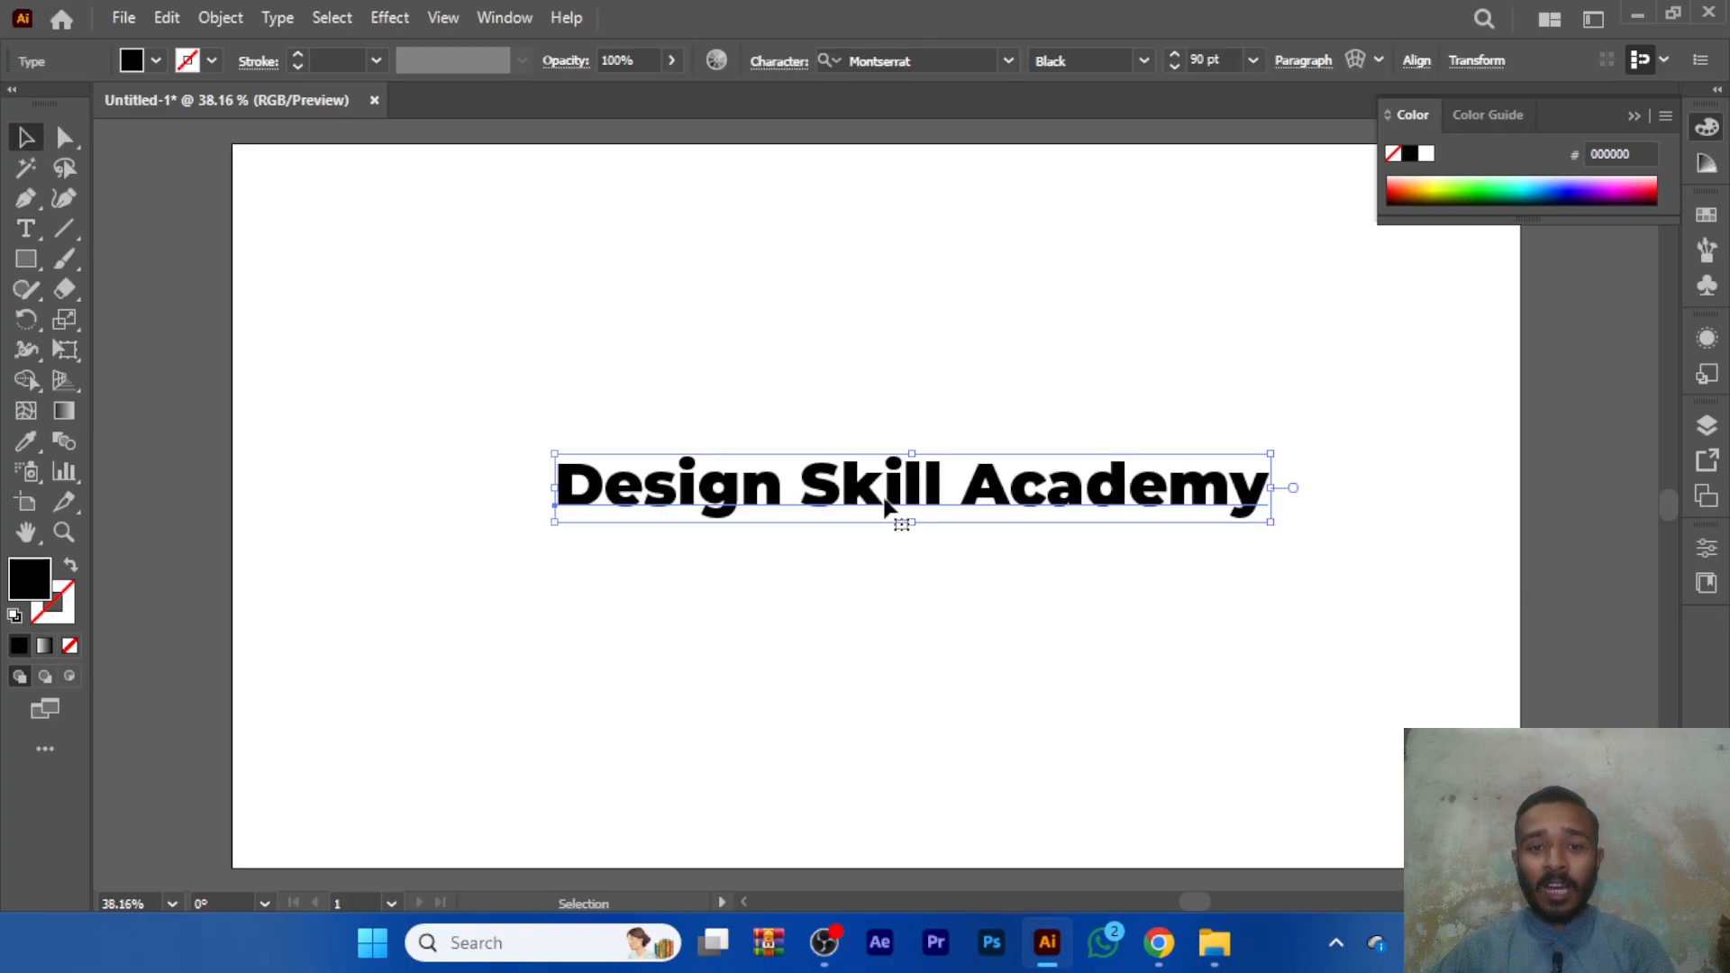
left_click(804, 256)
key("t")
left_click(711, 282)
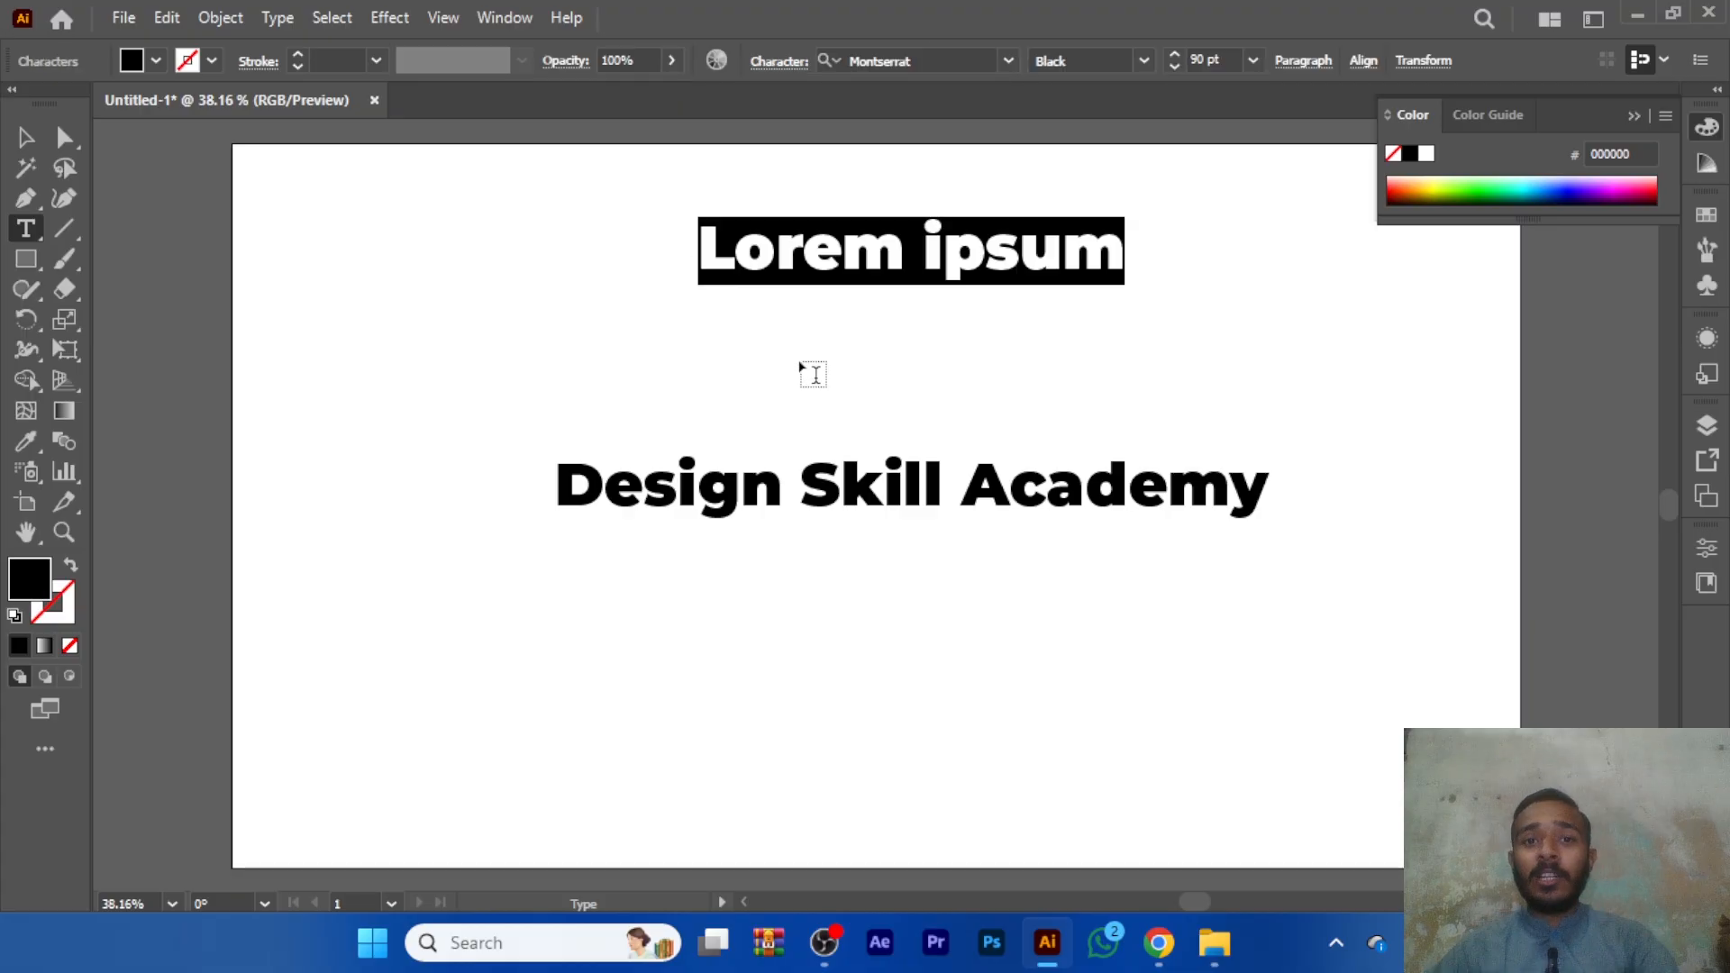
key("Escape")
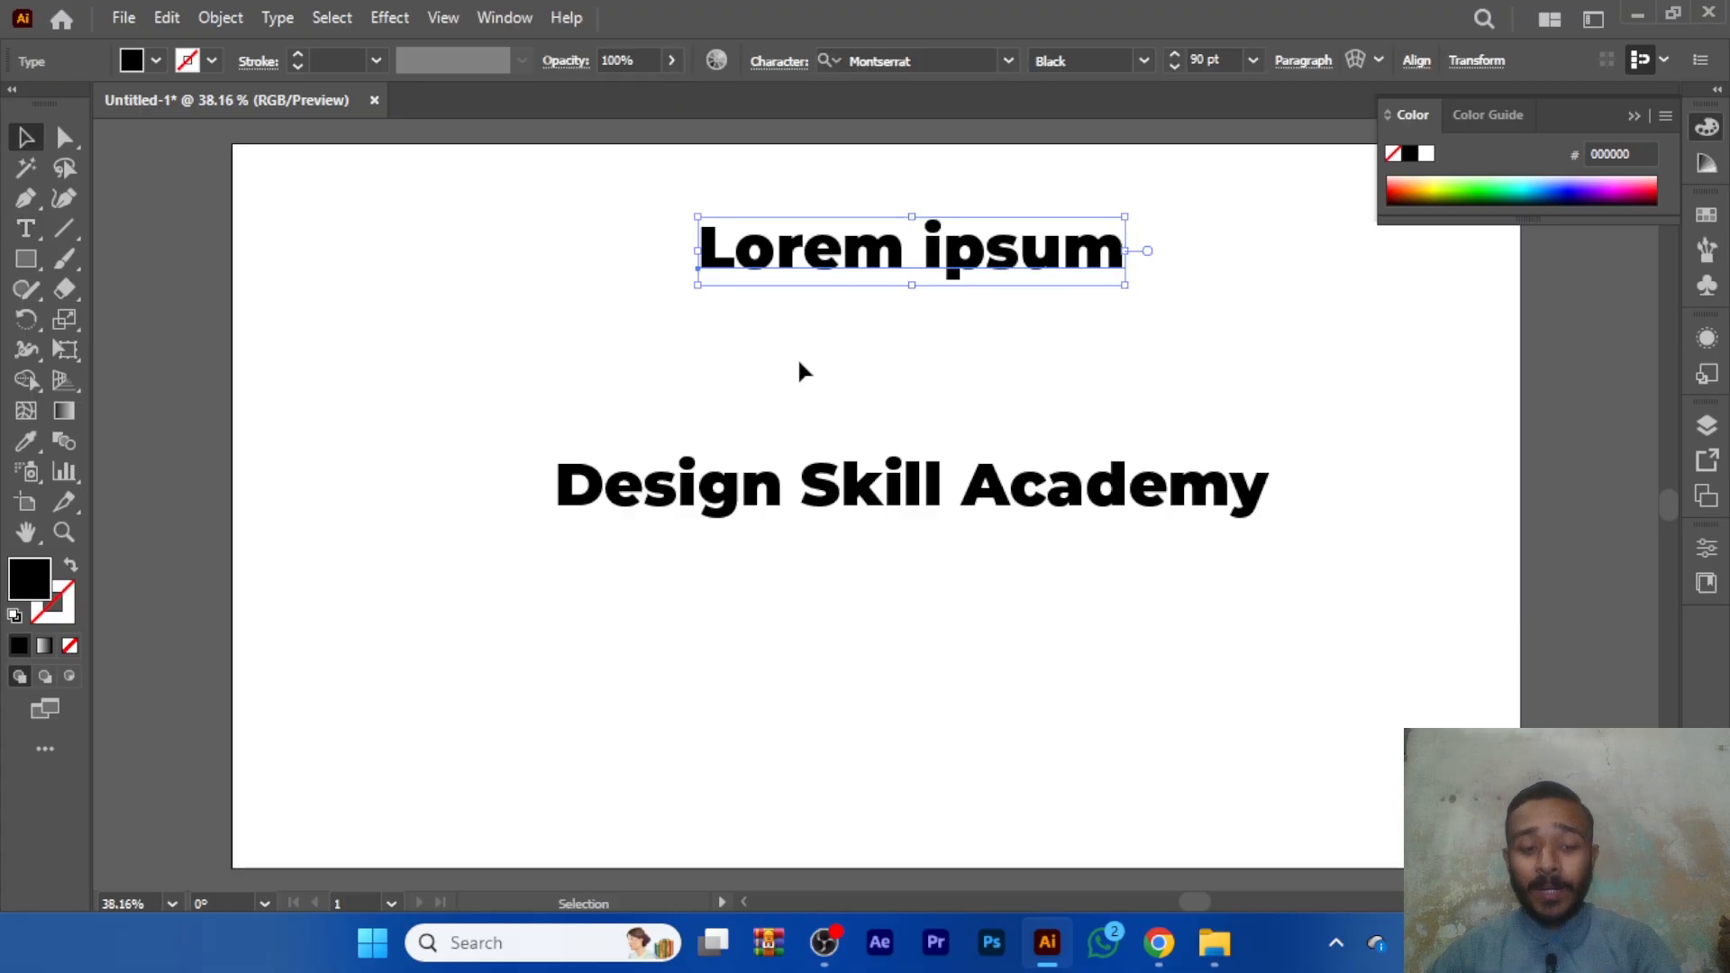
key("Delete")
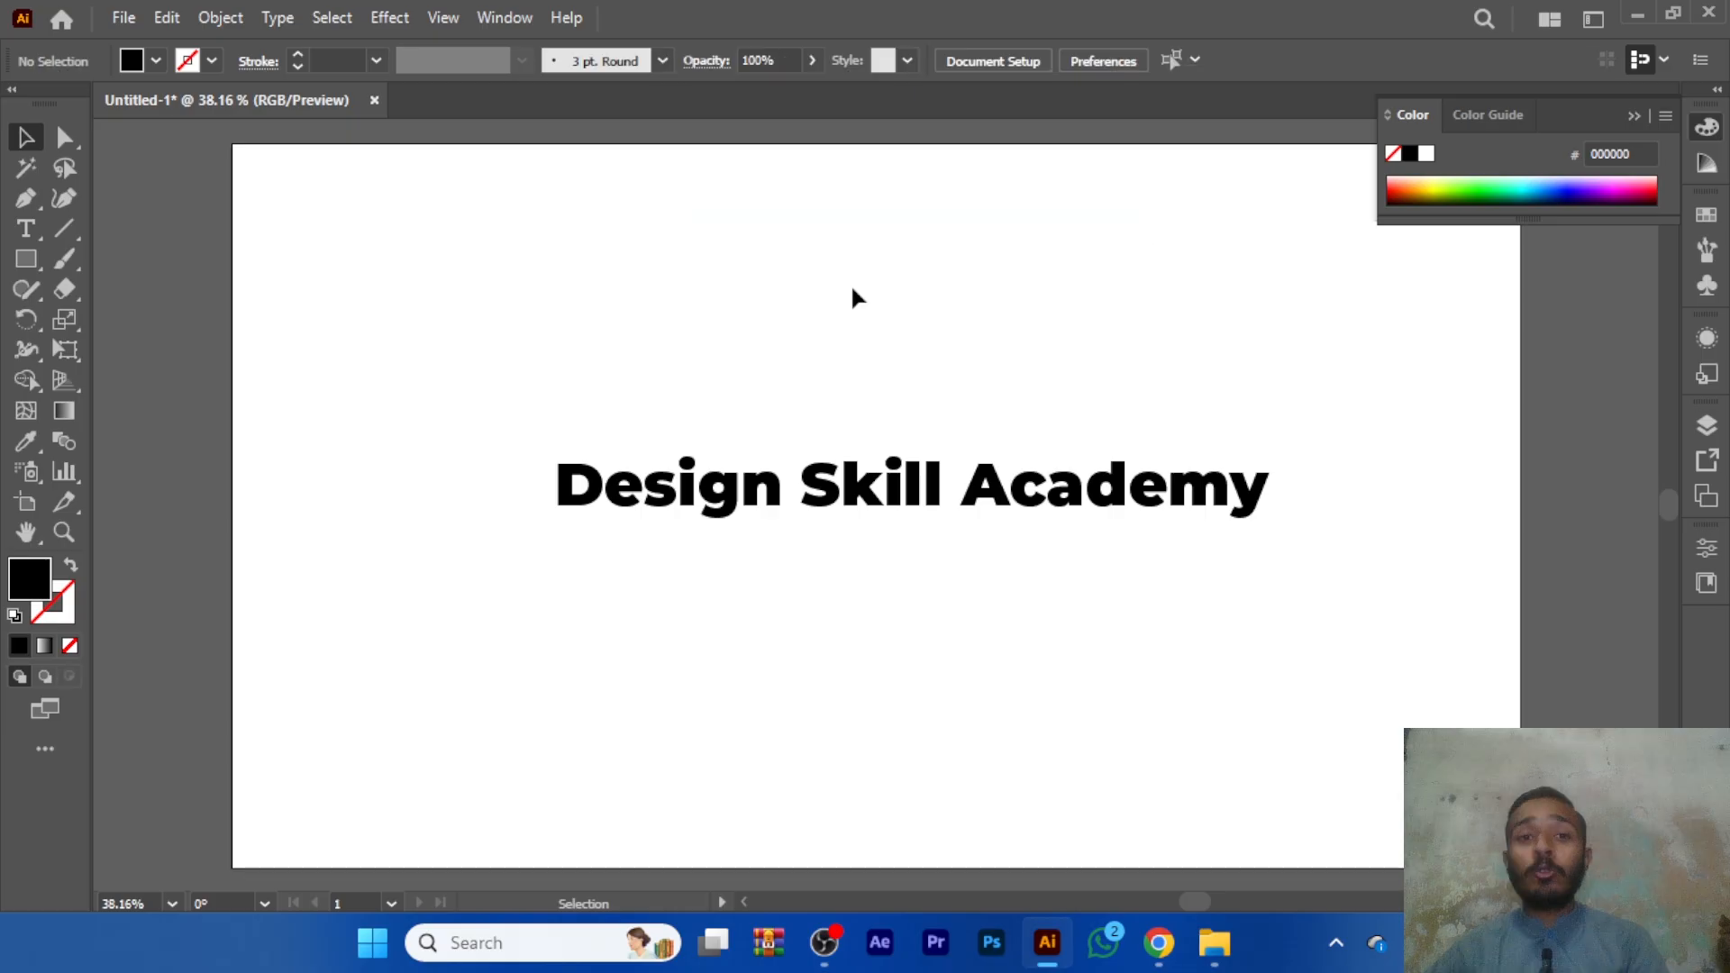
- Move the heading to the artboard's upper edge and draw a large area-text frame below it
left_click_drag(828, 483, 786, 200)
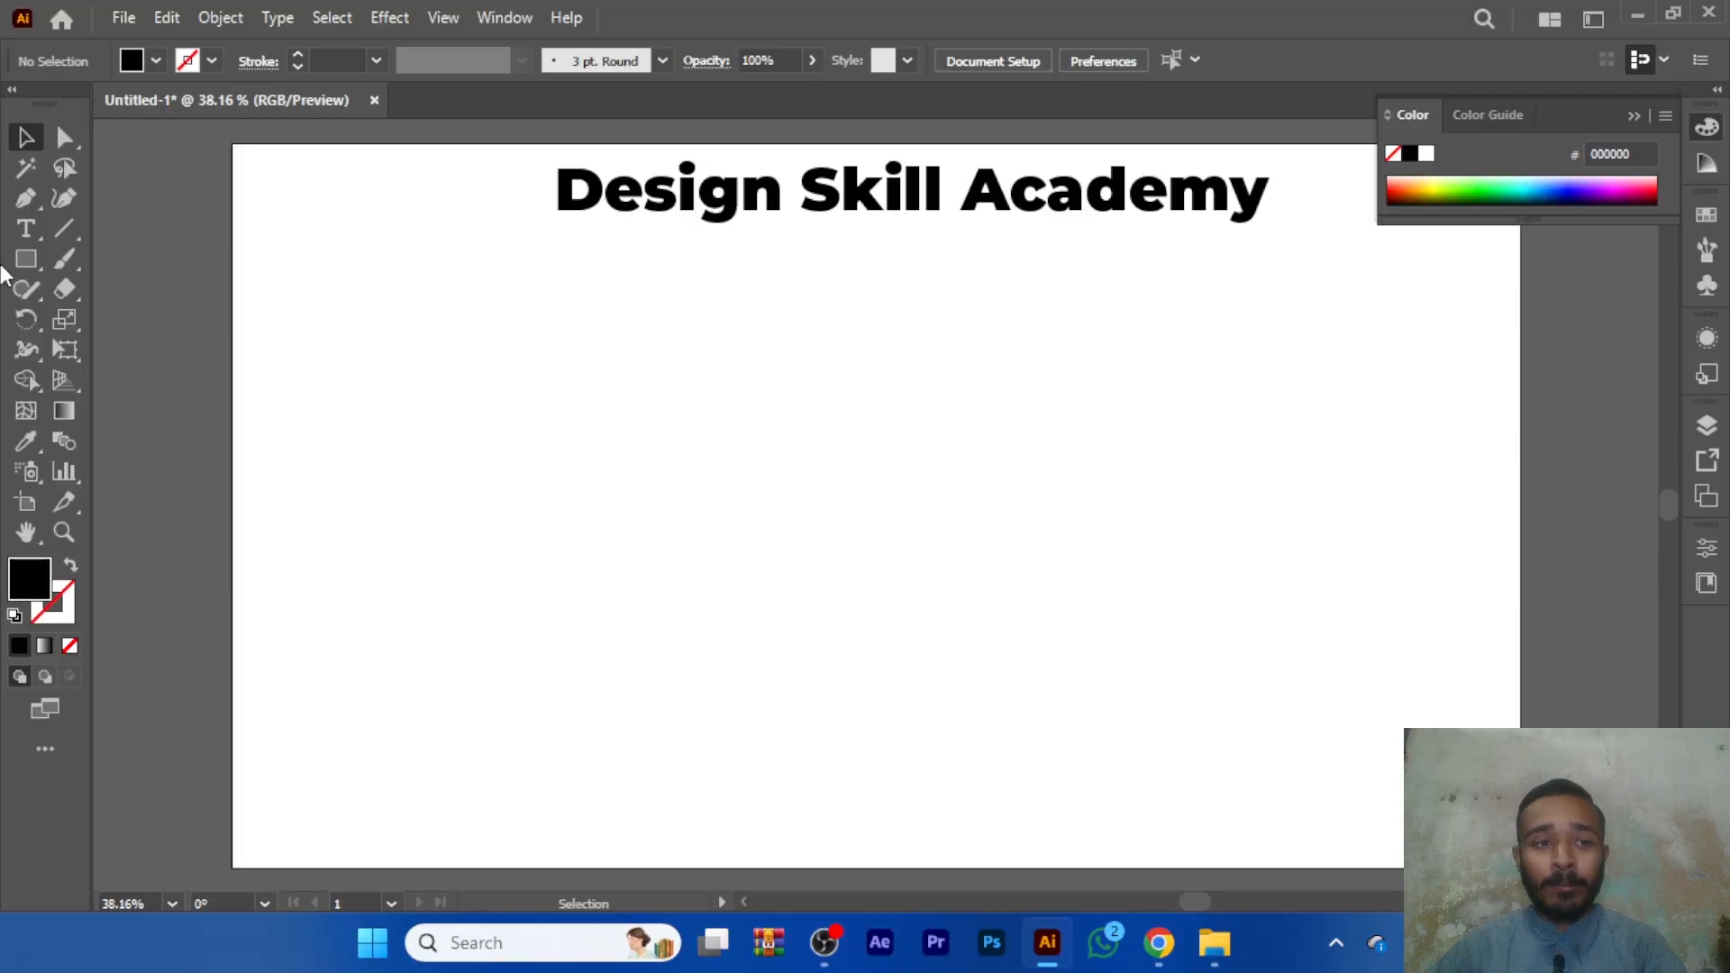
left_click(25, 229)
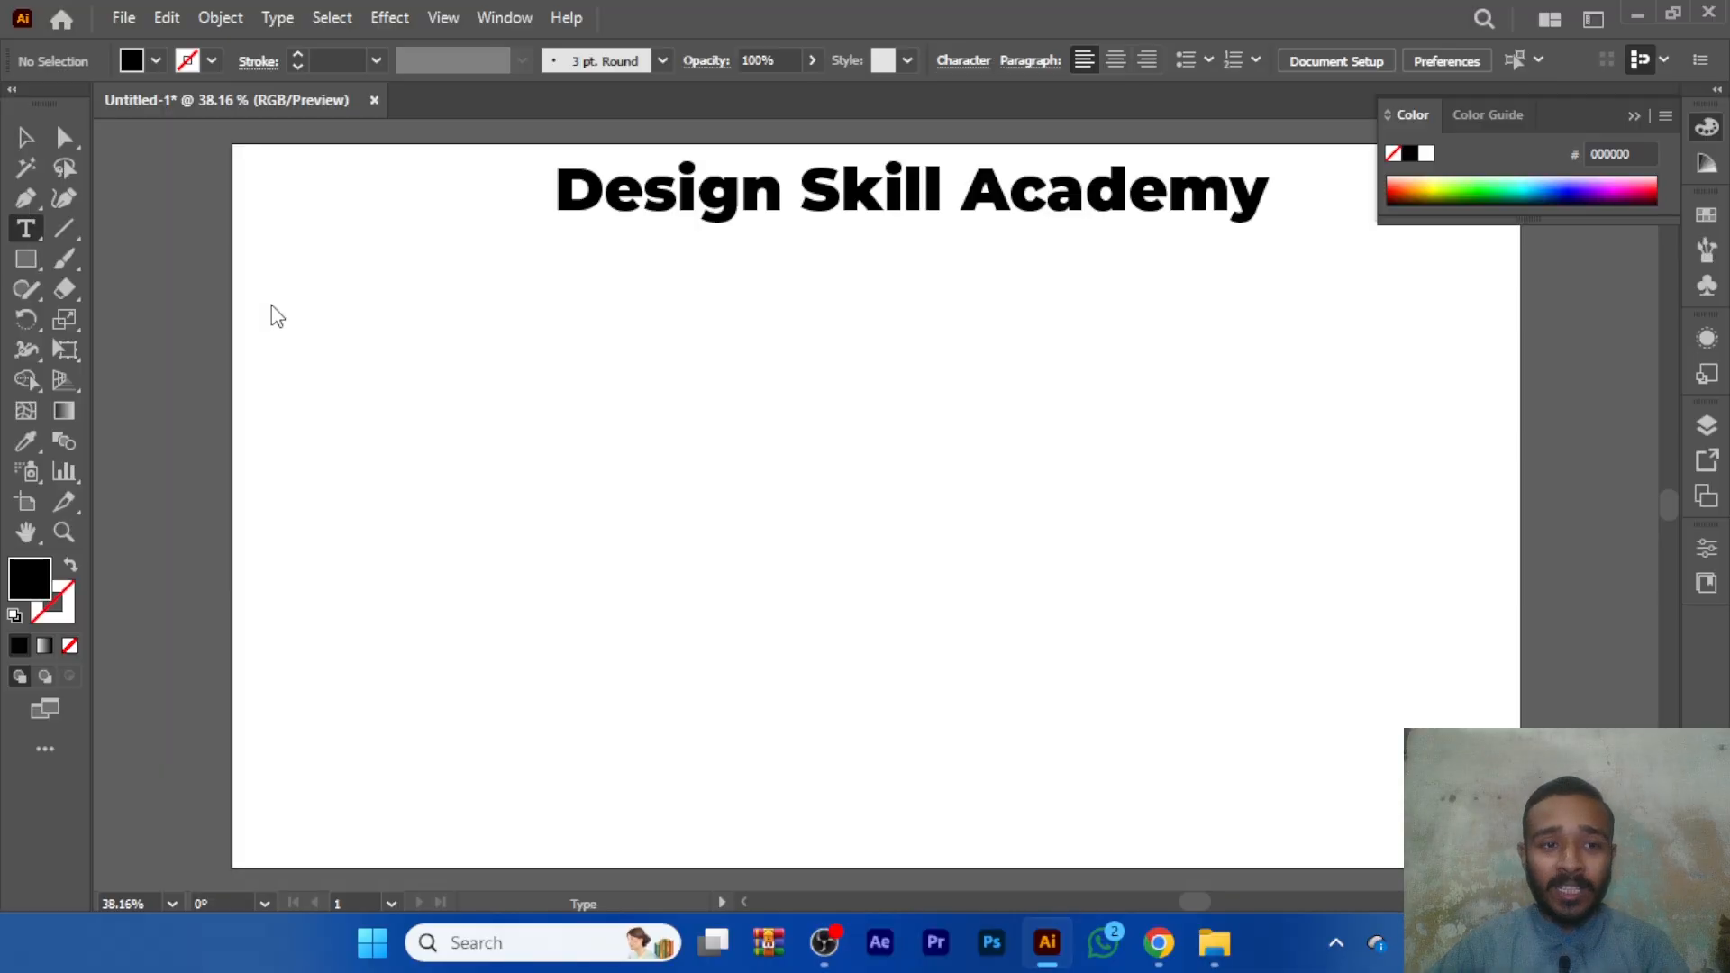
left_click_drag(321, 313, 1073, 771)
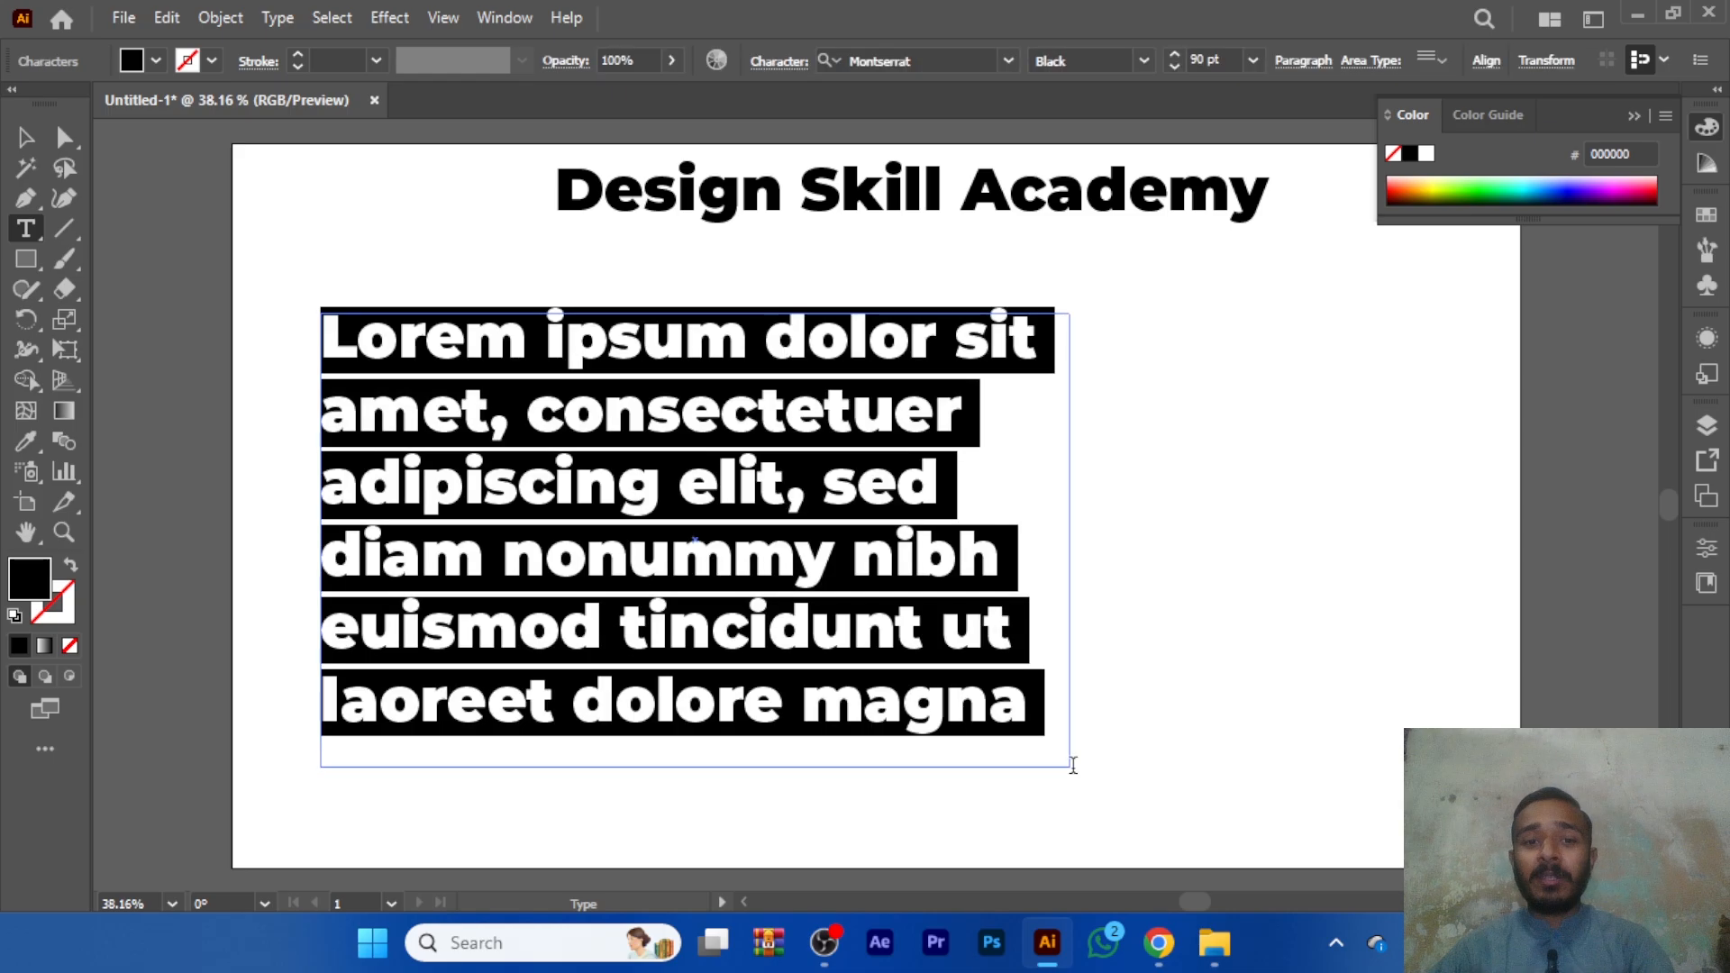
- Reduce the placeholder paragraph's font size to 51 pt
left_click(1174, 65)
left_click(1175, 64)
left_click(1174, 65)
left_click(1174, 65)
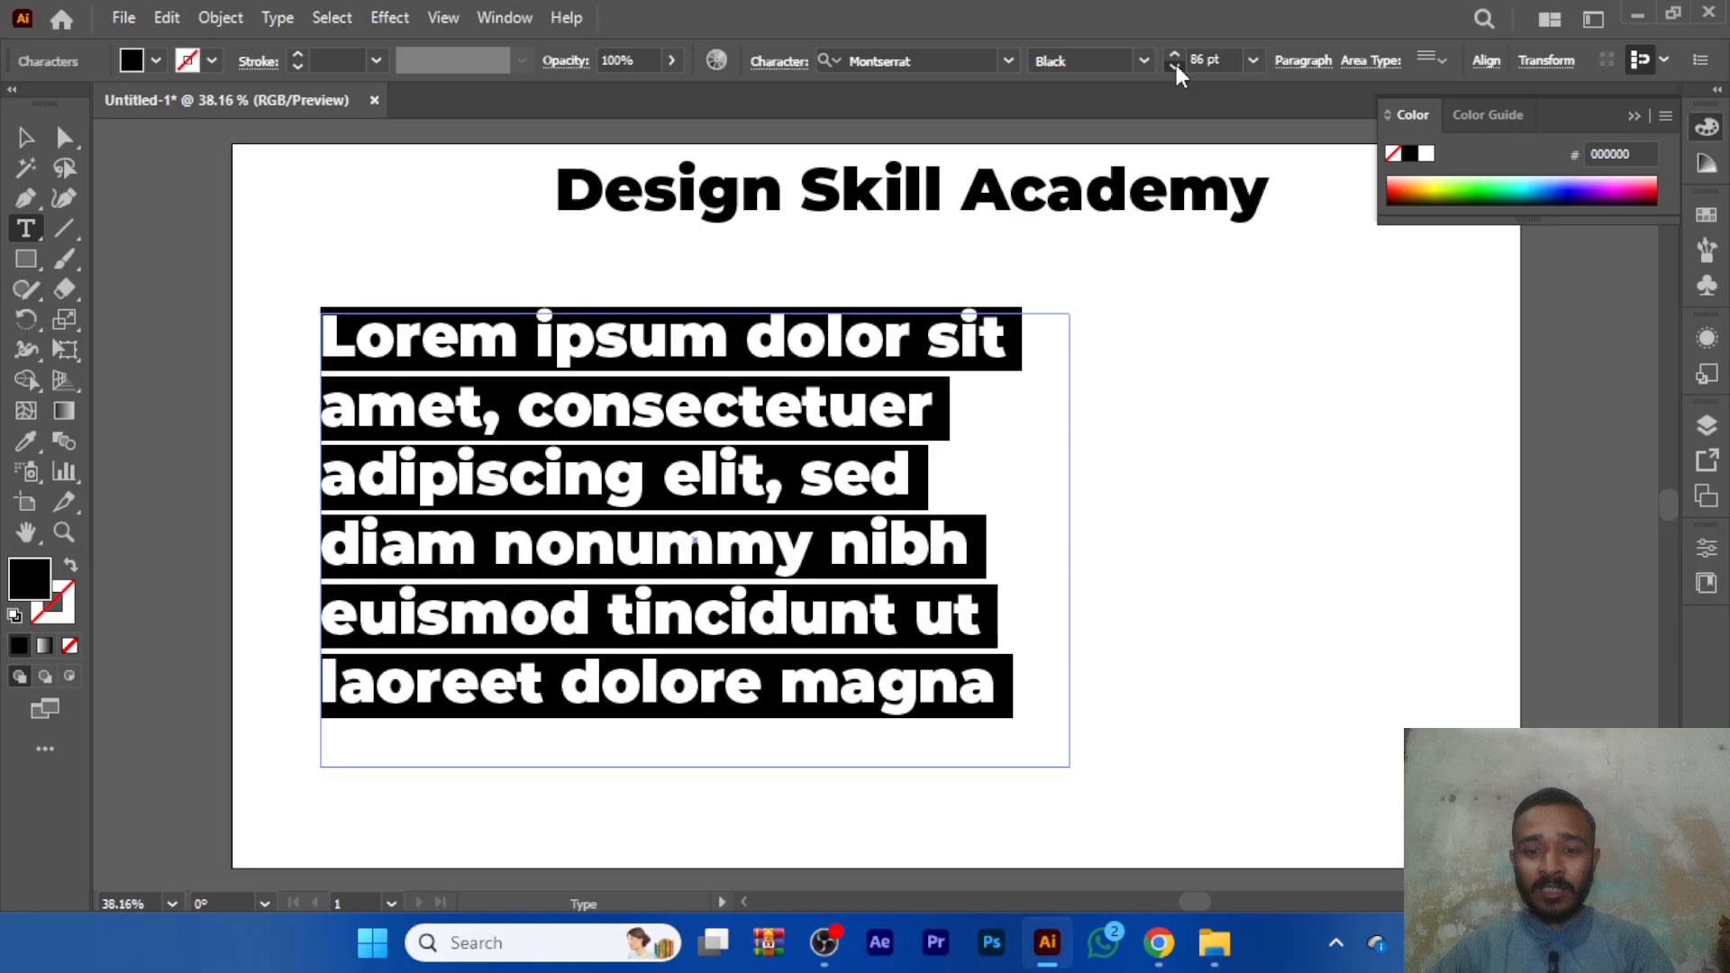
left_click(1176, 65)
left_click(1176, 64)
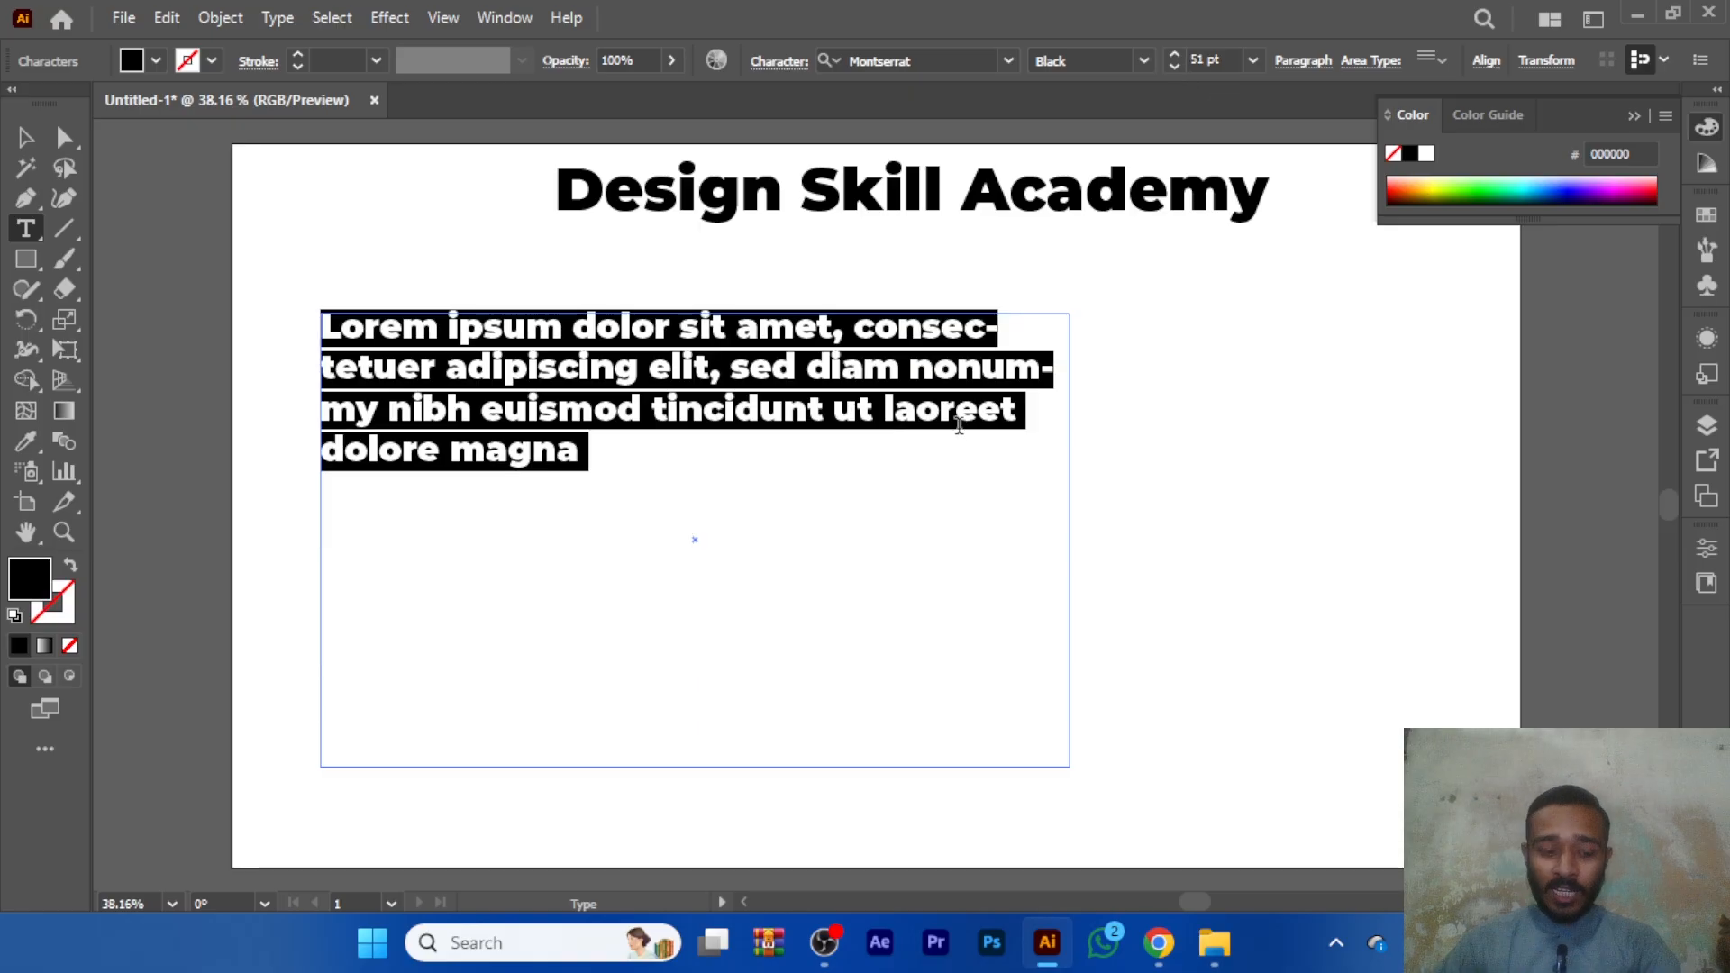
- Enter "We Are Learning Graphic Designing In Free Of Cost With Easy Way Of Learning" as the paragraph, and delete the text frame
key("BackSpace")
type("We Are ")
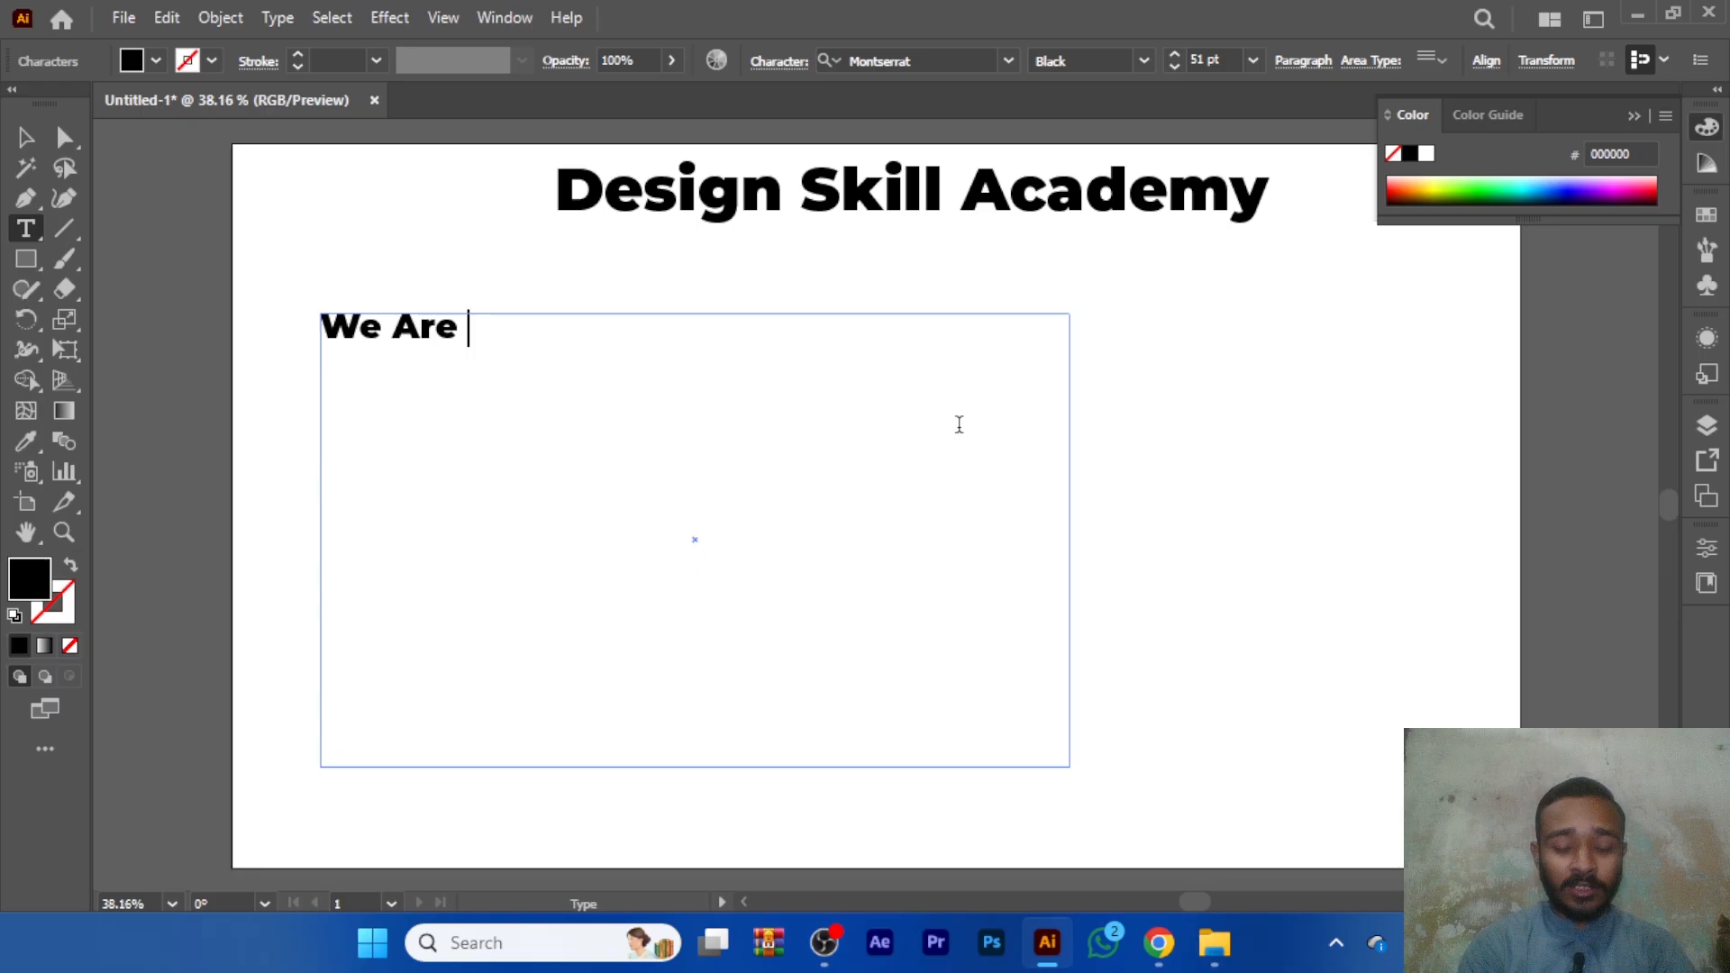
type("Learning ")
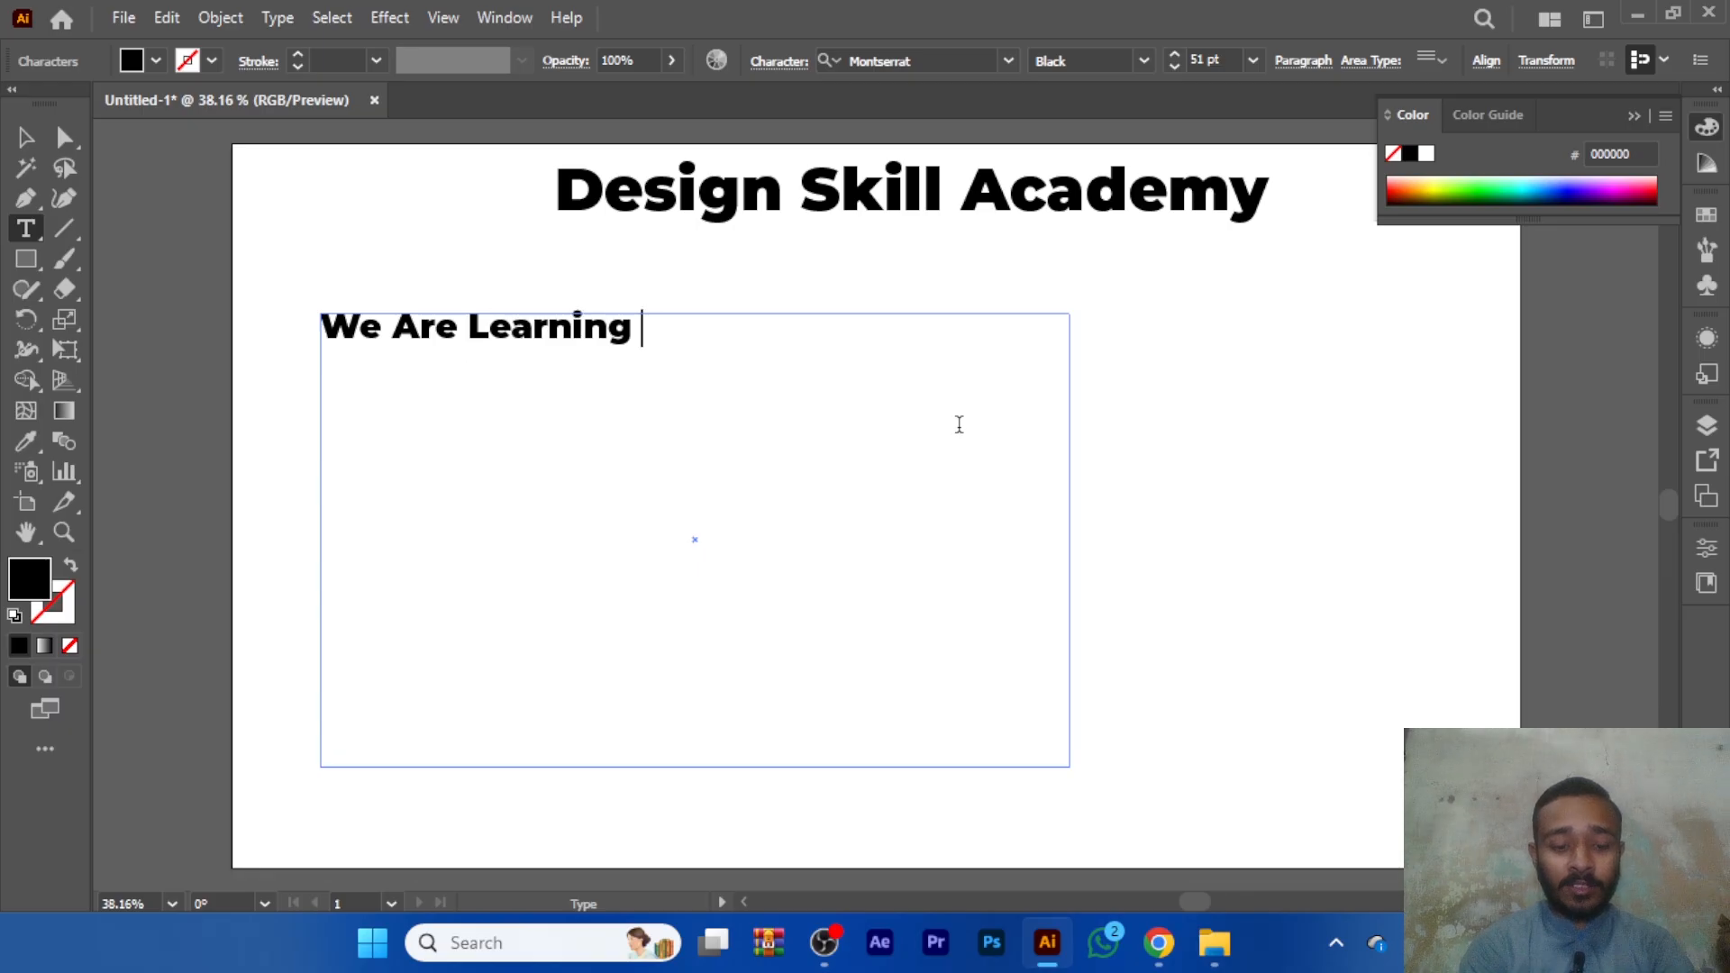
type("Graphic Designing In")
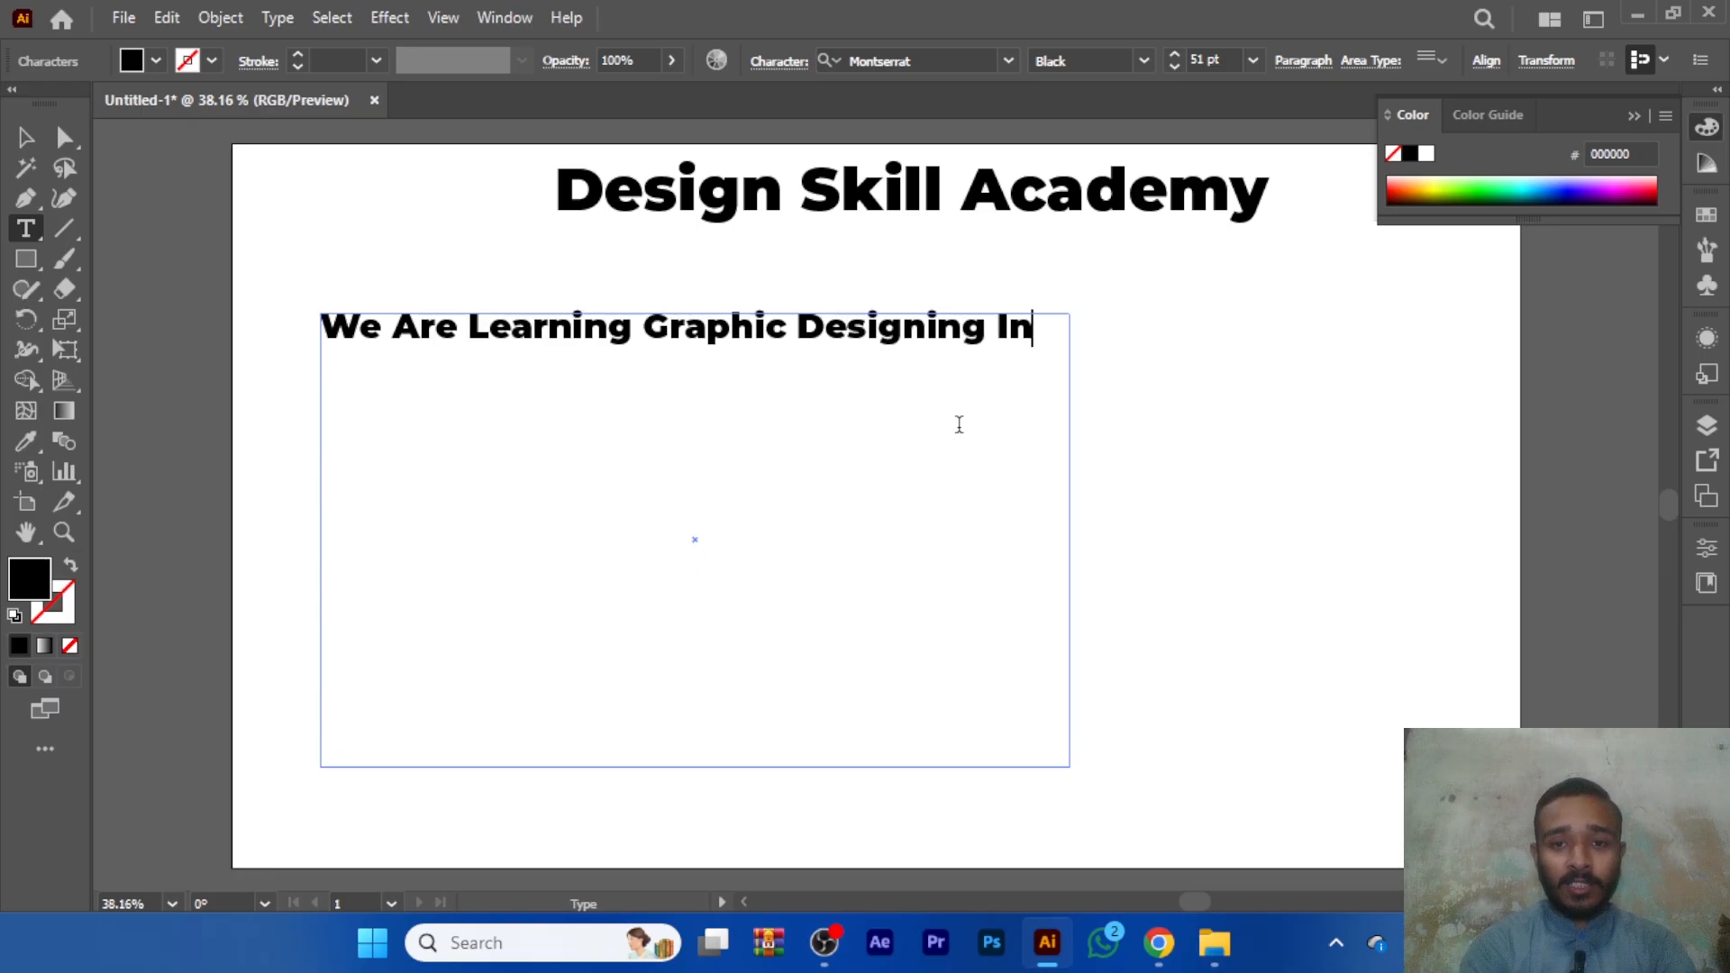
type(" Free Of Cosr")
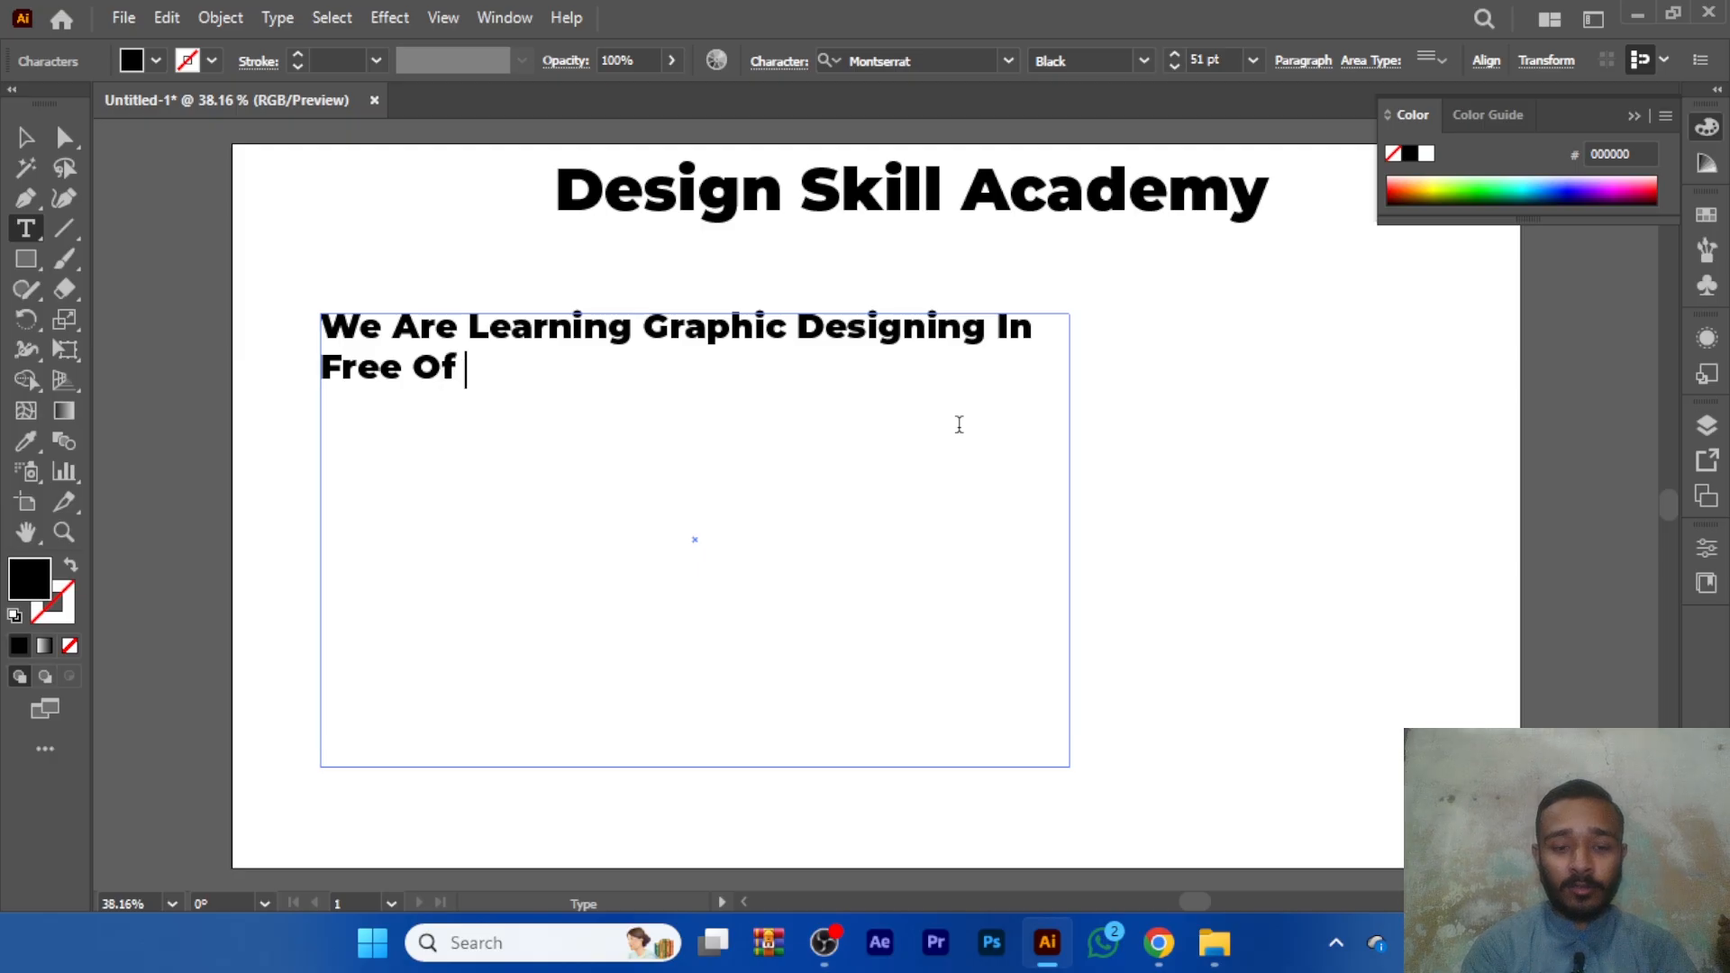
key("BackSpace")
key("BackSpace")
type("t With Every B")
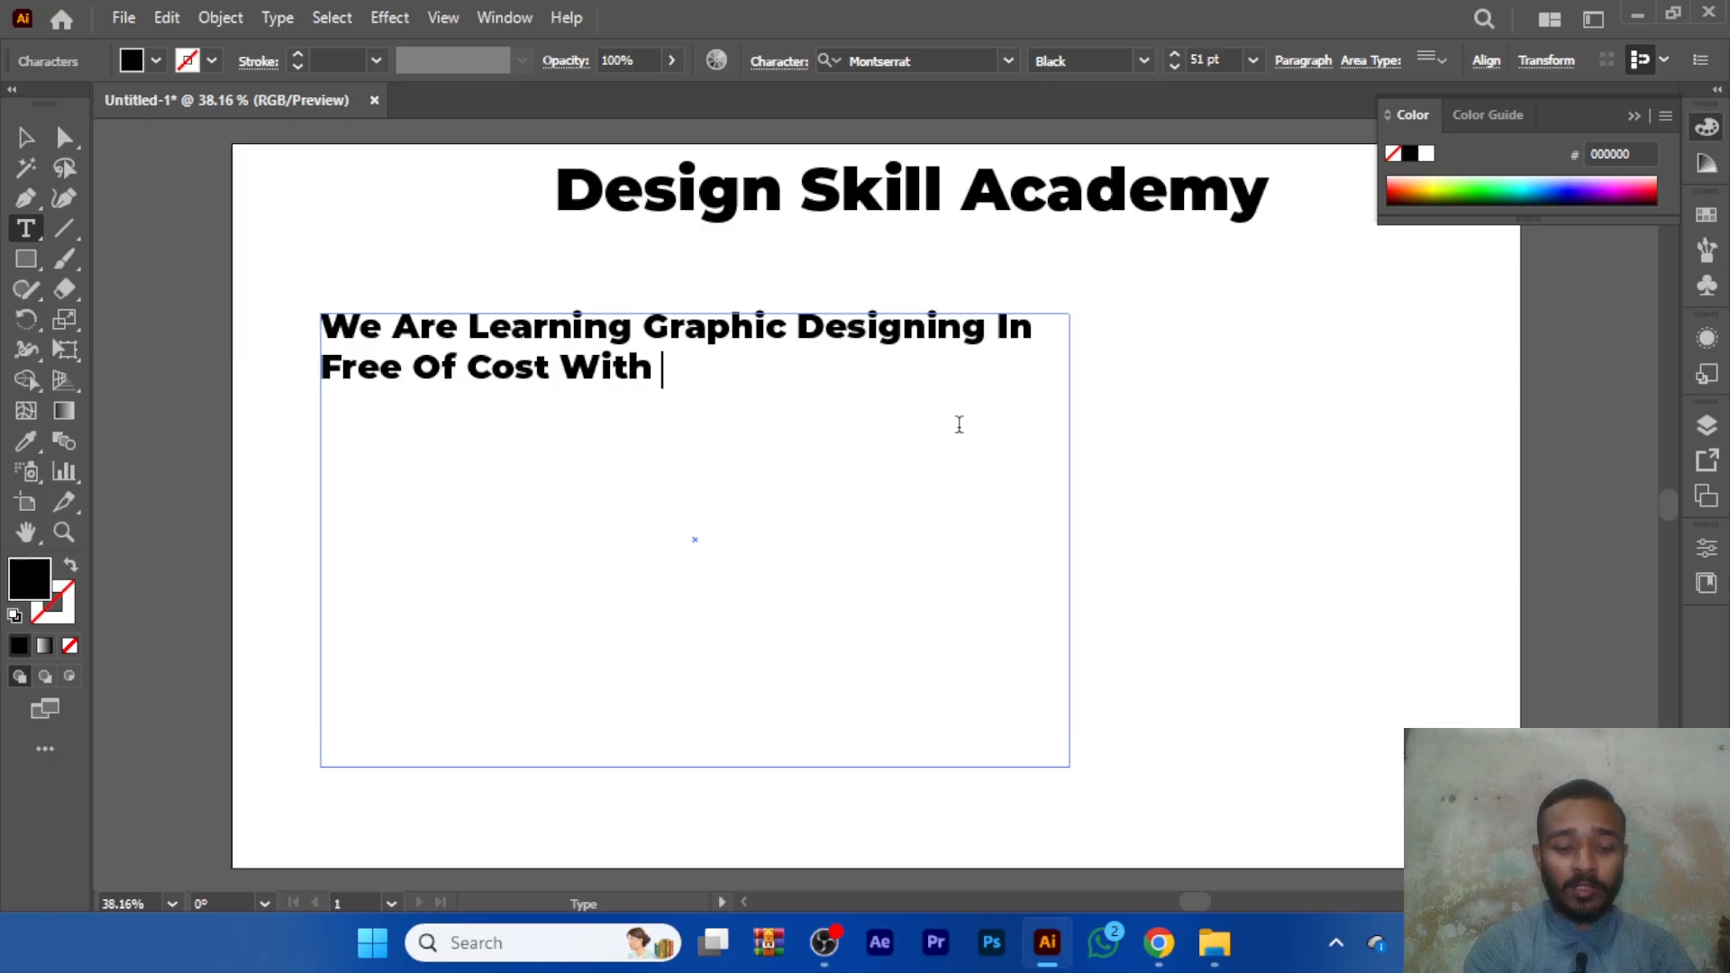
key("BackSpace")
key("BackSpace")
key("BackSpace")
key("BackSpace")
key("BackSpace")
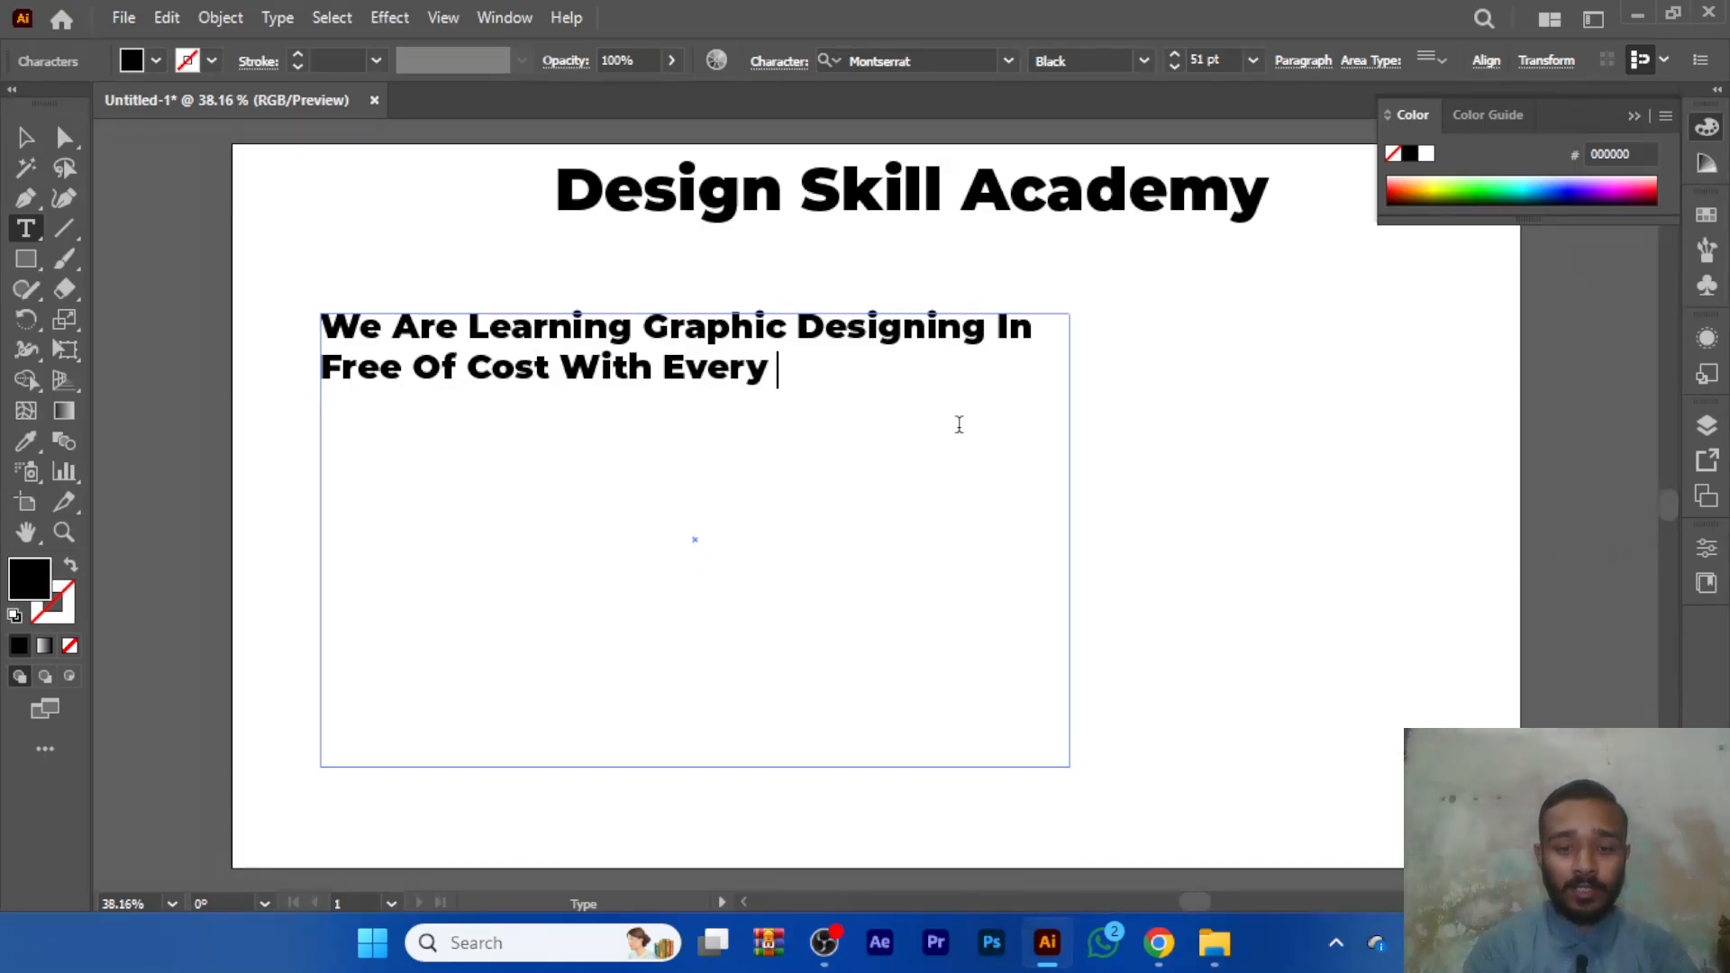
key("BackSpace")
type("asy Way Of Learning")
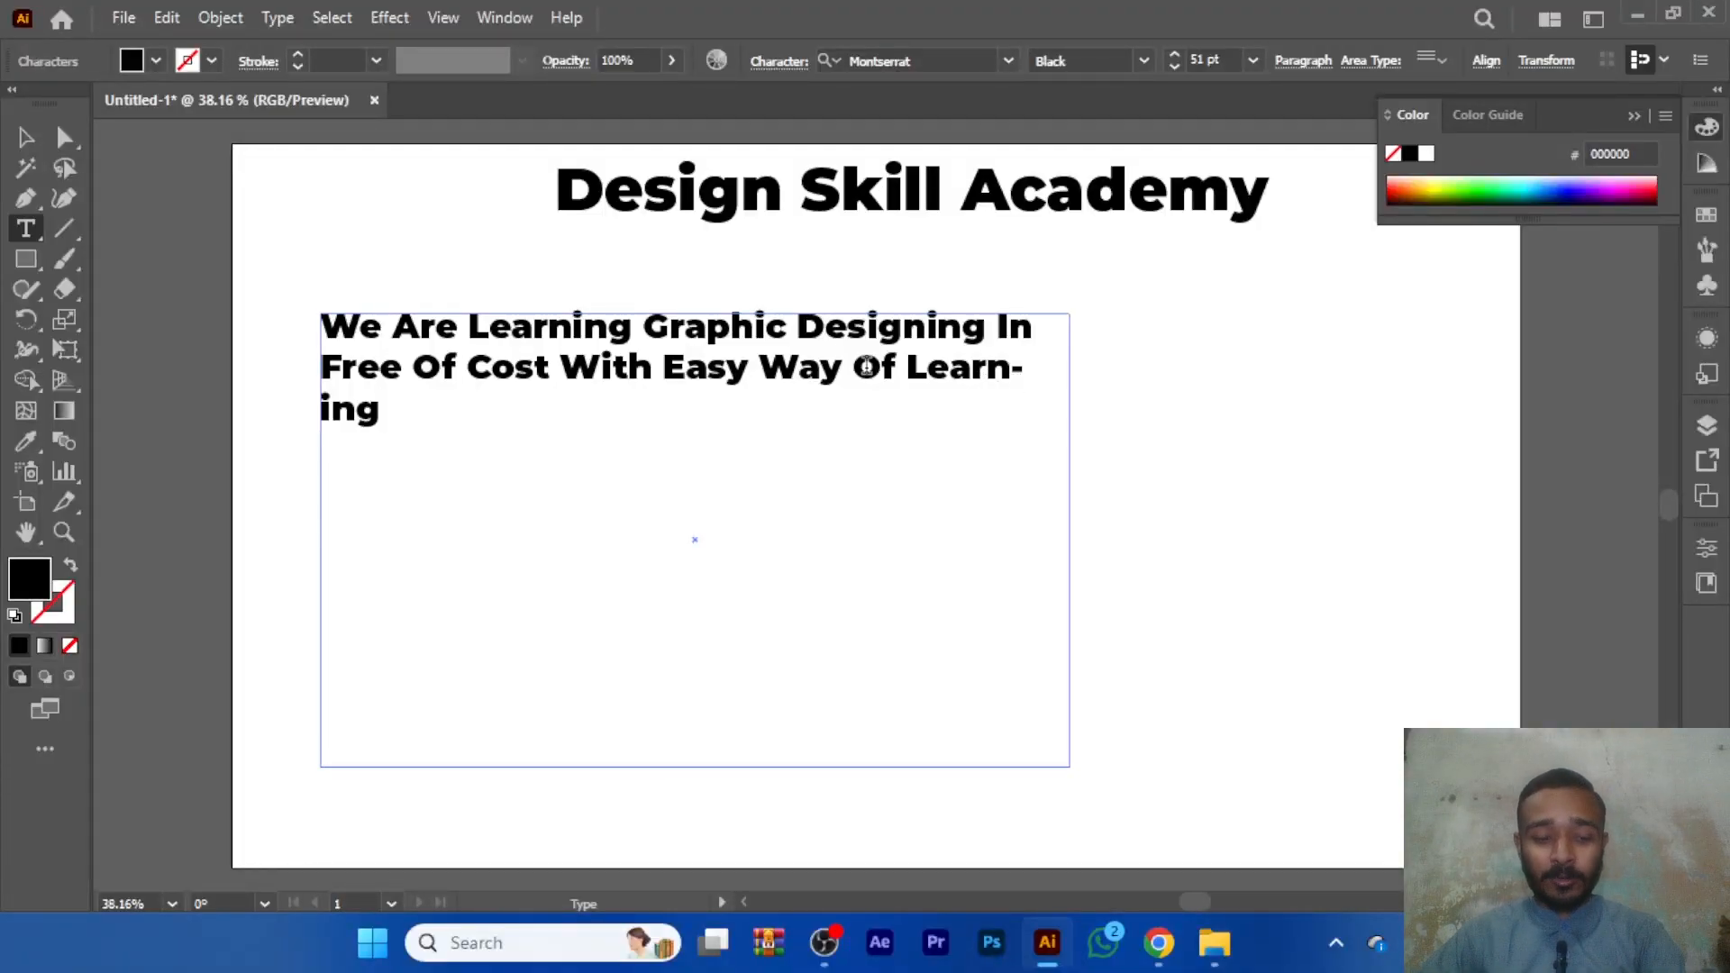
key("Escape")
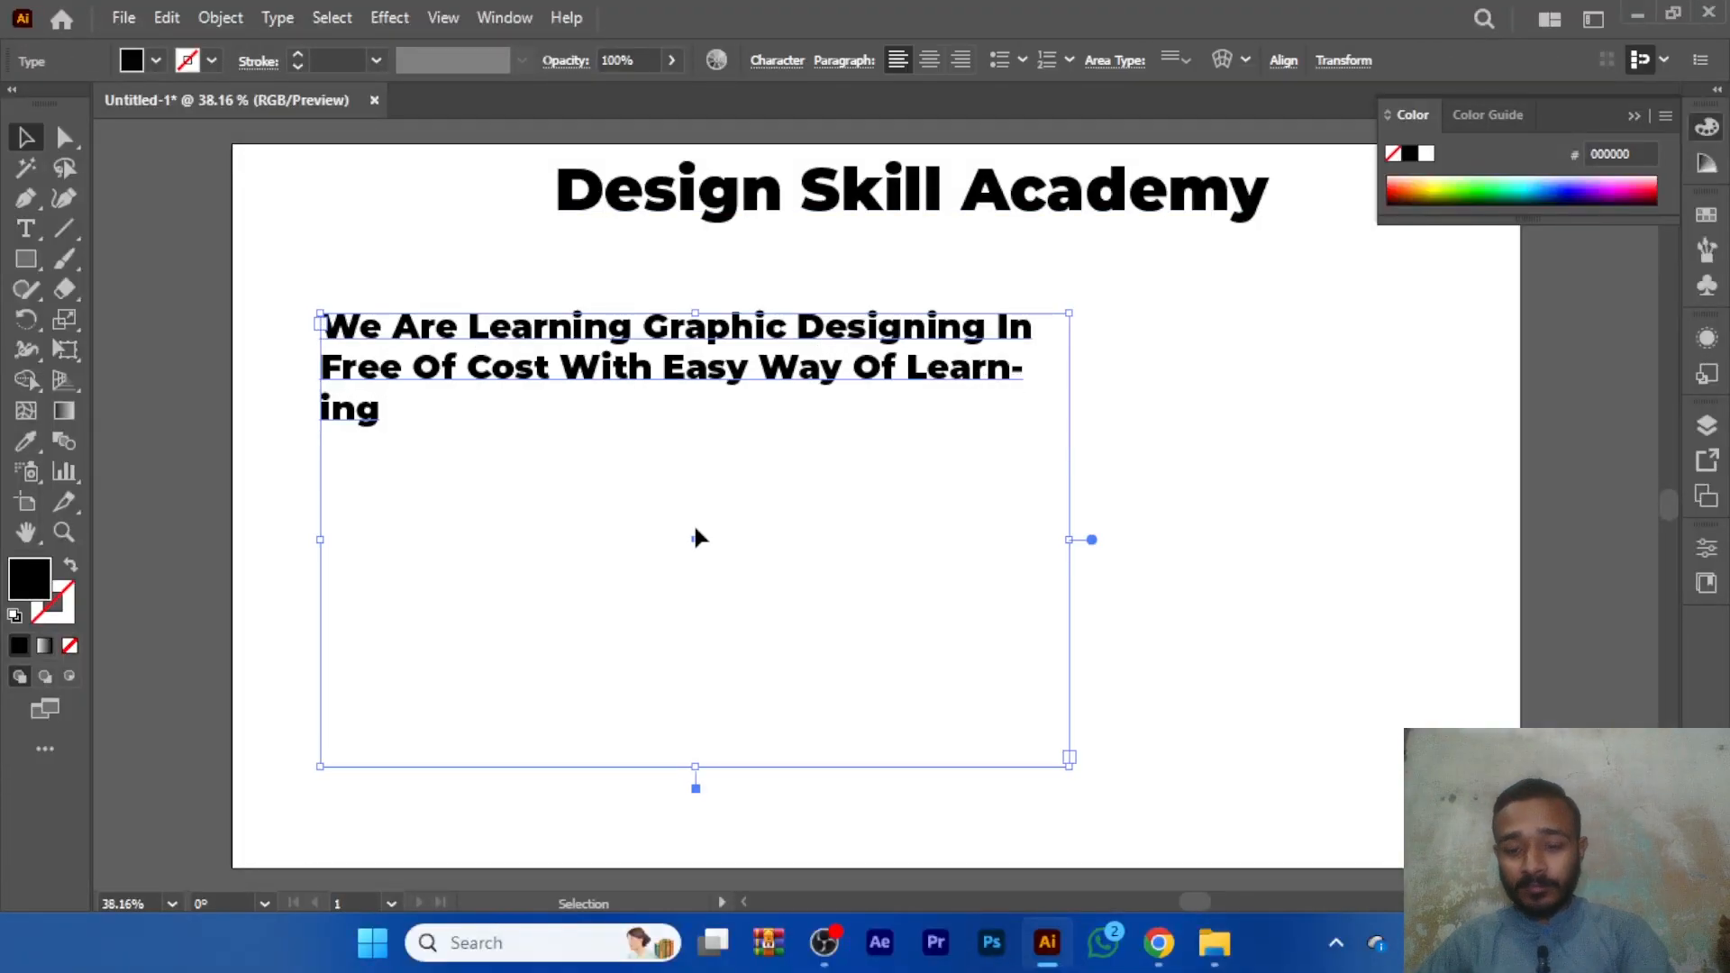
key("Delete")
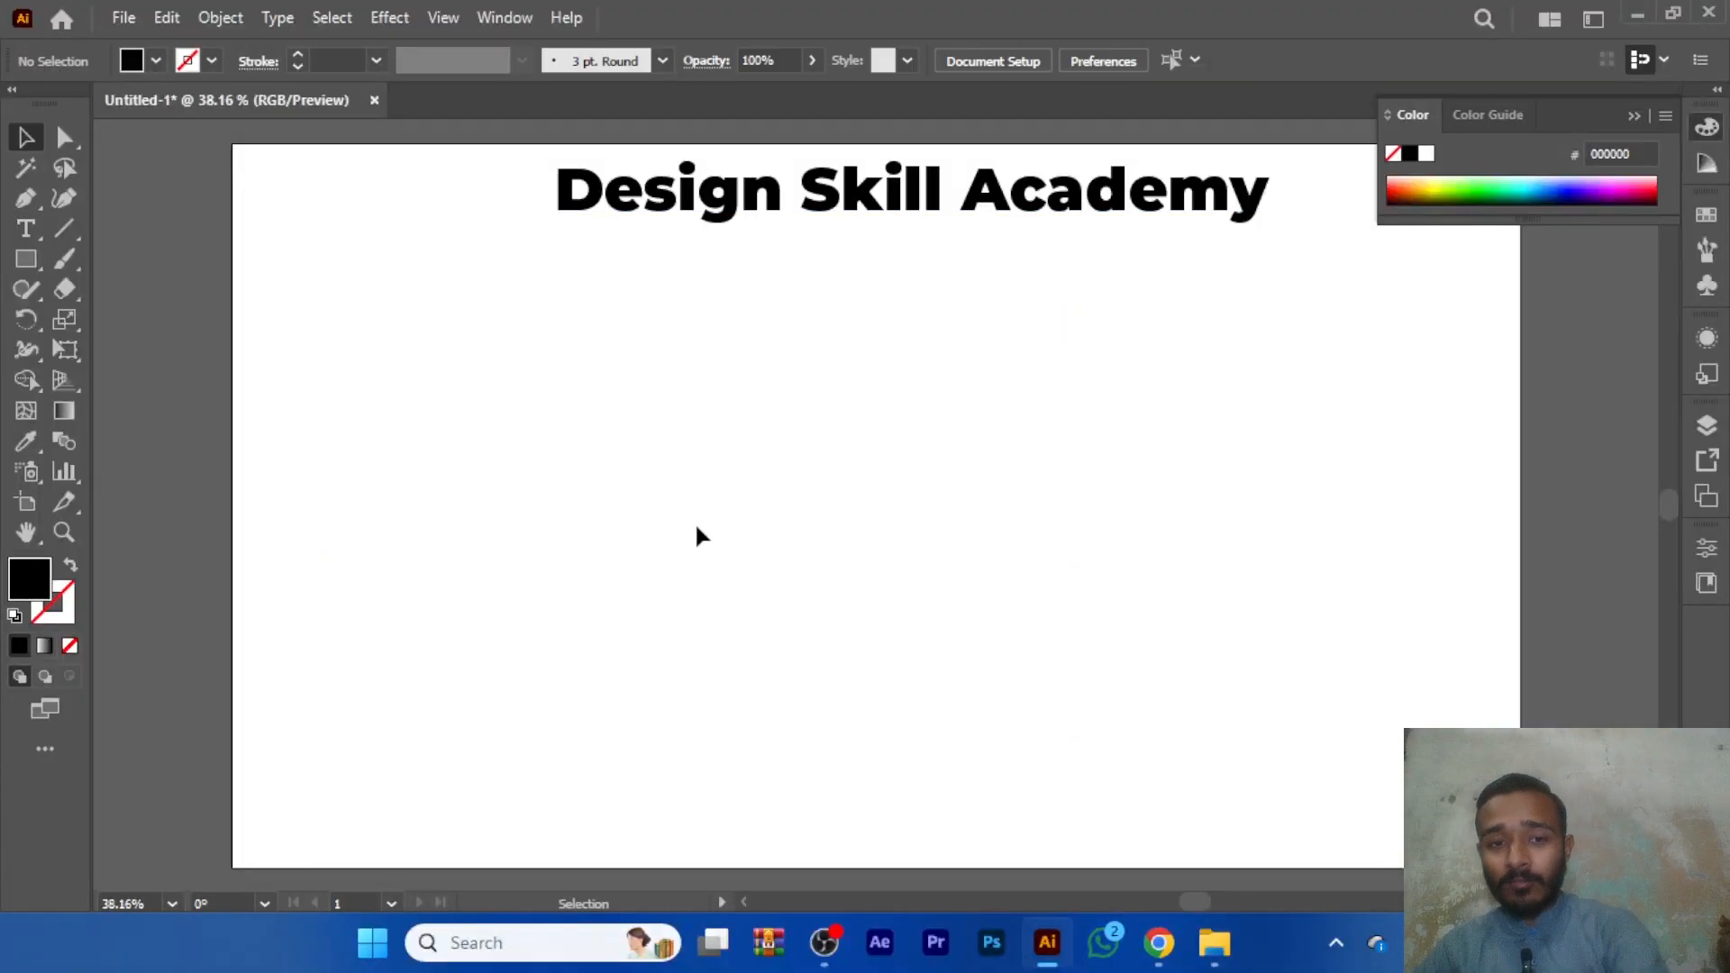
- Draw a large black circle with the Ellipse tool, centred below the heading
left_click(26, 229)
left_click(144, 262)
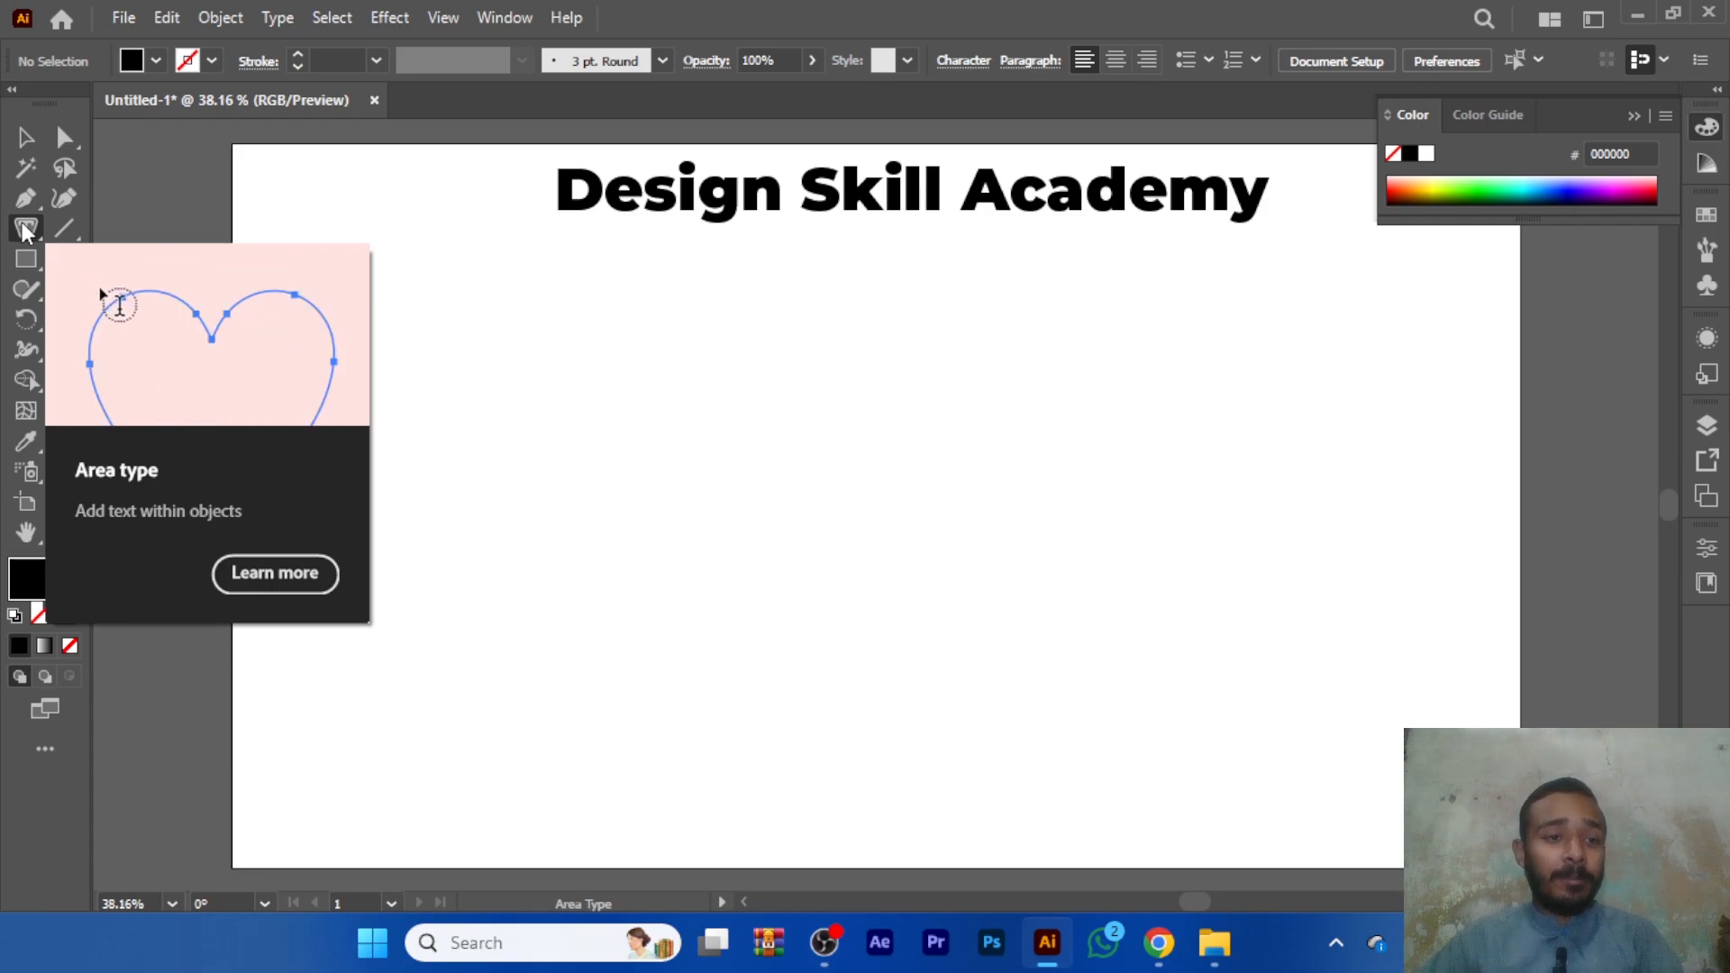
left_click(25, 269)
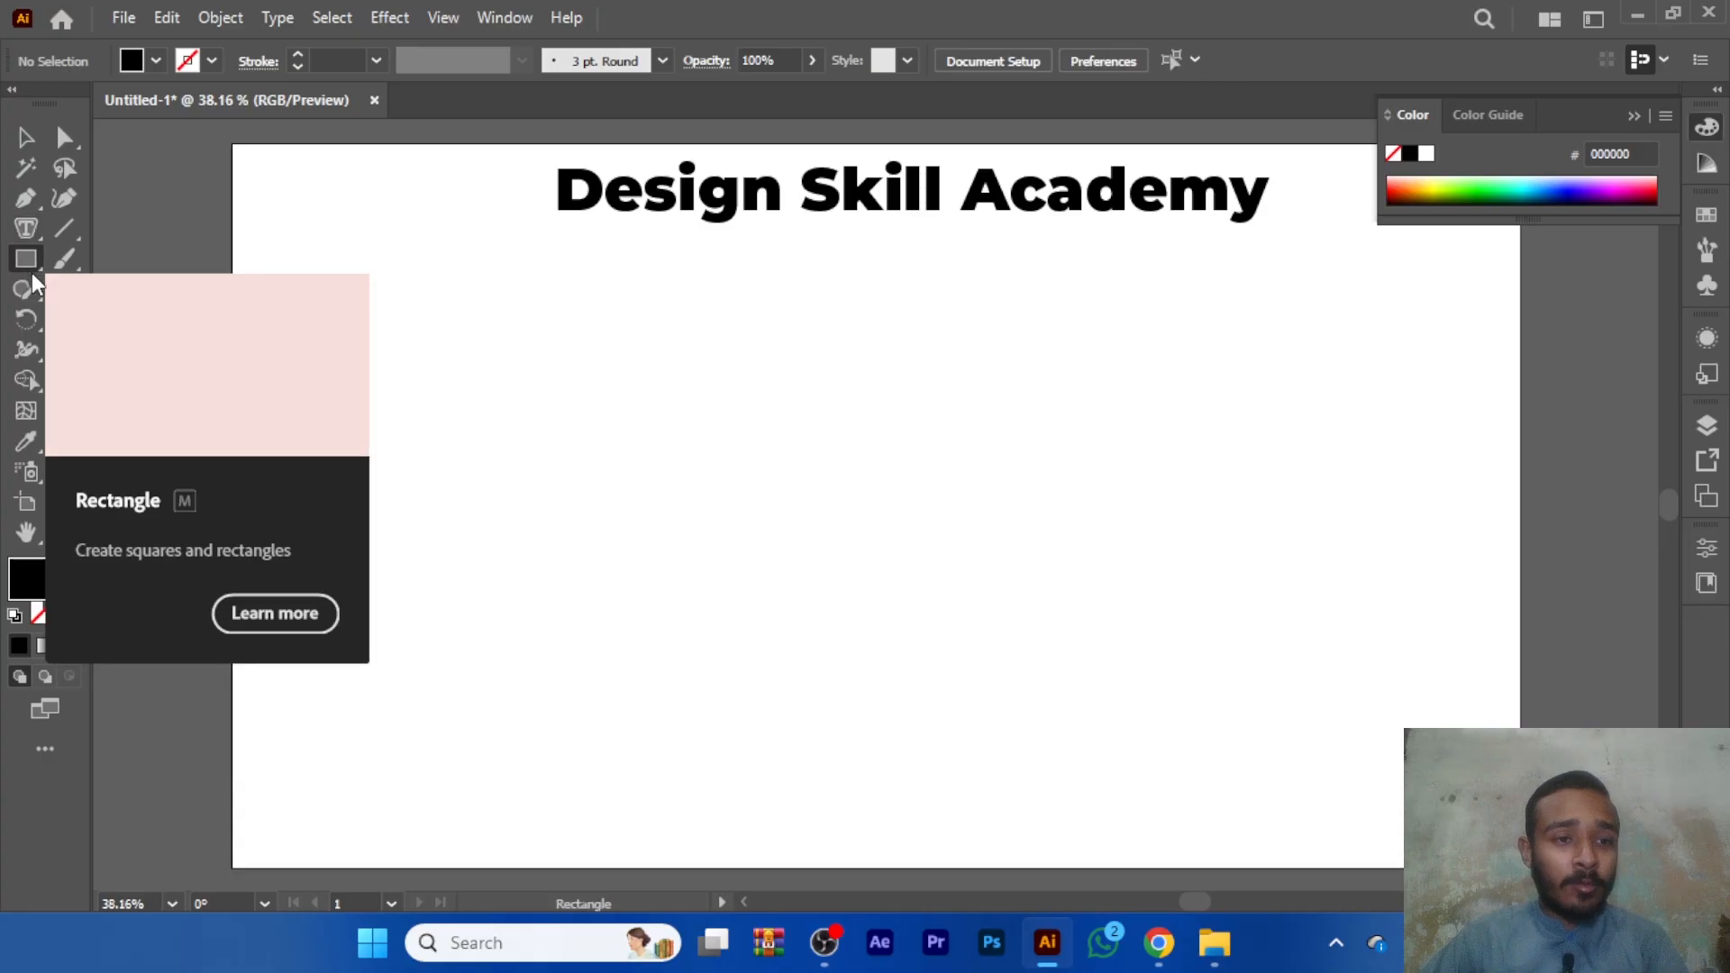
left_click_drag(25, 260, 99, 317)
left_click_drag(908, 566, 1113, 803)
key("v")
left_click(301, 388)
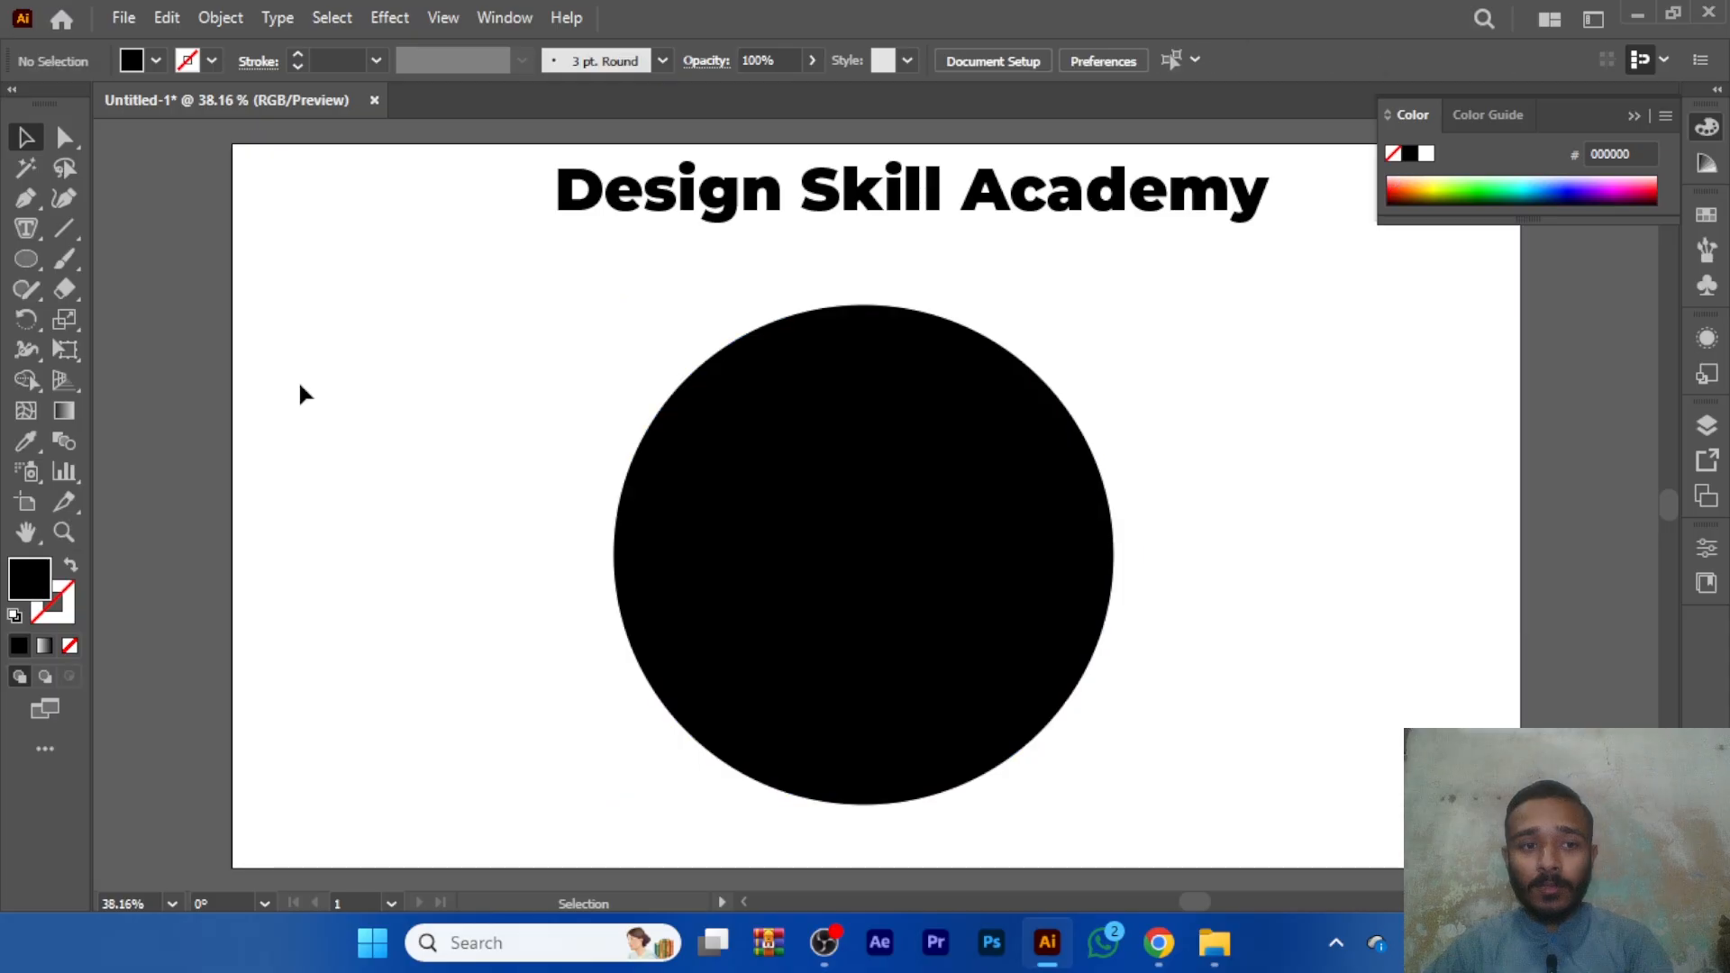
- Activate the Area Type tool and set the fill colour to red (FF0000) with nothing selected
left_click(26, 229)
left_click(152, 62)
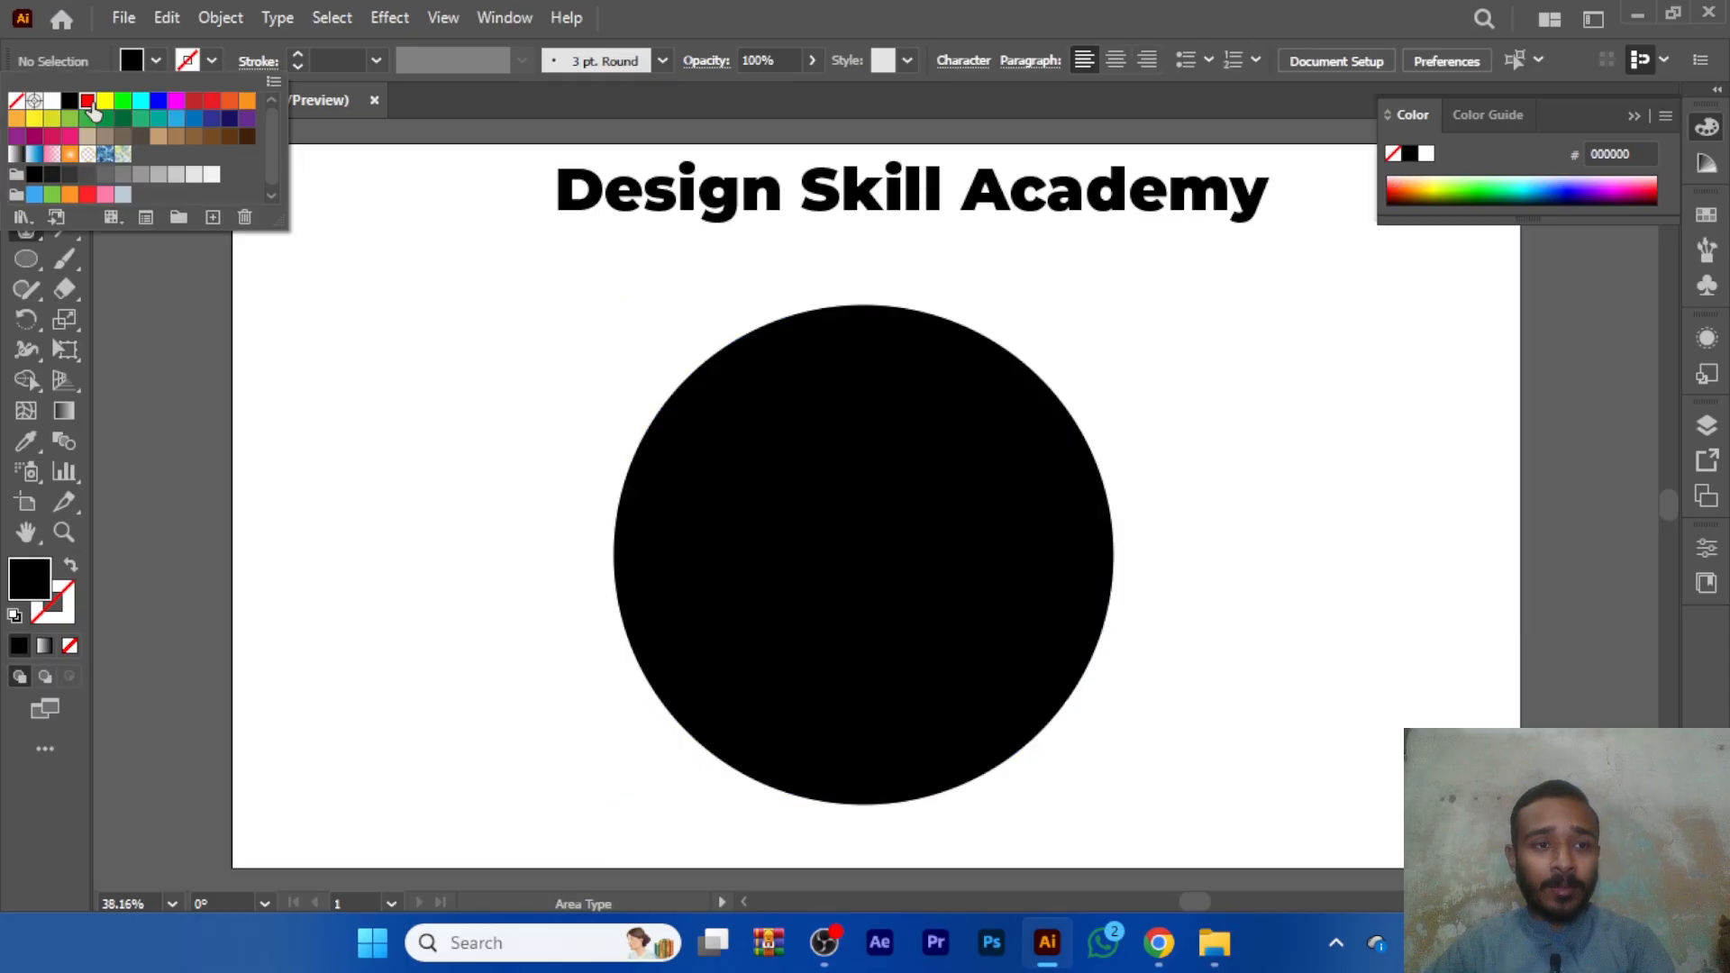
left_click(88, 101)
left_click(310, 342)
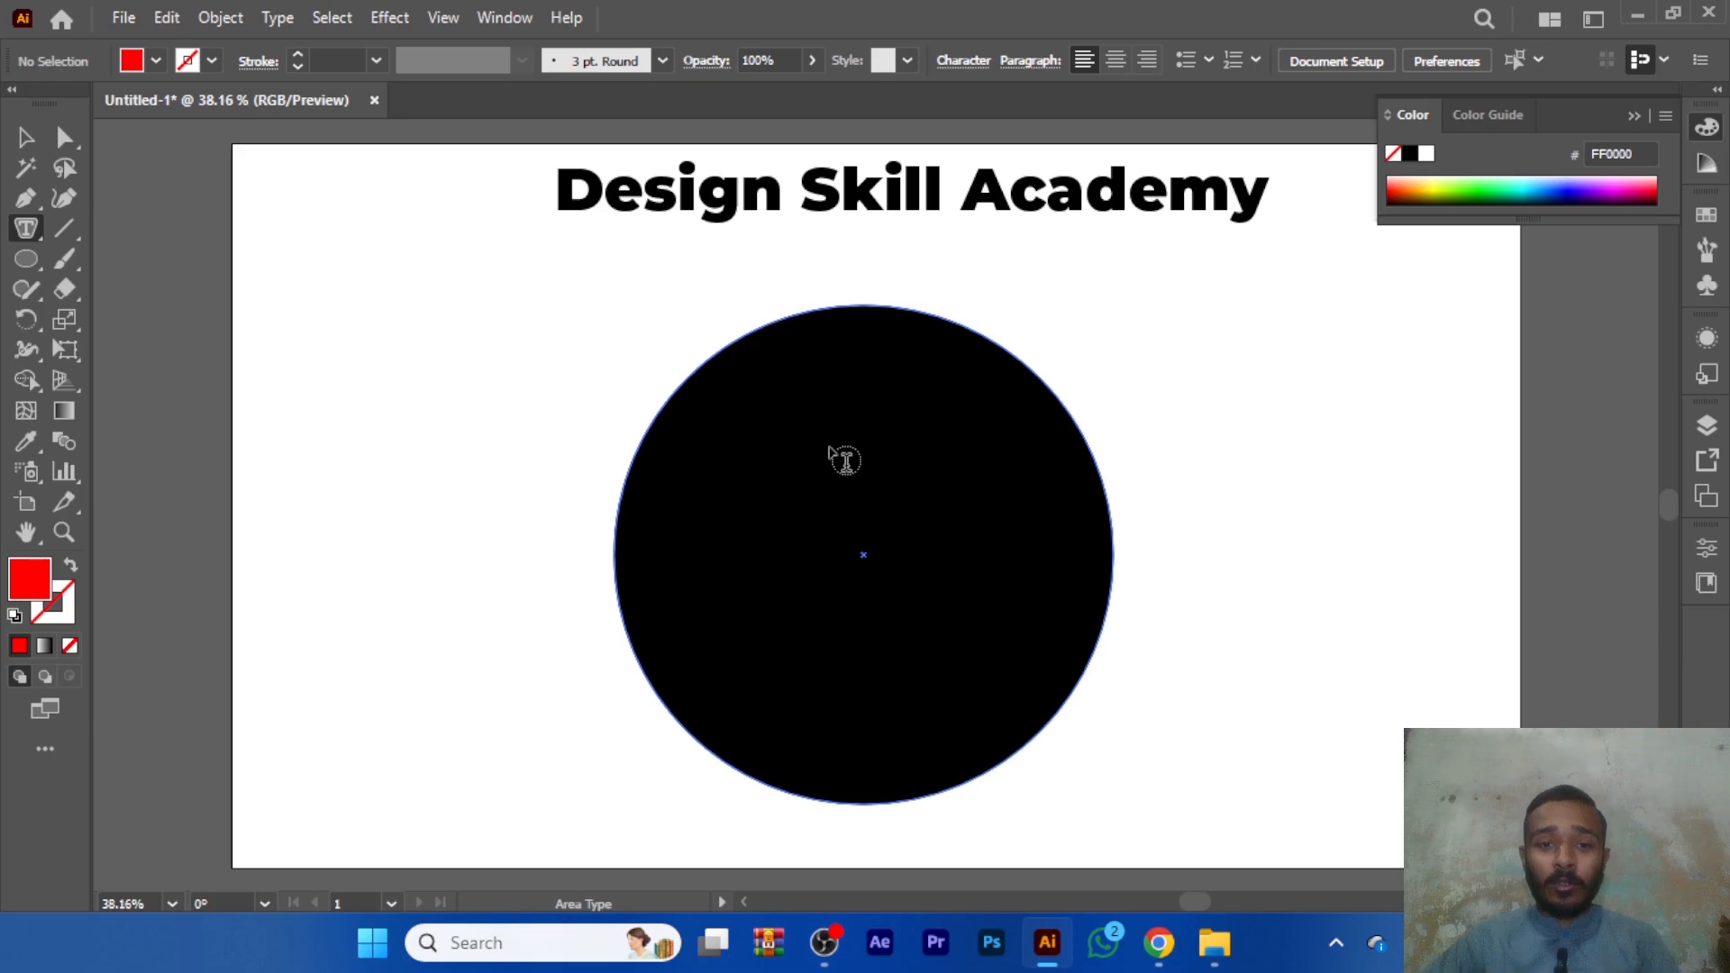
- Convert the black circle into an area type object with placeholder text, and set the text's fill colour to FF0000
left_click(859, 322)
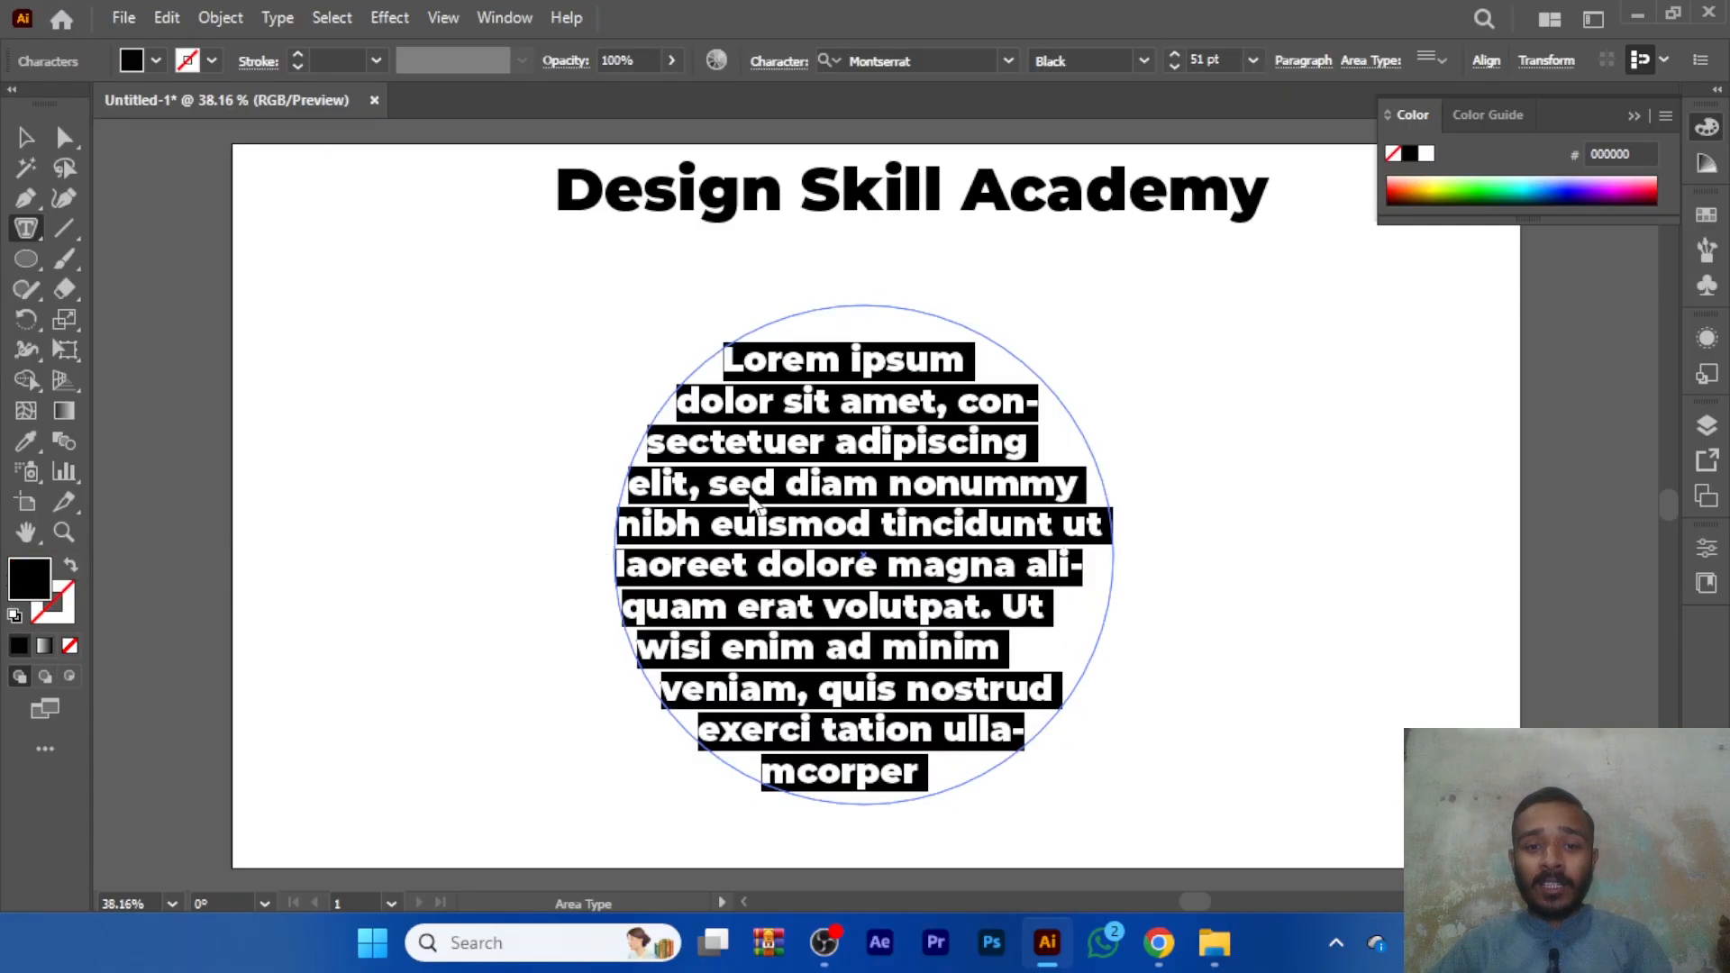
double_click(20, 590)
type("FF0000")
left_click(1132, 309)
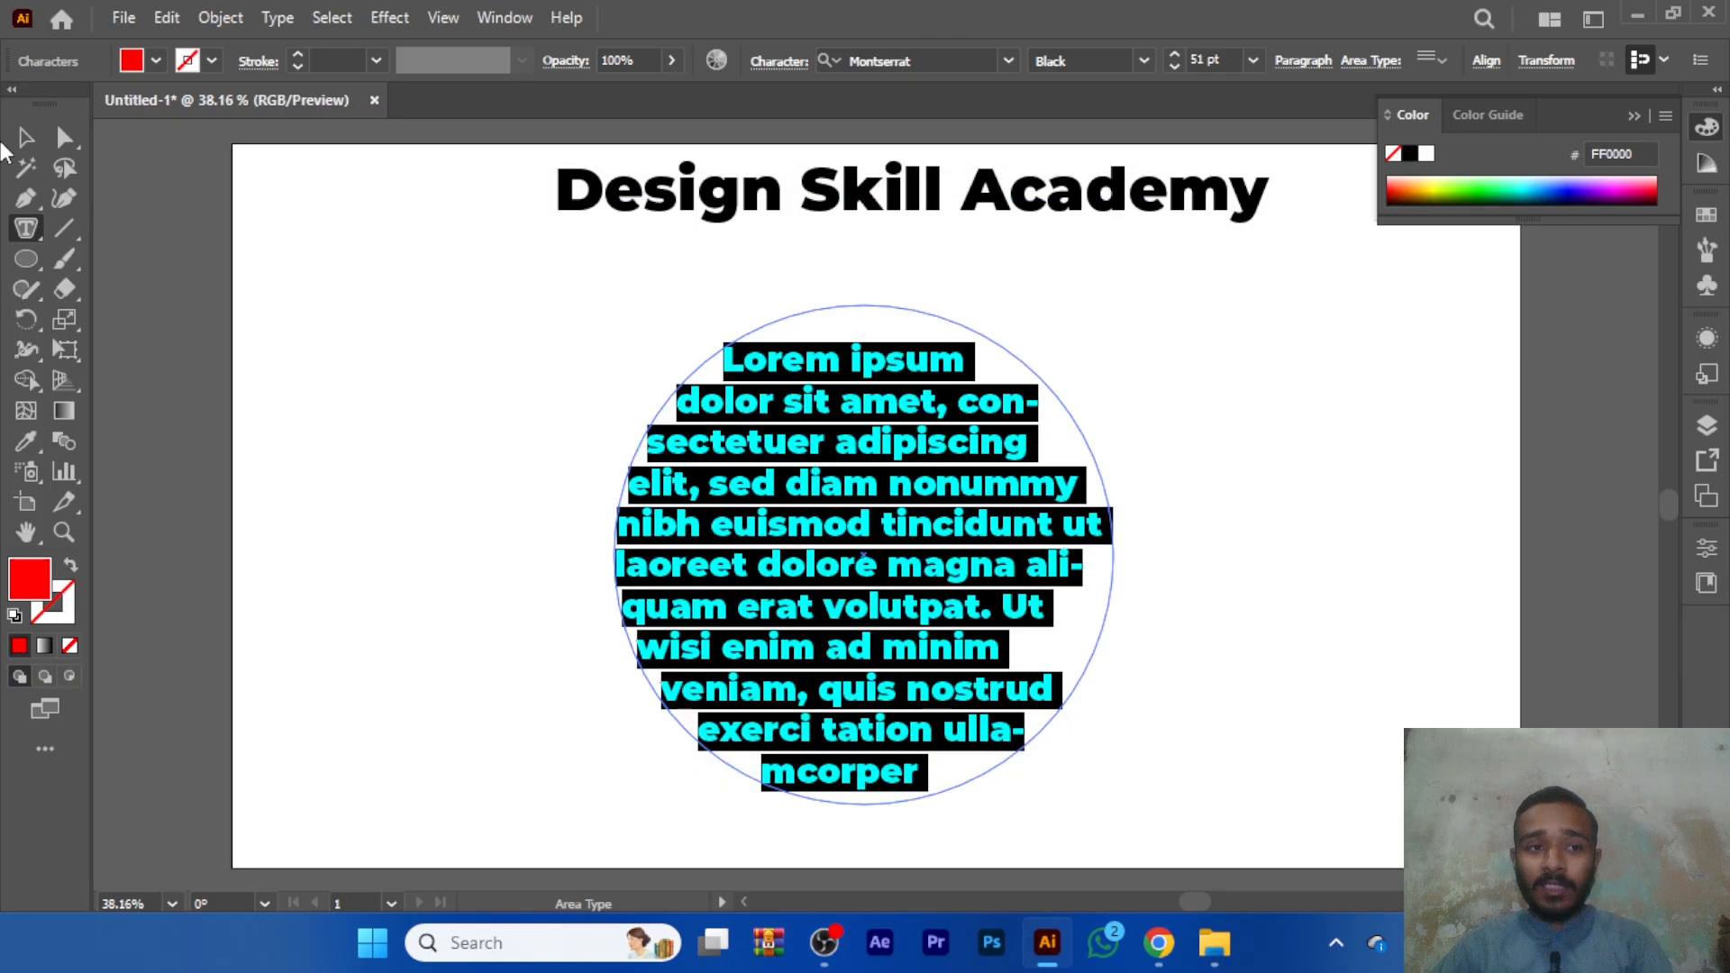
key("Escape")
left_click(317, 279)
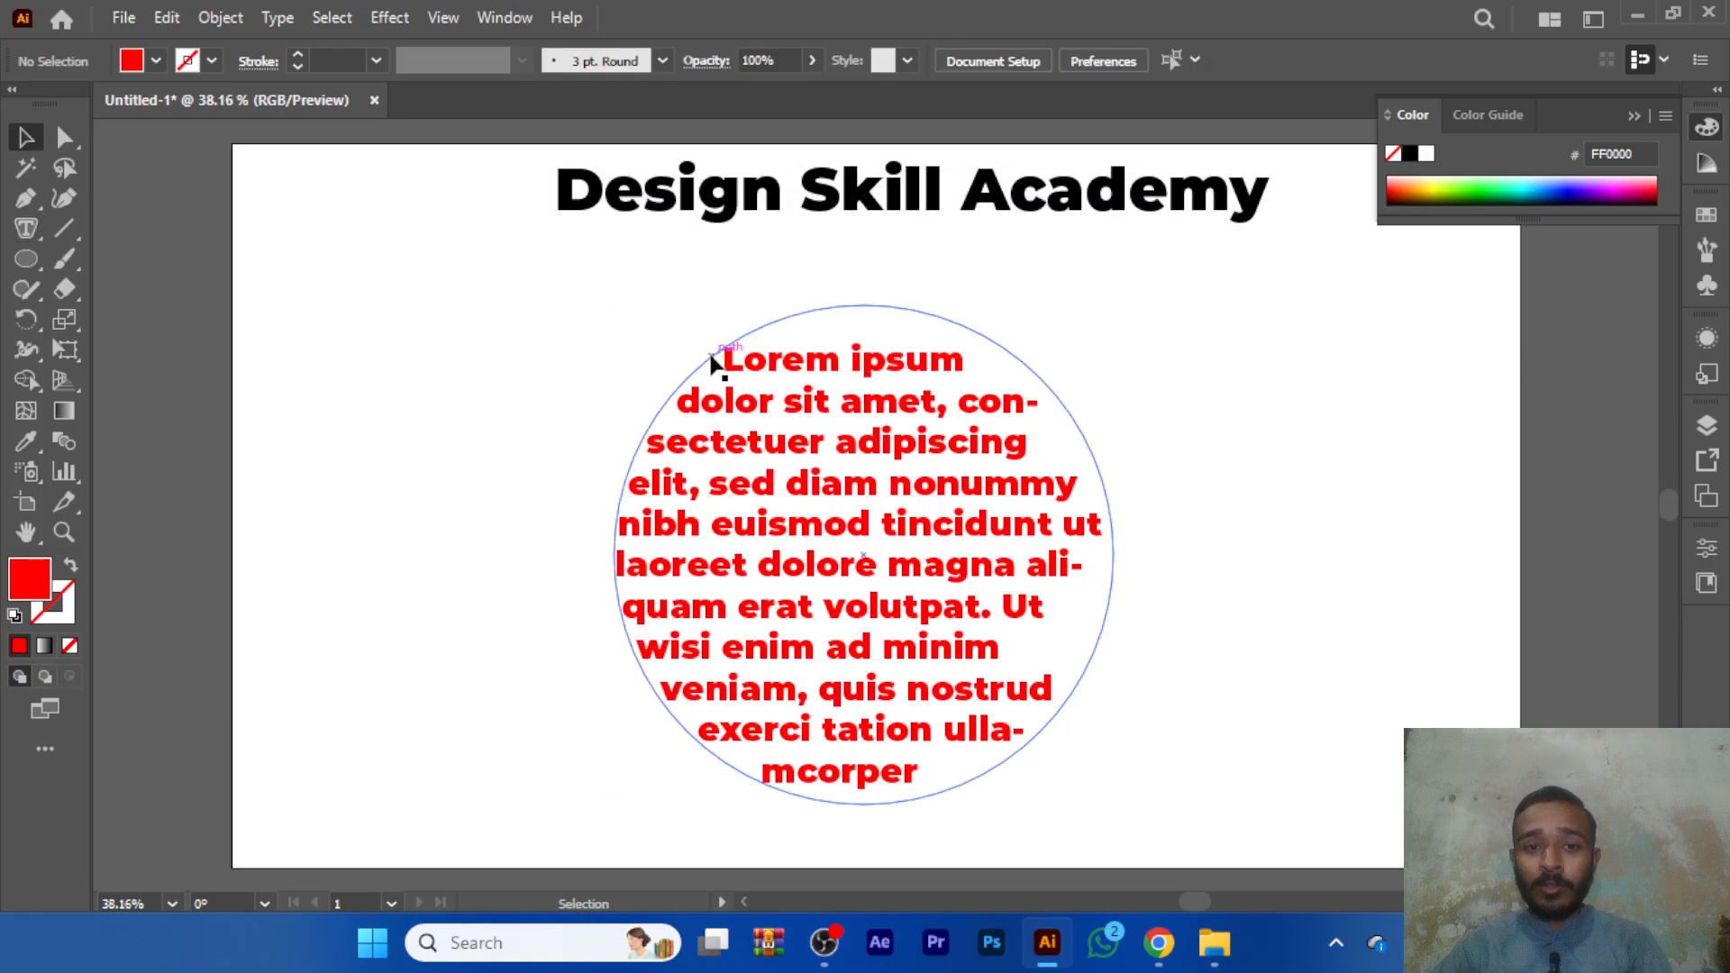
- Replace the circle's placeholder text with "Design Skill Academy Training Is Very Good." and delete the area type object
left_click(870, 581)
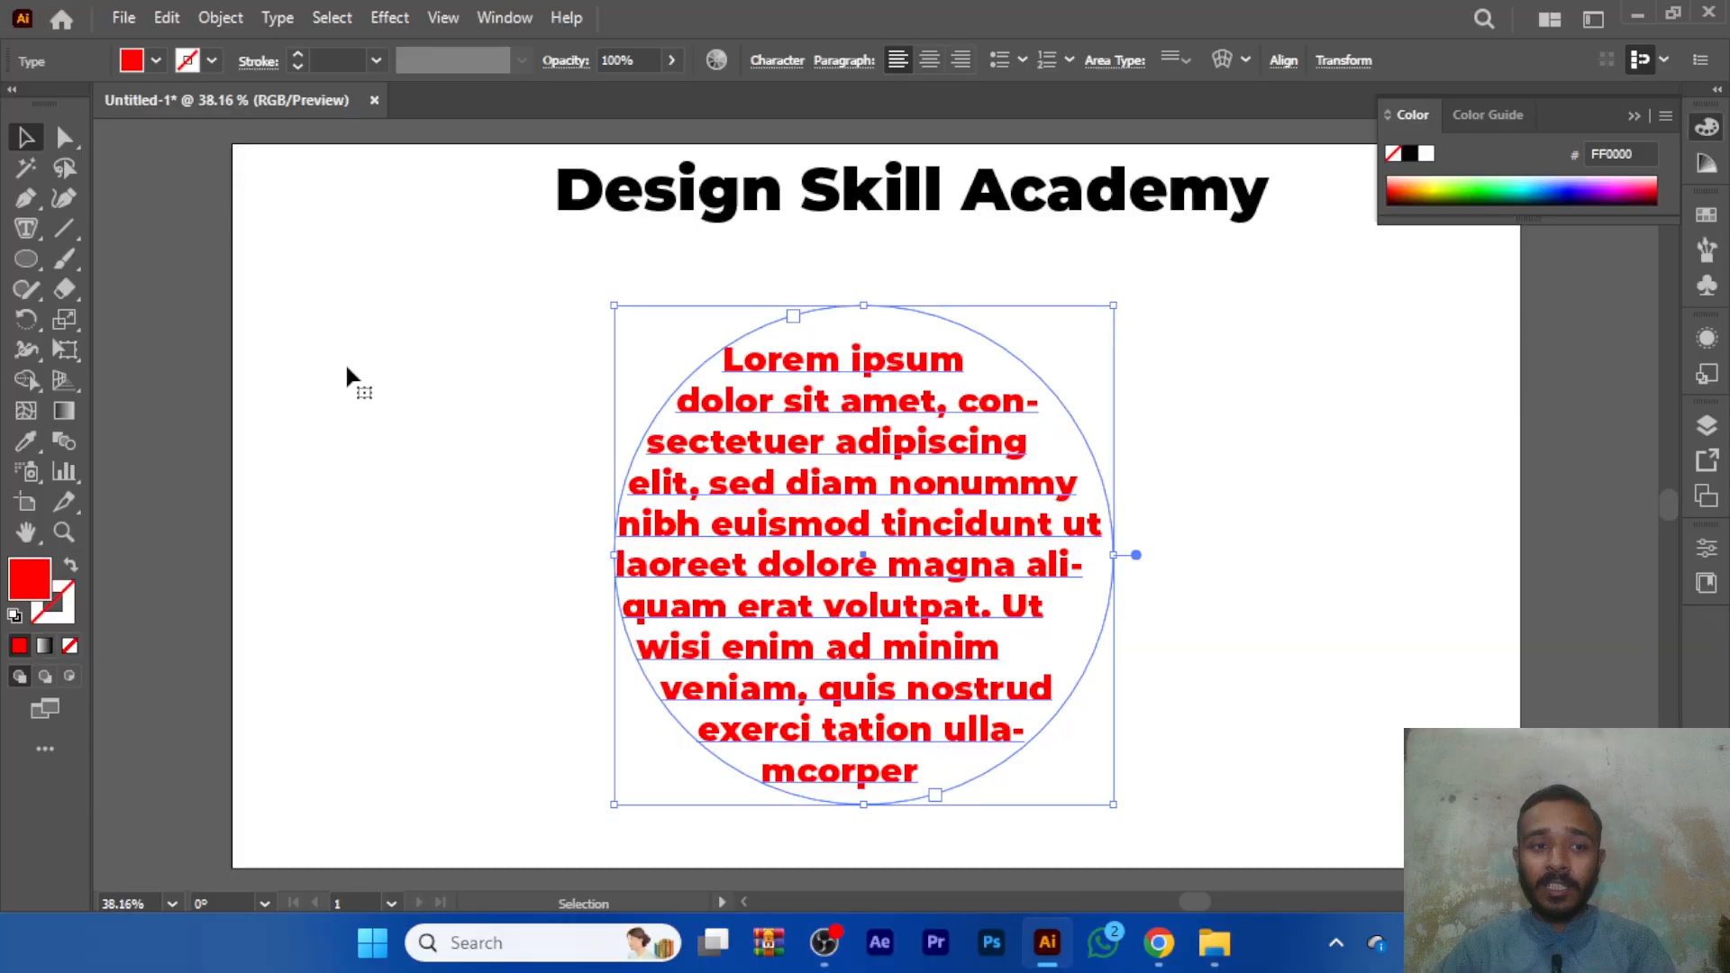
left_click(28, 237)
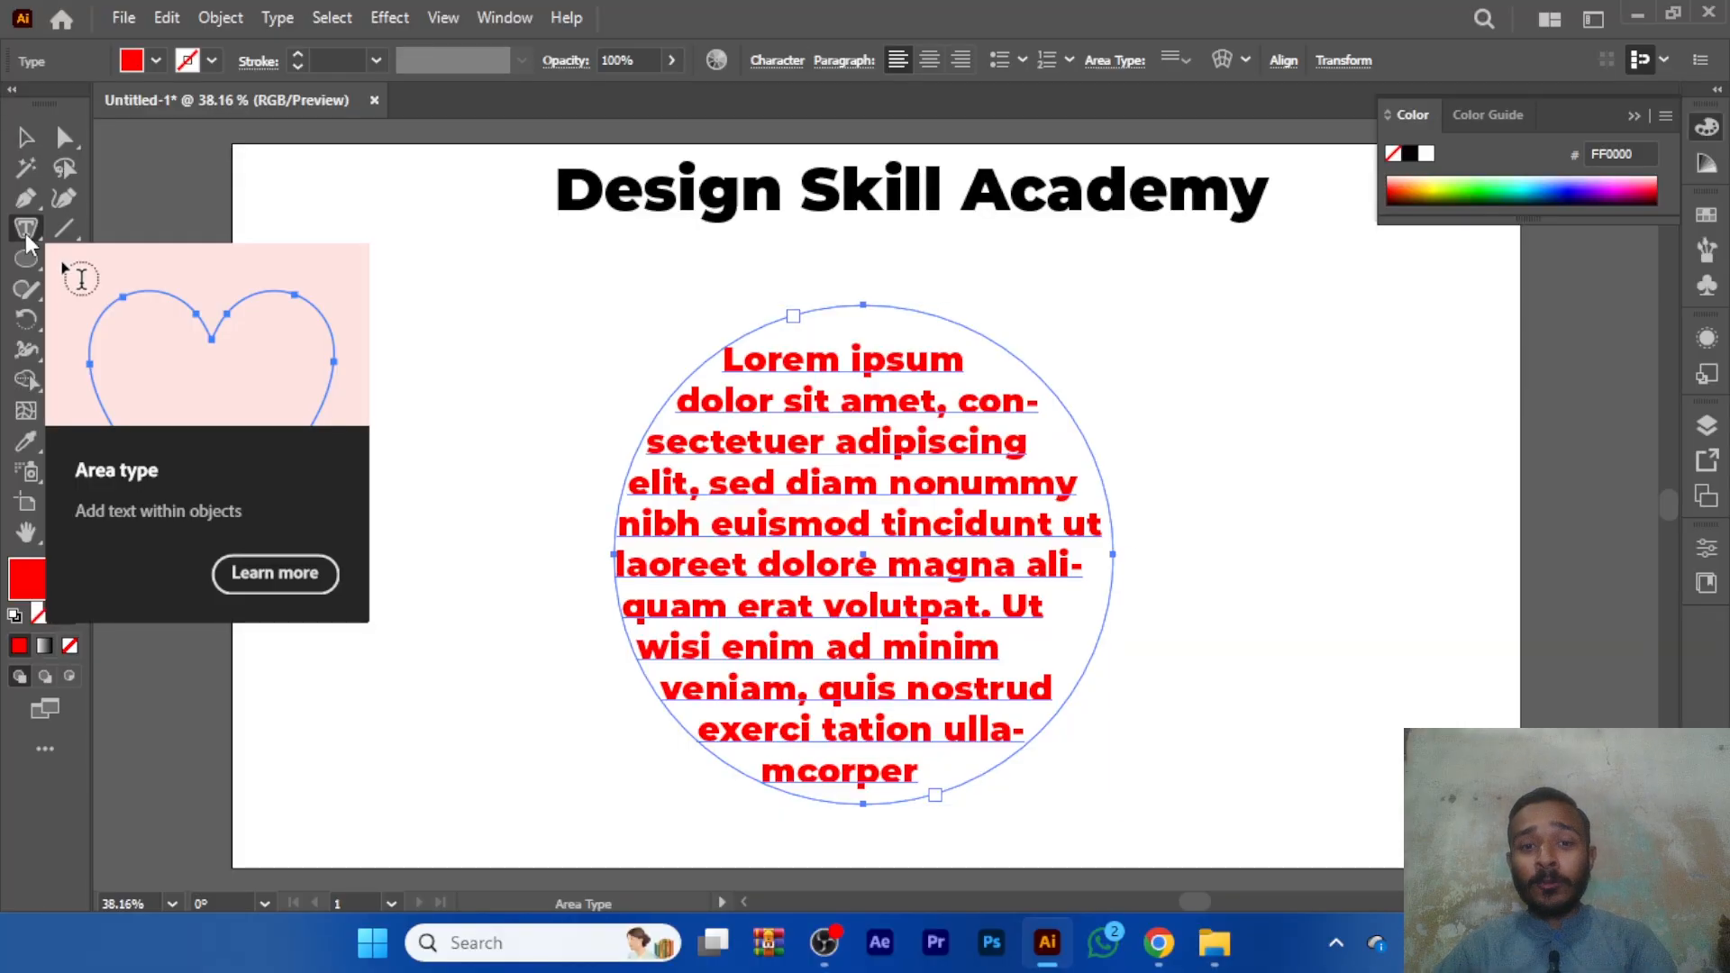
triple_click(932, 465)
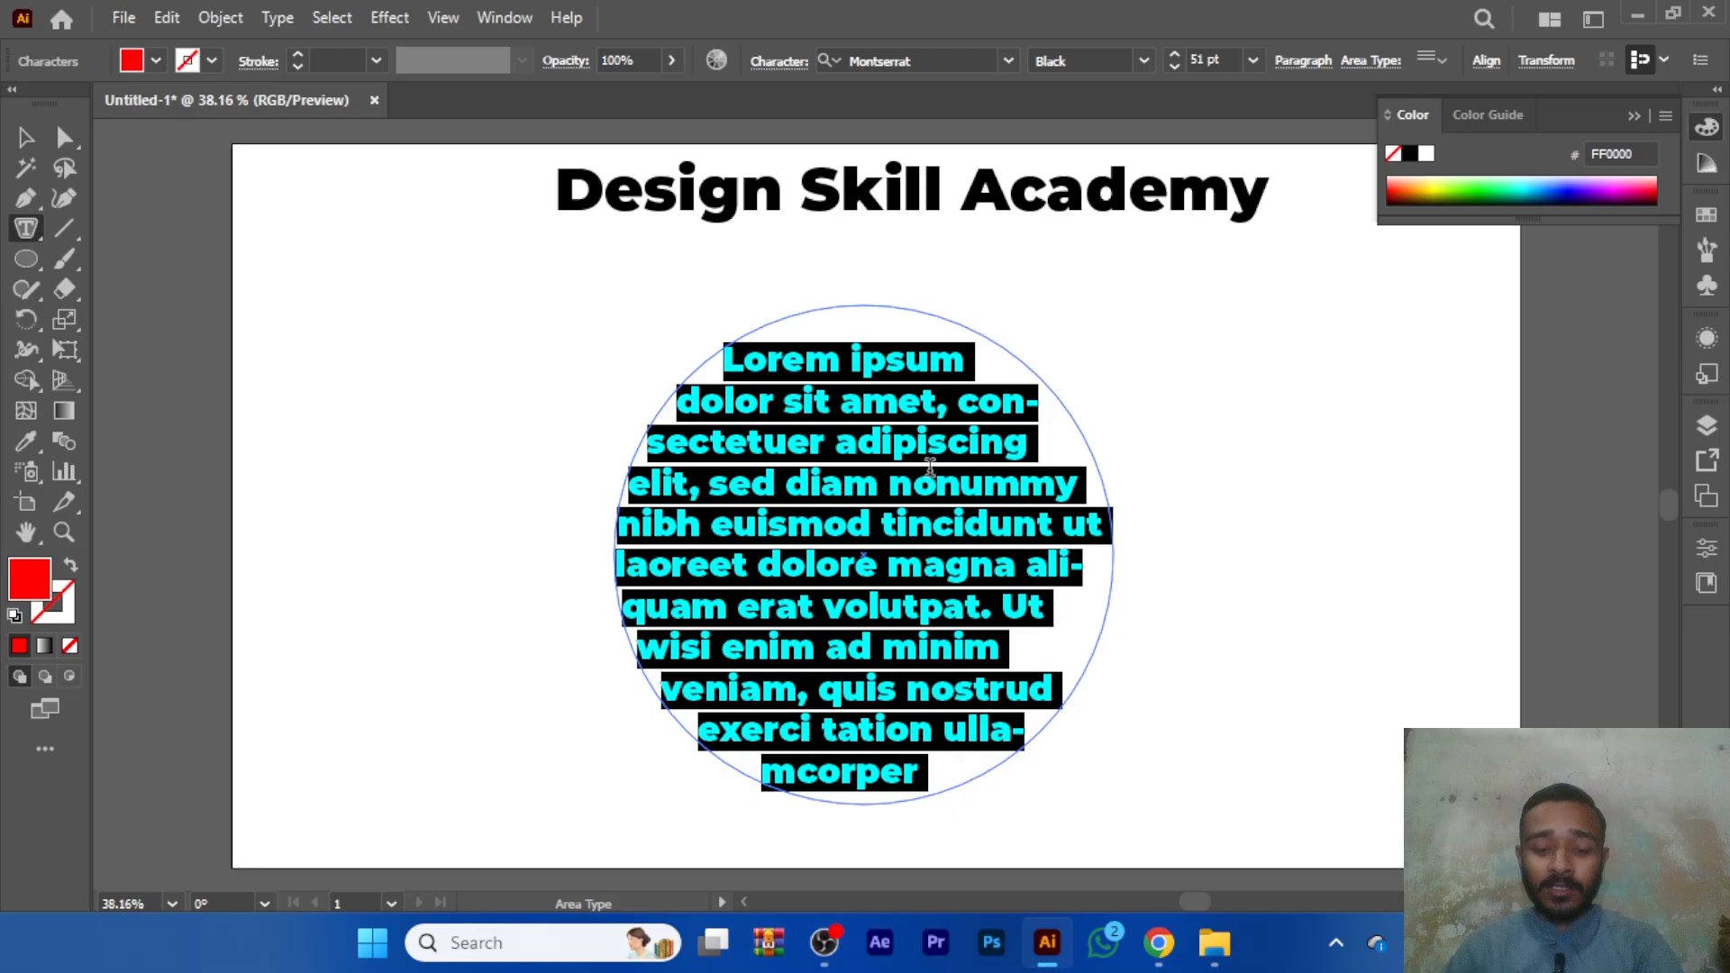
type("Design Skill Academt")
key("BackSpace")
type("y Training Is Very Good")
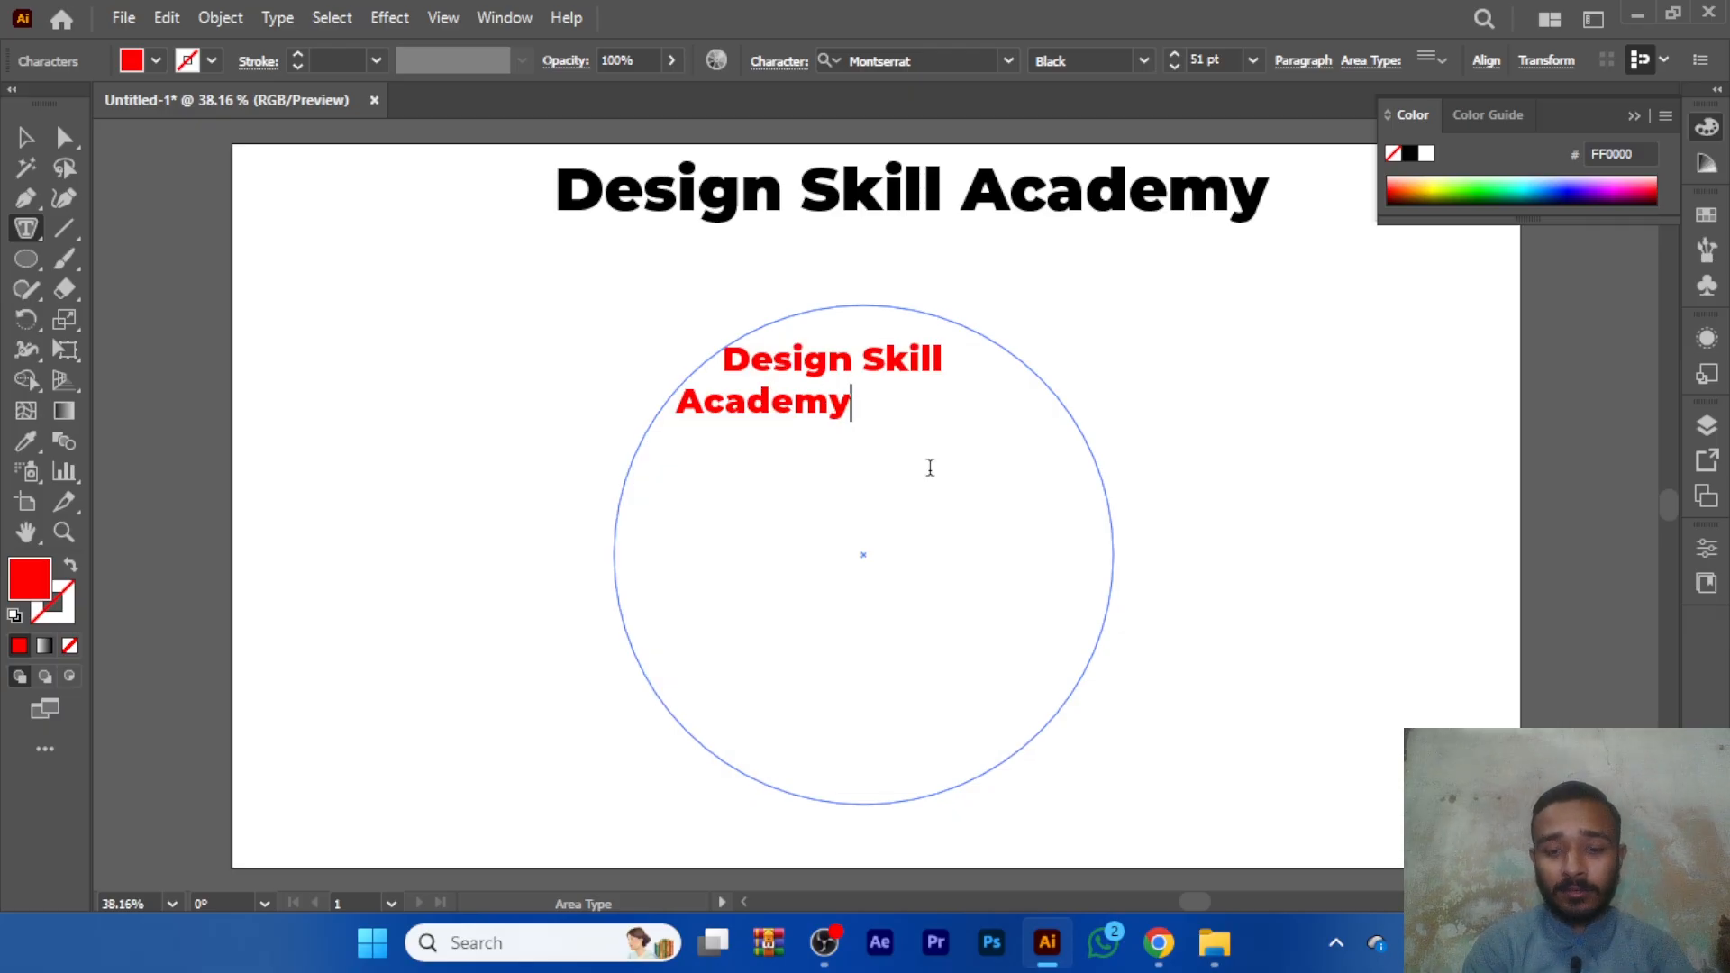
key("BackSpace")
type(".")
type("v")
key("BackSpace")
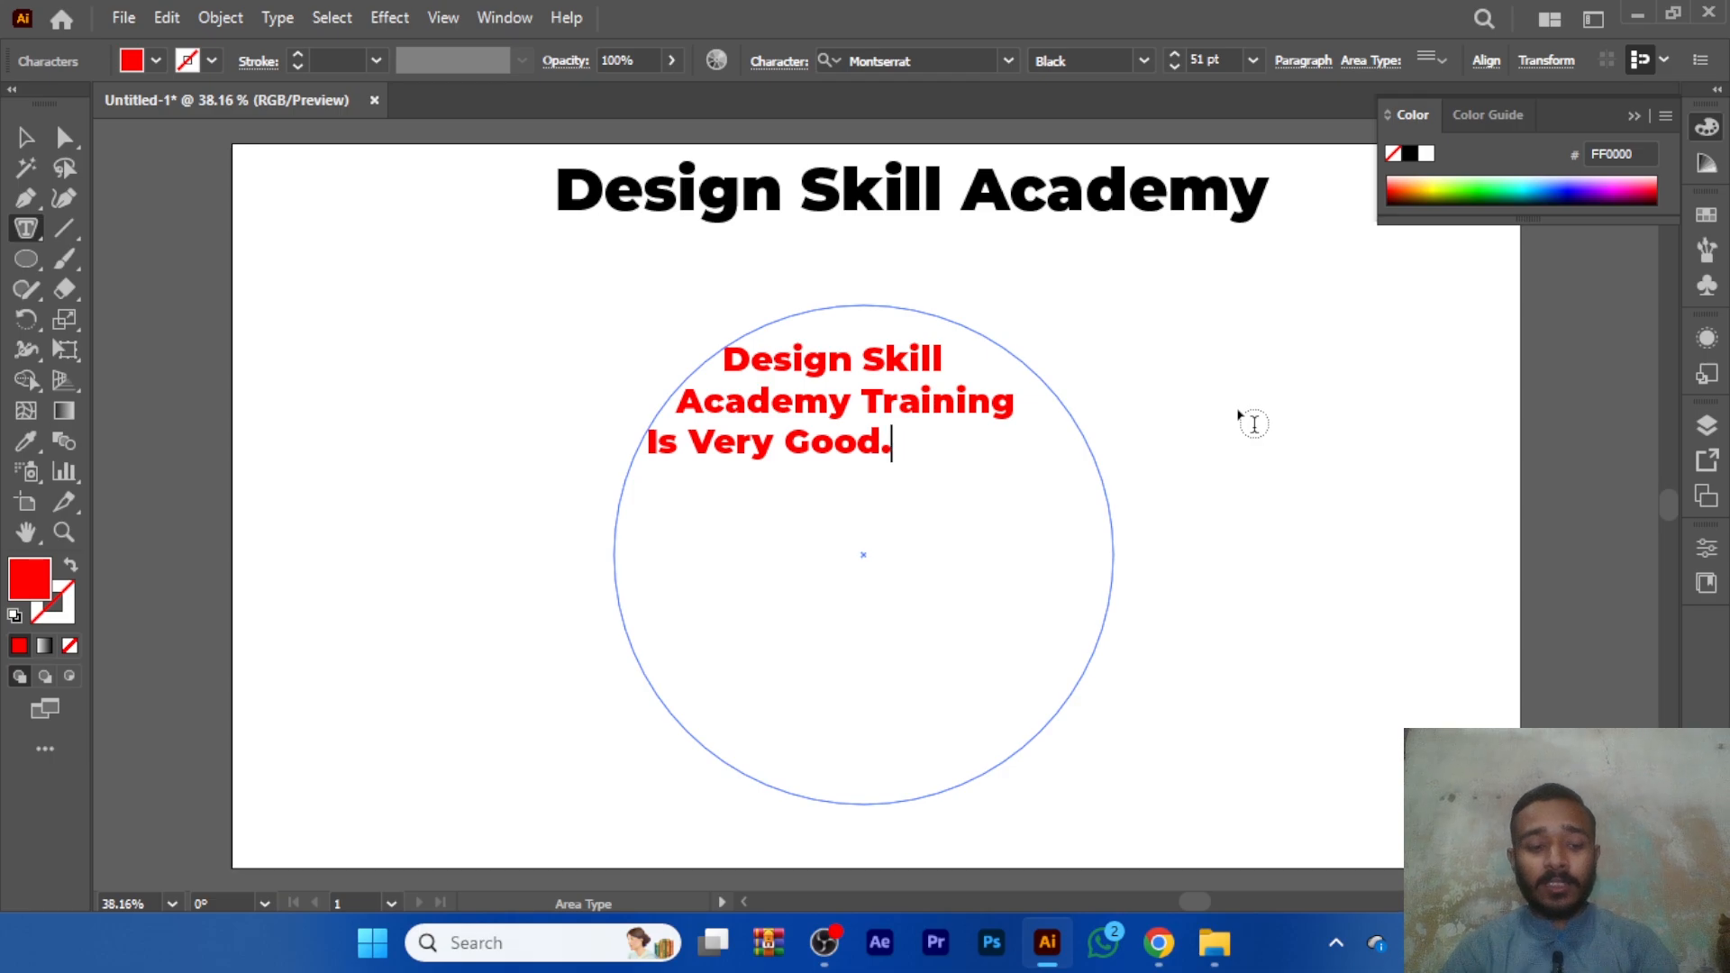
key("Escape")
left_click(1236, 408)
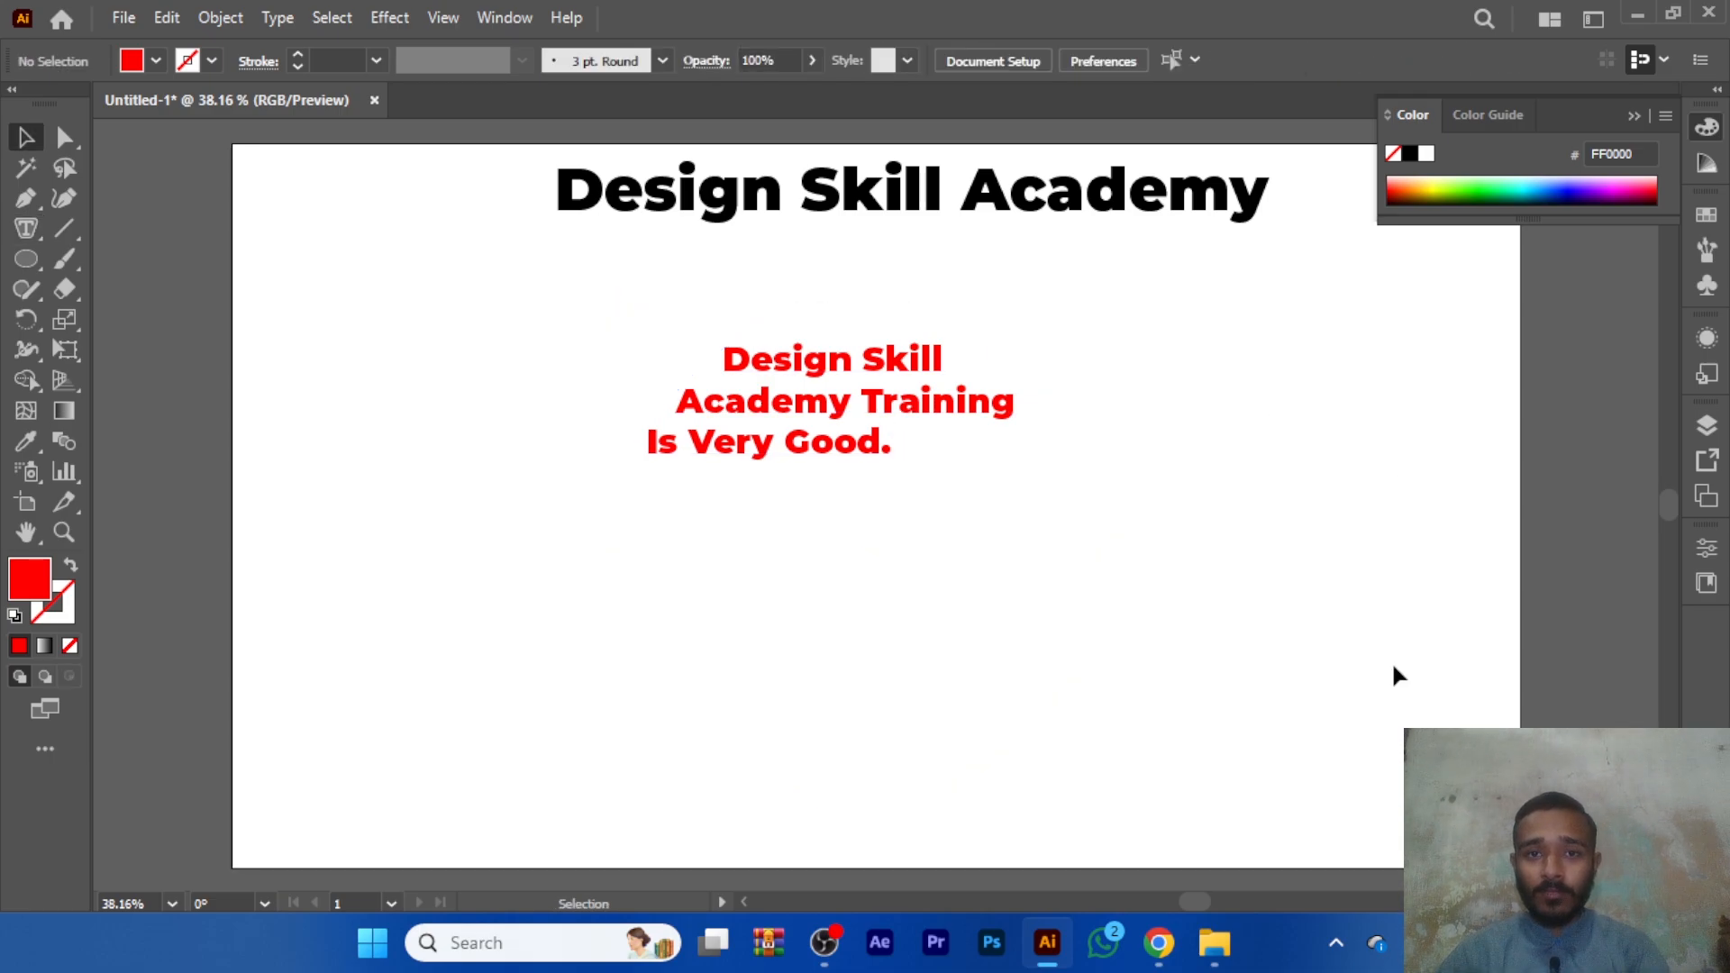
left_click_drag(511, 342, 939, 630)
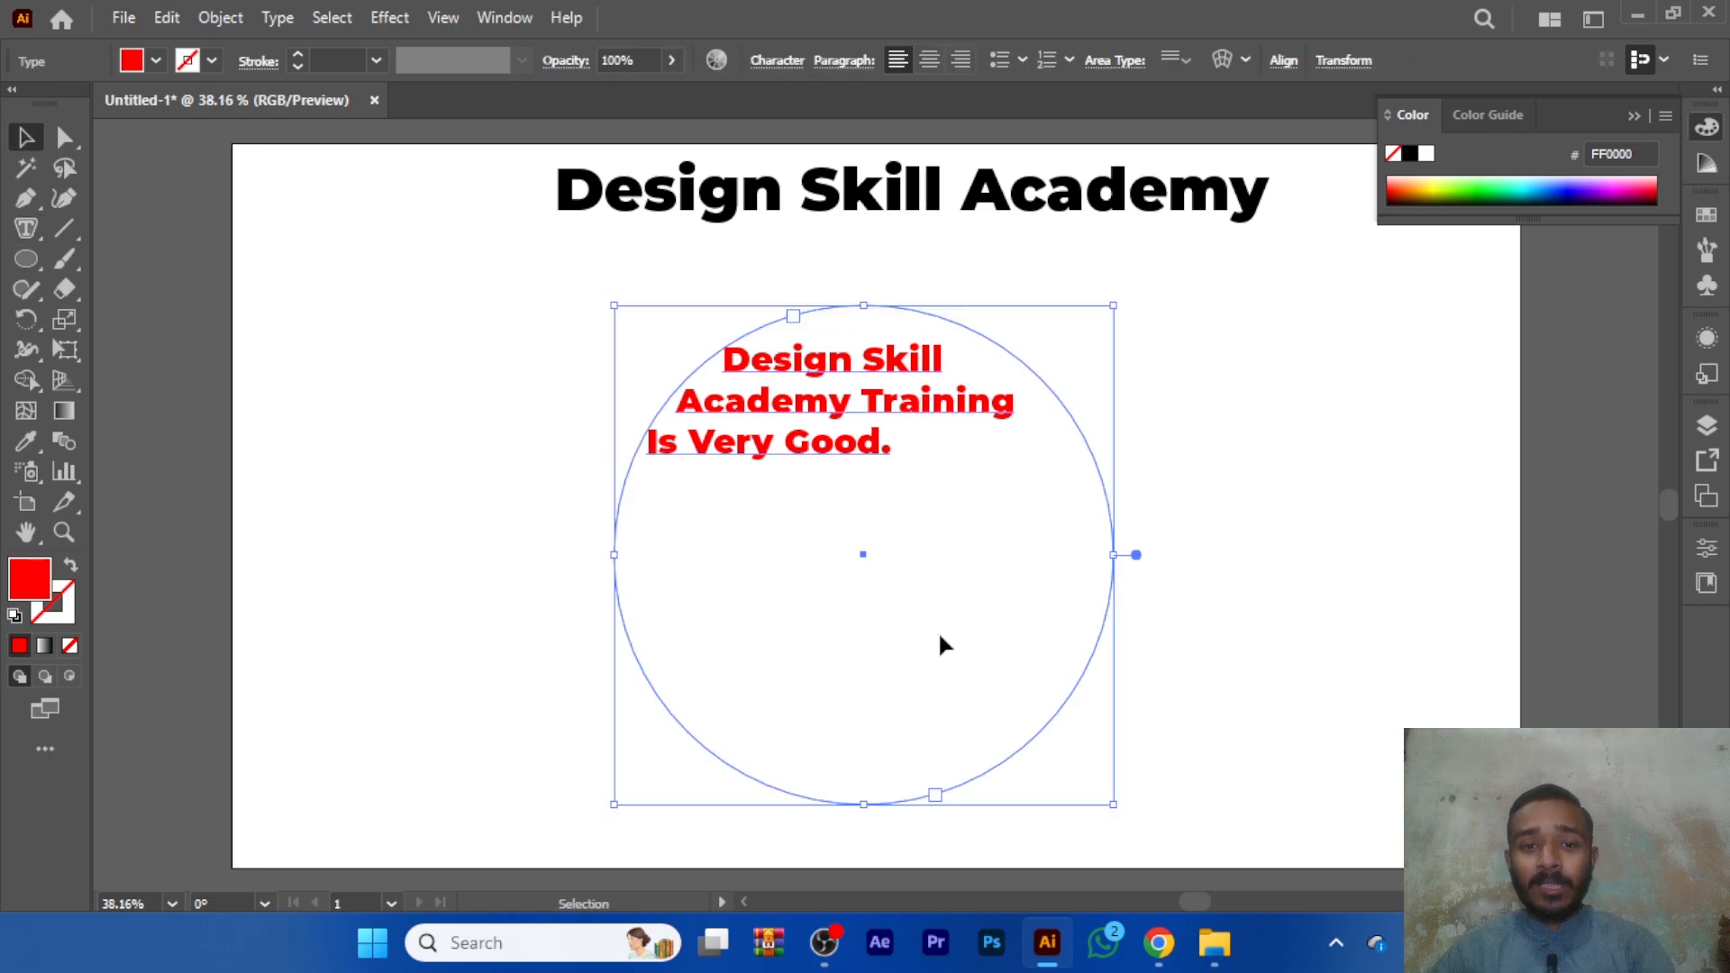
key("Delete")
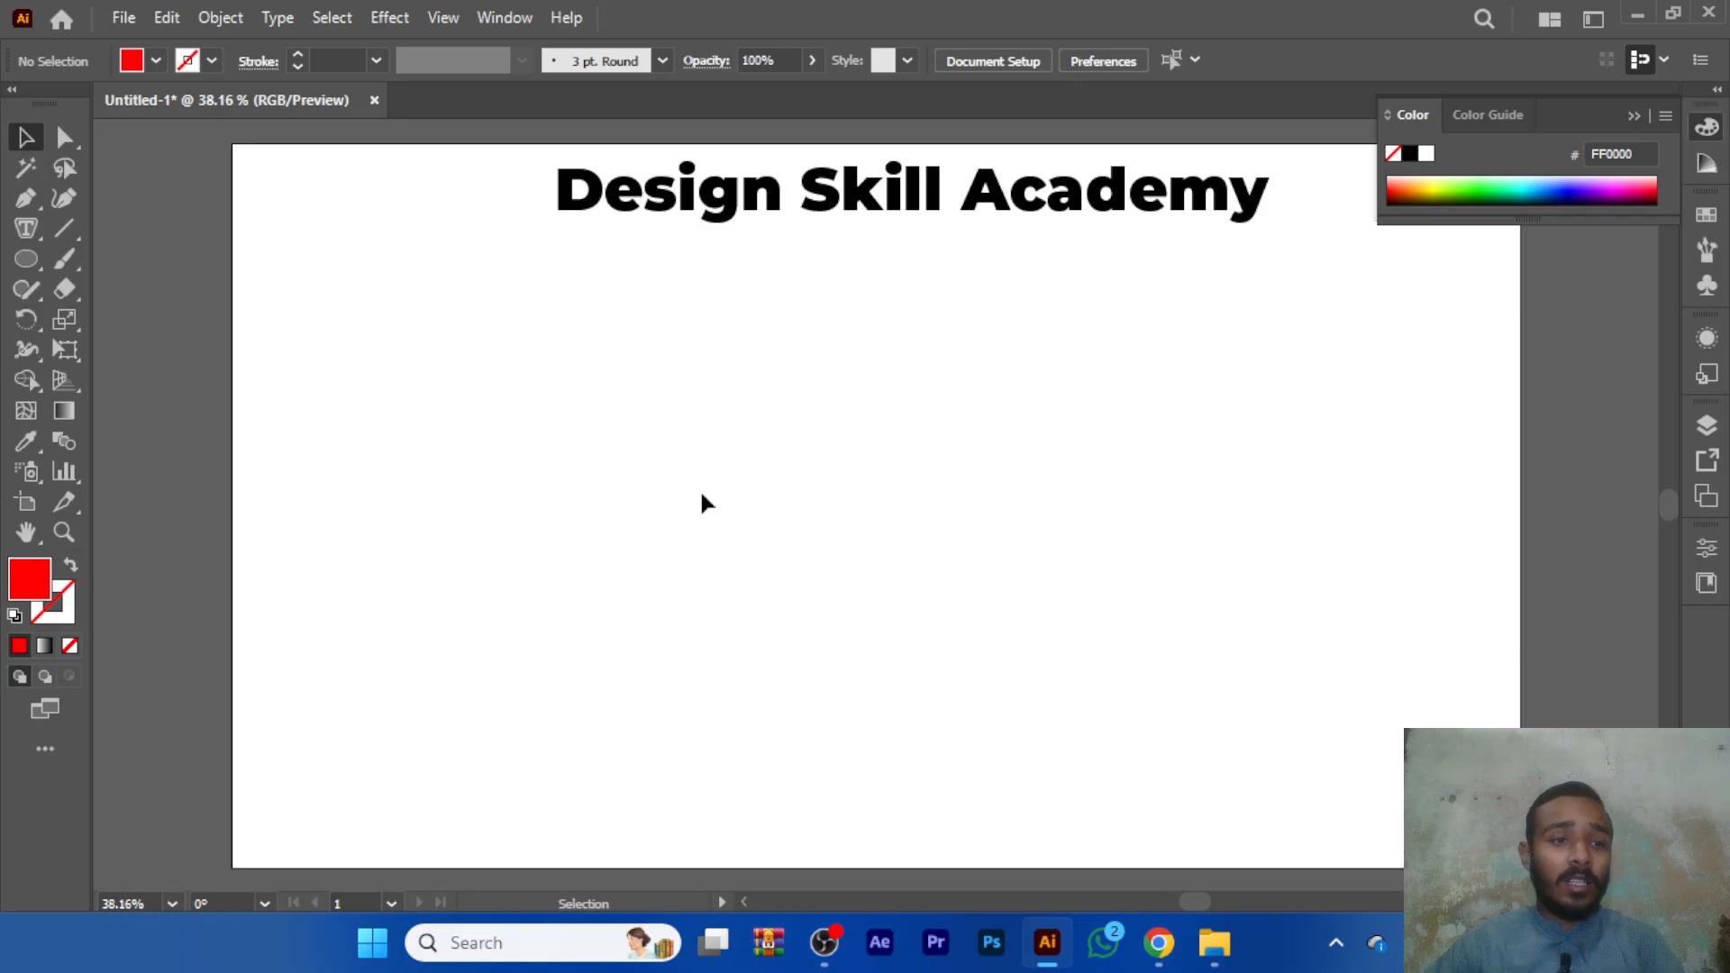
left_click(19, 240)
right_click(21, 240)
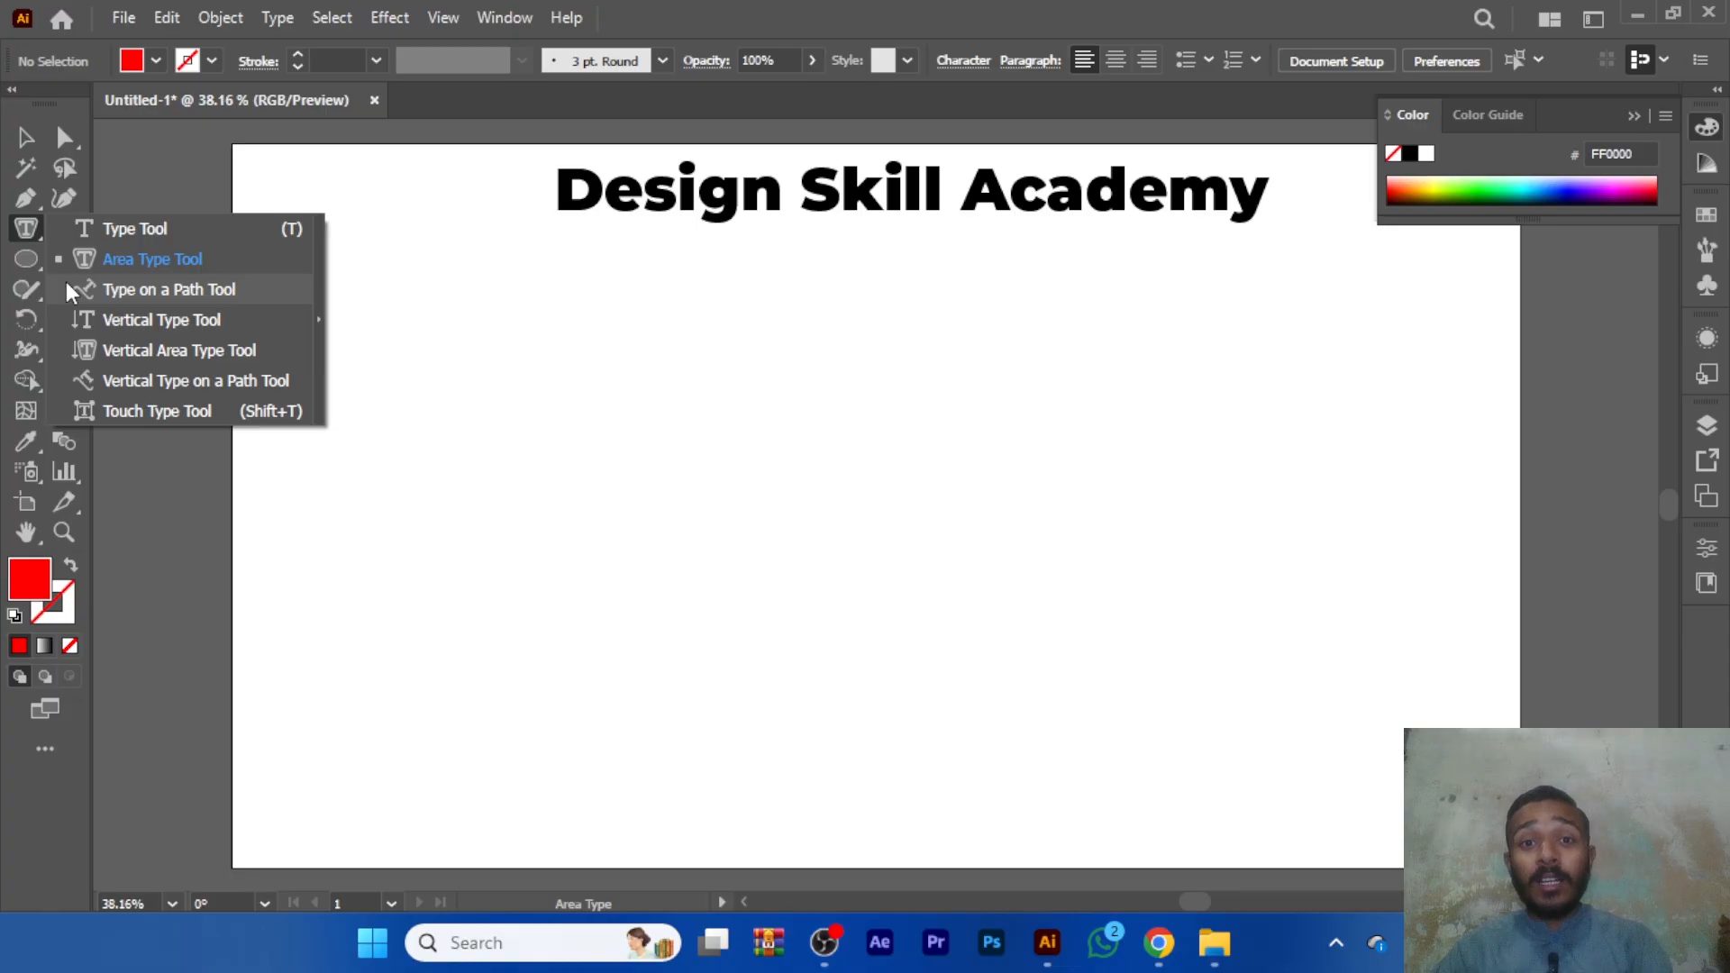
key("l")
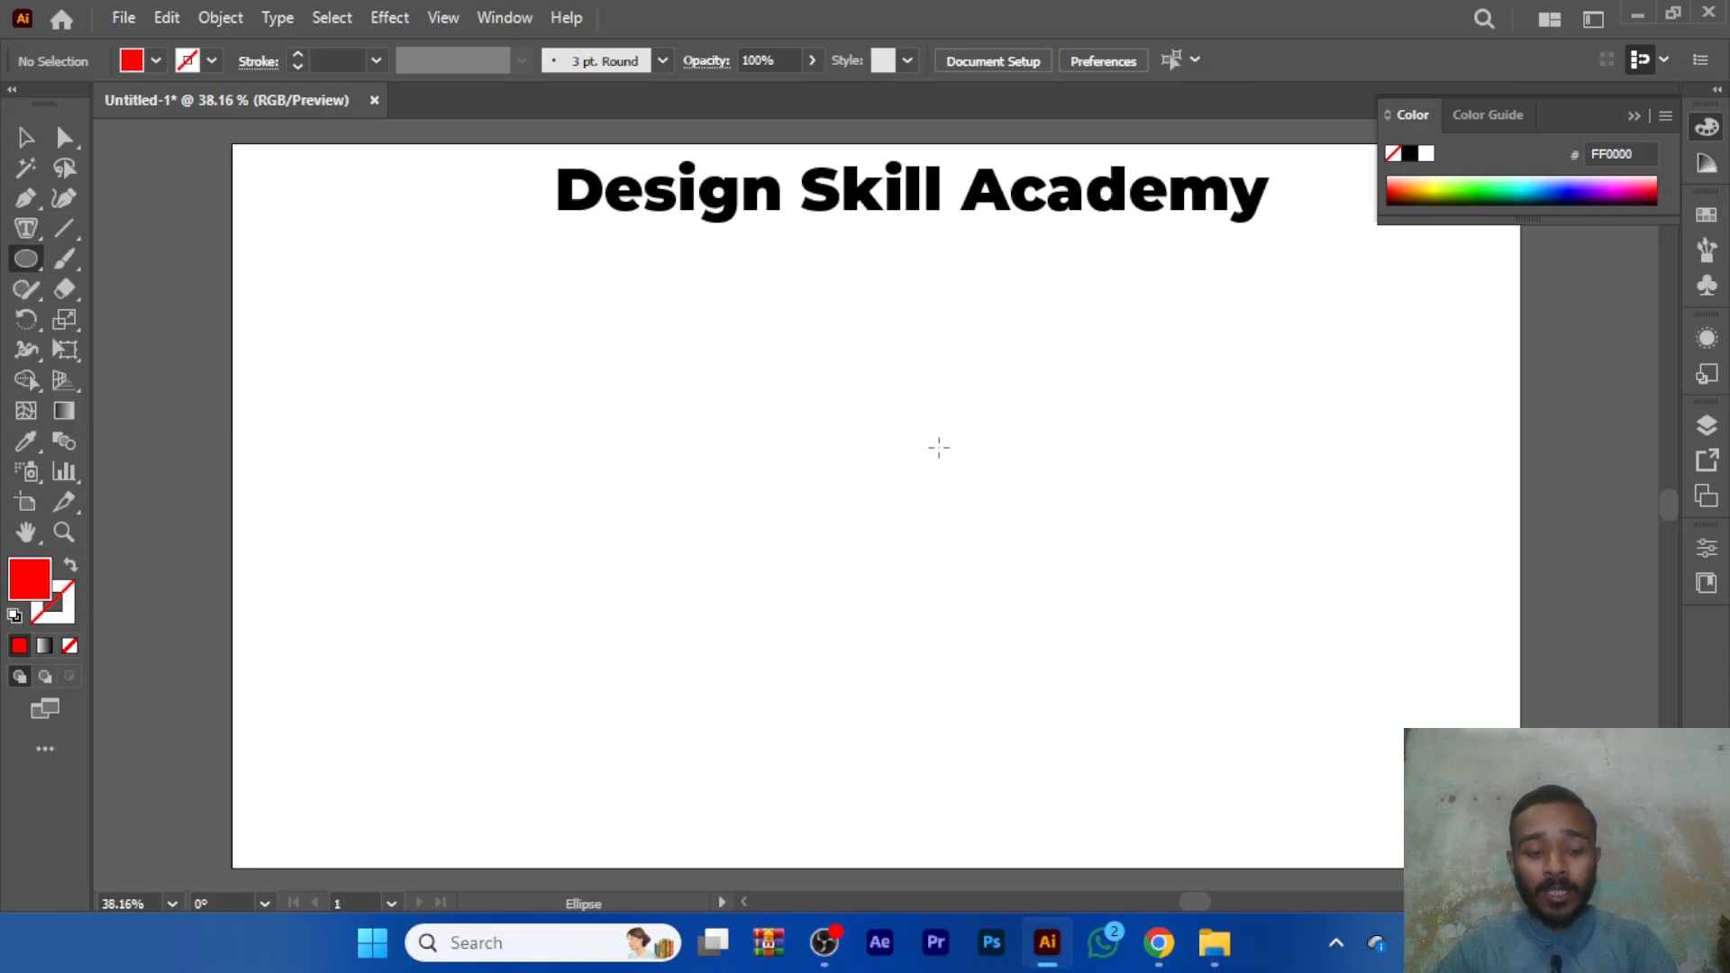
left_click_drag(874, 559, 1144, 821)
key("v")
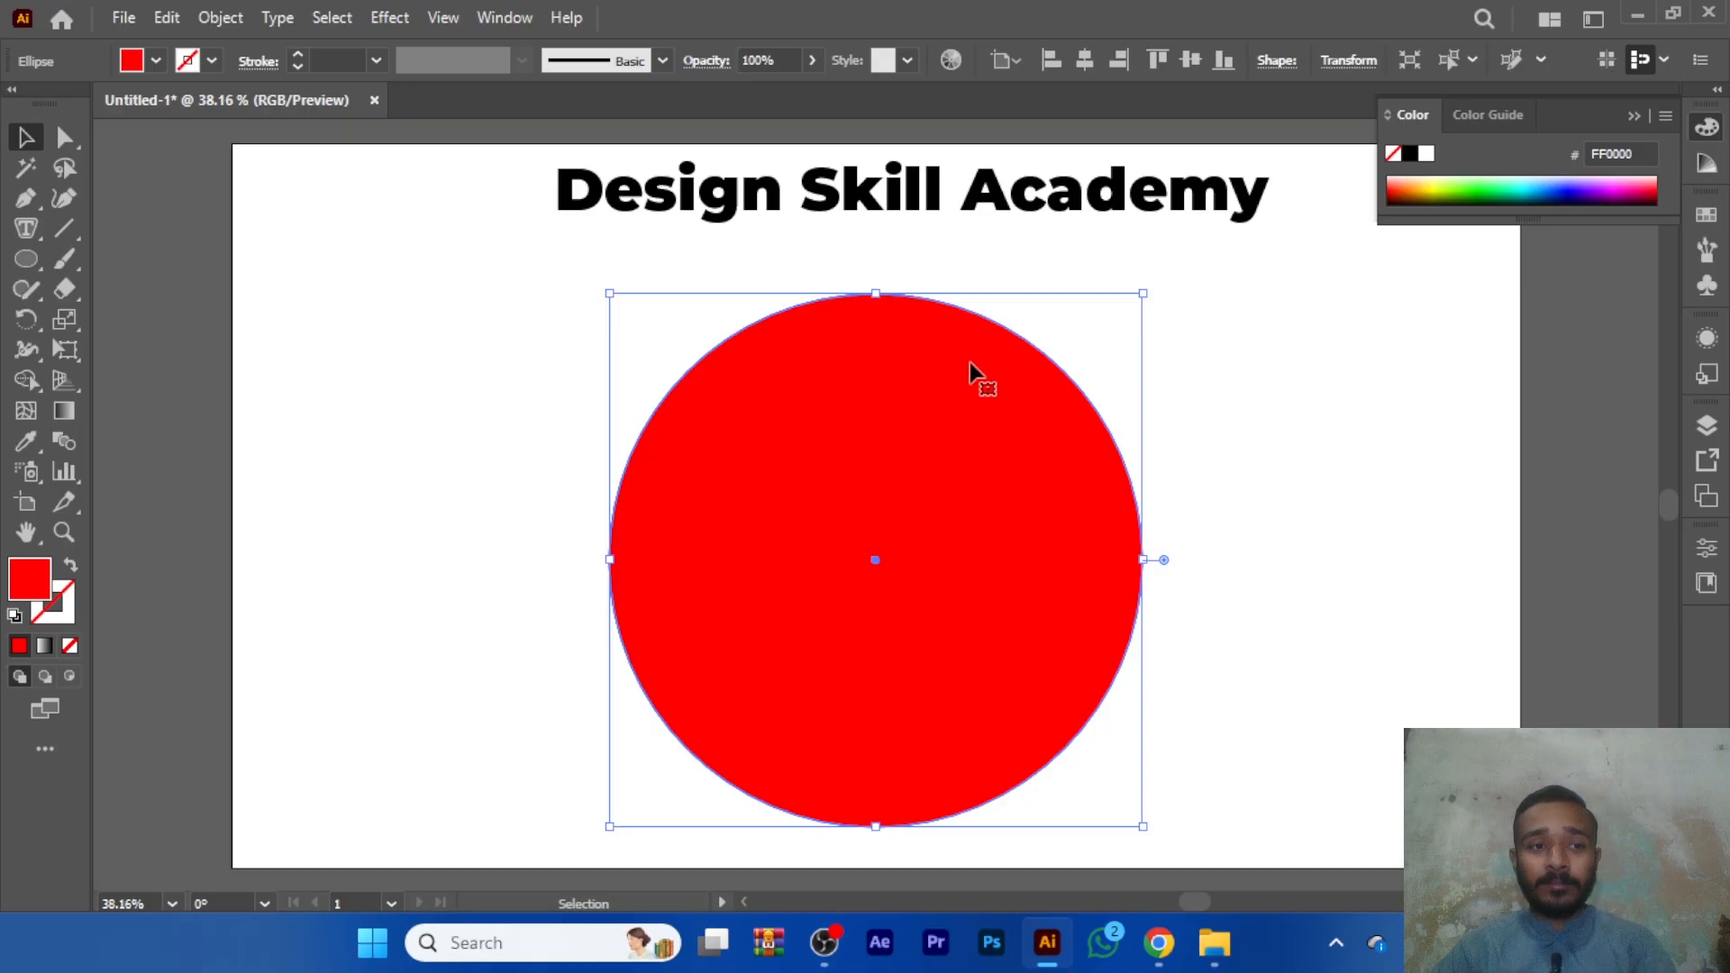
- Draw a large red circle below the heading with the Ellipse tool and shift it slightly left
key("l")
left_click_drag(875, 556, 1026, 826)
key("v")
left_click_drag(992, 550, 970, 551)
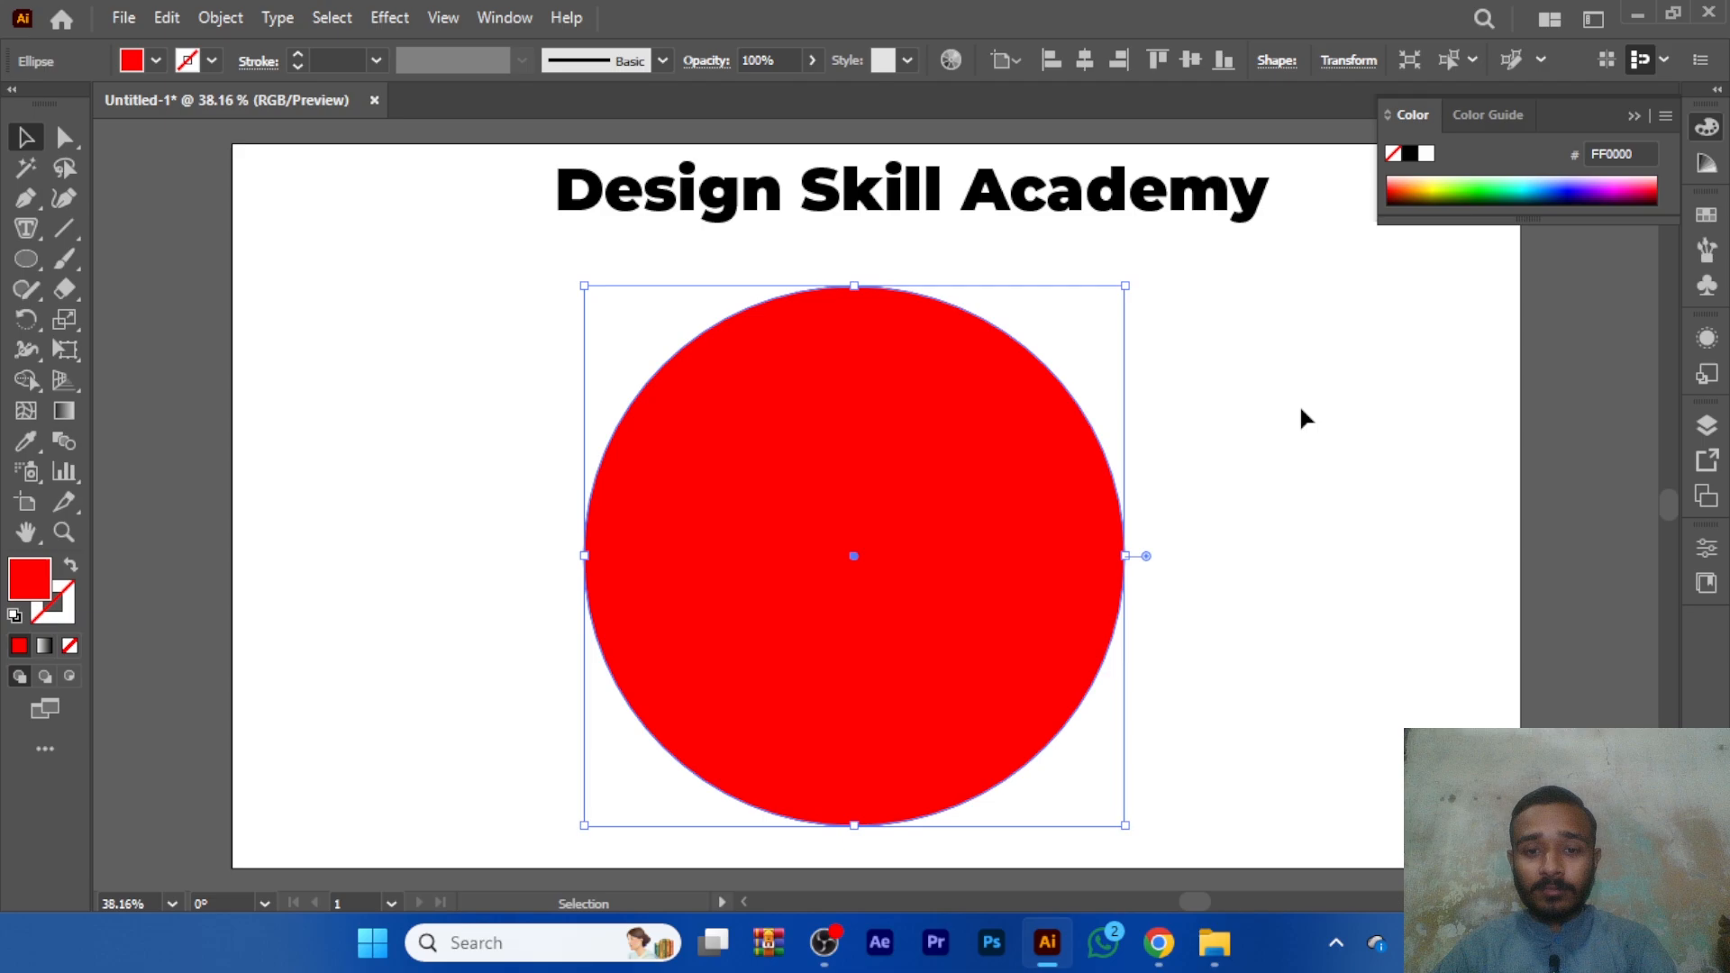
left_click(1301, 411)
- Use the Type on a Path tool to place "Every Man Is Better Than Other" along the circle's outline
left_click(19, 230)
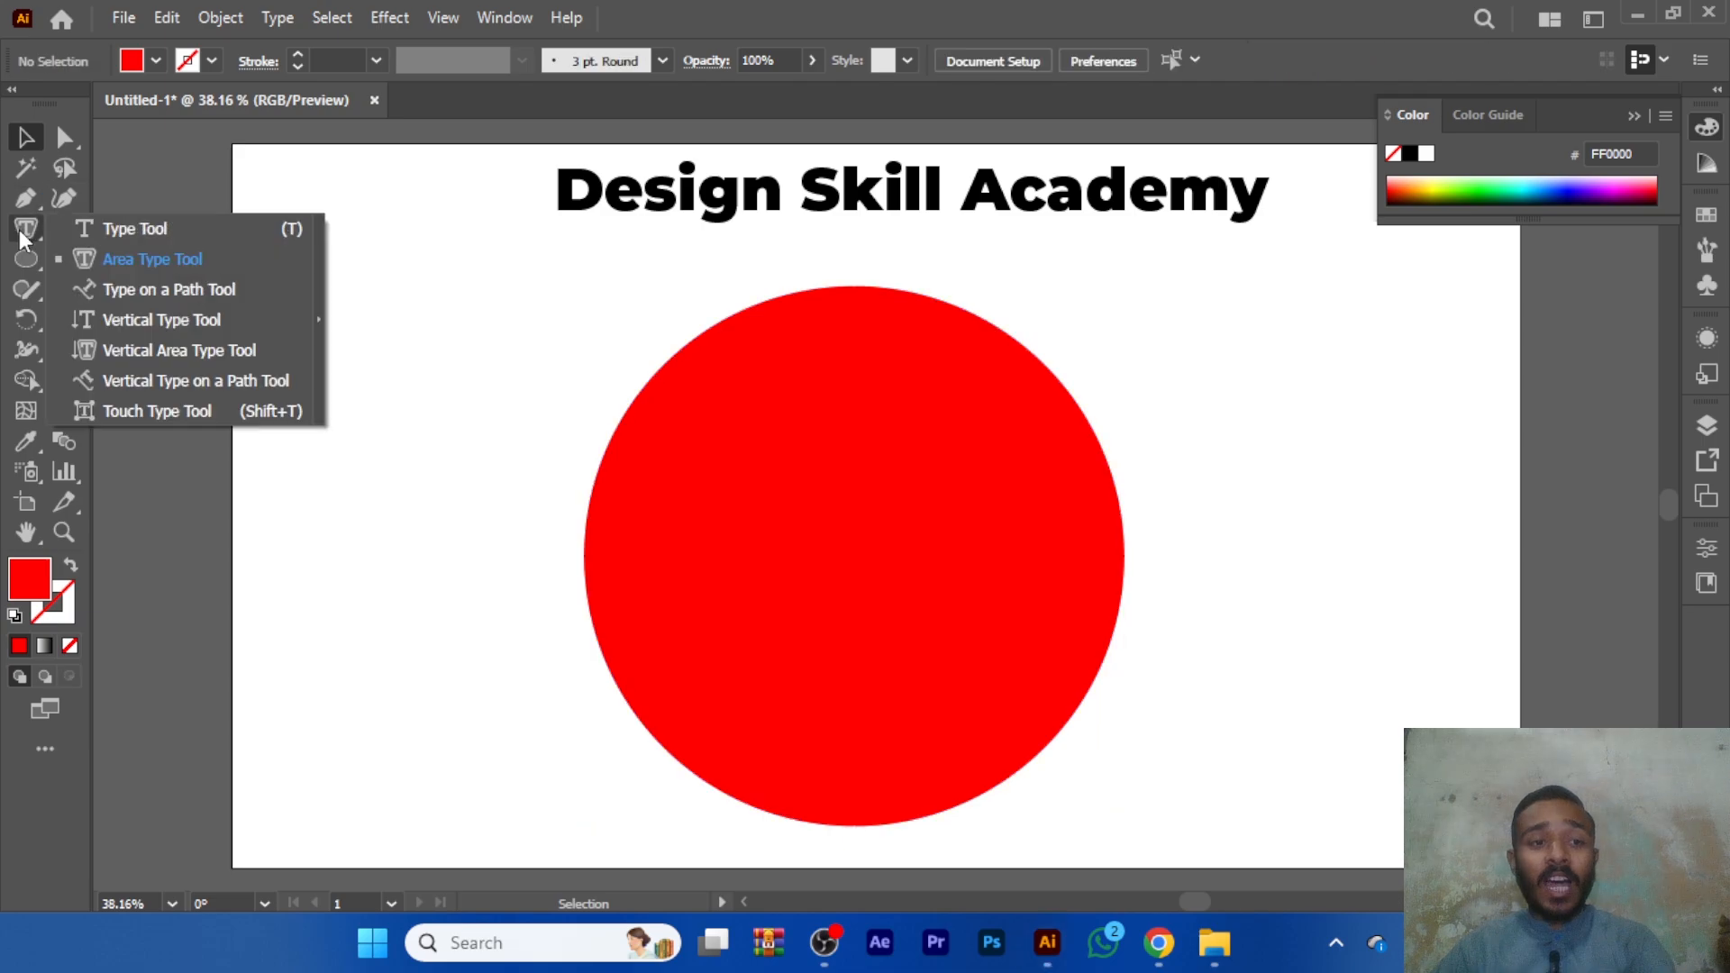
left_click(126, 290)
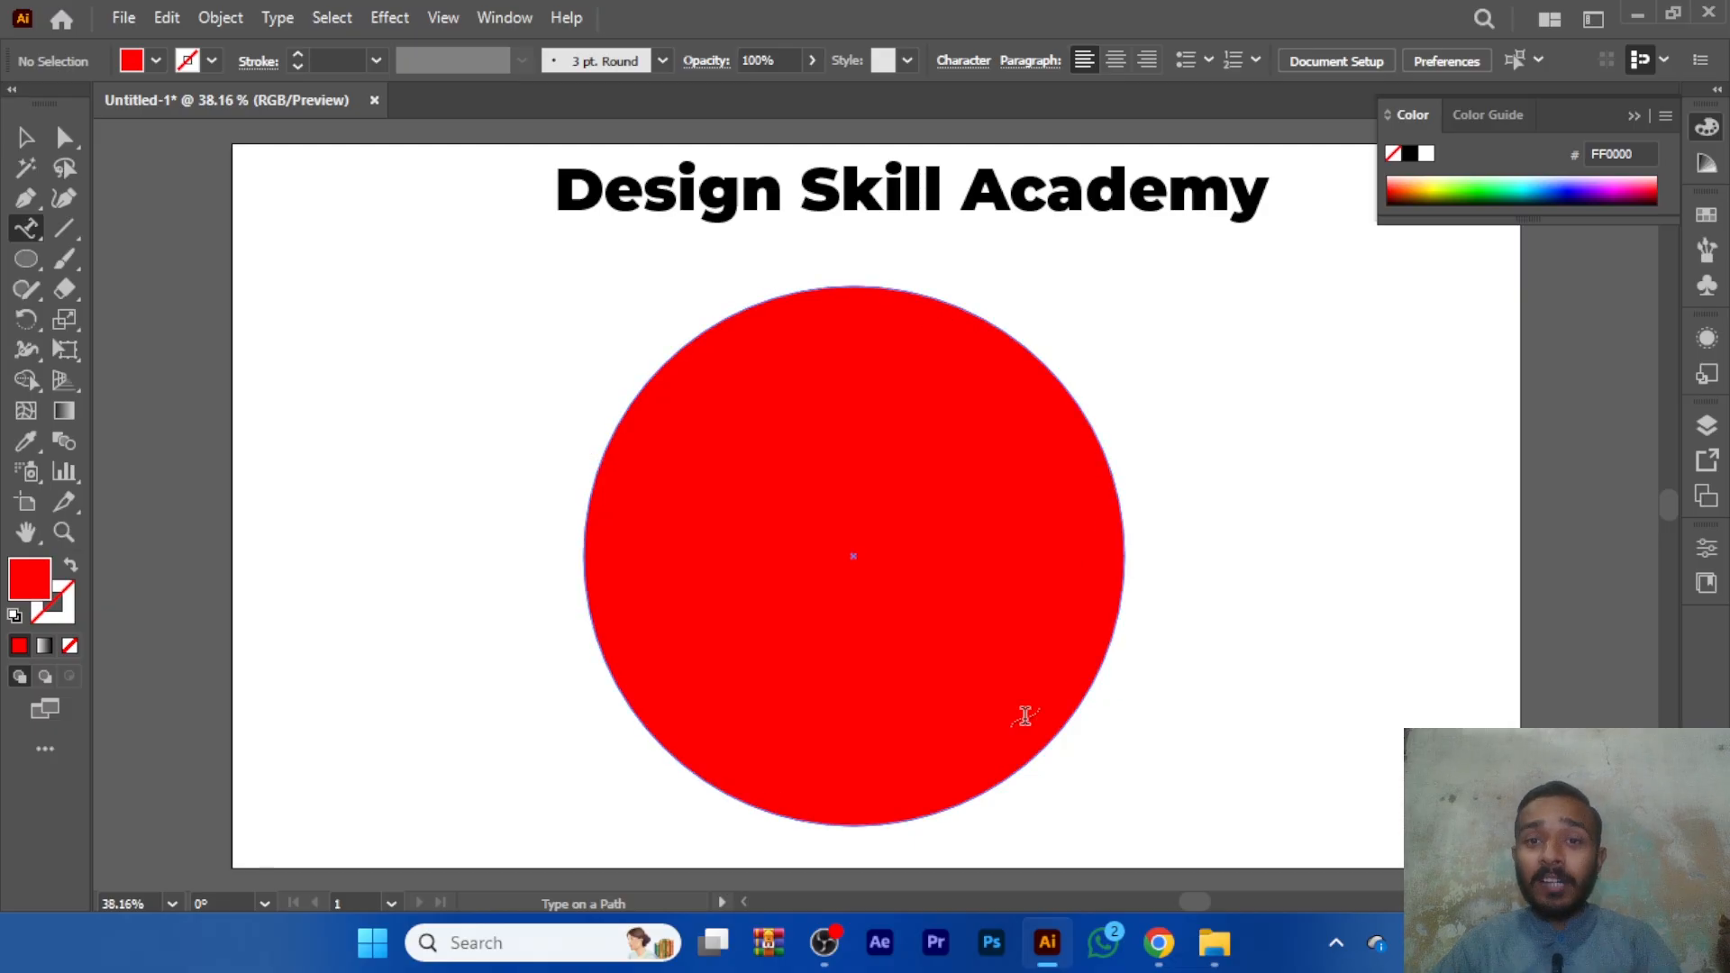
left_click(805, 285)
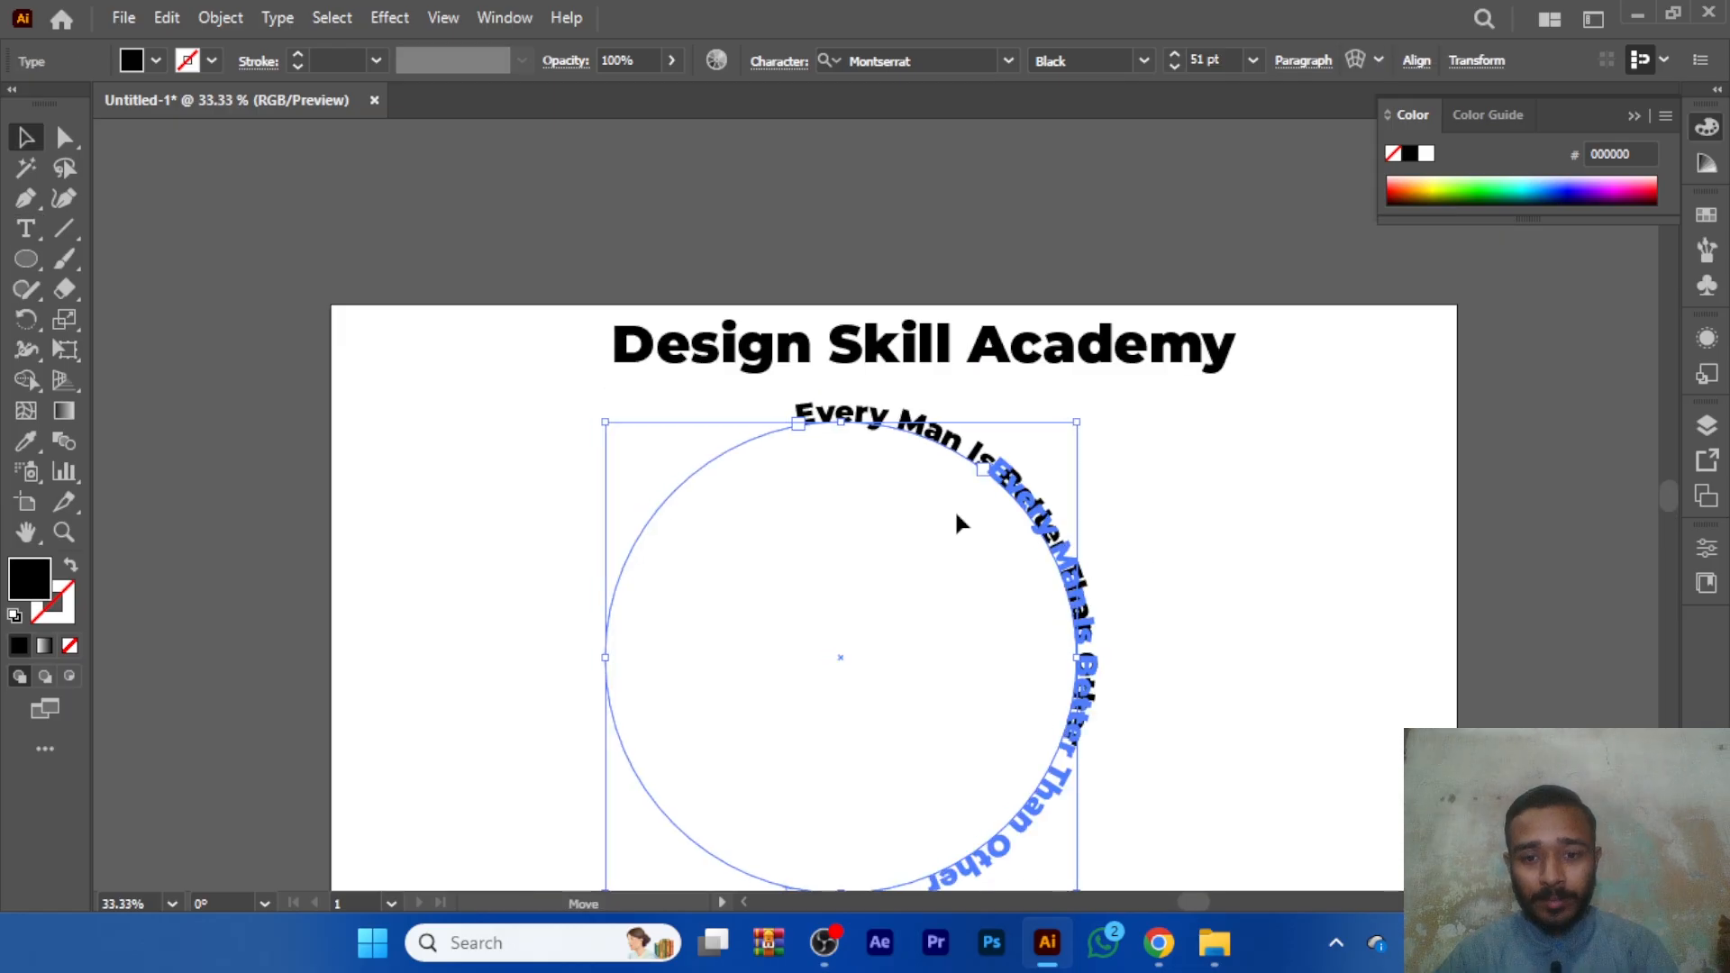
- Slide the path text along the circle so it starts just left of the circle's topmost point
left_click_drag(955, 508, 836, 437)
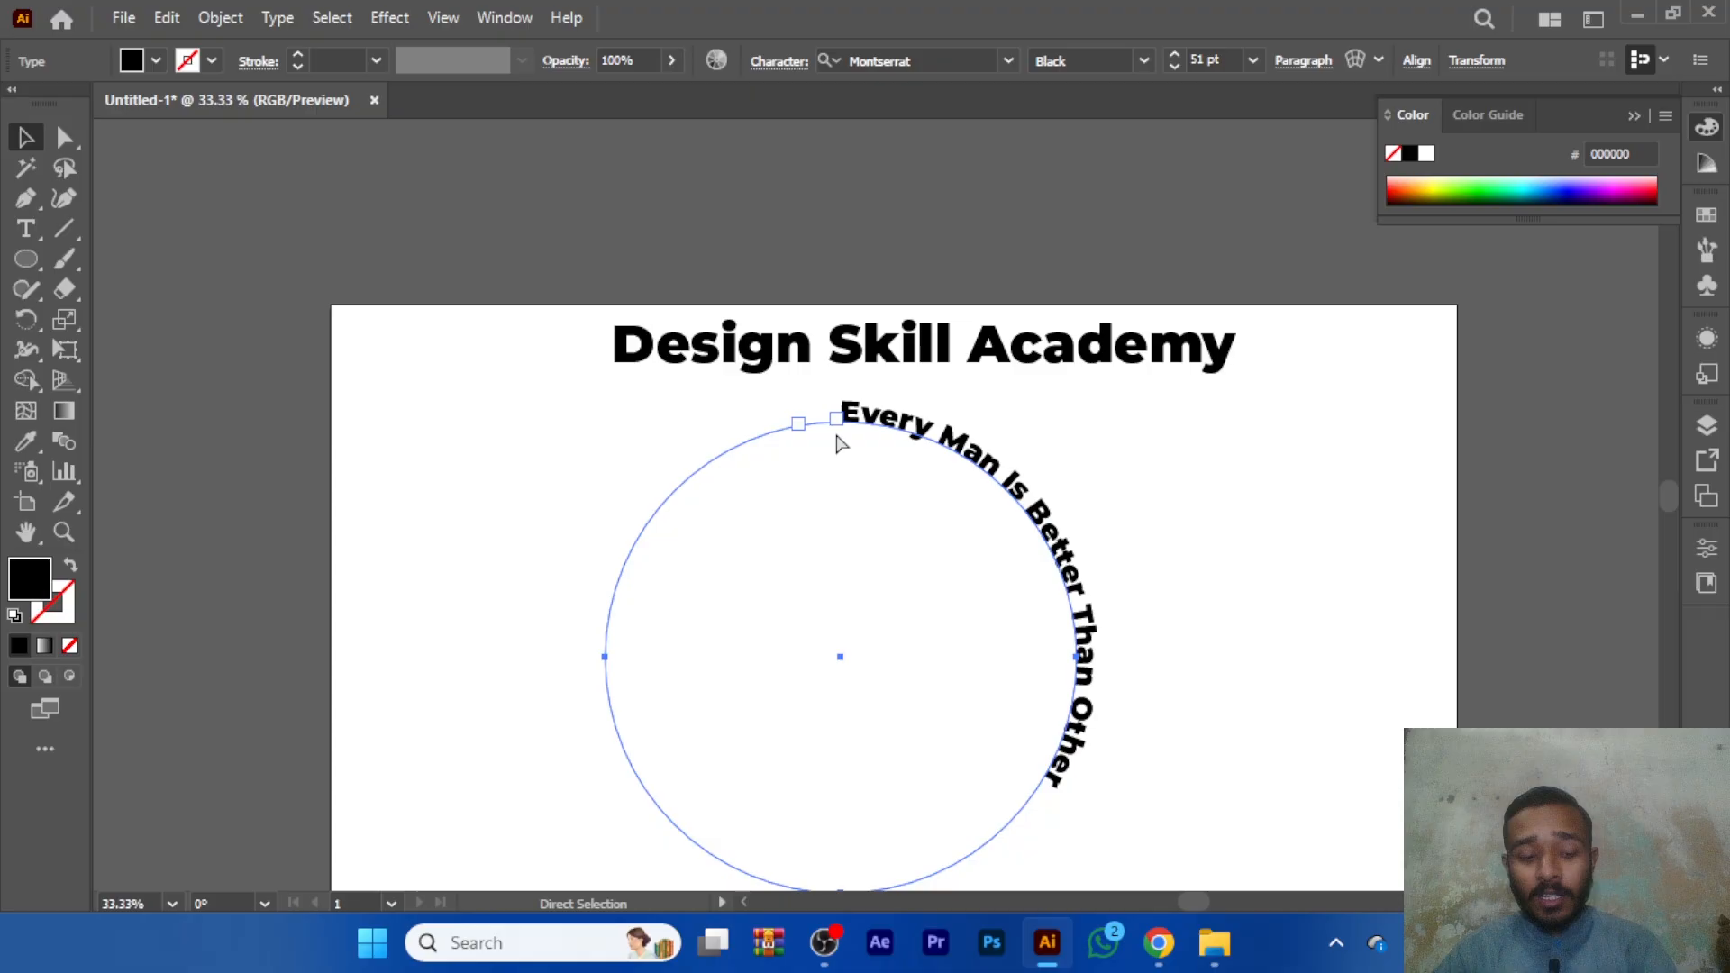
key("ctrl+plus")
key("ctrl+plus")
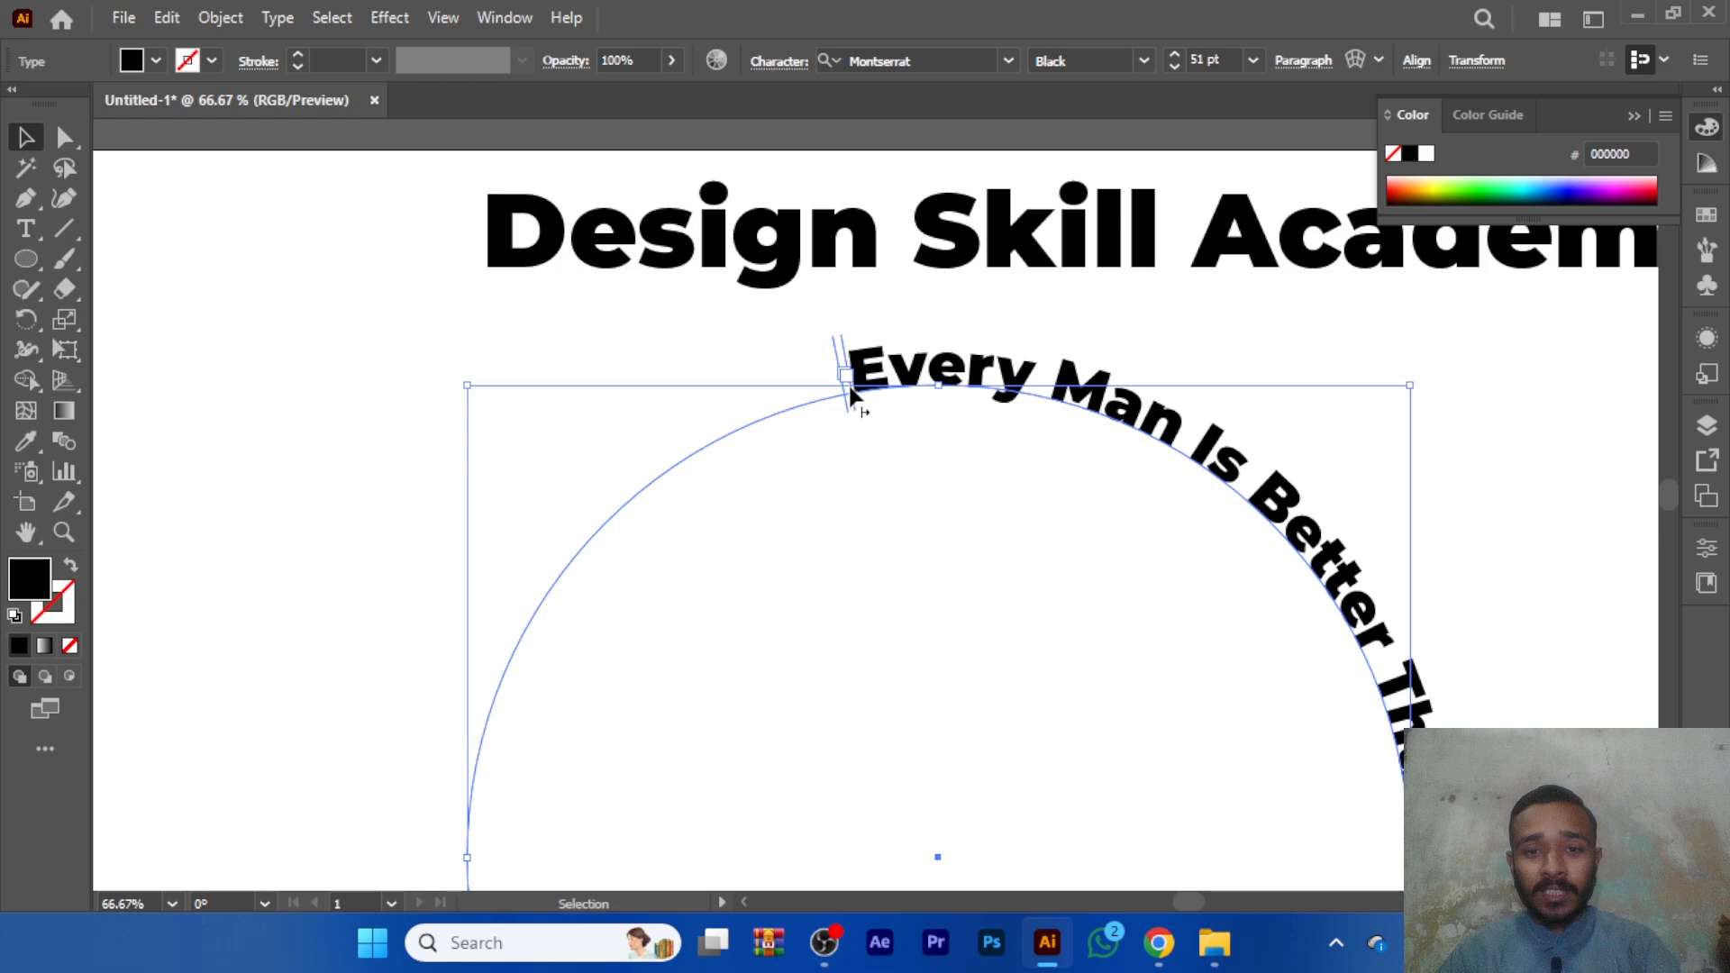
left_click_drag(851, 246, 852, 245)
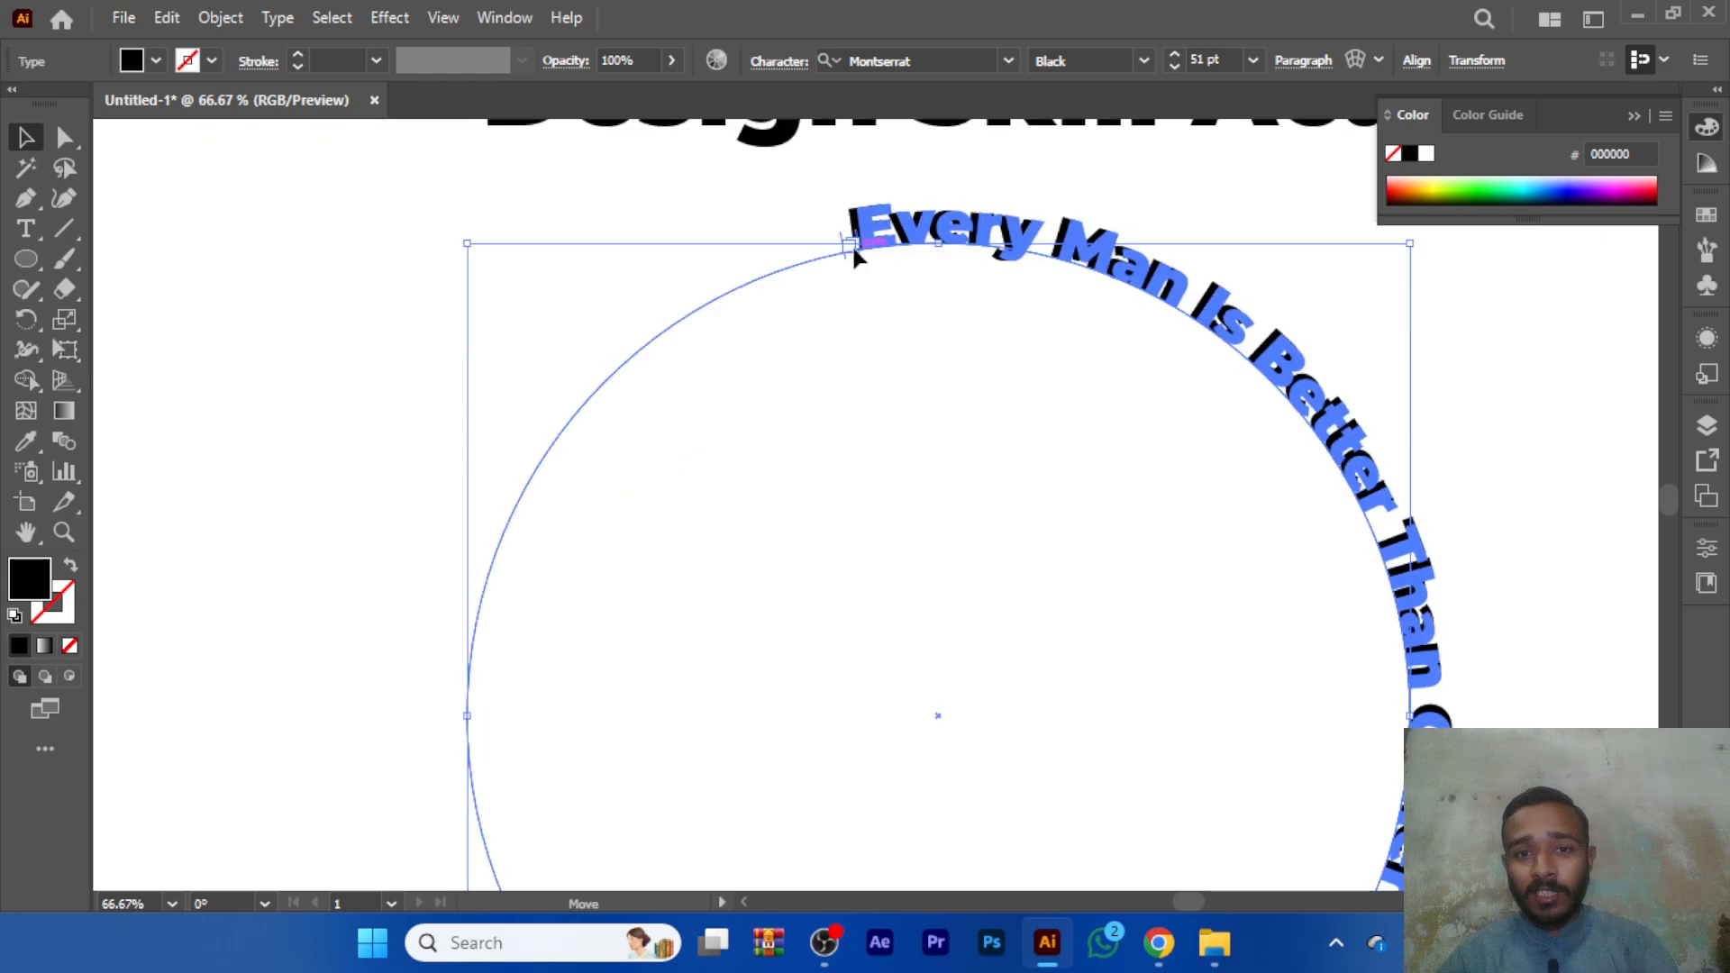
left_click(363, 294)
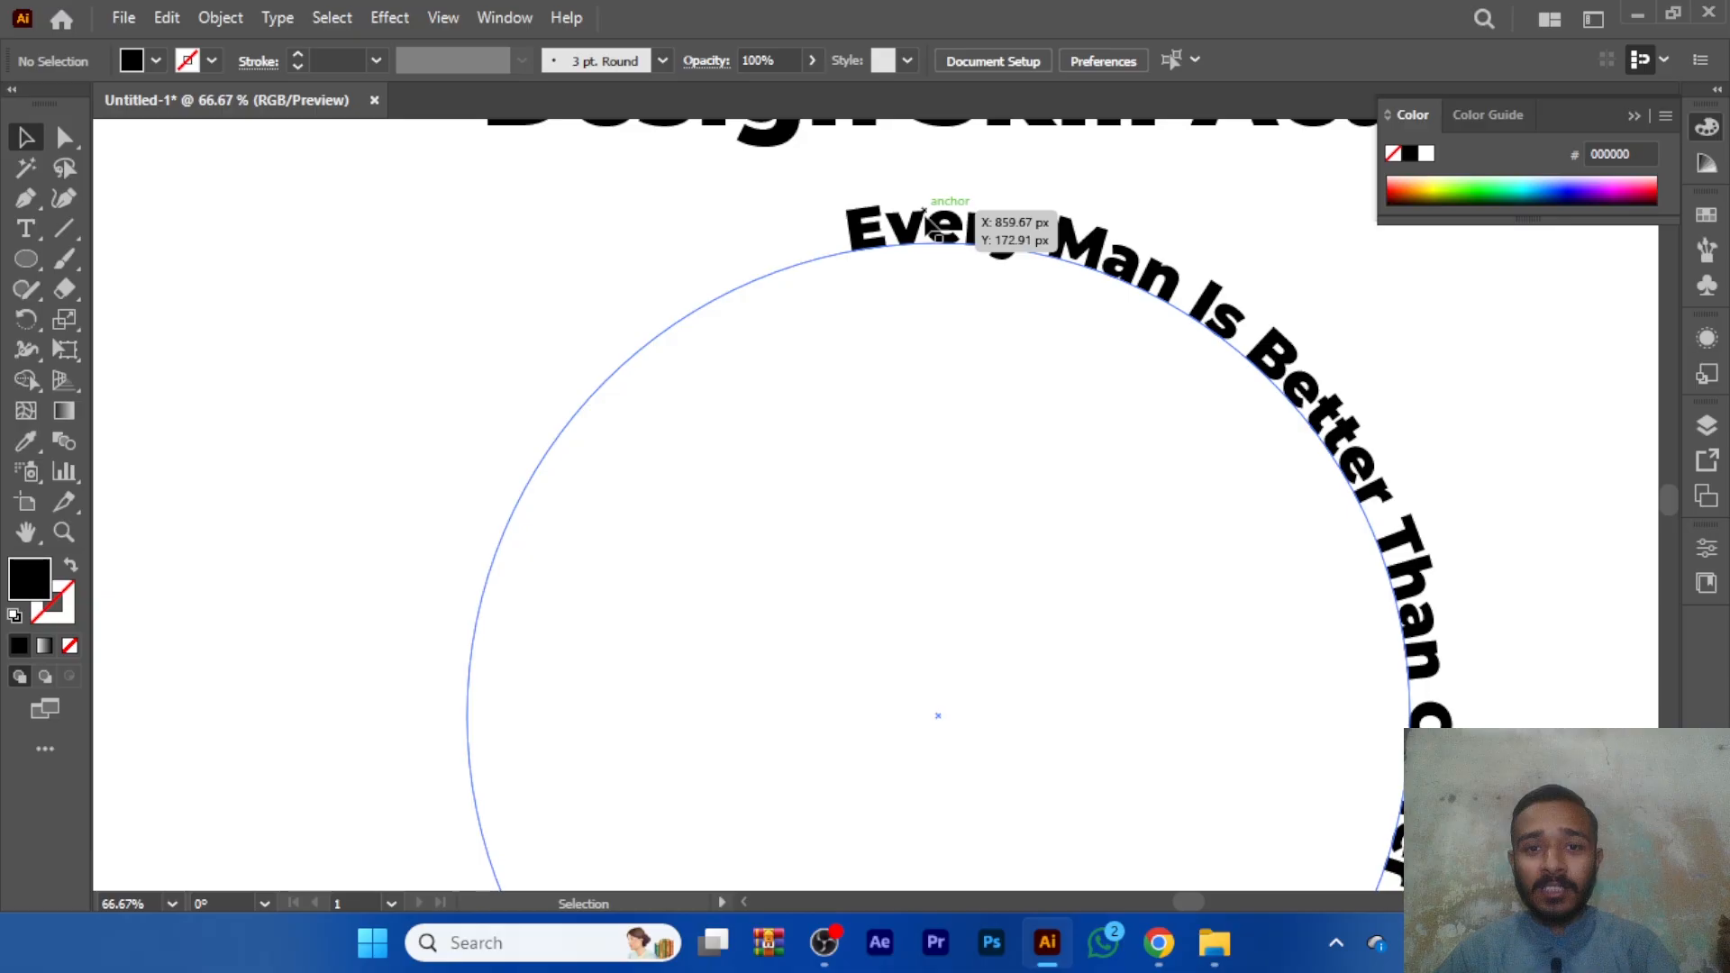
- Delete the circular path text, leaving only the heading on the artboard
left_click(937, 226)
key("ctrl+minus")
key("ctrl+minus")
key("ctrl+minus")
key("ctrl+minus")
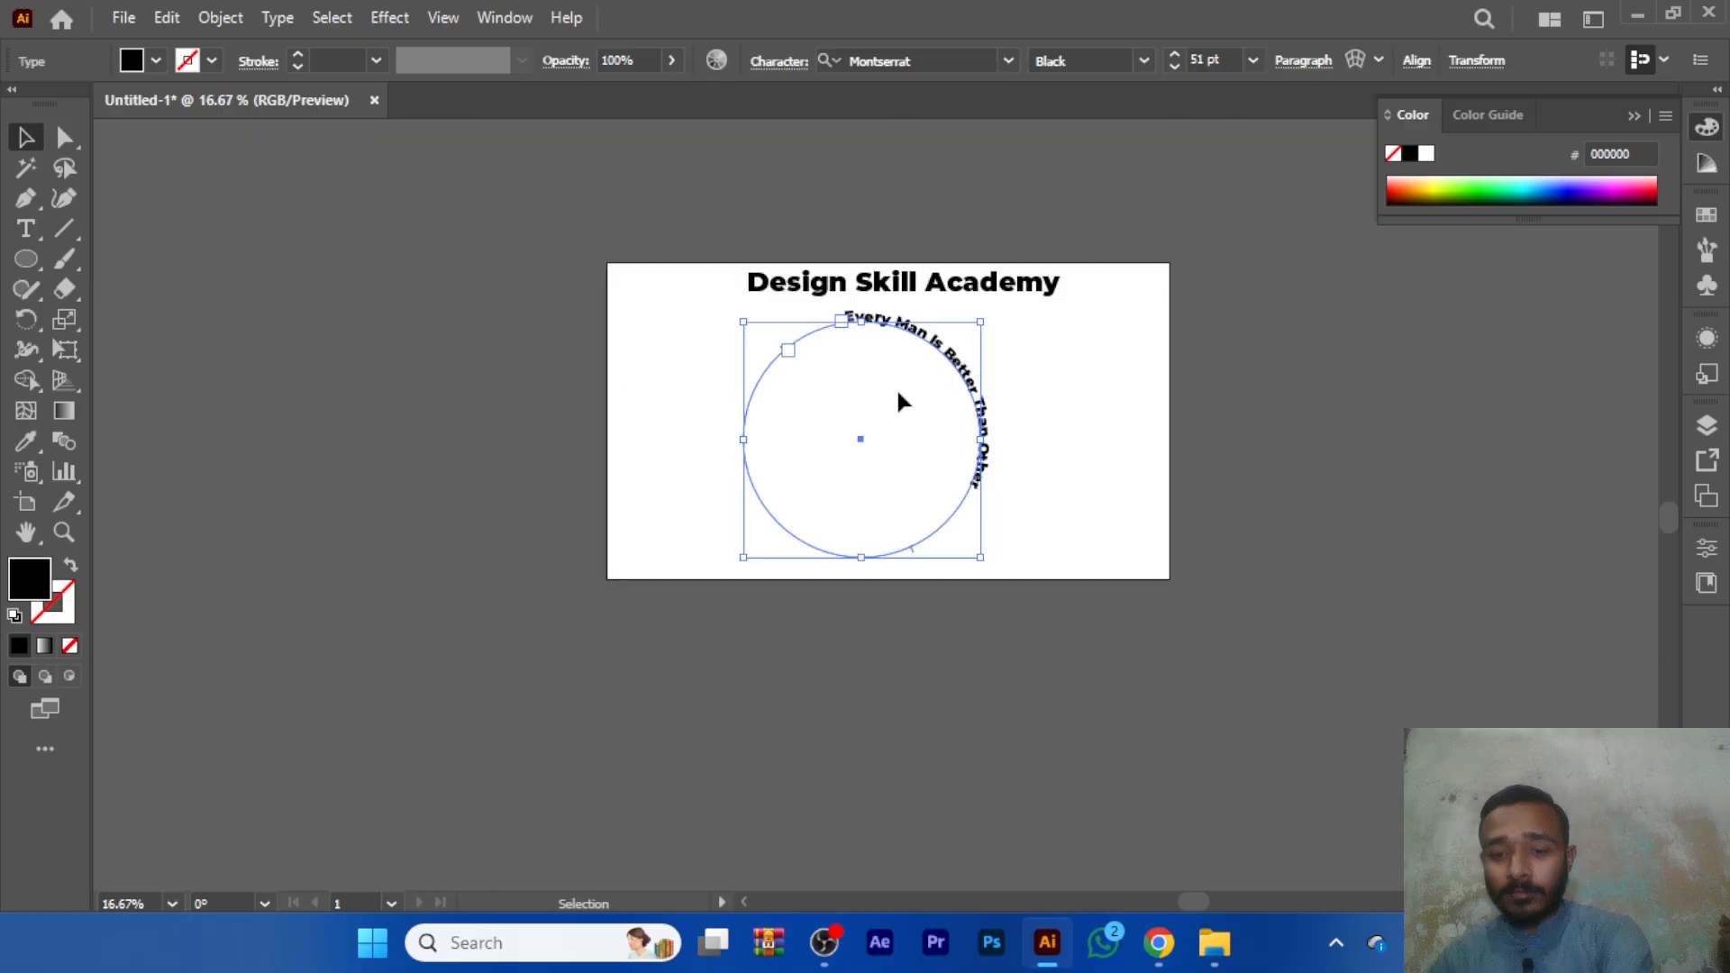
key("Delete")
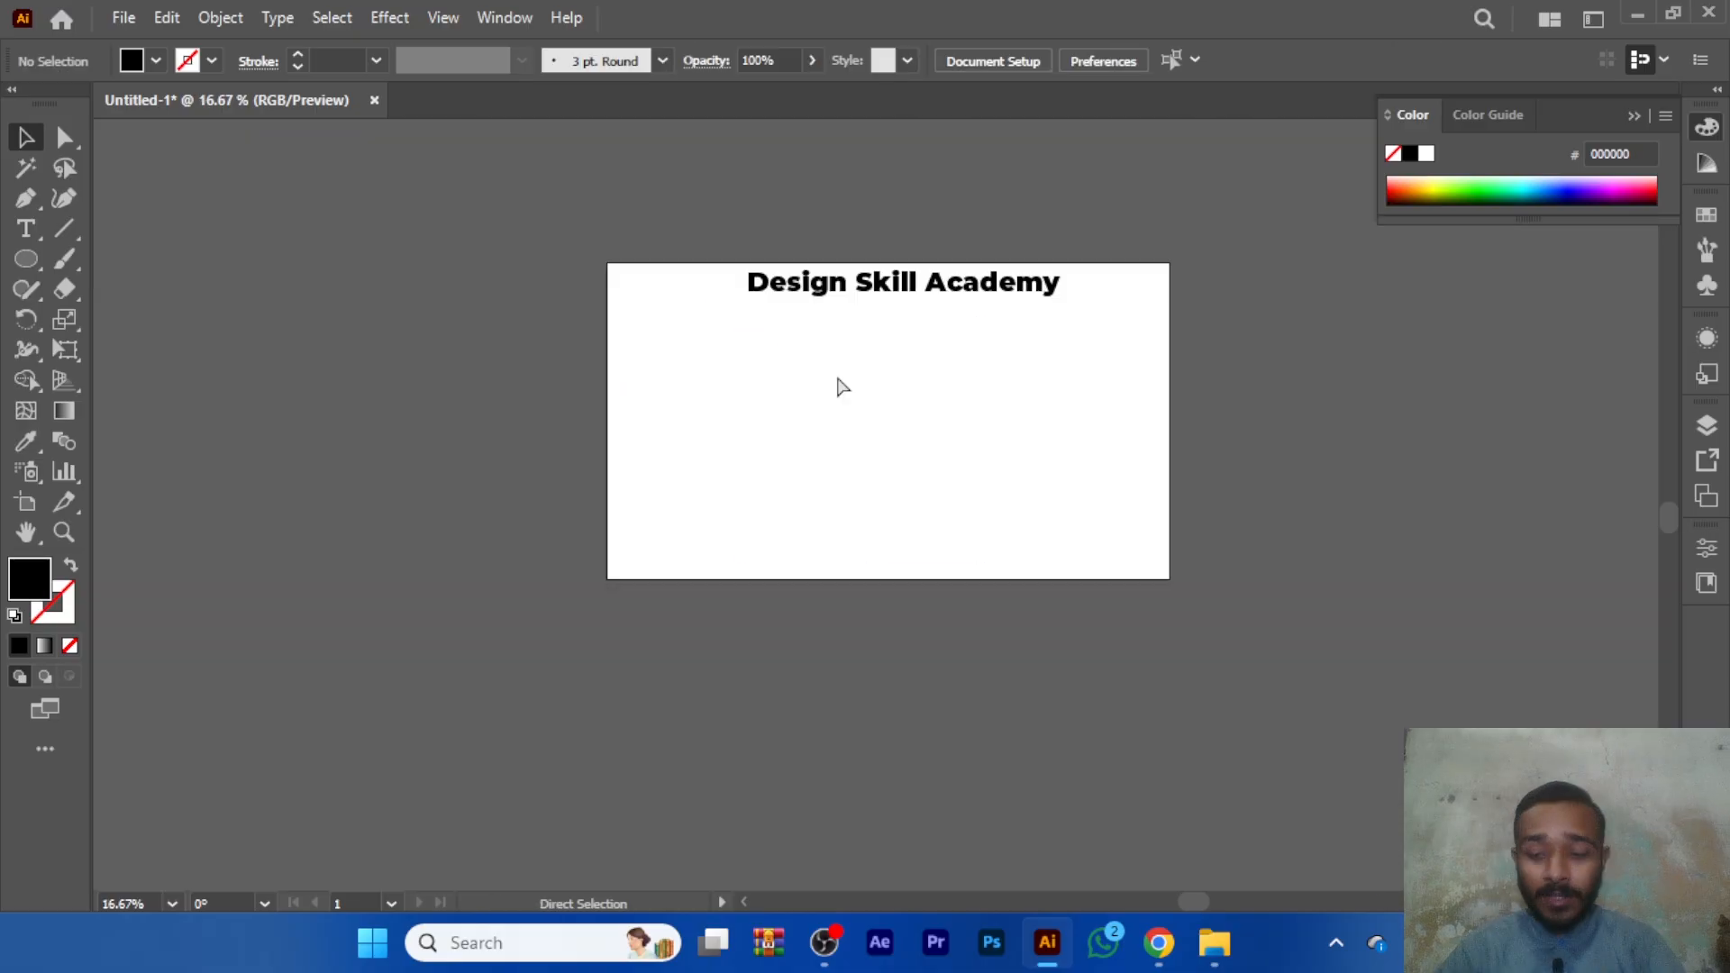
- Create the vertical text "B.B.Q Restaurent" below the heading with the Vertical Type tool
key("ctrl+plus")
key("ctrl+plus")
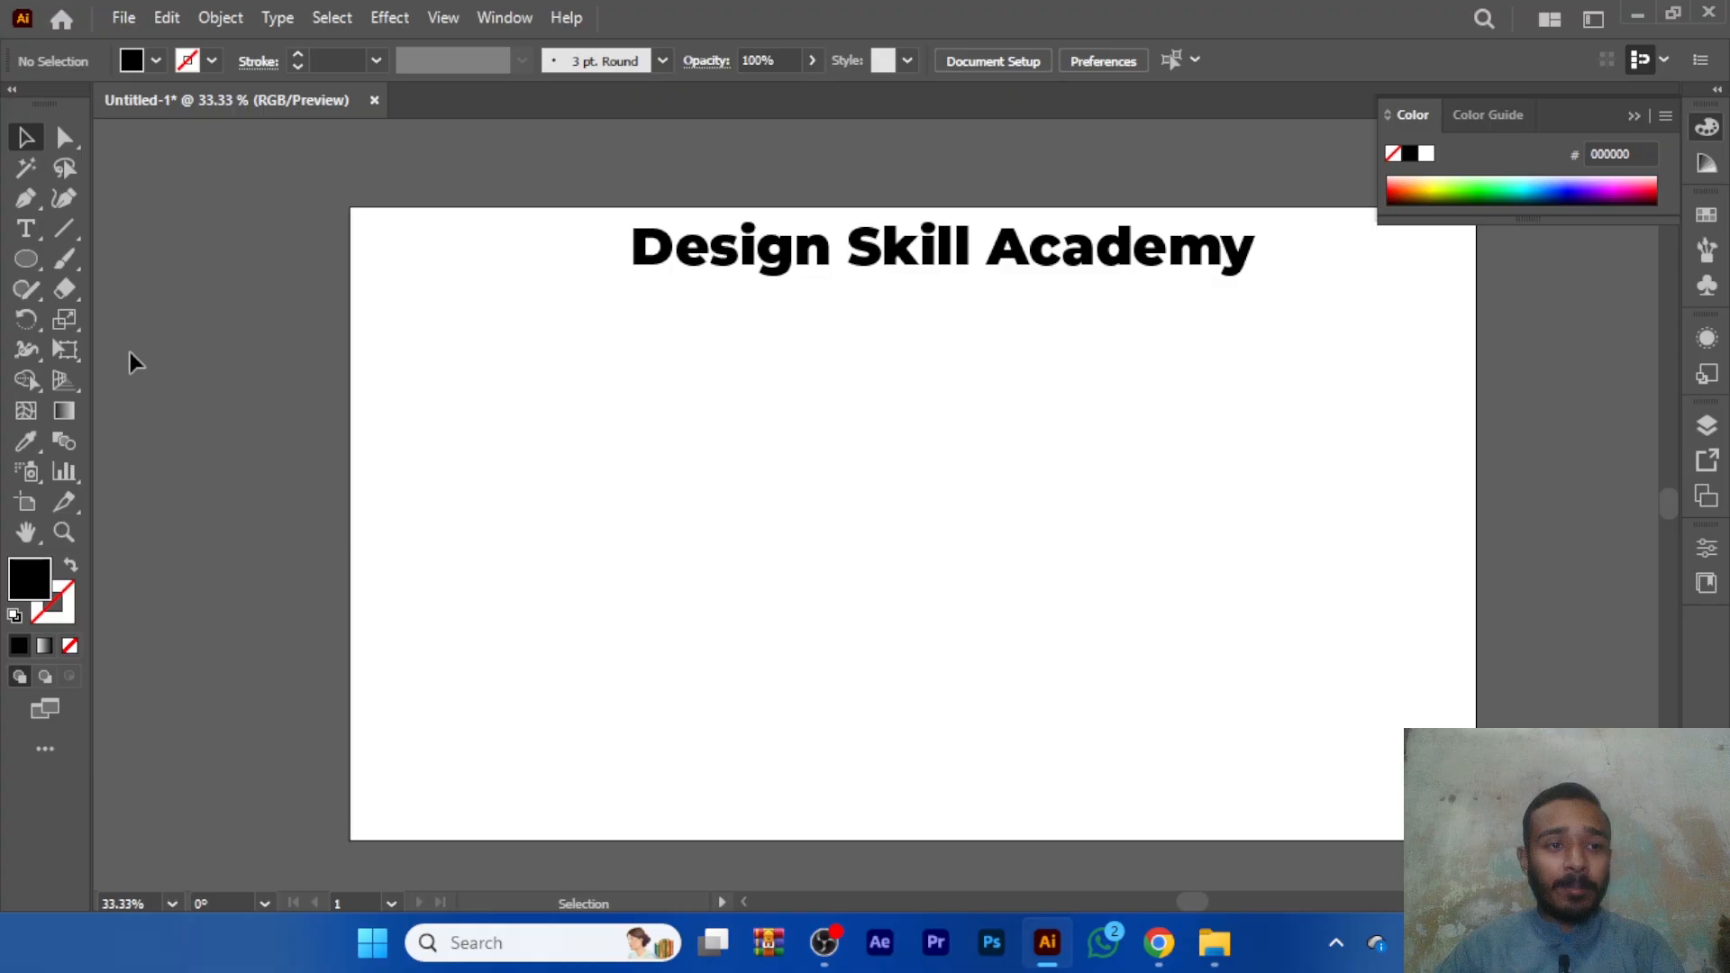
right_click(25, 229)
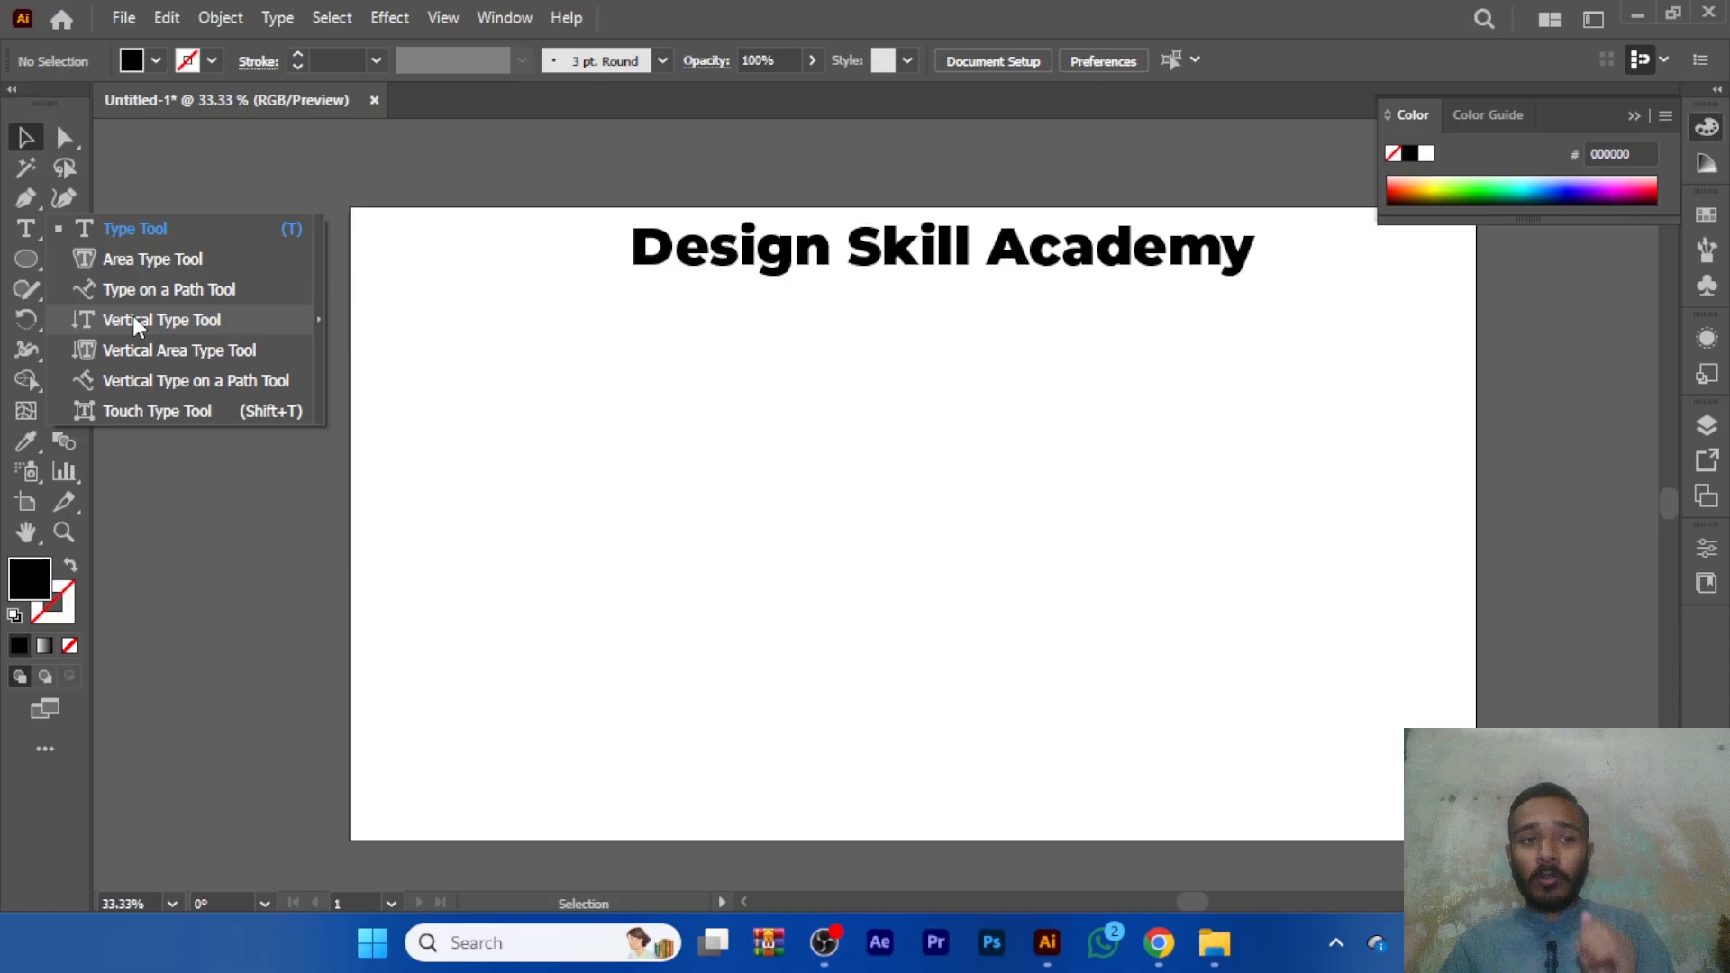
left_click(133, 320)
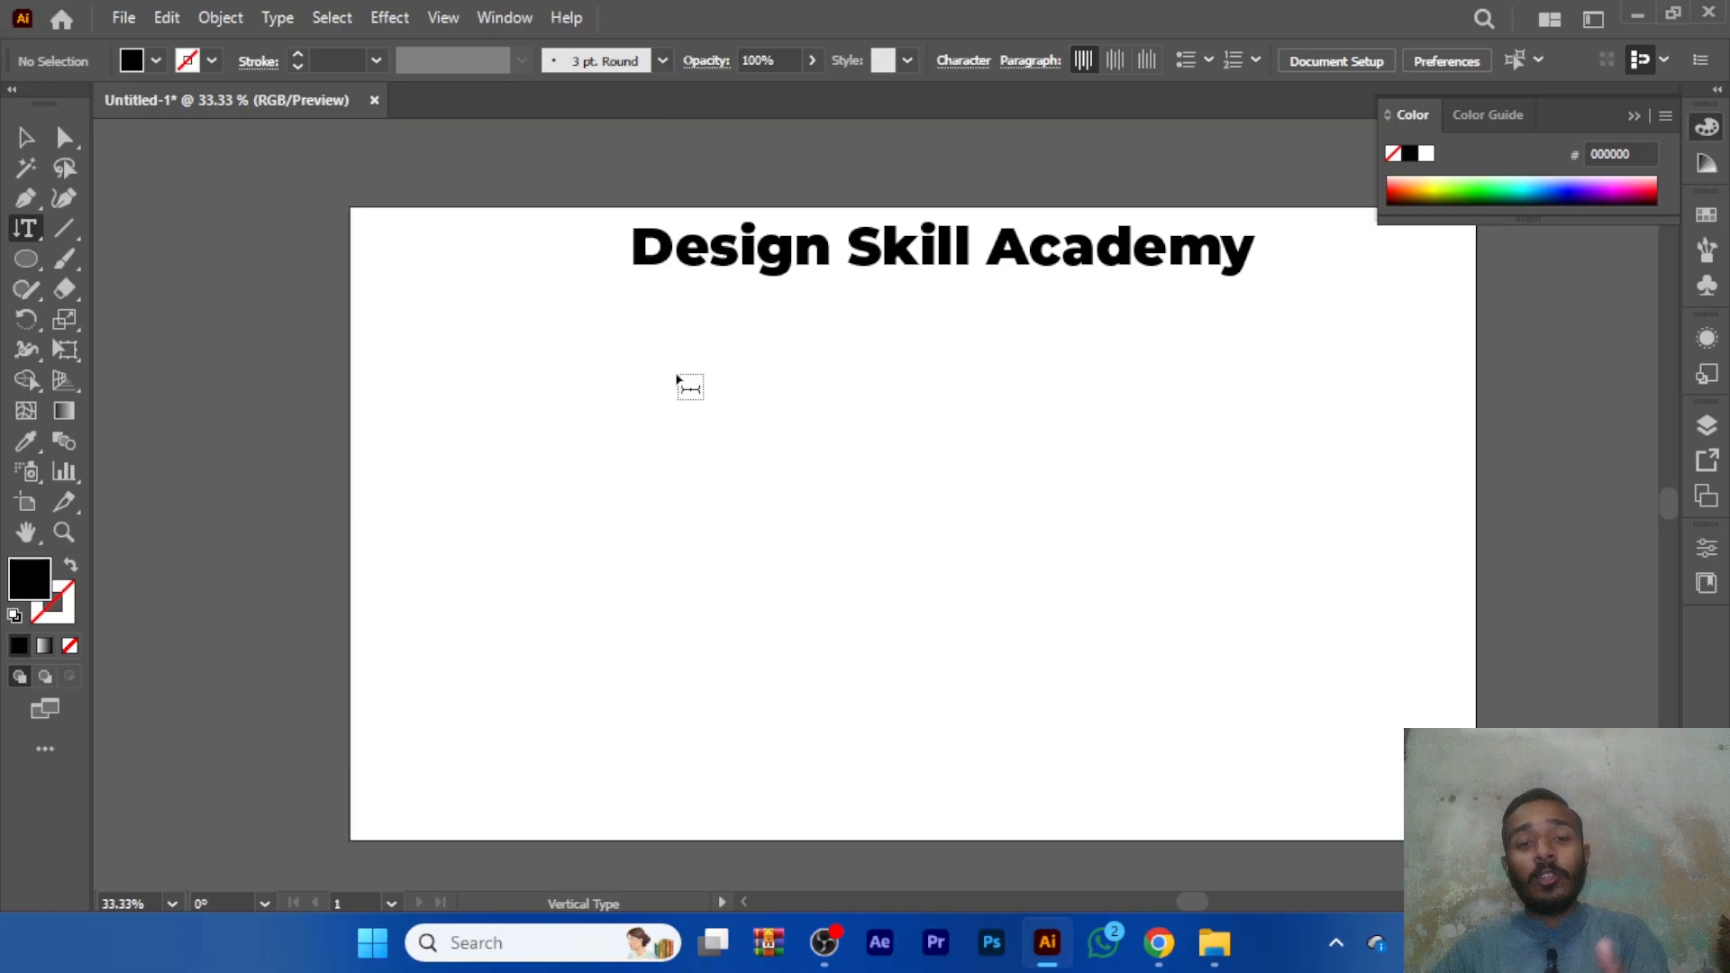
left_click(480, 311)
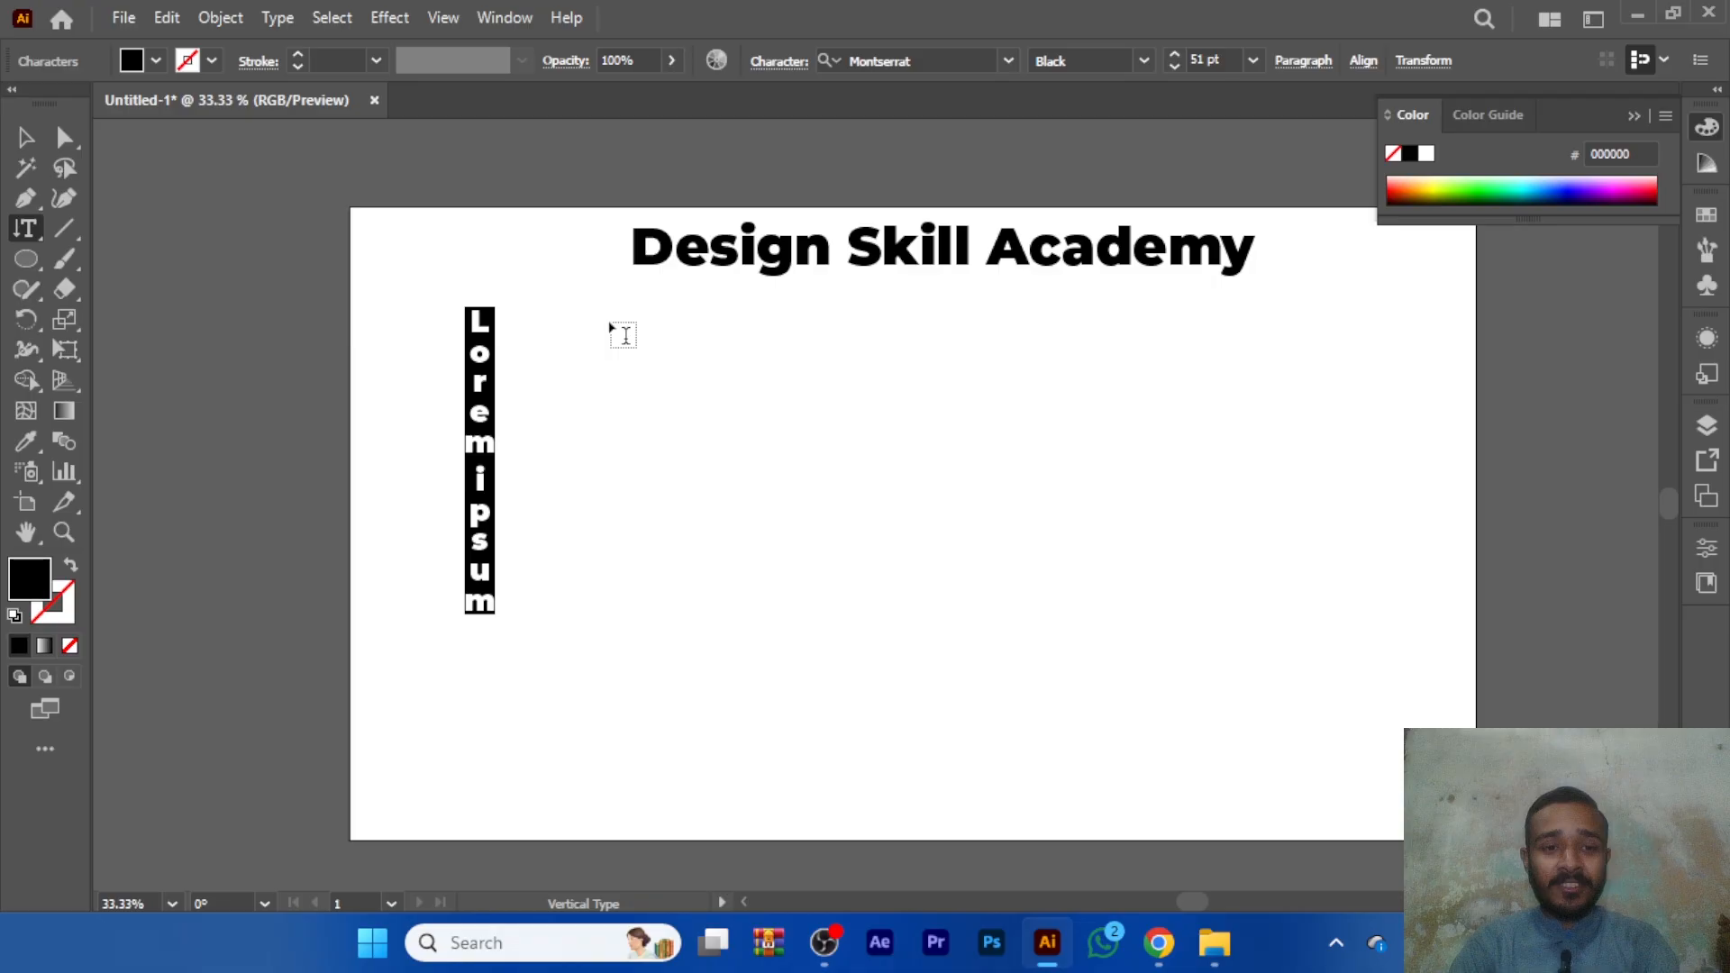
type("Restaurent")
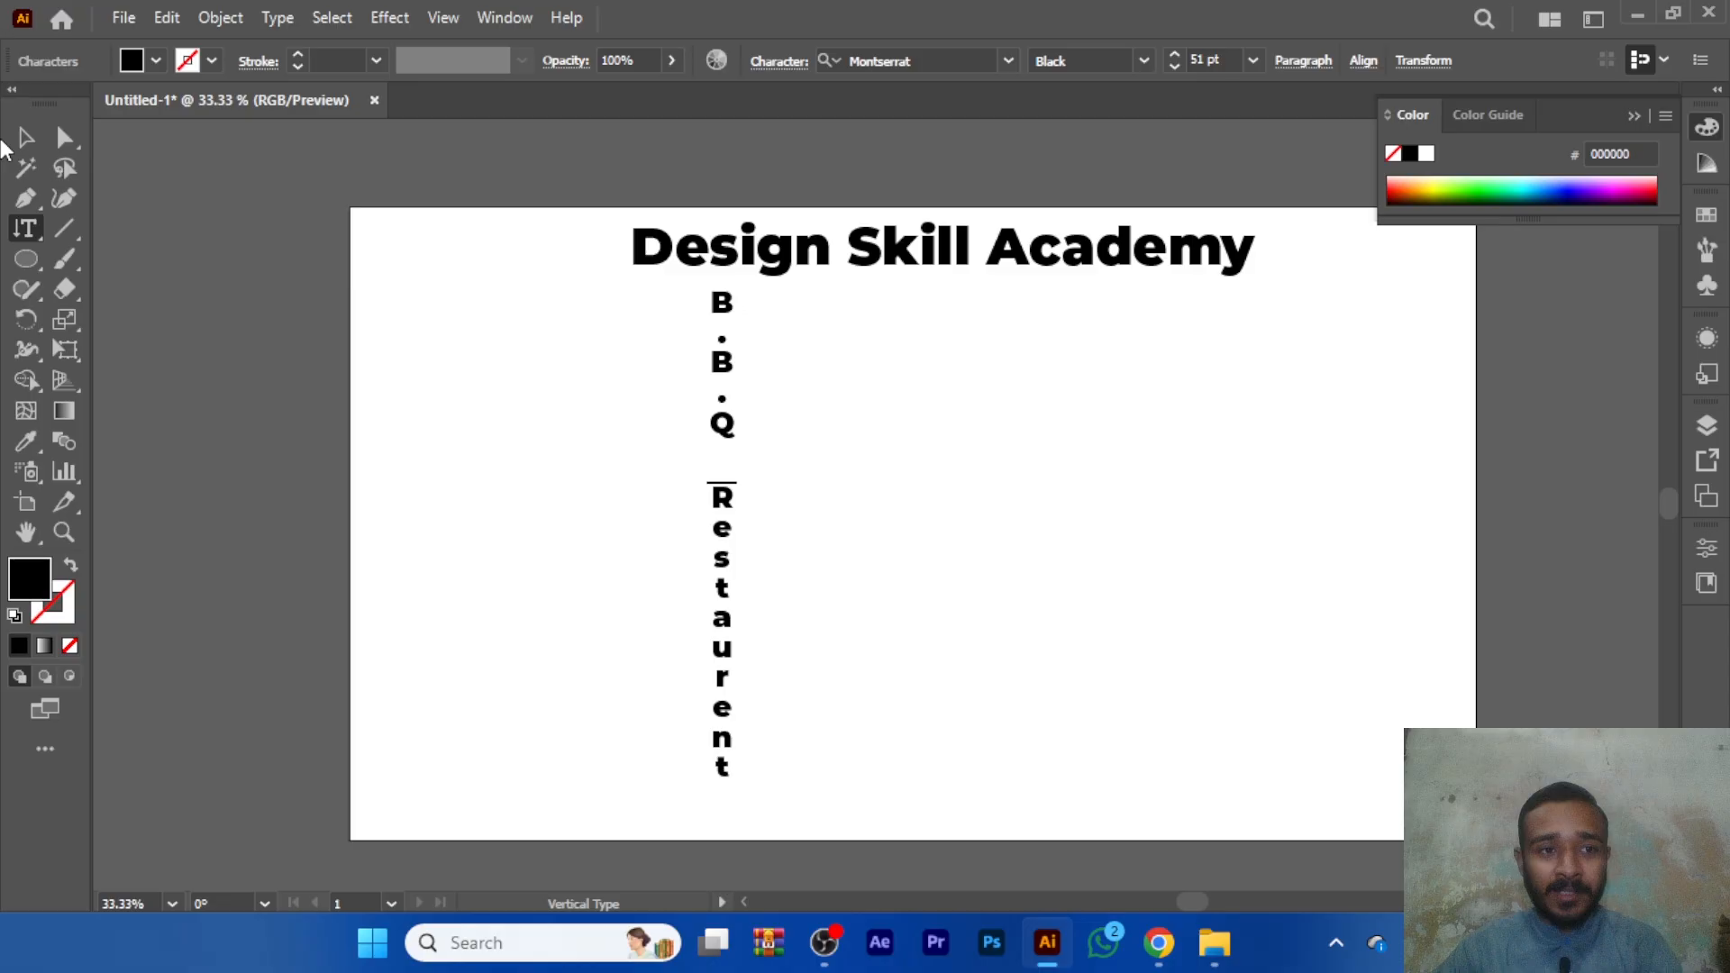
- Place diagonally offset vertical copies of "B.B.Q Restaurent" and "HAPPY BIRTHDAY" along the artboard's left side, and delete them
left_click_drag(395, 301, 453, 411)
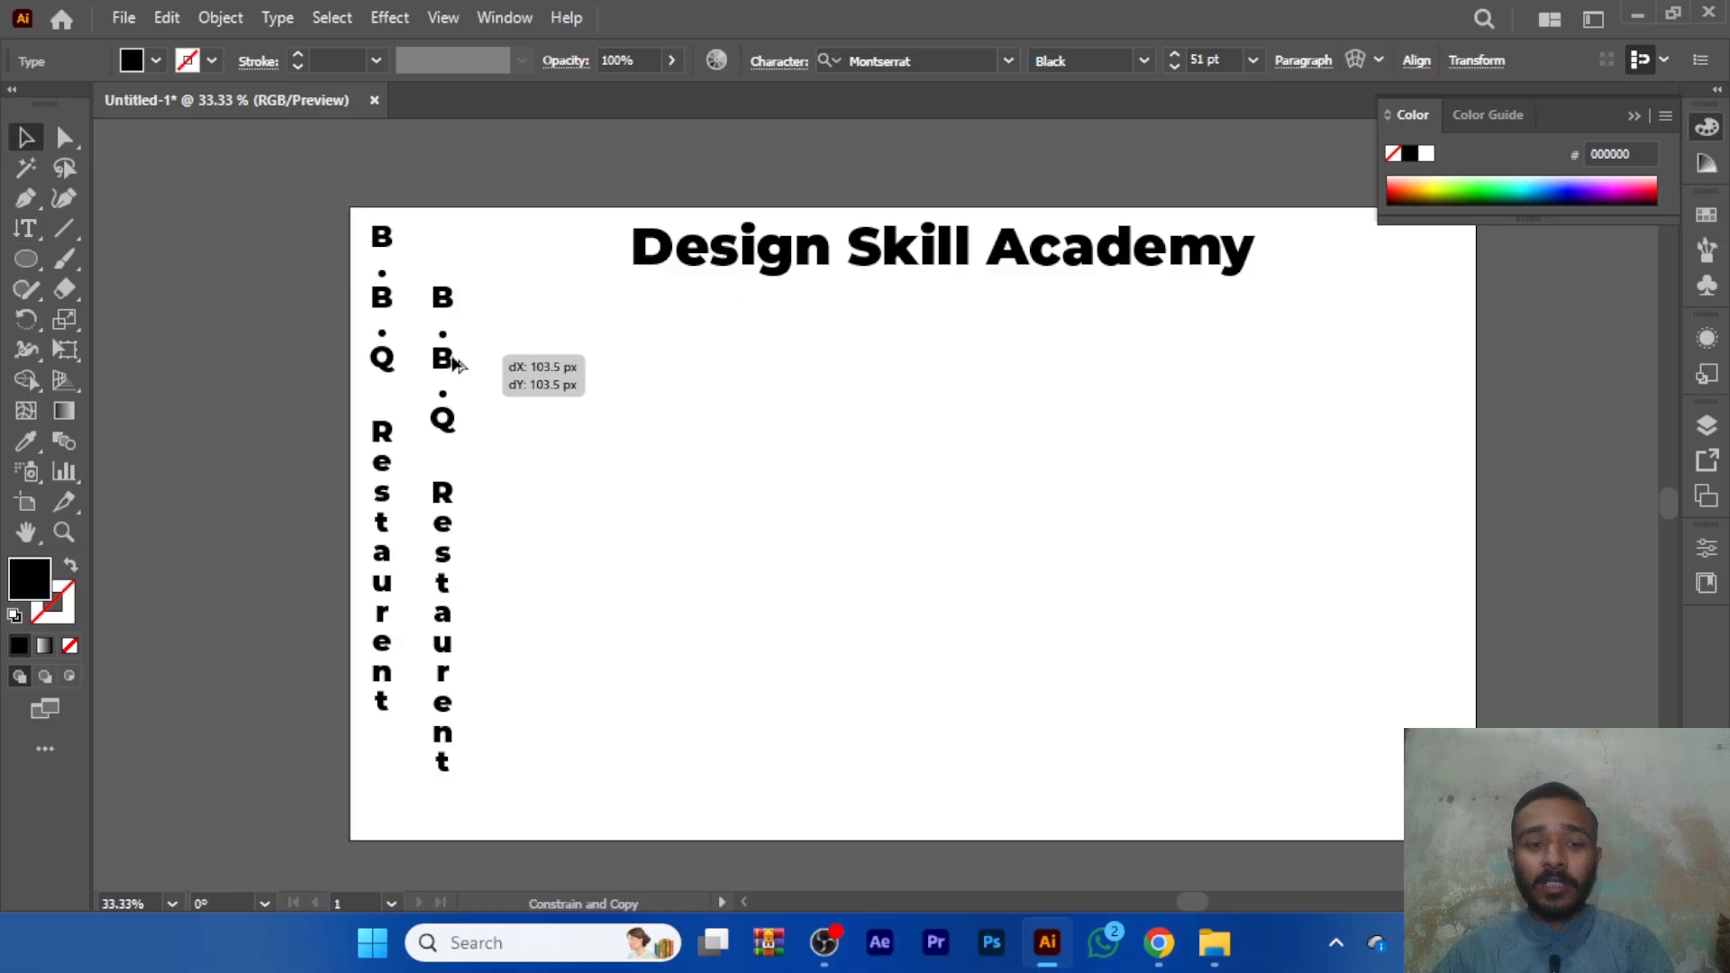
left_click(655, 363)
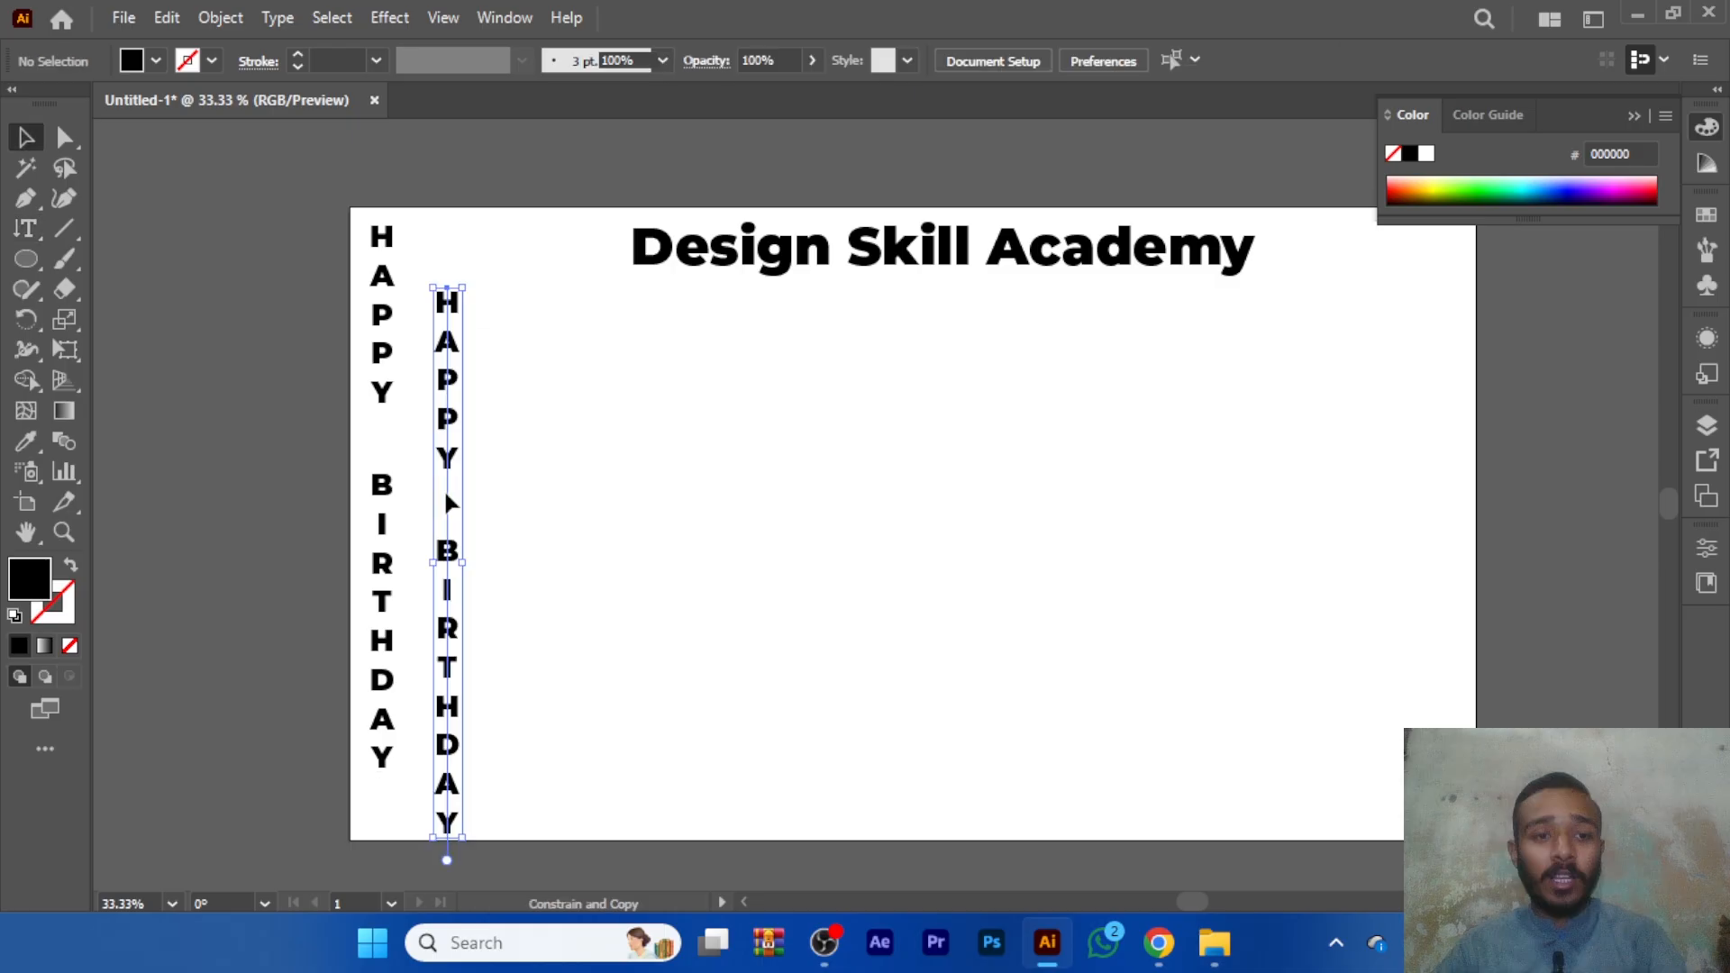
left_click(281, 267)
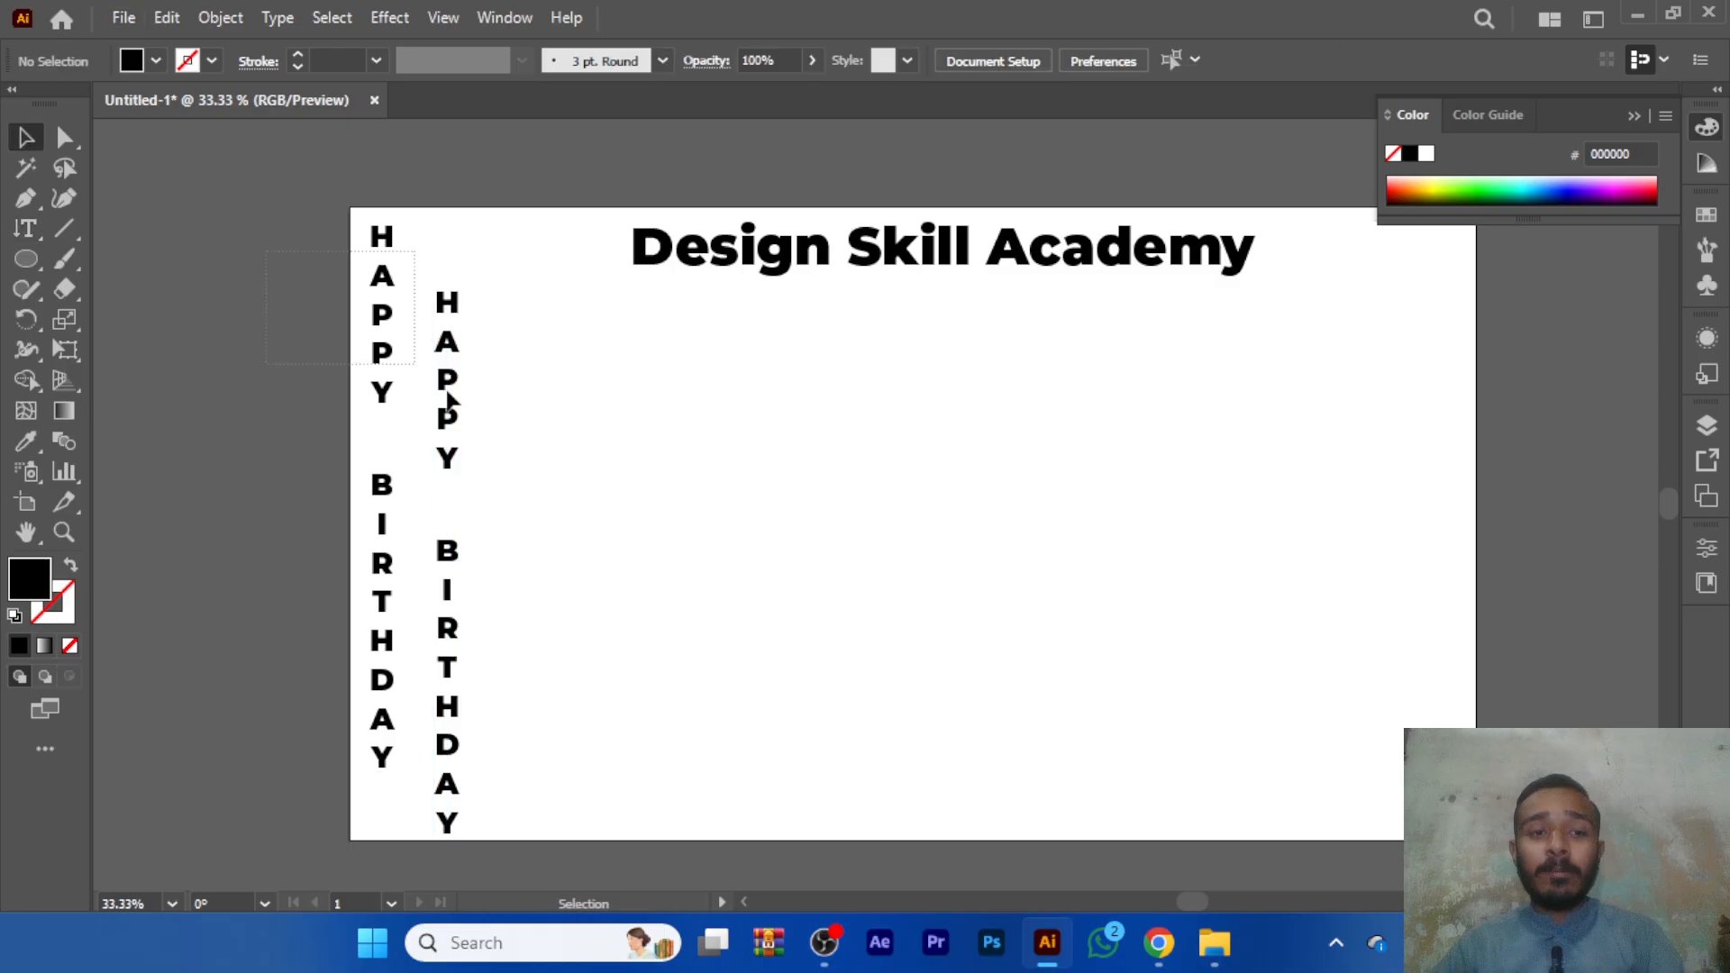
left_click_drag(448, 400, 586, 422)
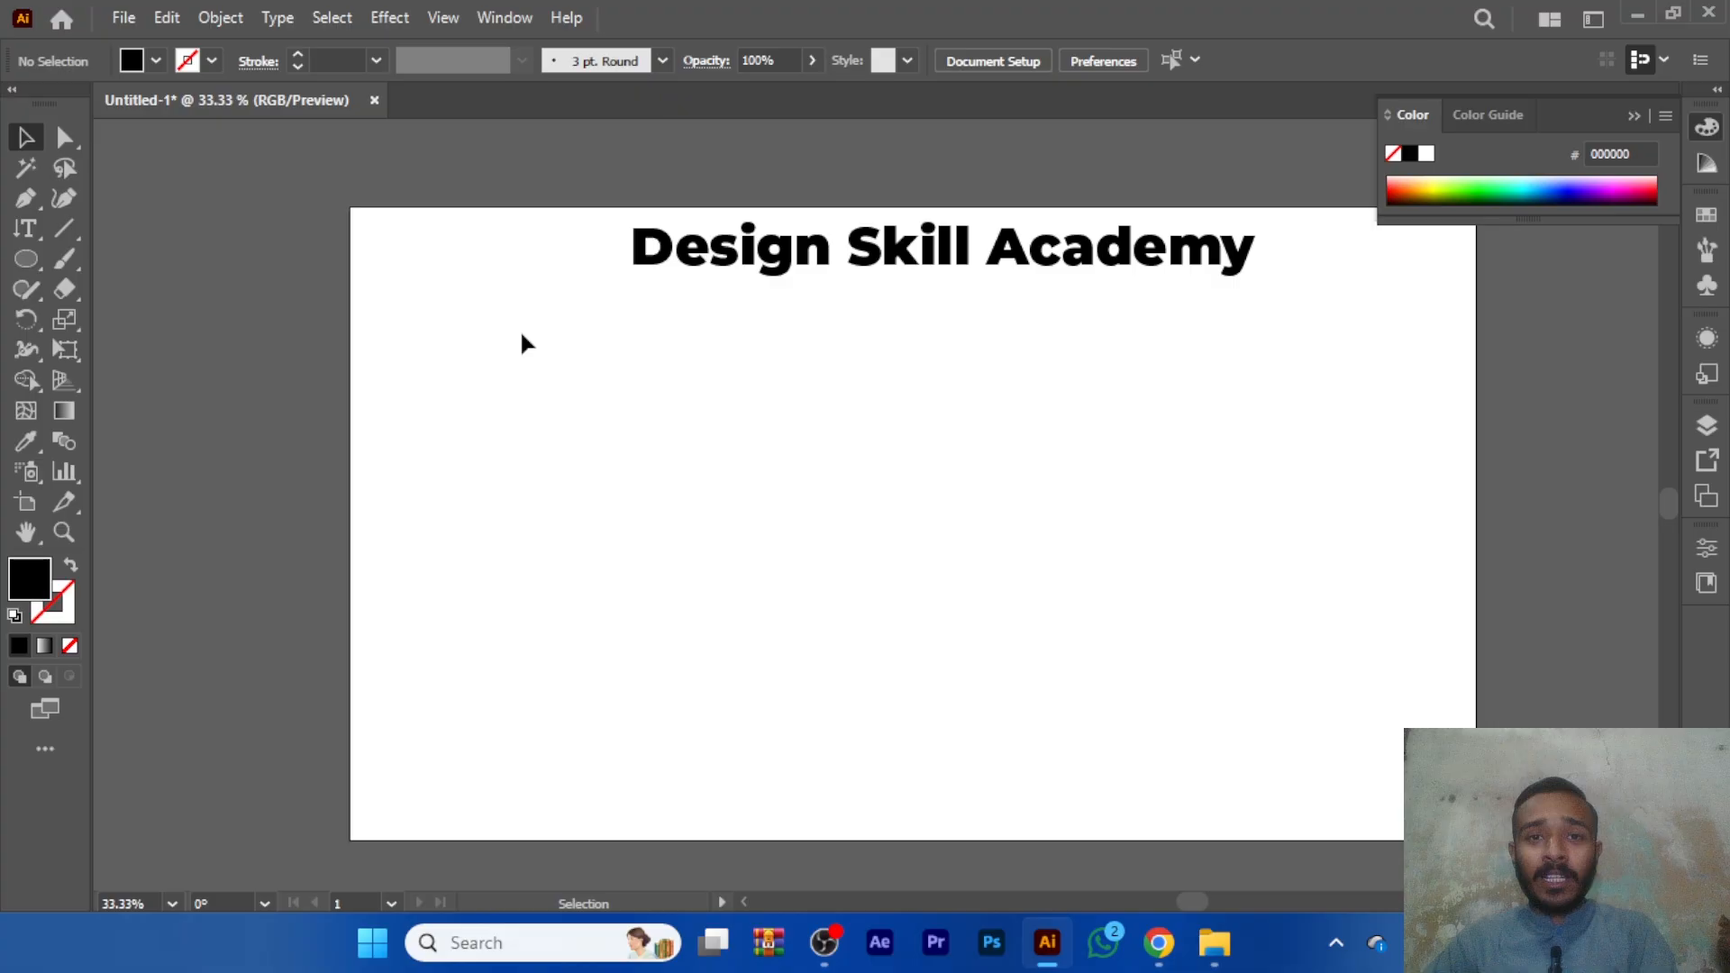
- Fill a large circle below the heading with vertical placeholder text using the Vertical Area Type tool
right_click(26, 228)
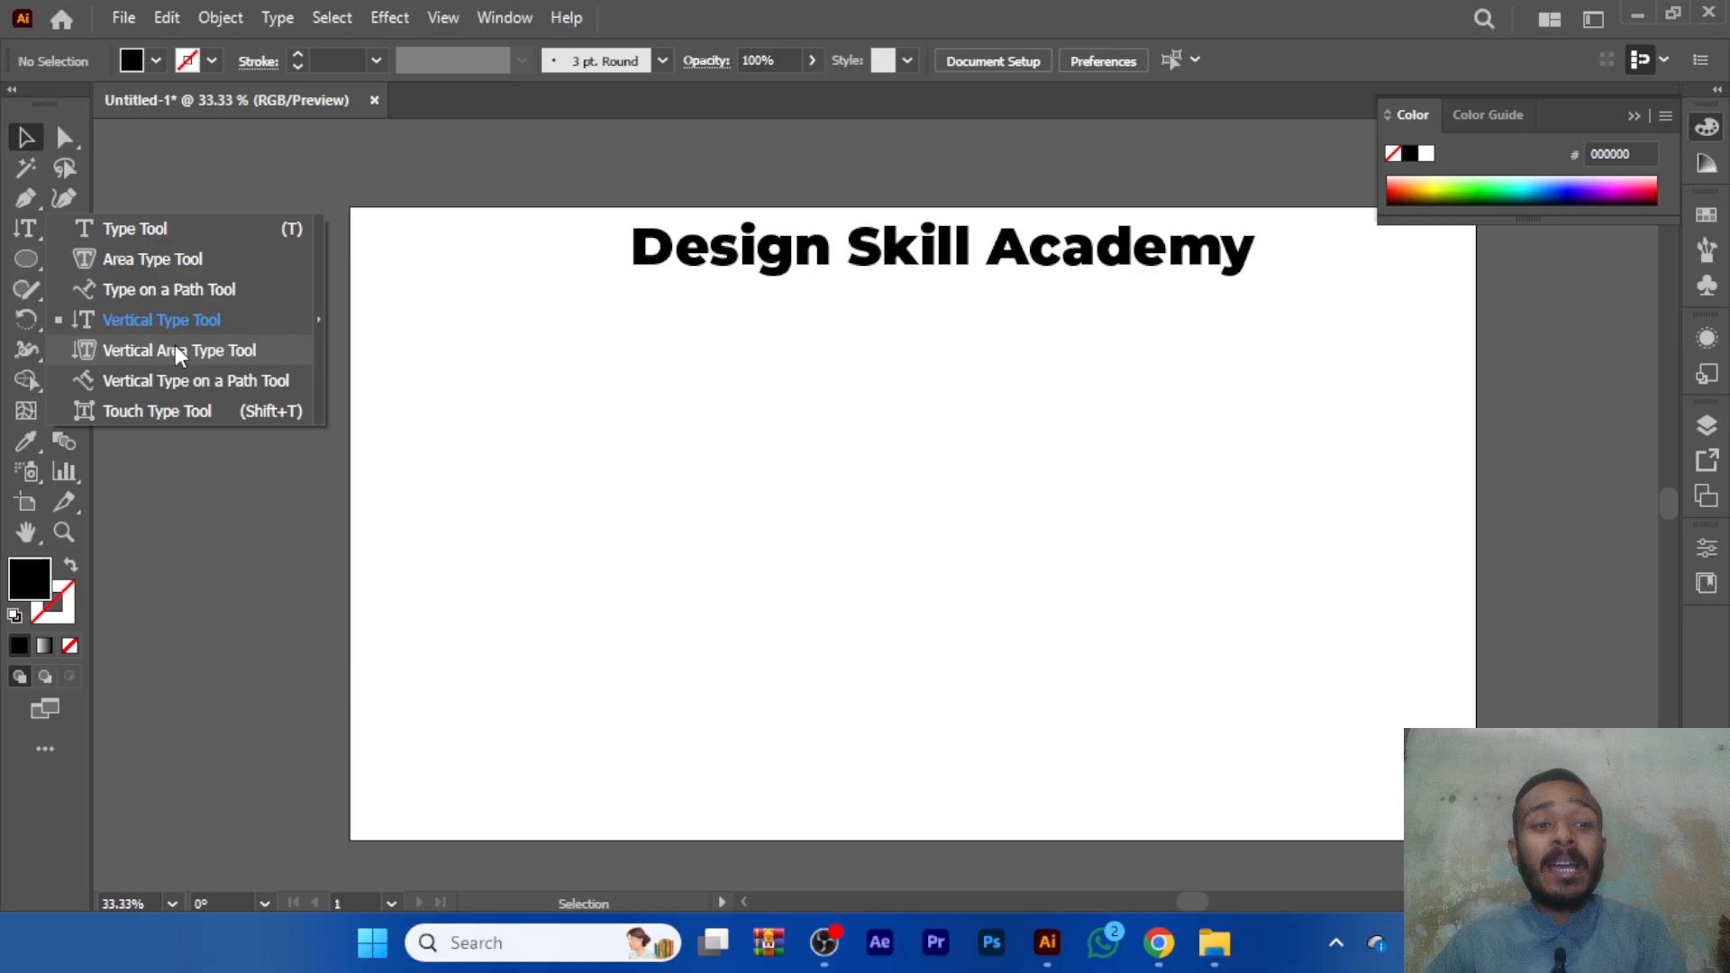
left_click(175, 350)
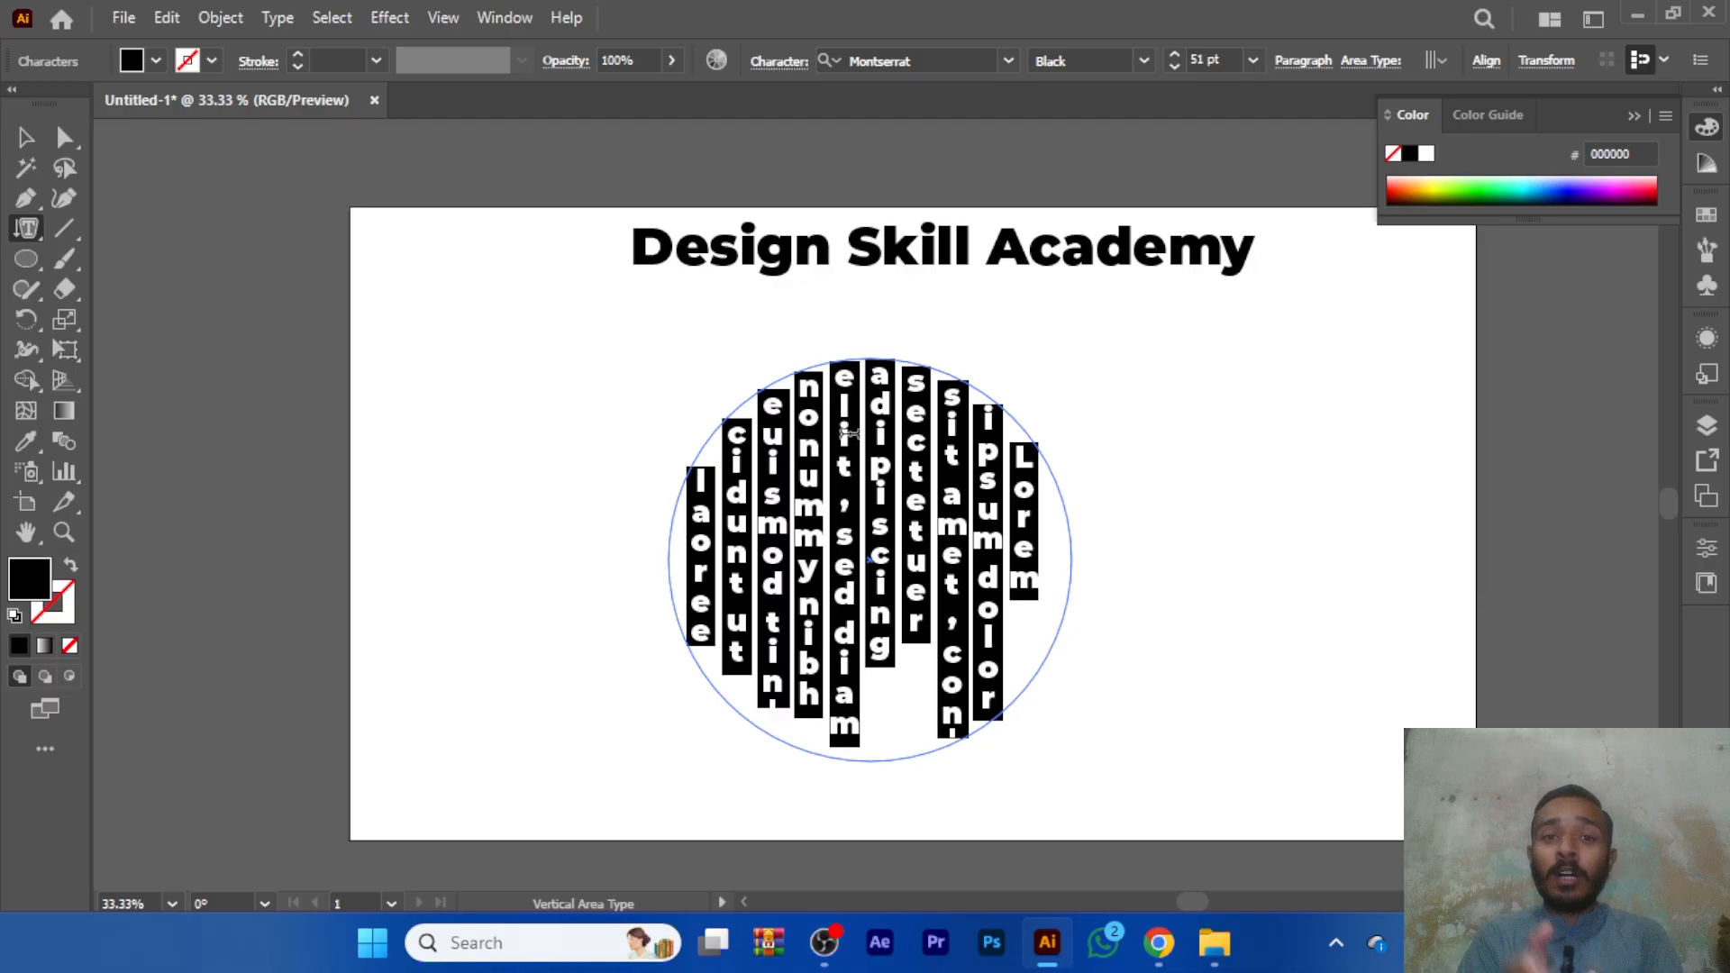
- Draw a large black-filled circle near the artboard's centre, below the heading
left_click(41, 235)
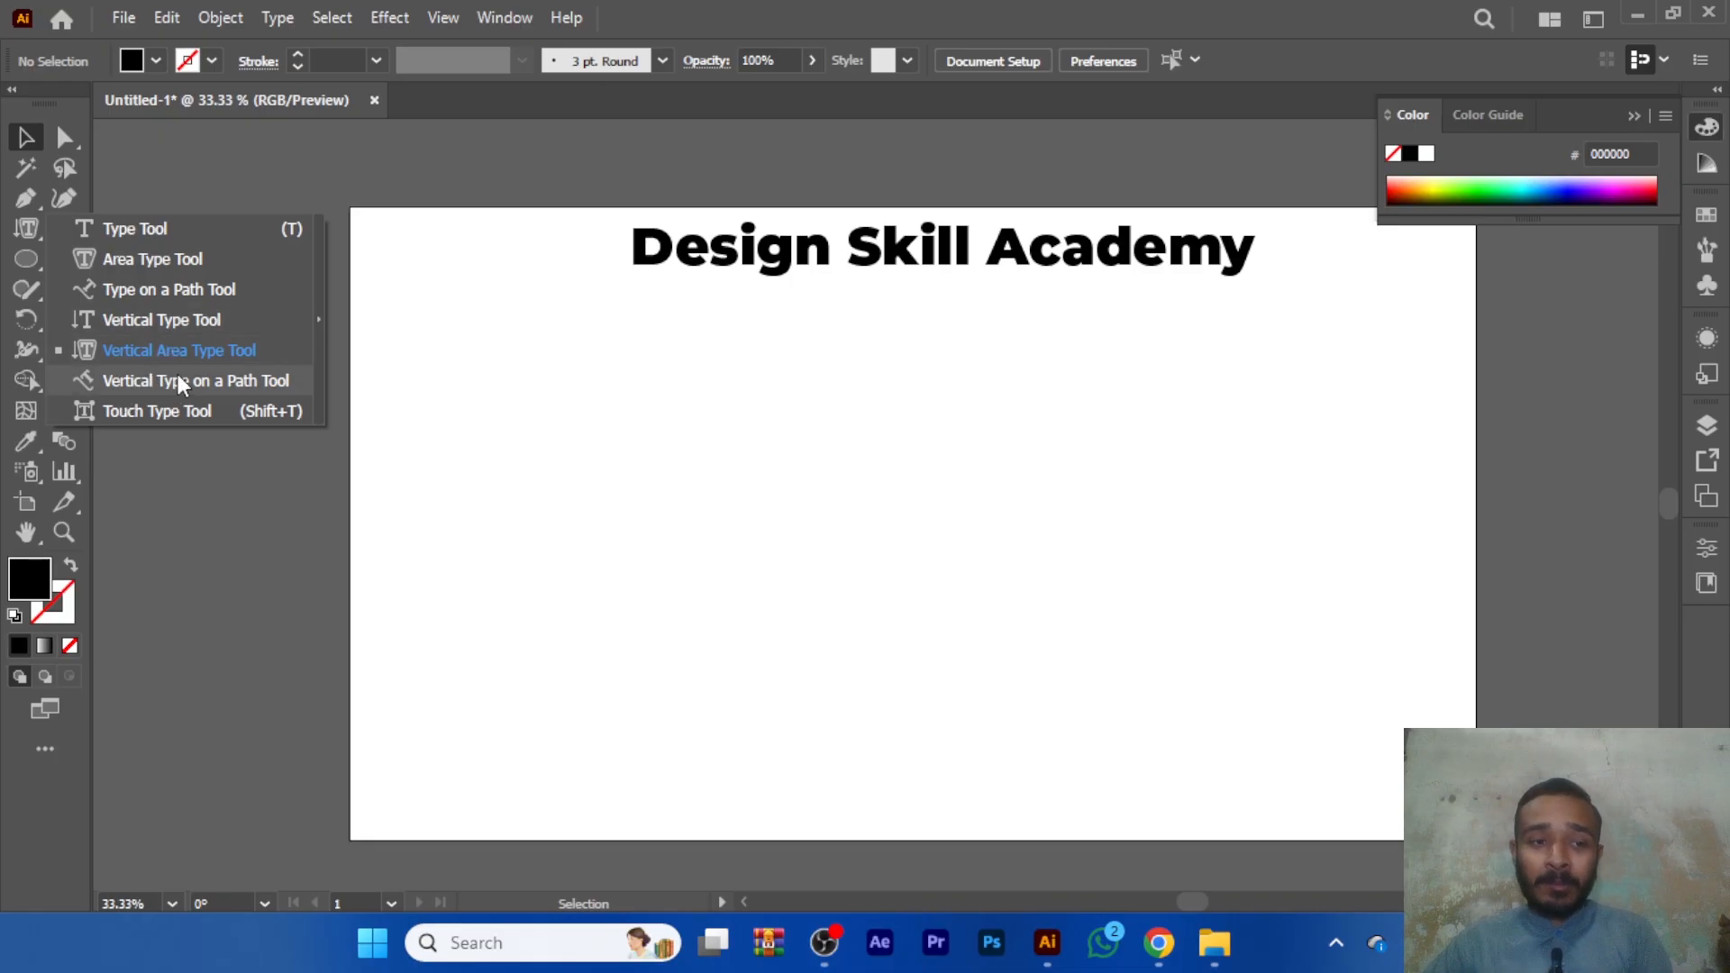
left_click(122, 379)
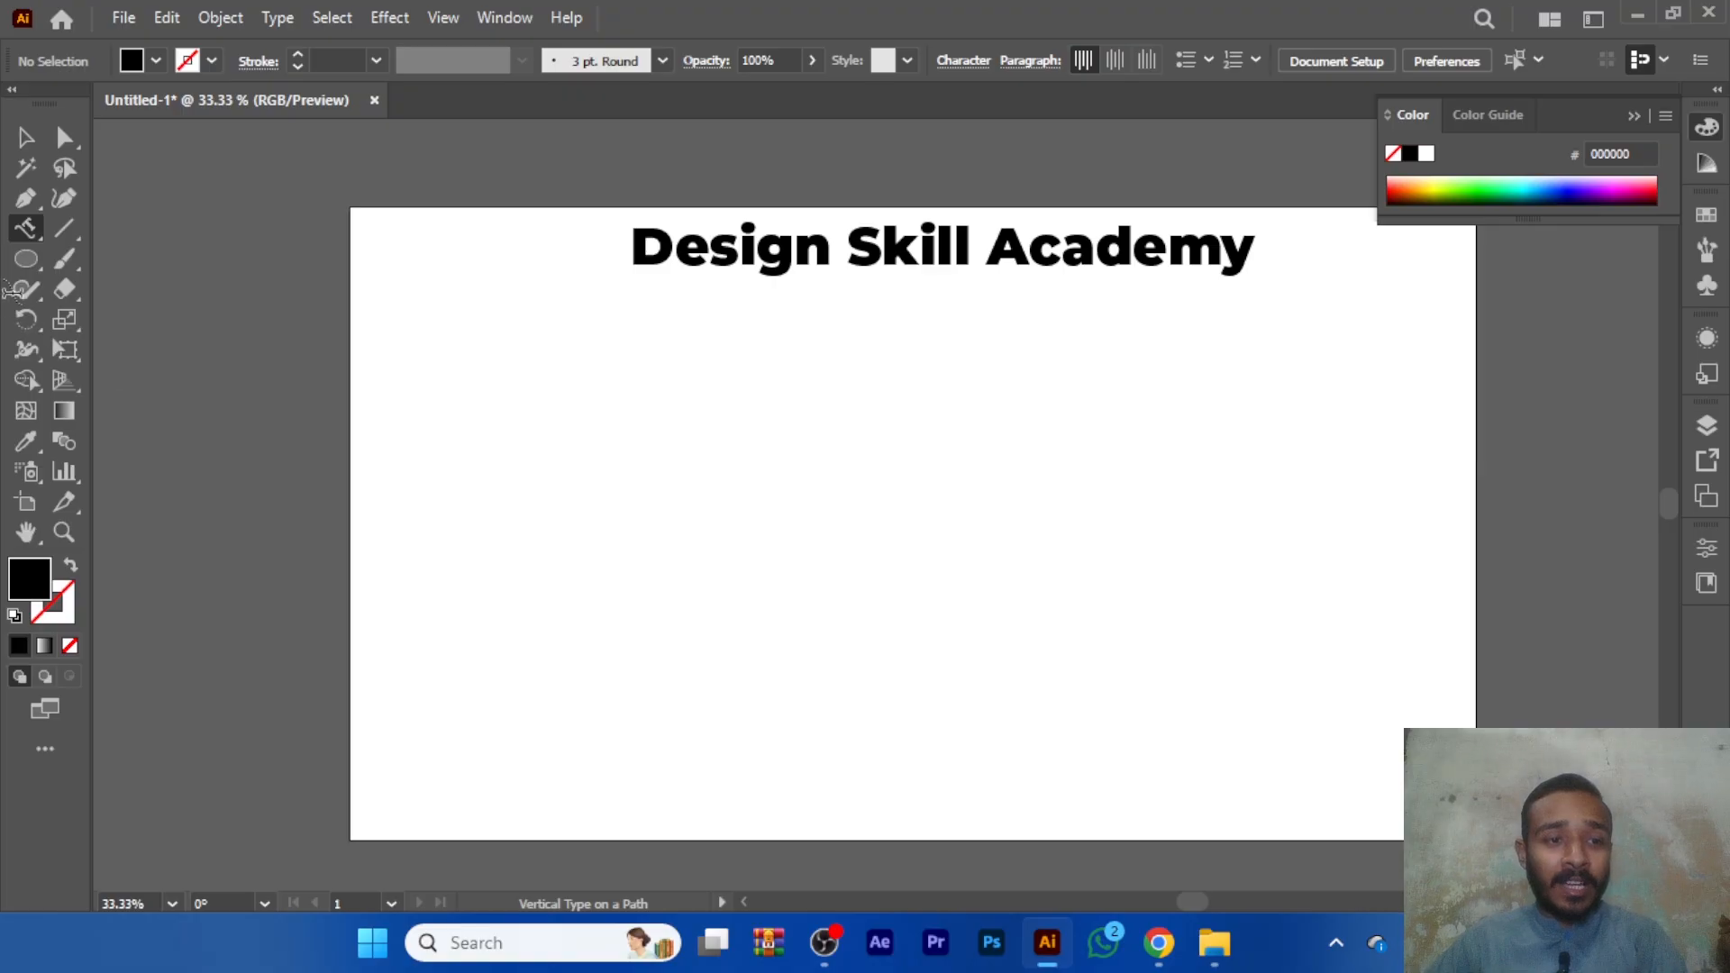
left_click(26, 259)
left_click_drag(850, 529, 1066, 742)
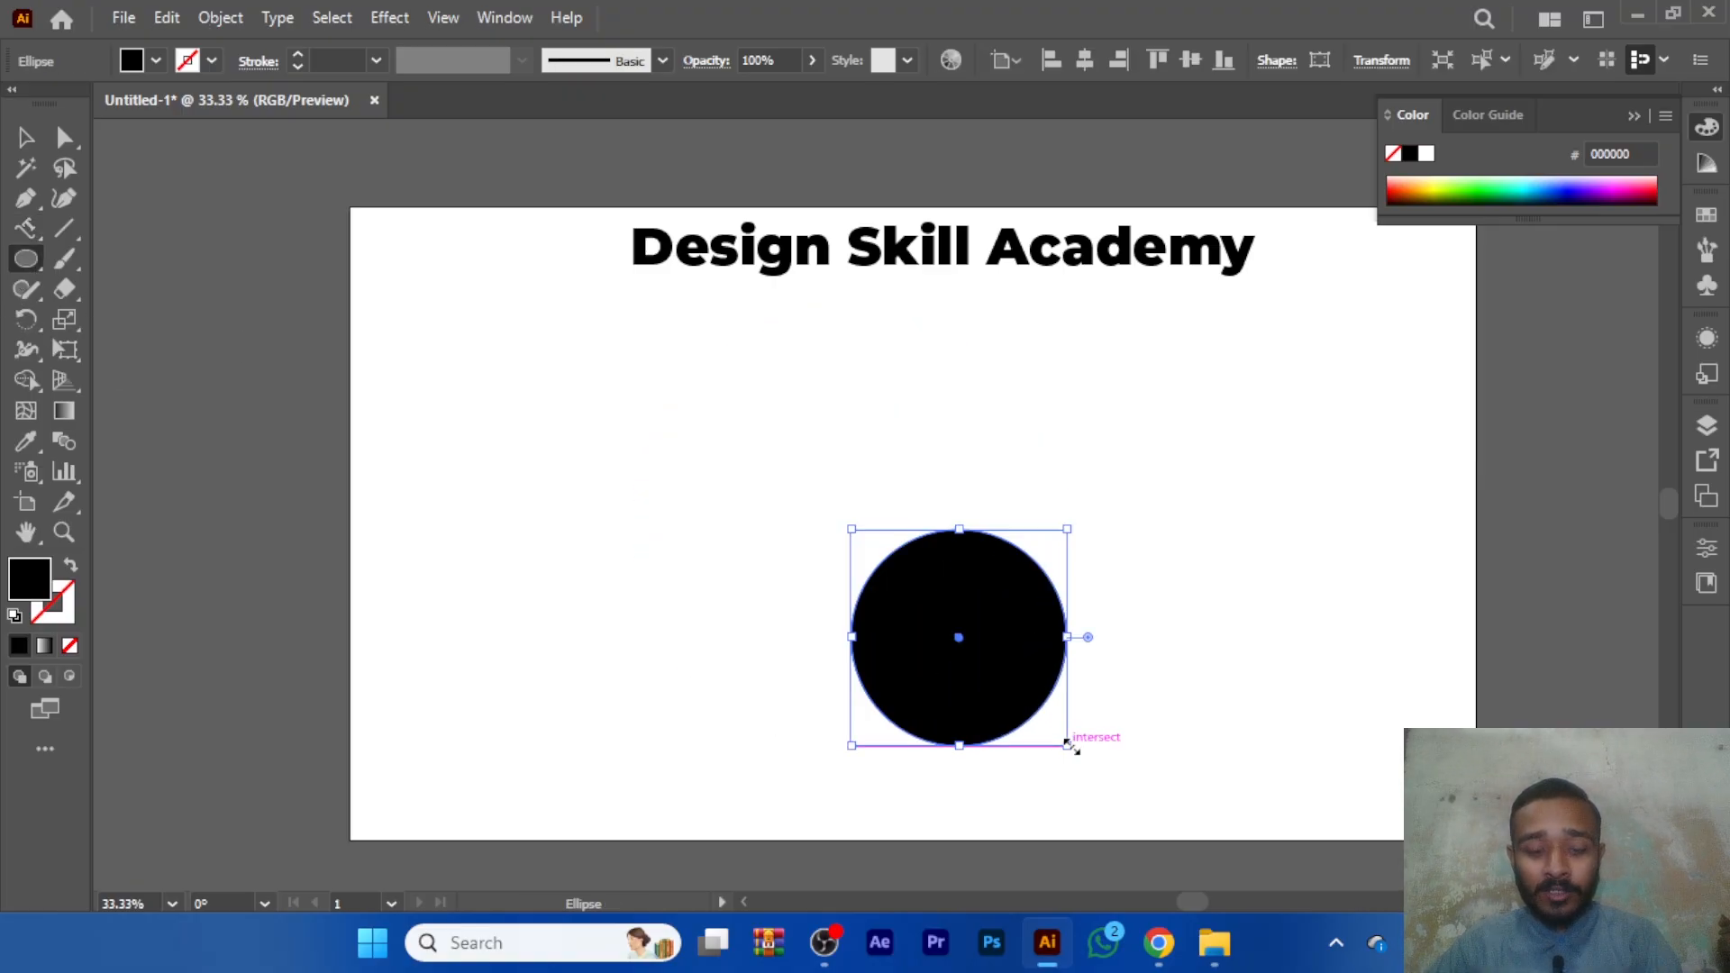
key("ctrl+z")
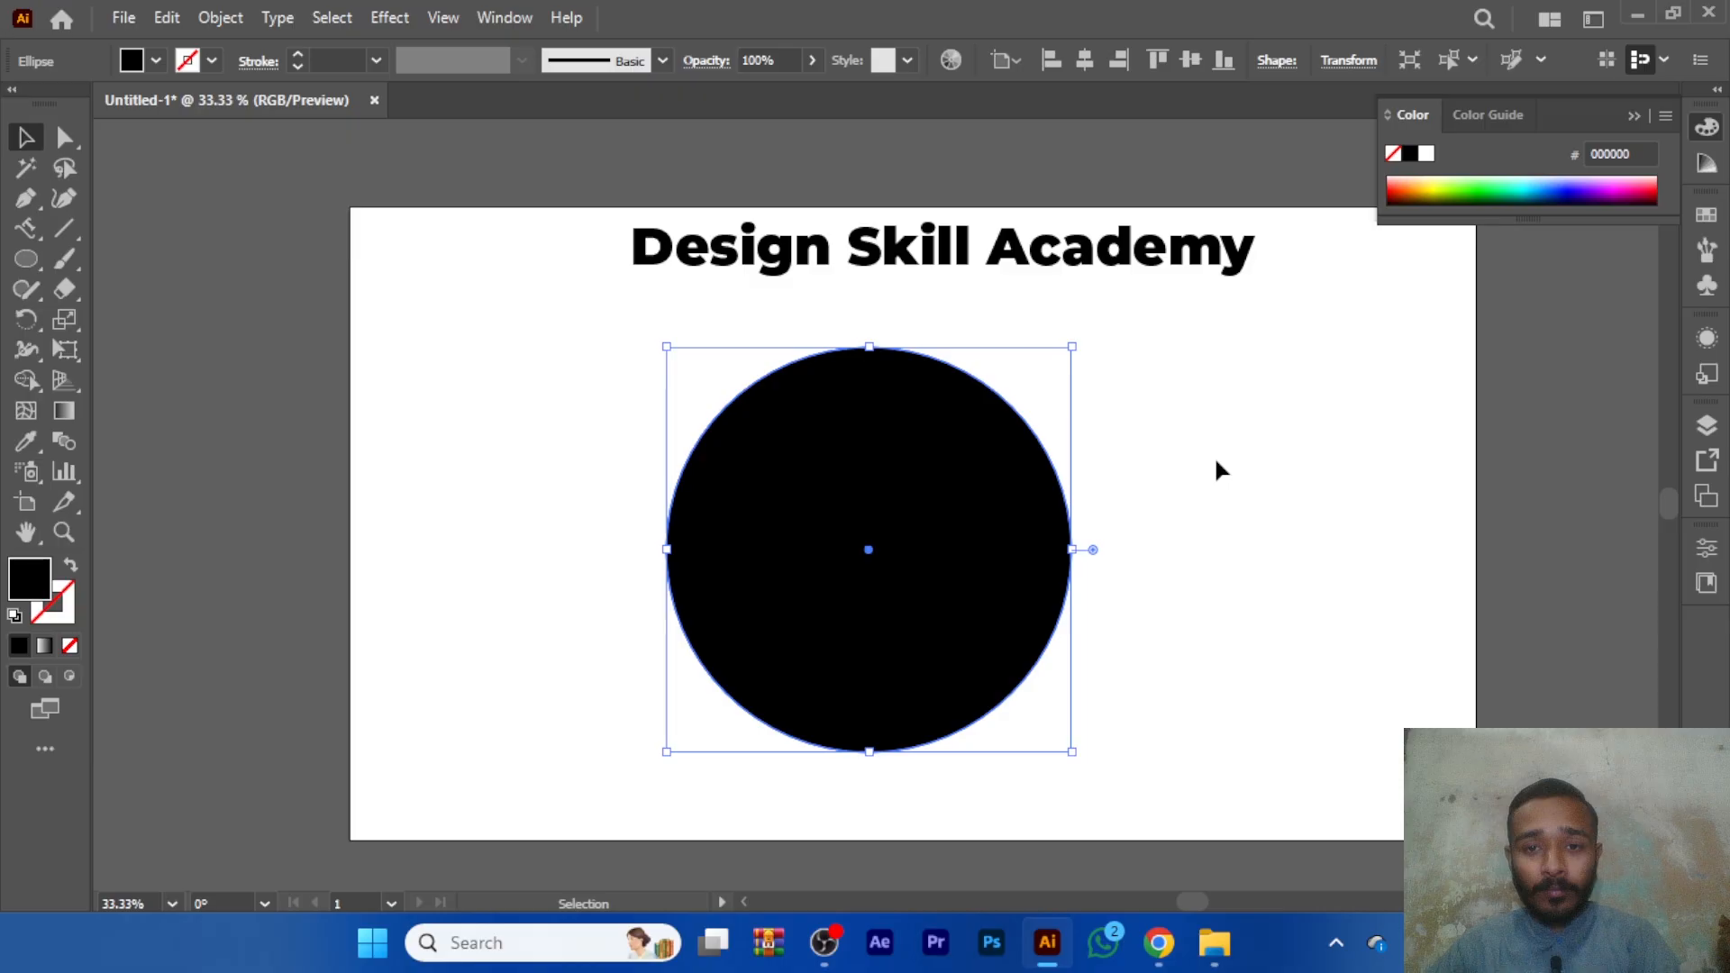
left_click(1216, 469)
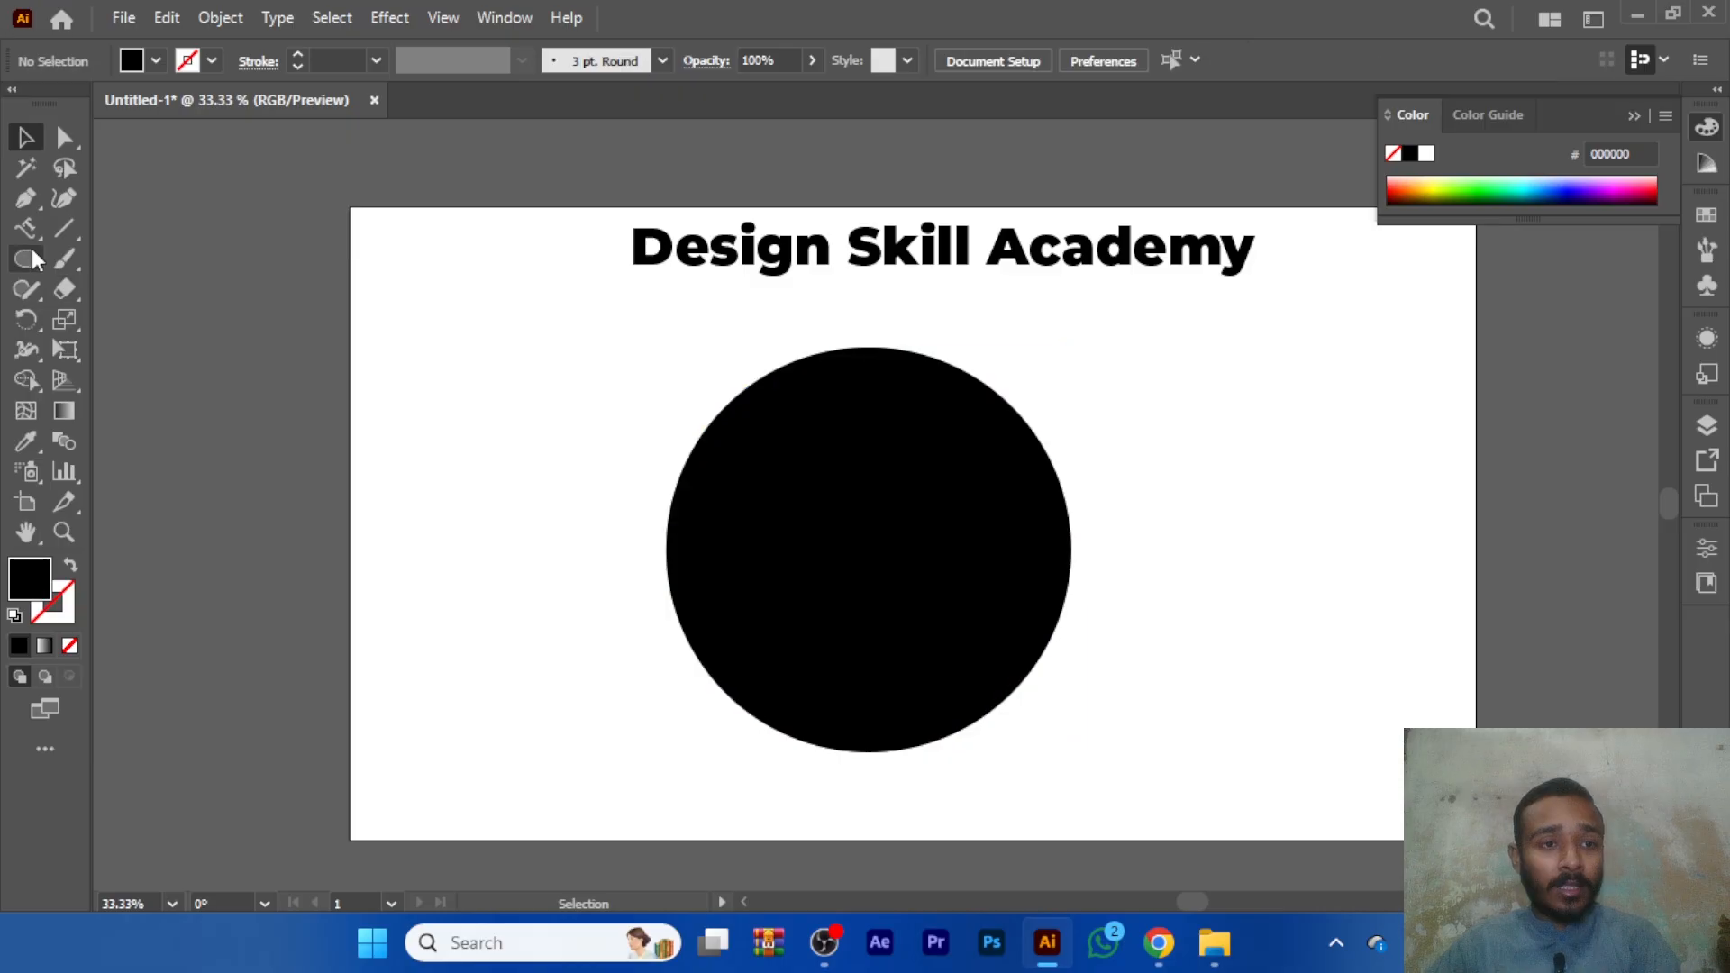
- Run random letters starting "agfasgfhasfgashfg" all the way around the circle's outline with the Vertical Type on a Path tool
left_click(24, 233)
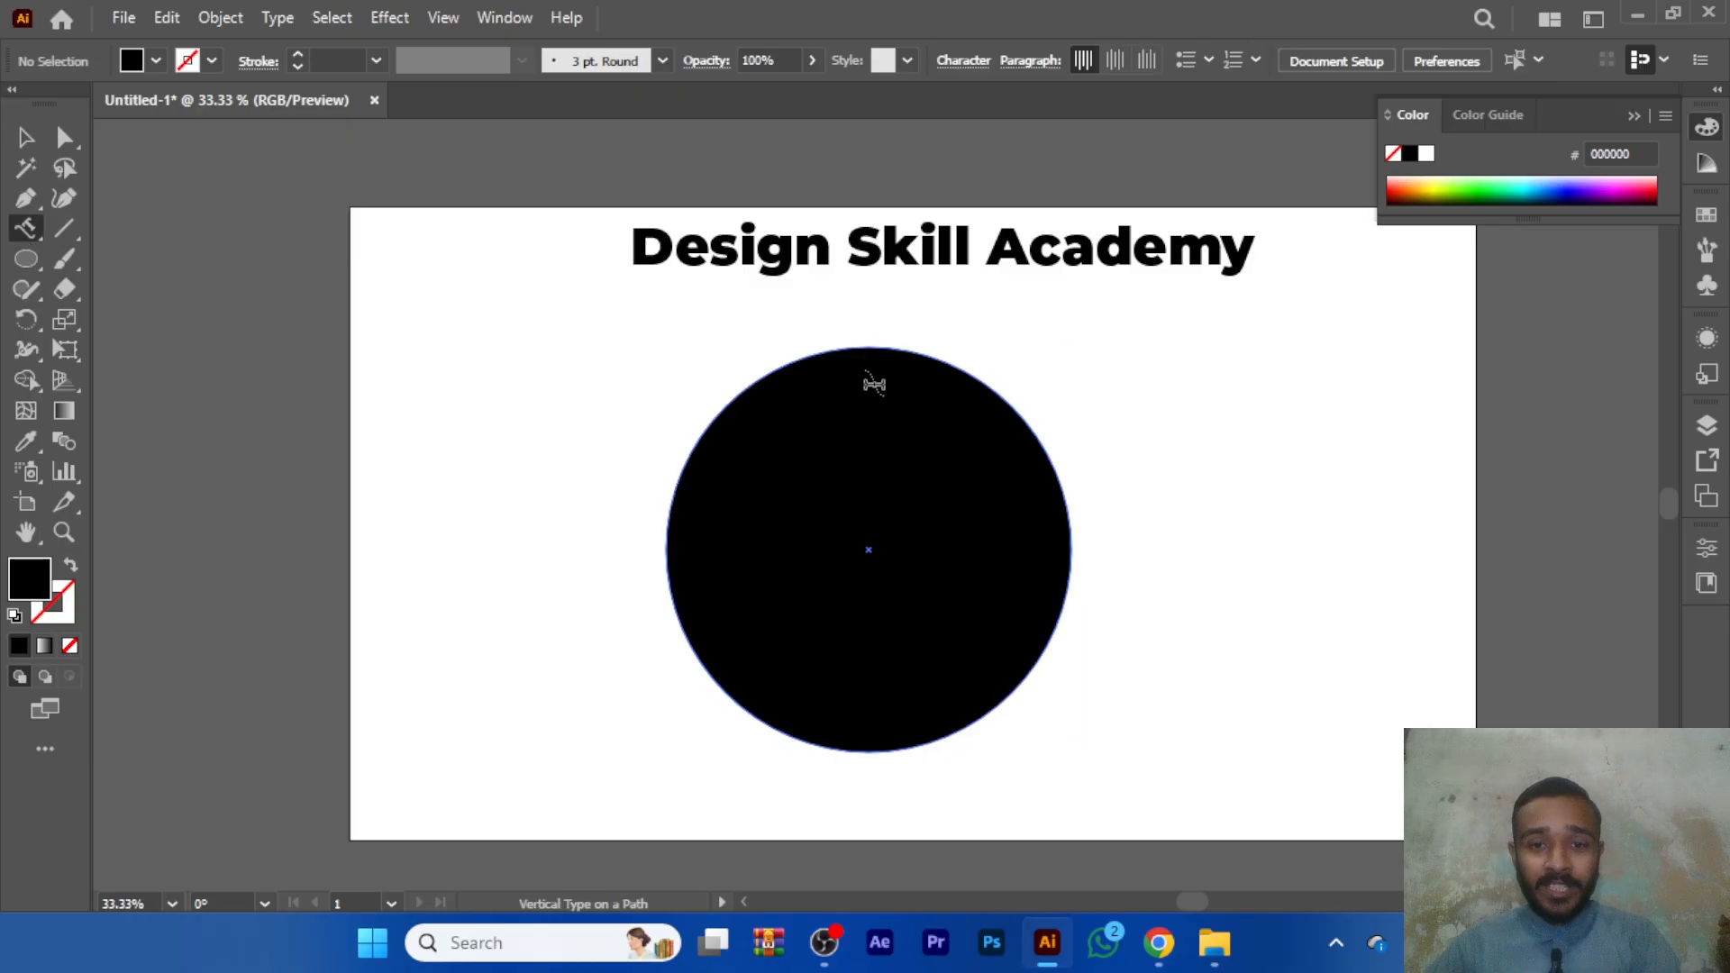
left_click(831, 349)
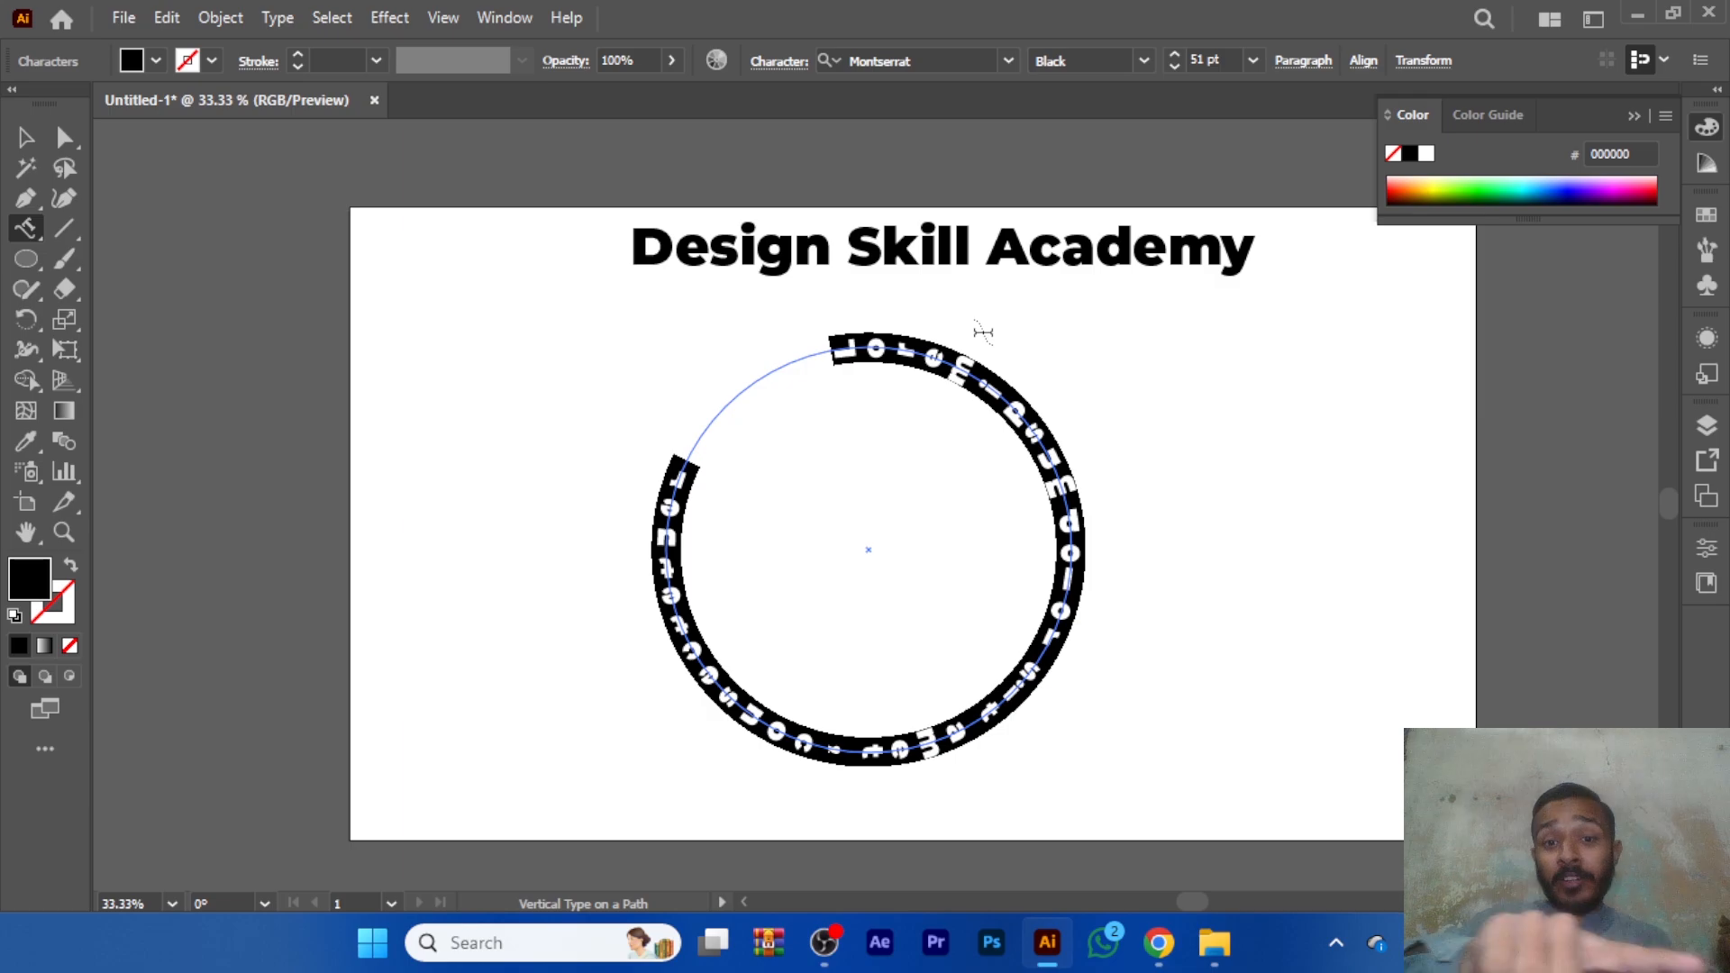
type("agfasgfhasfgashfgsahfgsjkagfjafgajsfgasjkf")
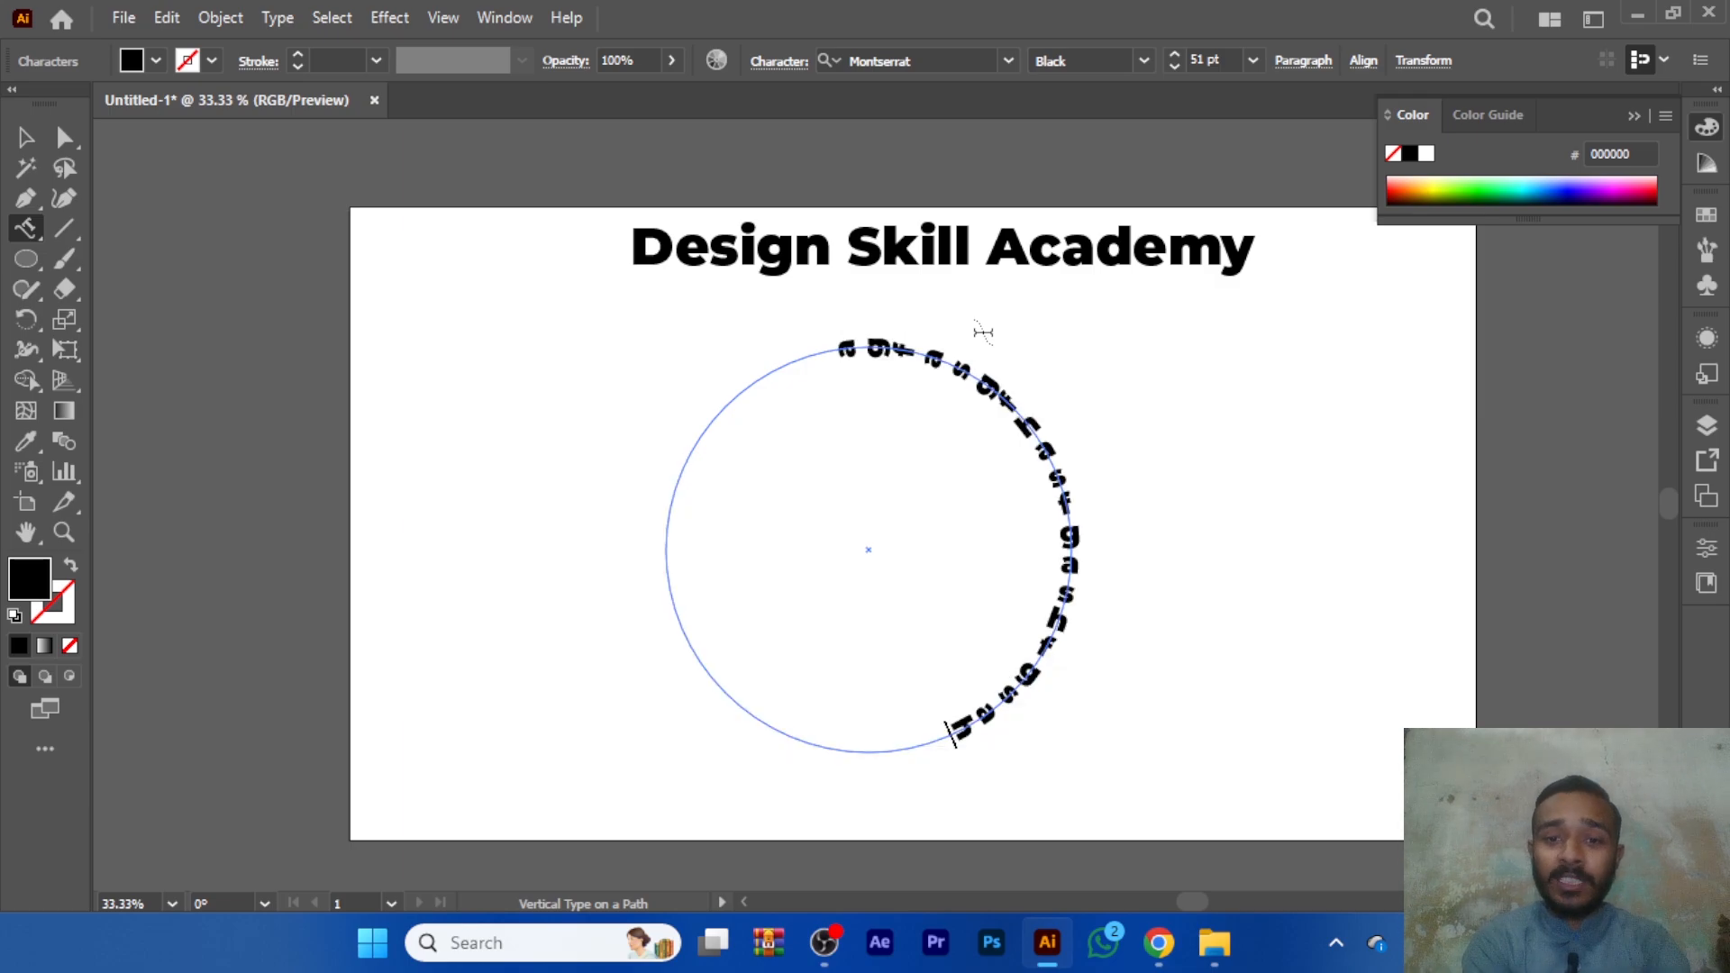
type("g")
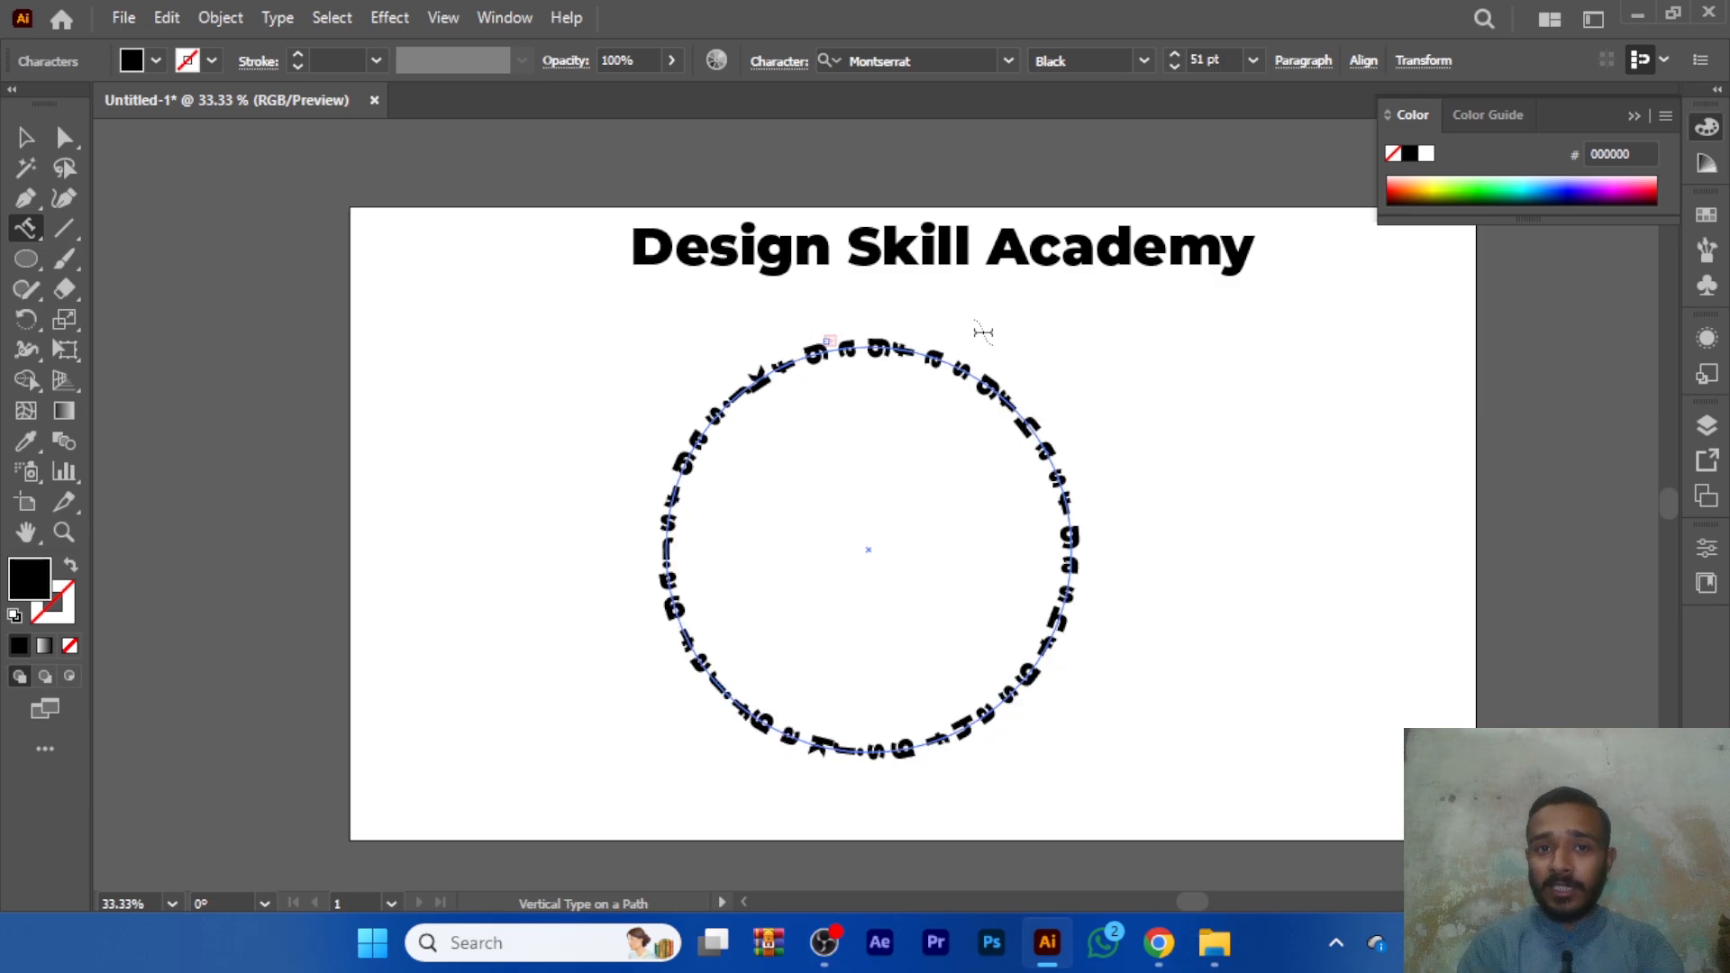
- Clear the vertical path text and remove the circle, leaving only the heading on the artboard
key("ctrl+a")
key("BackSpace")
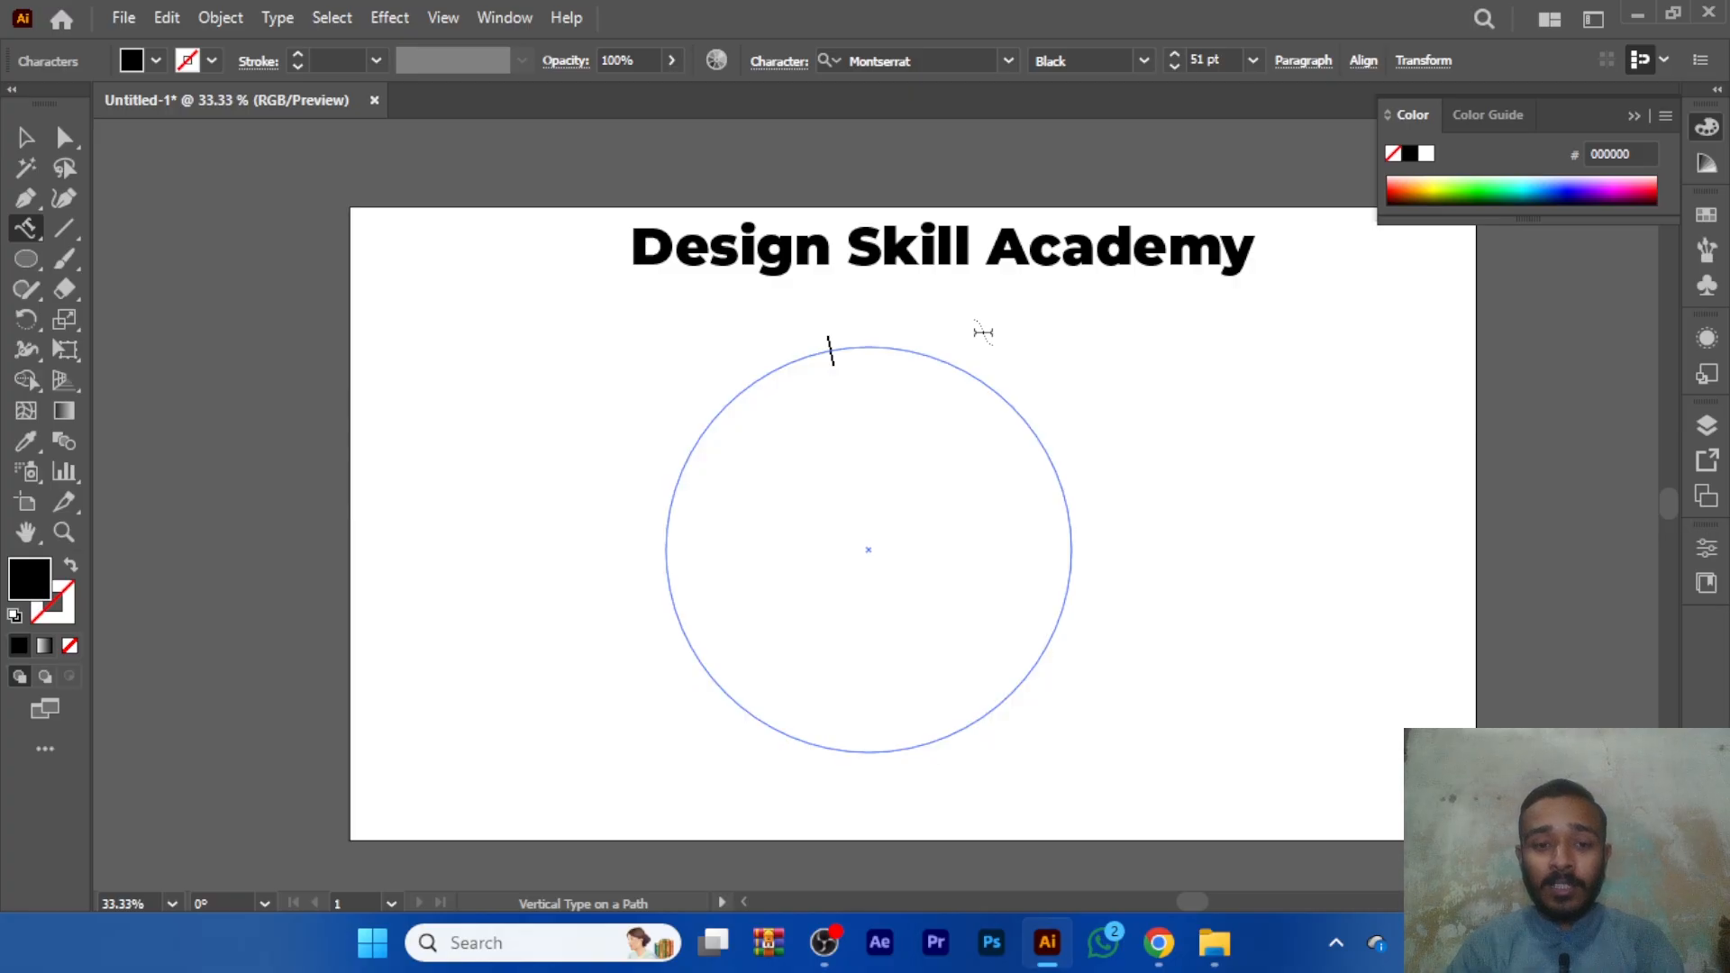
key("Escape")
left_click(1264, 399)
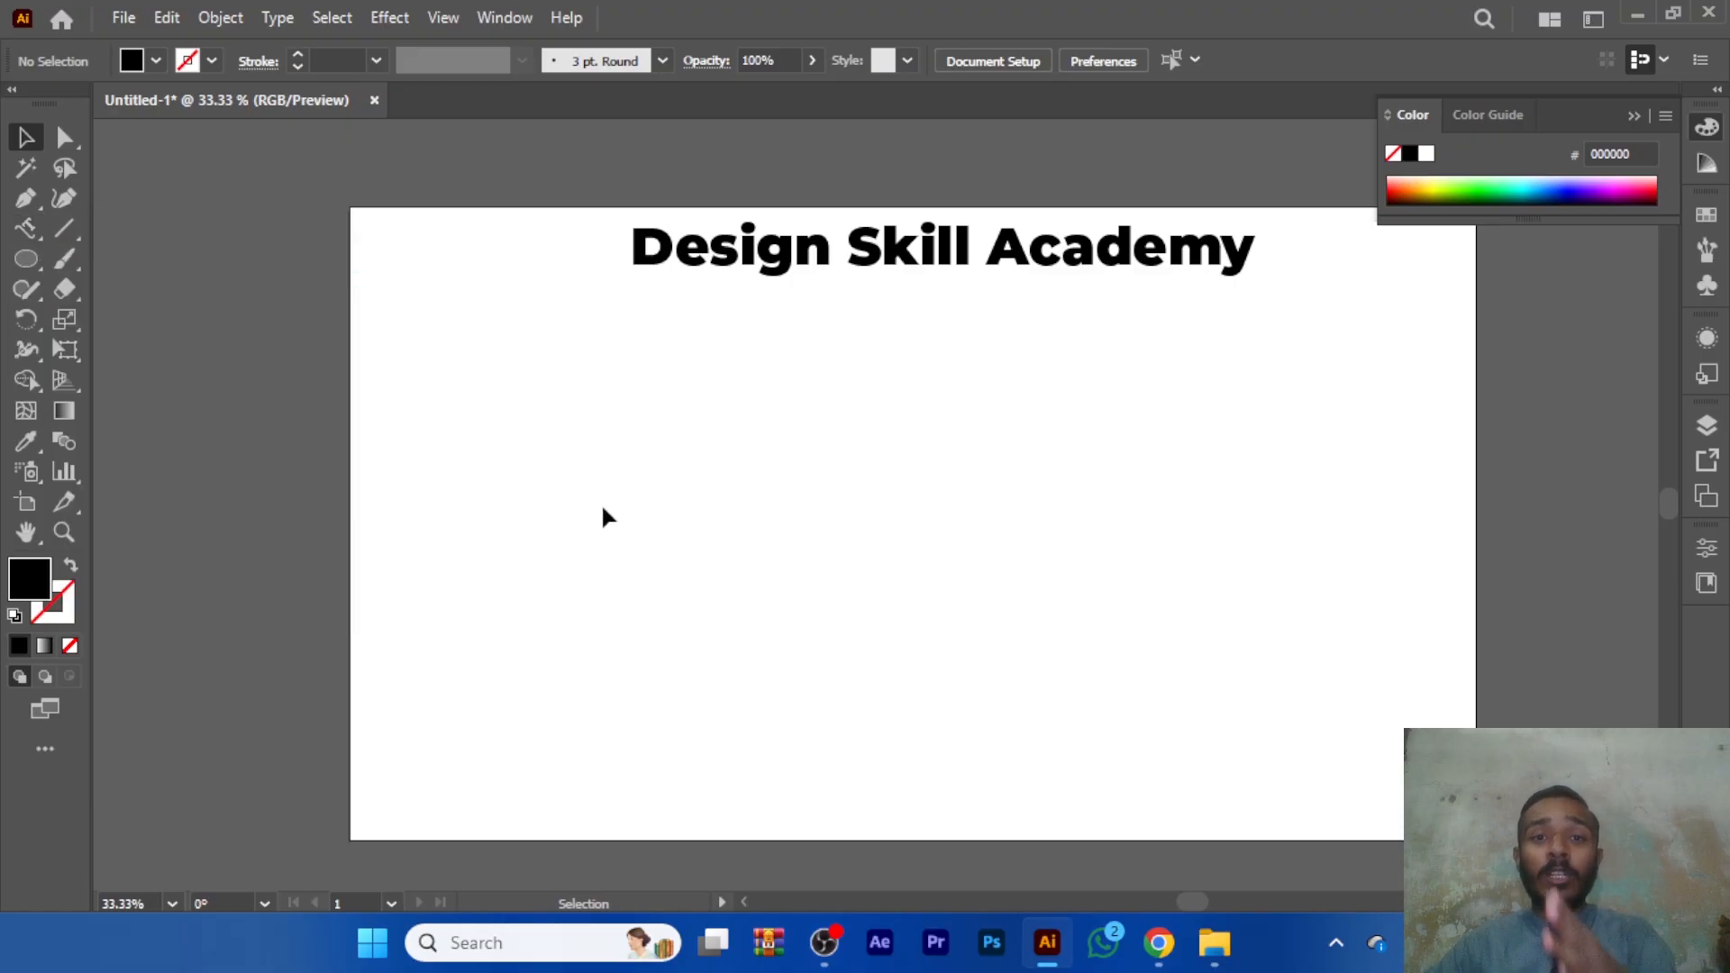
- Move the "Design Skill Academy" heading to the middle of the artboard and scale it to about 77 pt
right_click(26, 228)
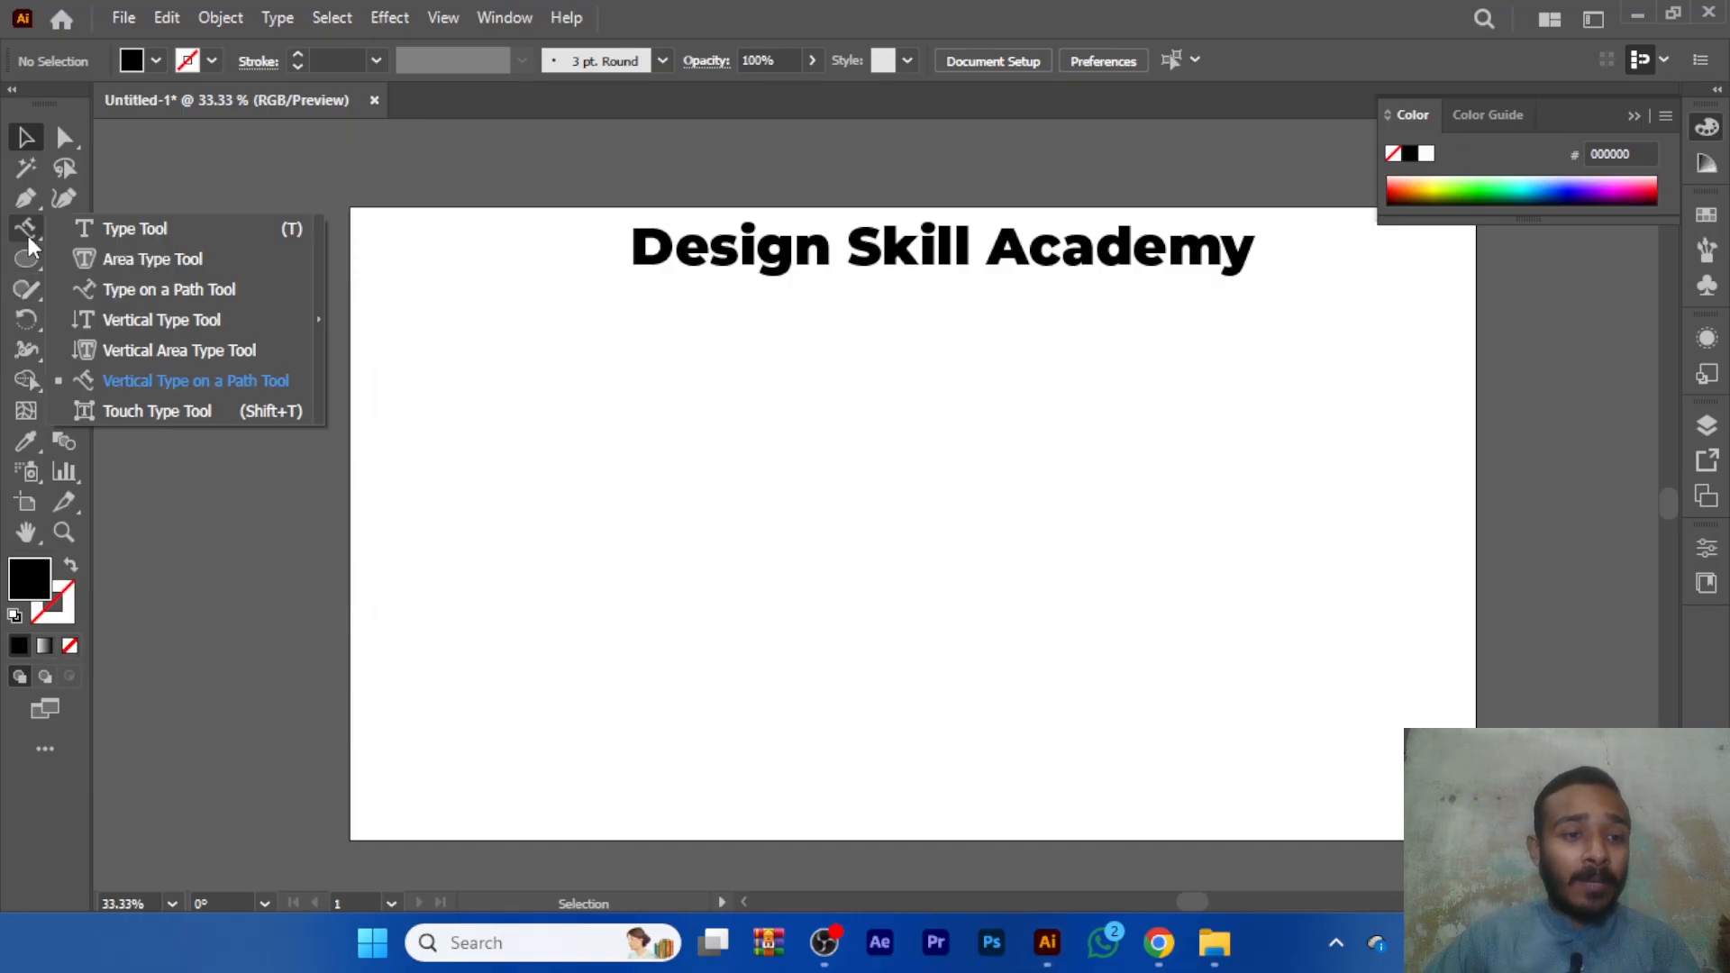
left_click(181, 414)
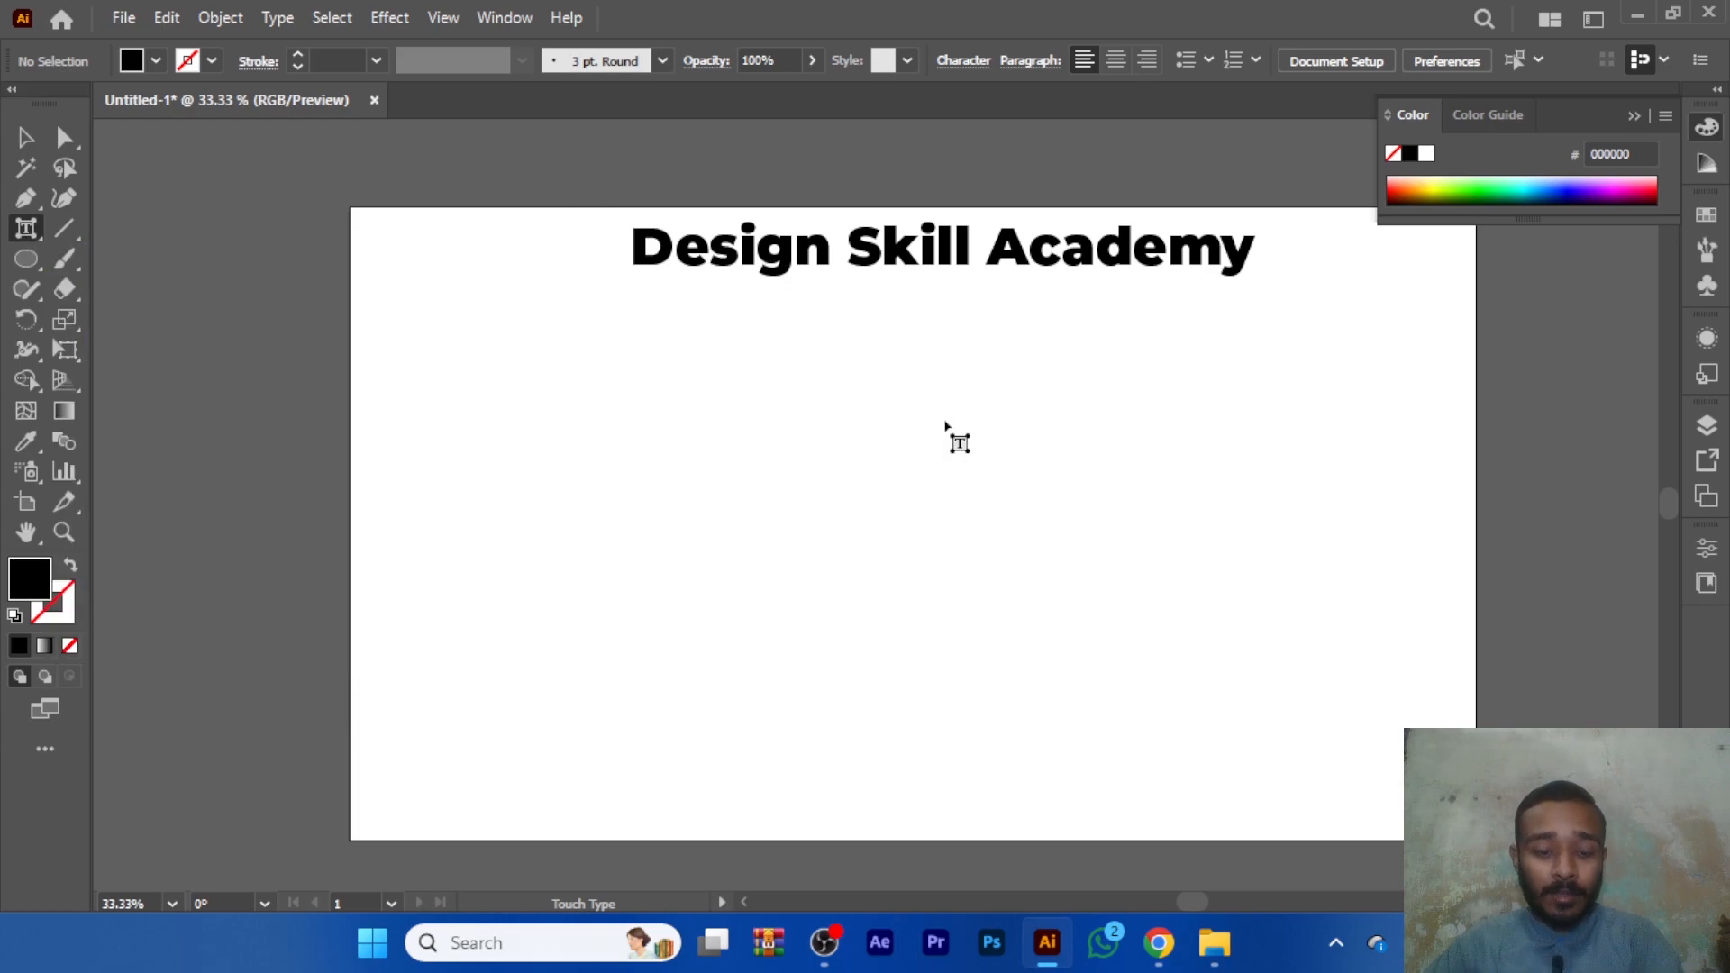
key("v")
left_click_drag(811, 248, 795, 483)
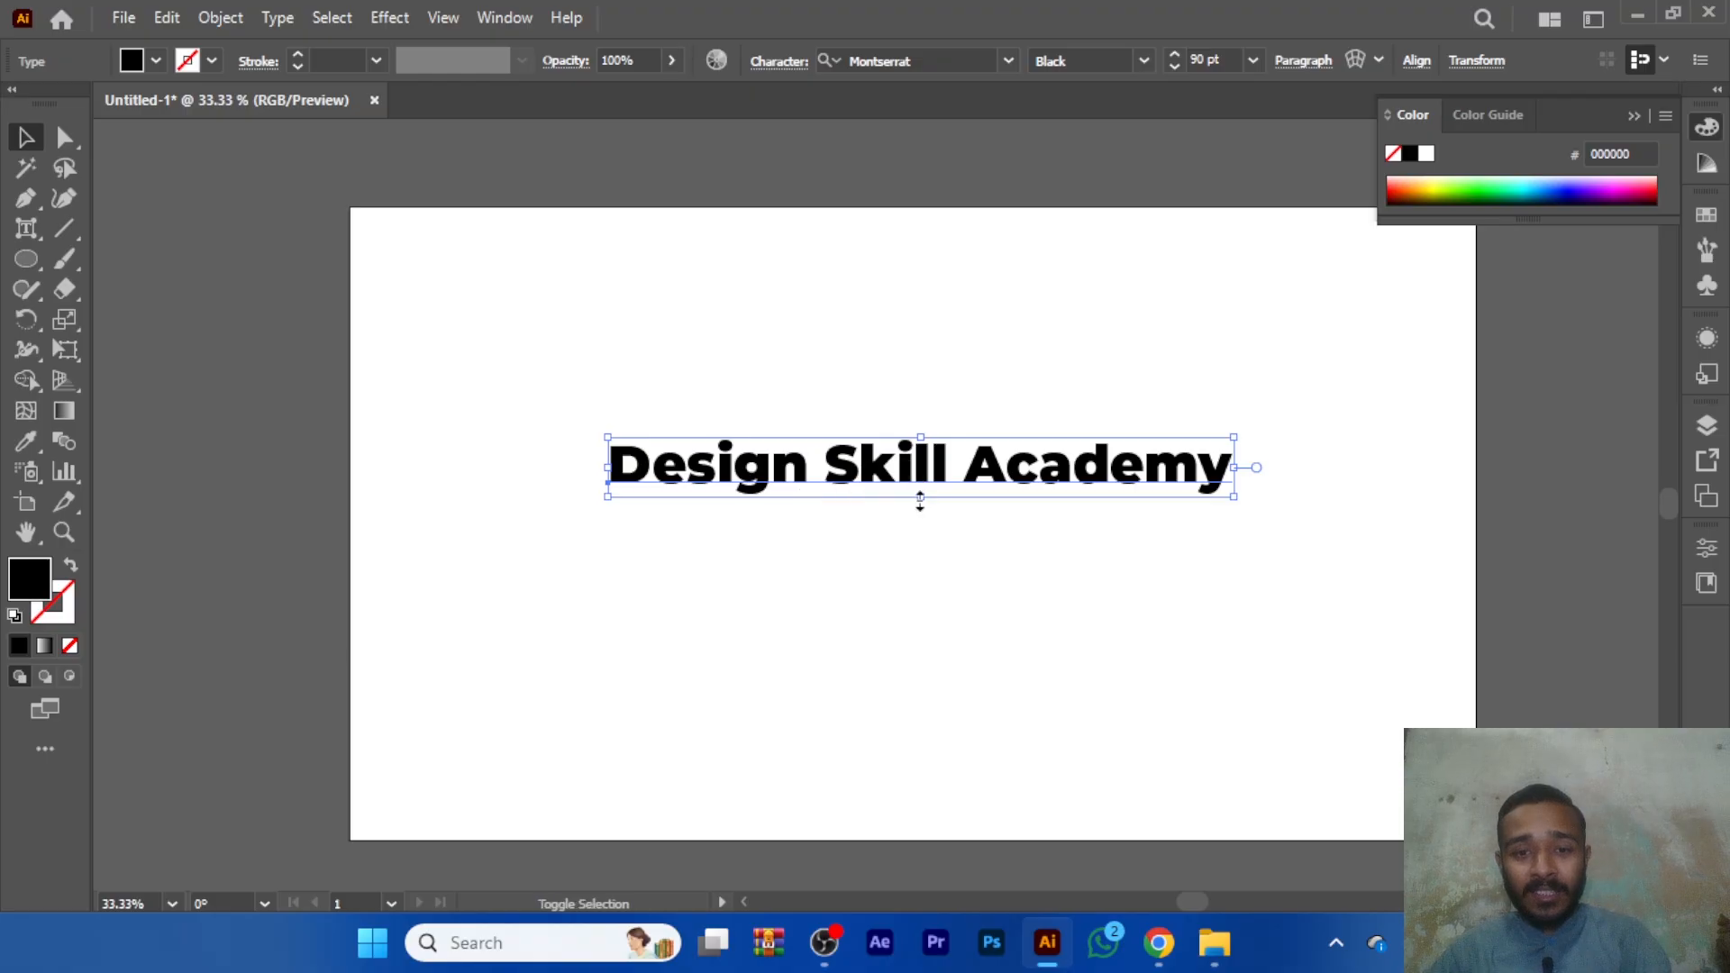
mouse_move(920, 502)
left_mouse_down()
mouse_move(920, 517)
mouse_move(912, 484)
left_mouse_up()
left_click(926, 640)
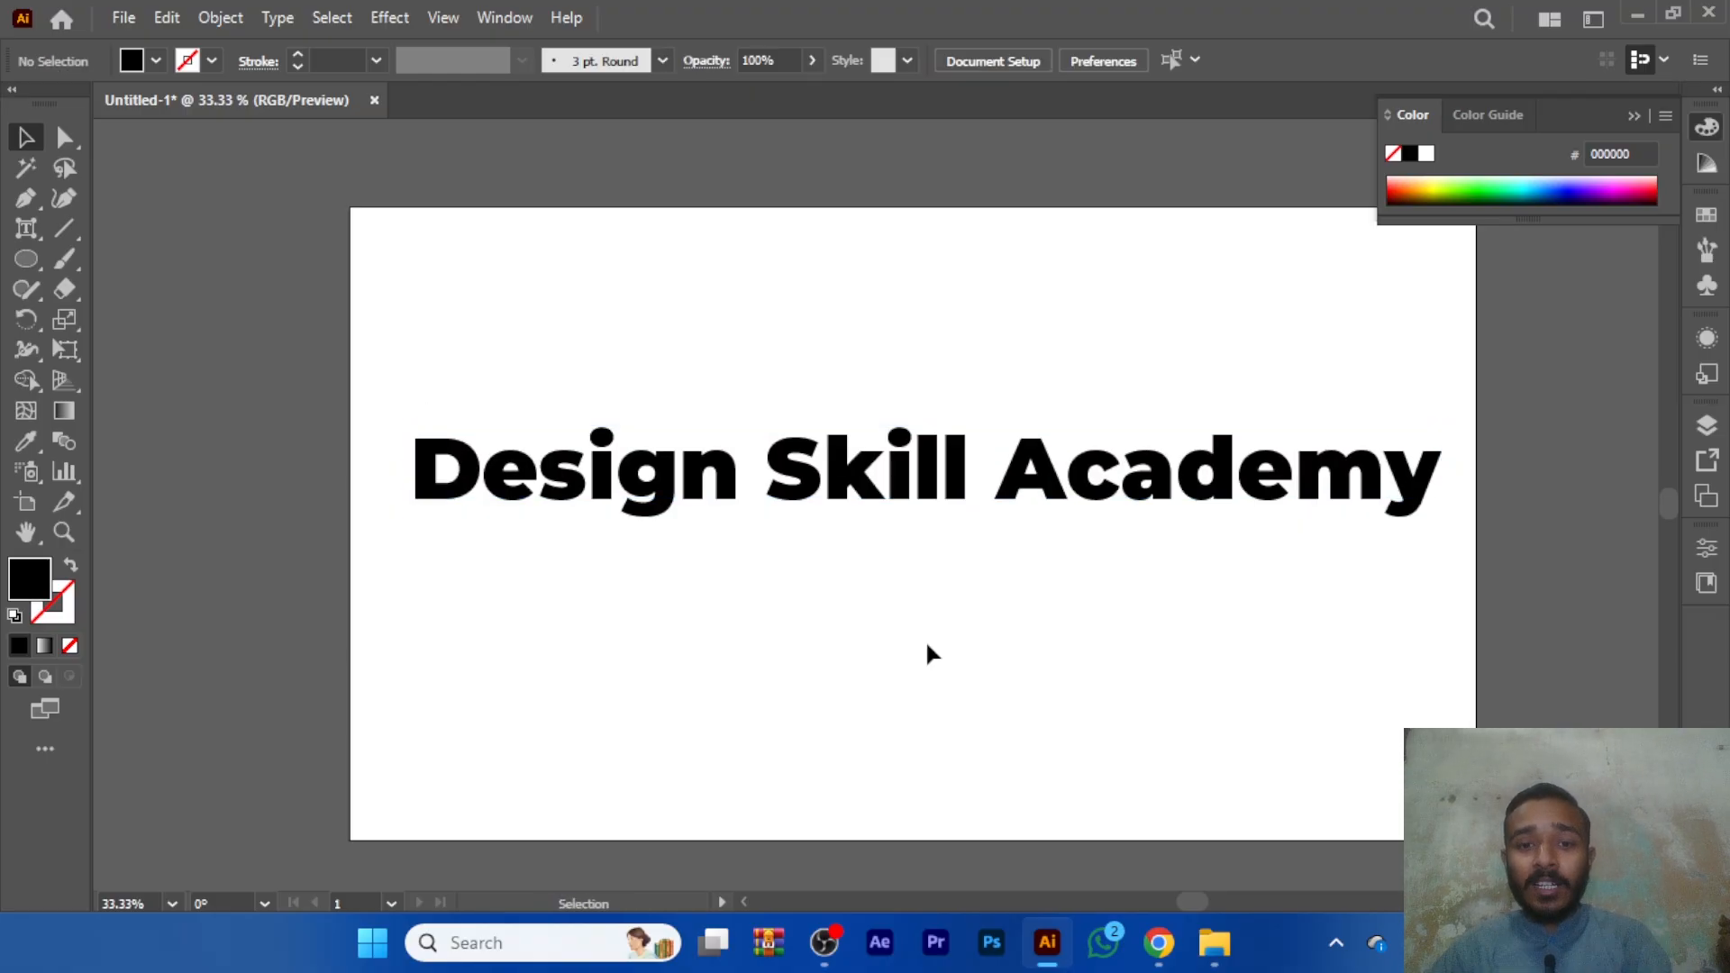
left_click_drag(921, 490, 915, 489)
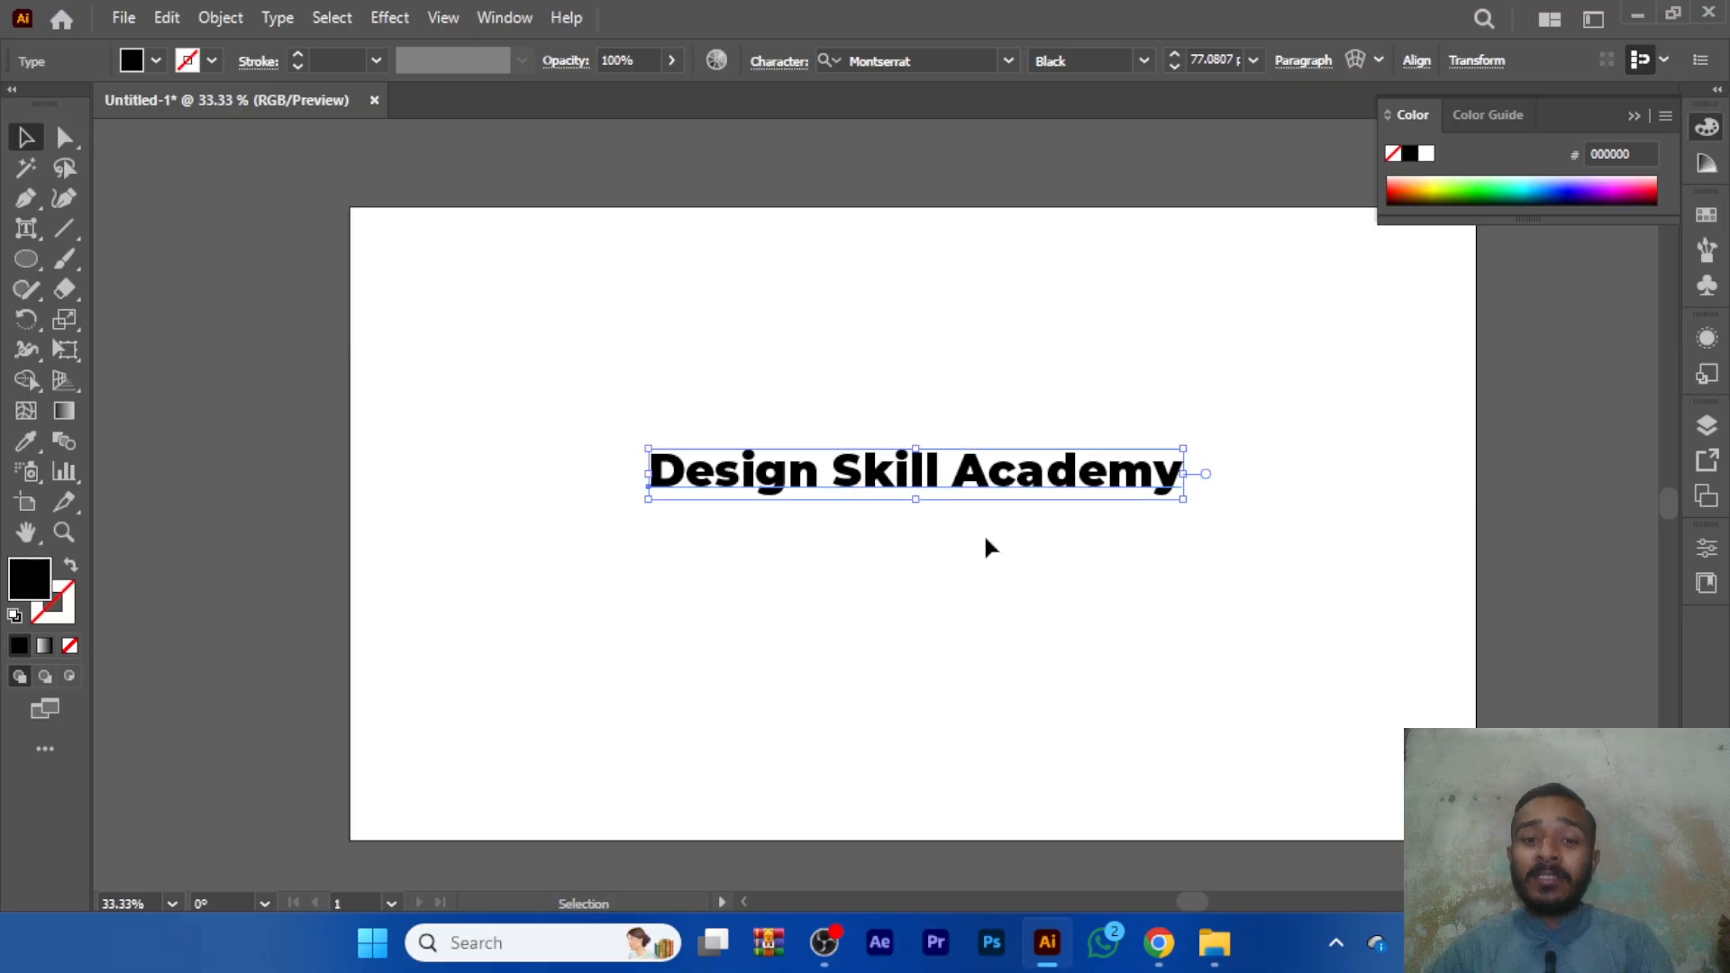
left_click(808, 539)
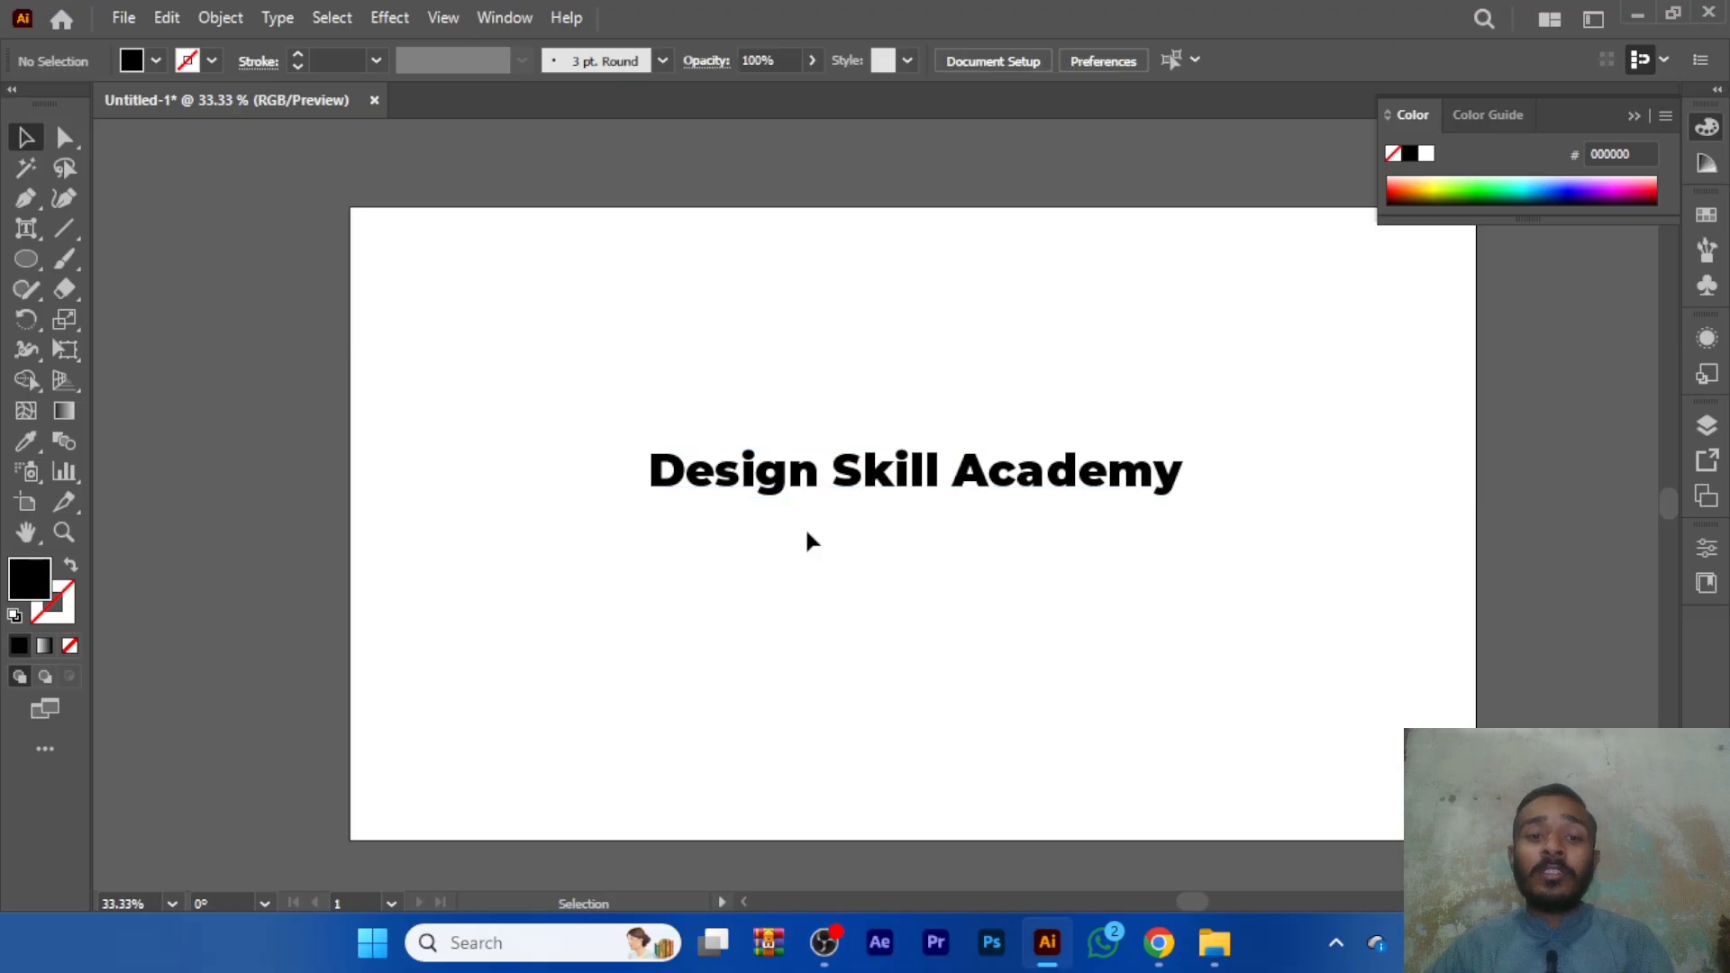
- Enlarge the initials D, S and A of "Design Skill Academy" to nearly twice their height with the Touch Type tool
key("ctrl+a")
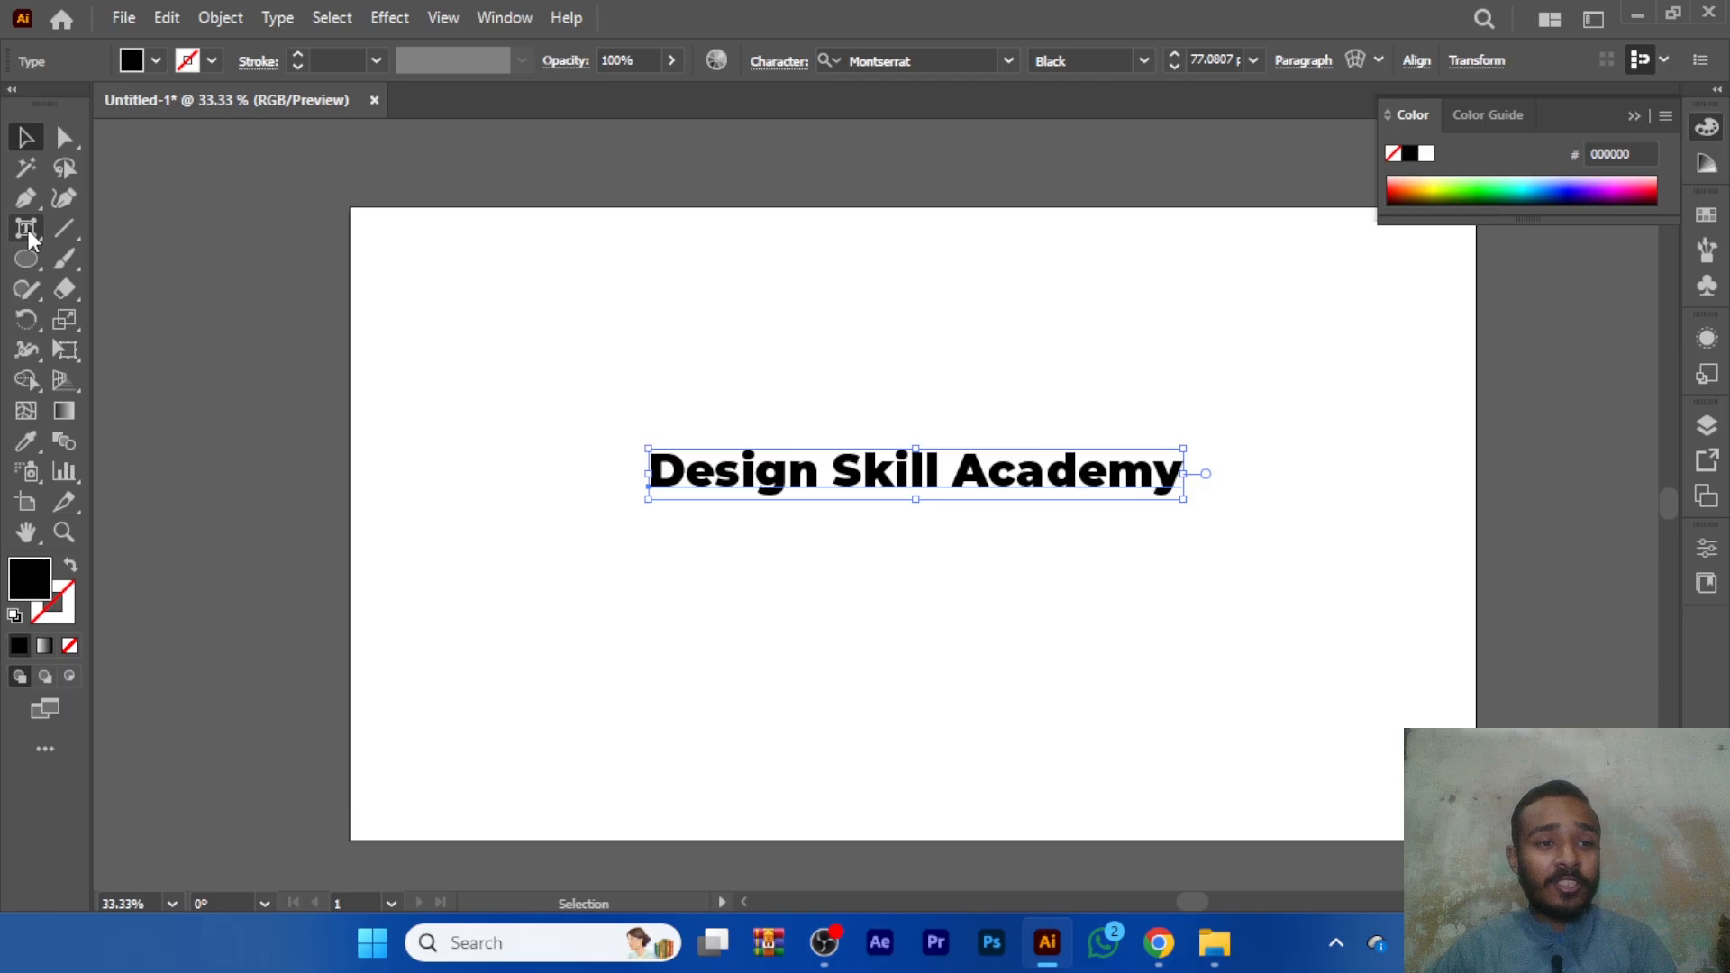
left_click(27, 231)
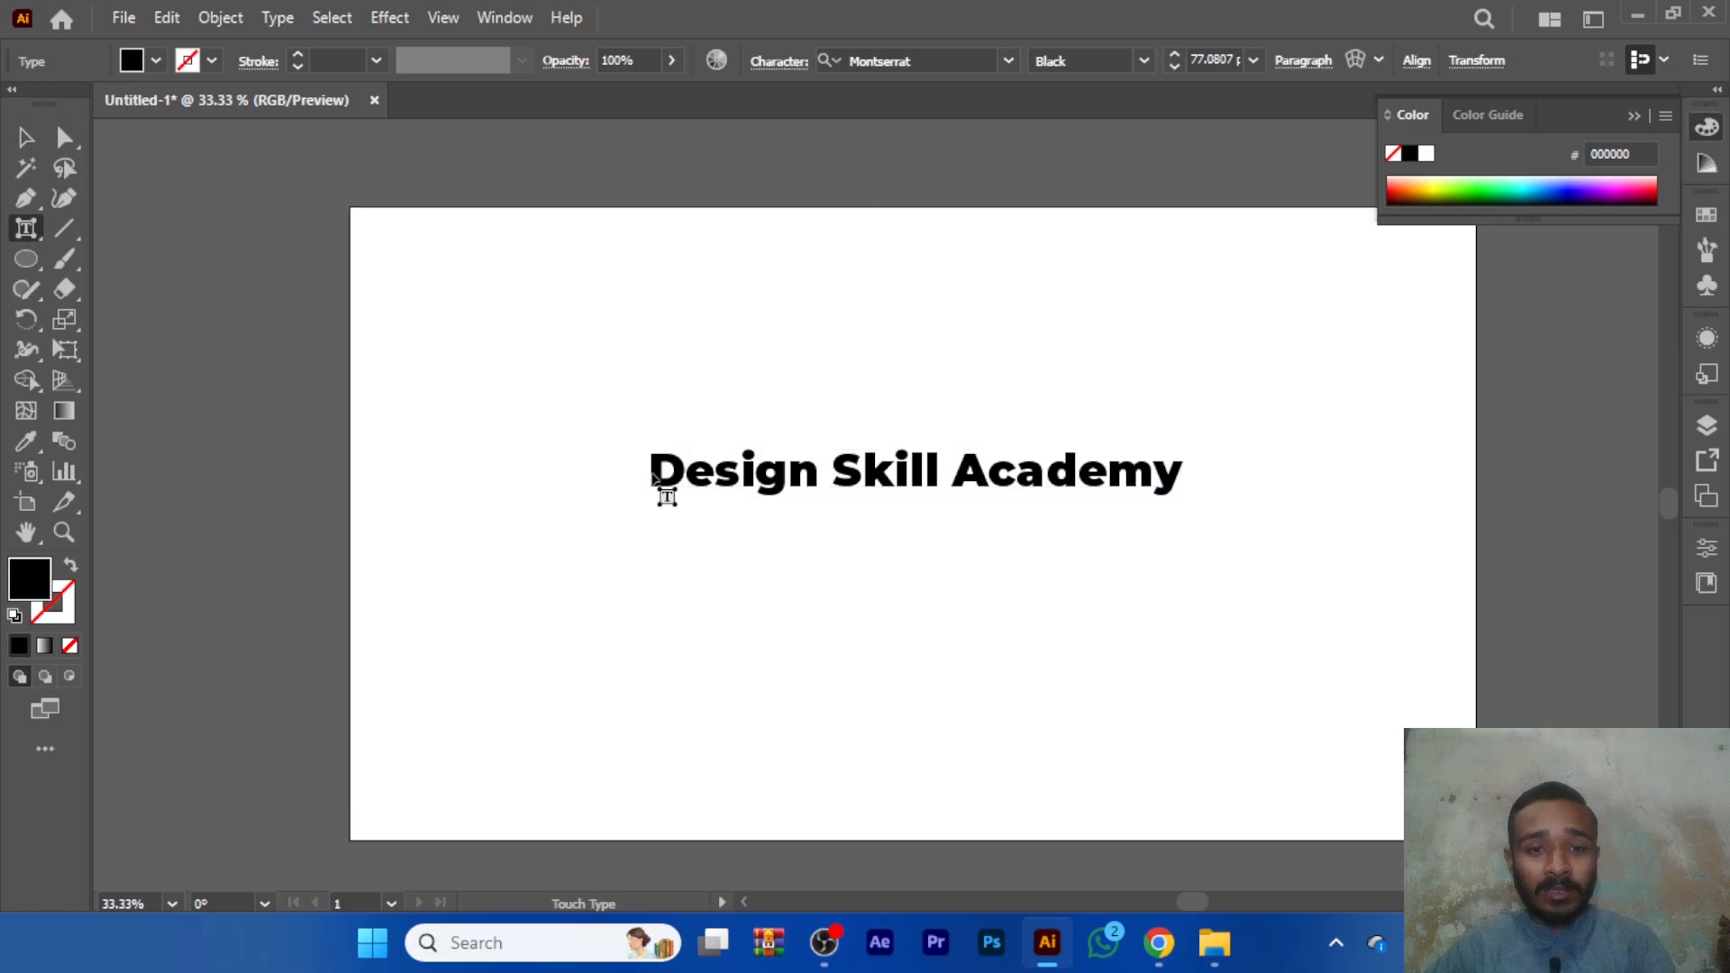
left_click(653, 476)
left_click_drag(646, 453, 728, 405)
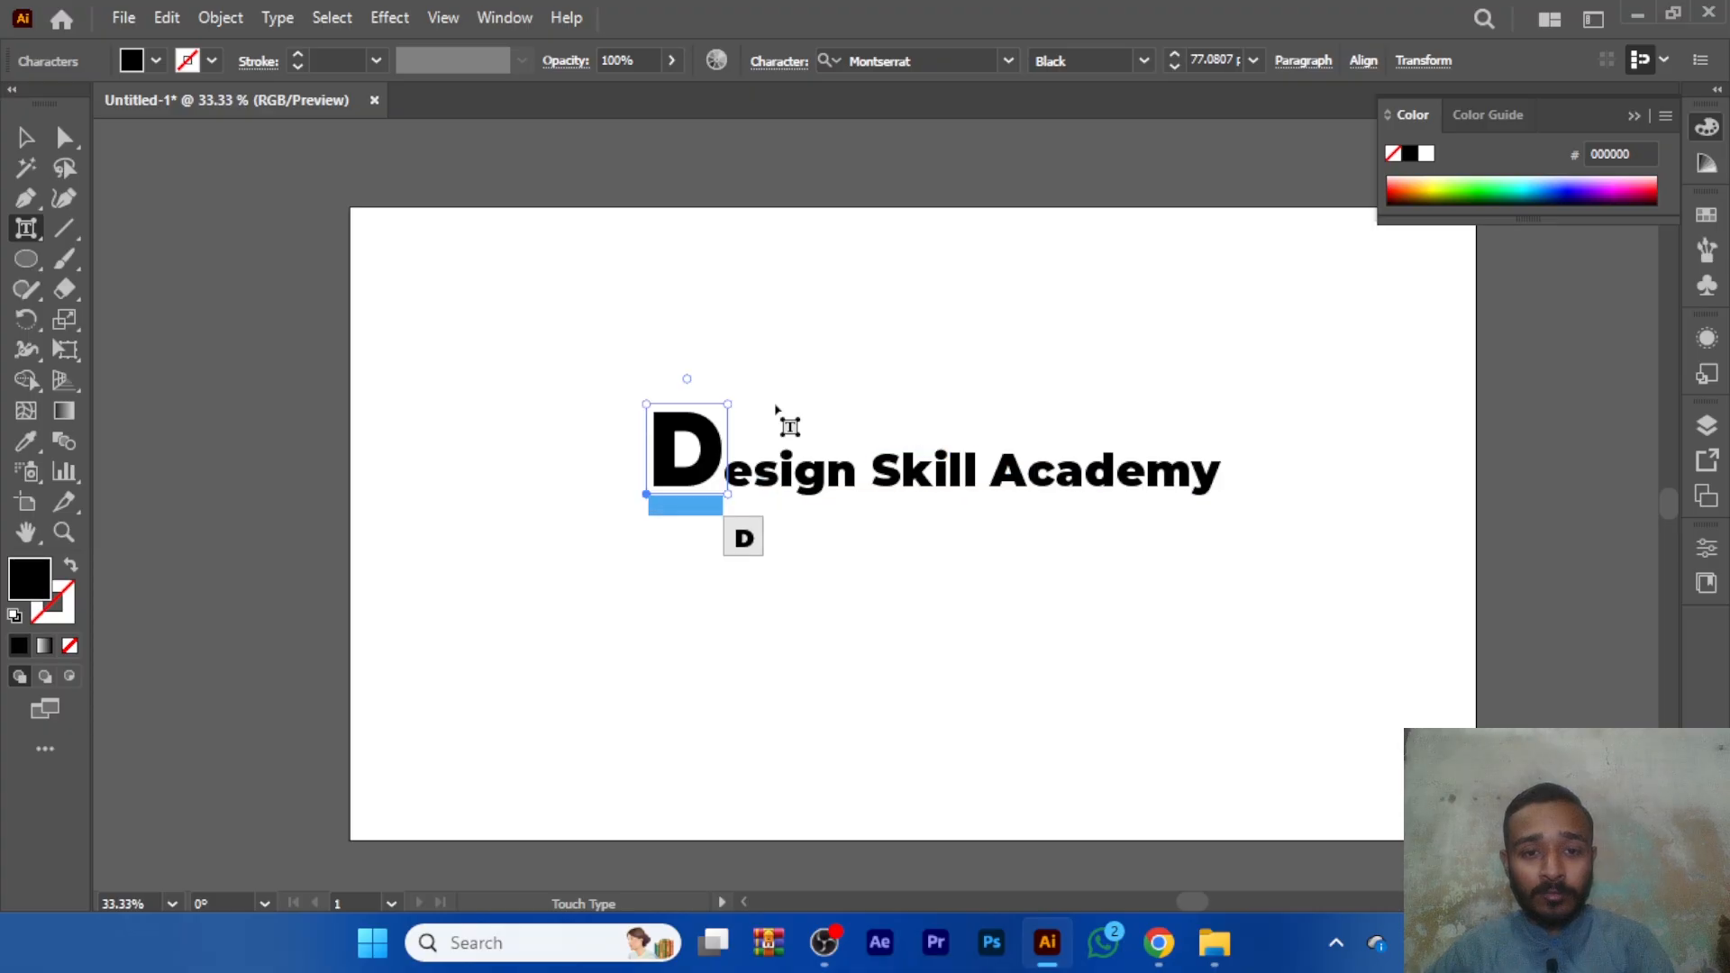
left_click(887, 472)
left_click_drag(904, 451, 943, 373)
left_click(1041, 470)
left_click_drag(1067, 454, 1129, 386)
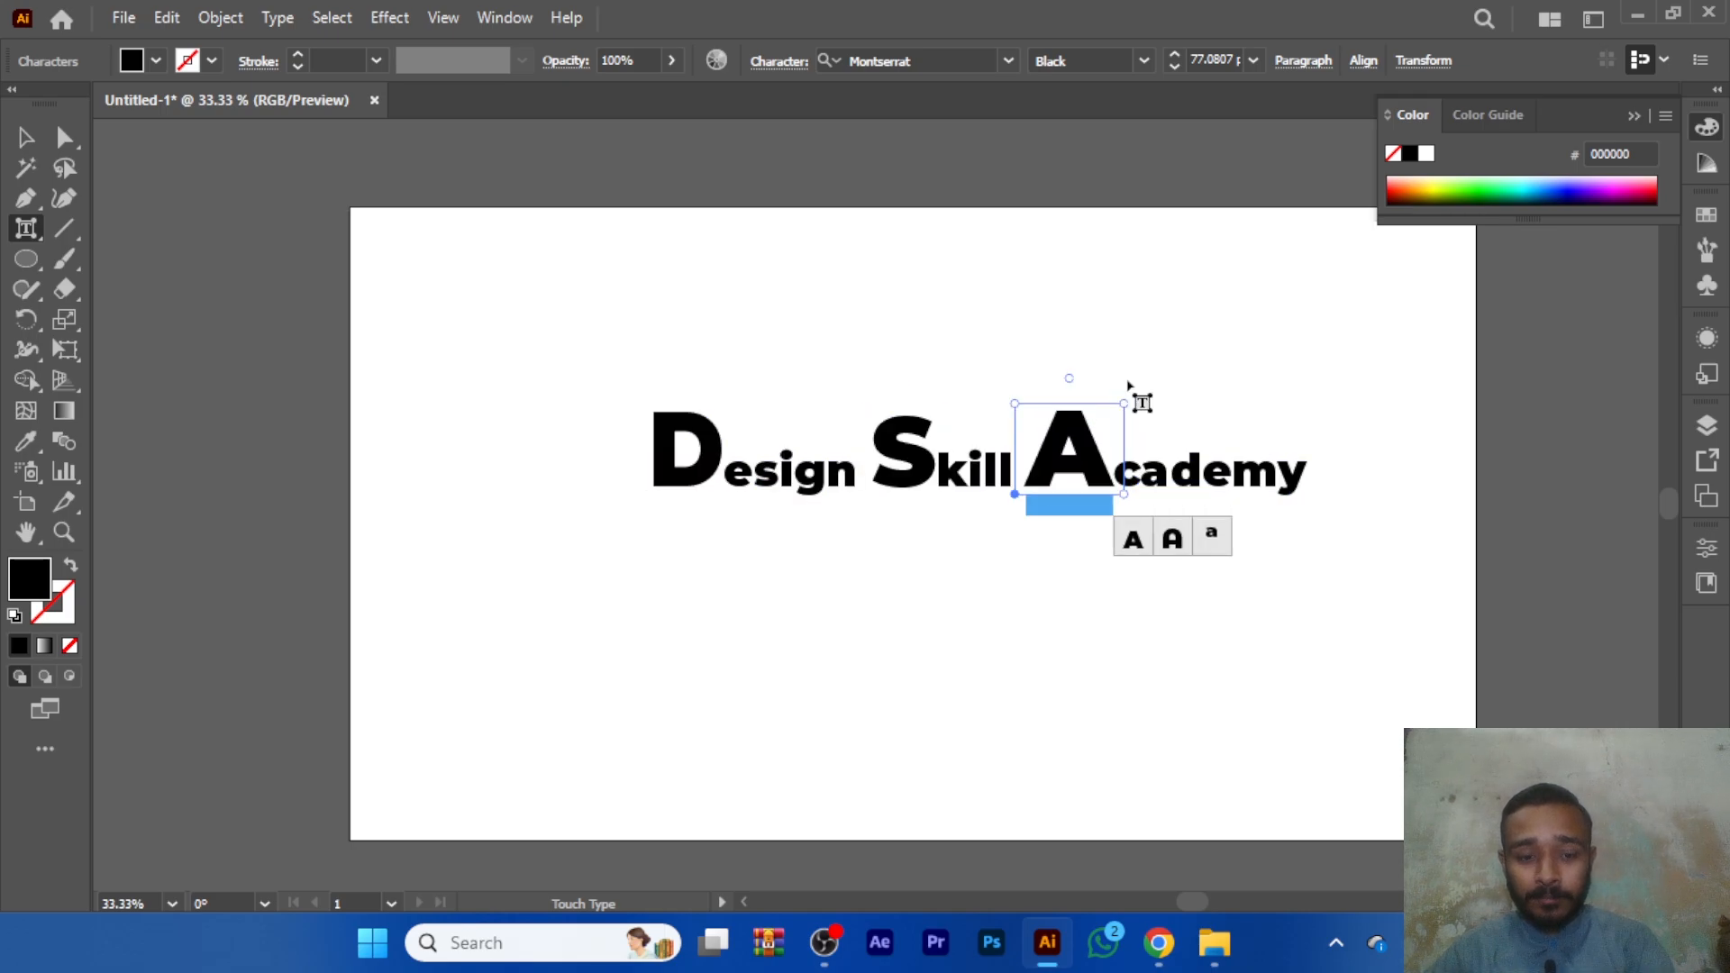
key("v")
left_click_drag(1084, 461, 1008, 498)
key("ctrl+z")
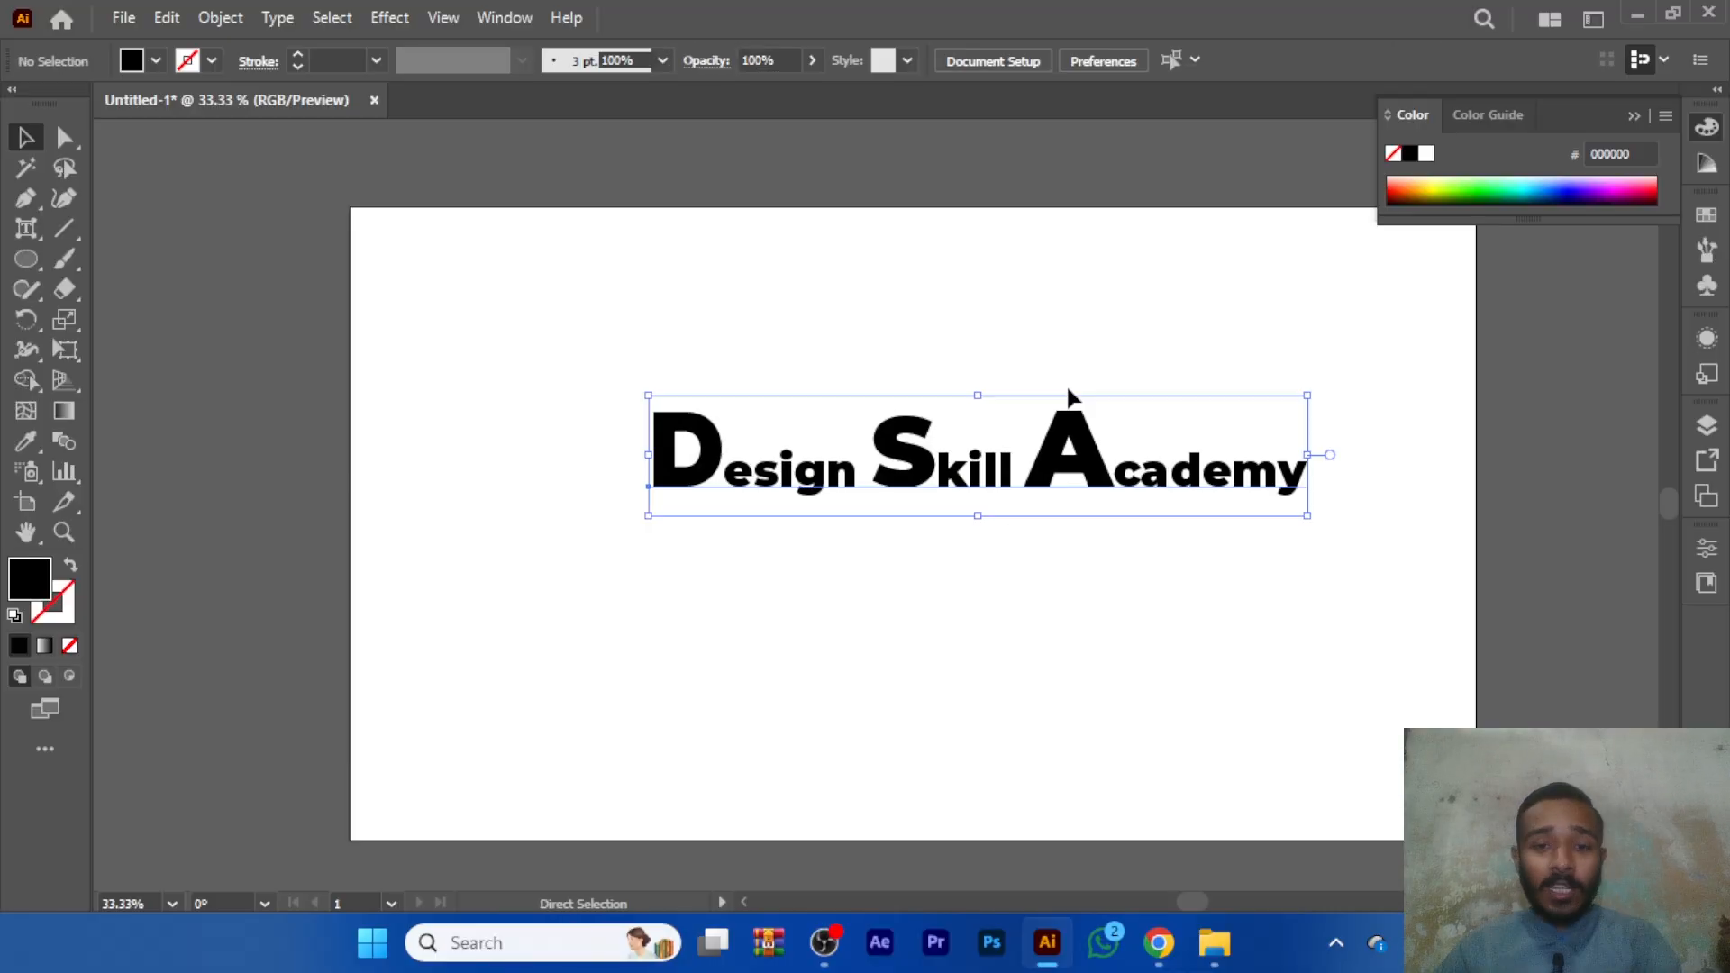
- Rotate the letter A of "Academy" upside down with the Touch Type tool and shift it slightly downward
left_click(26, 228)
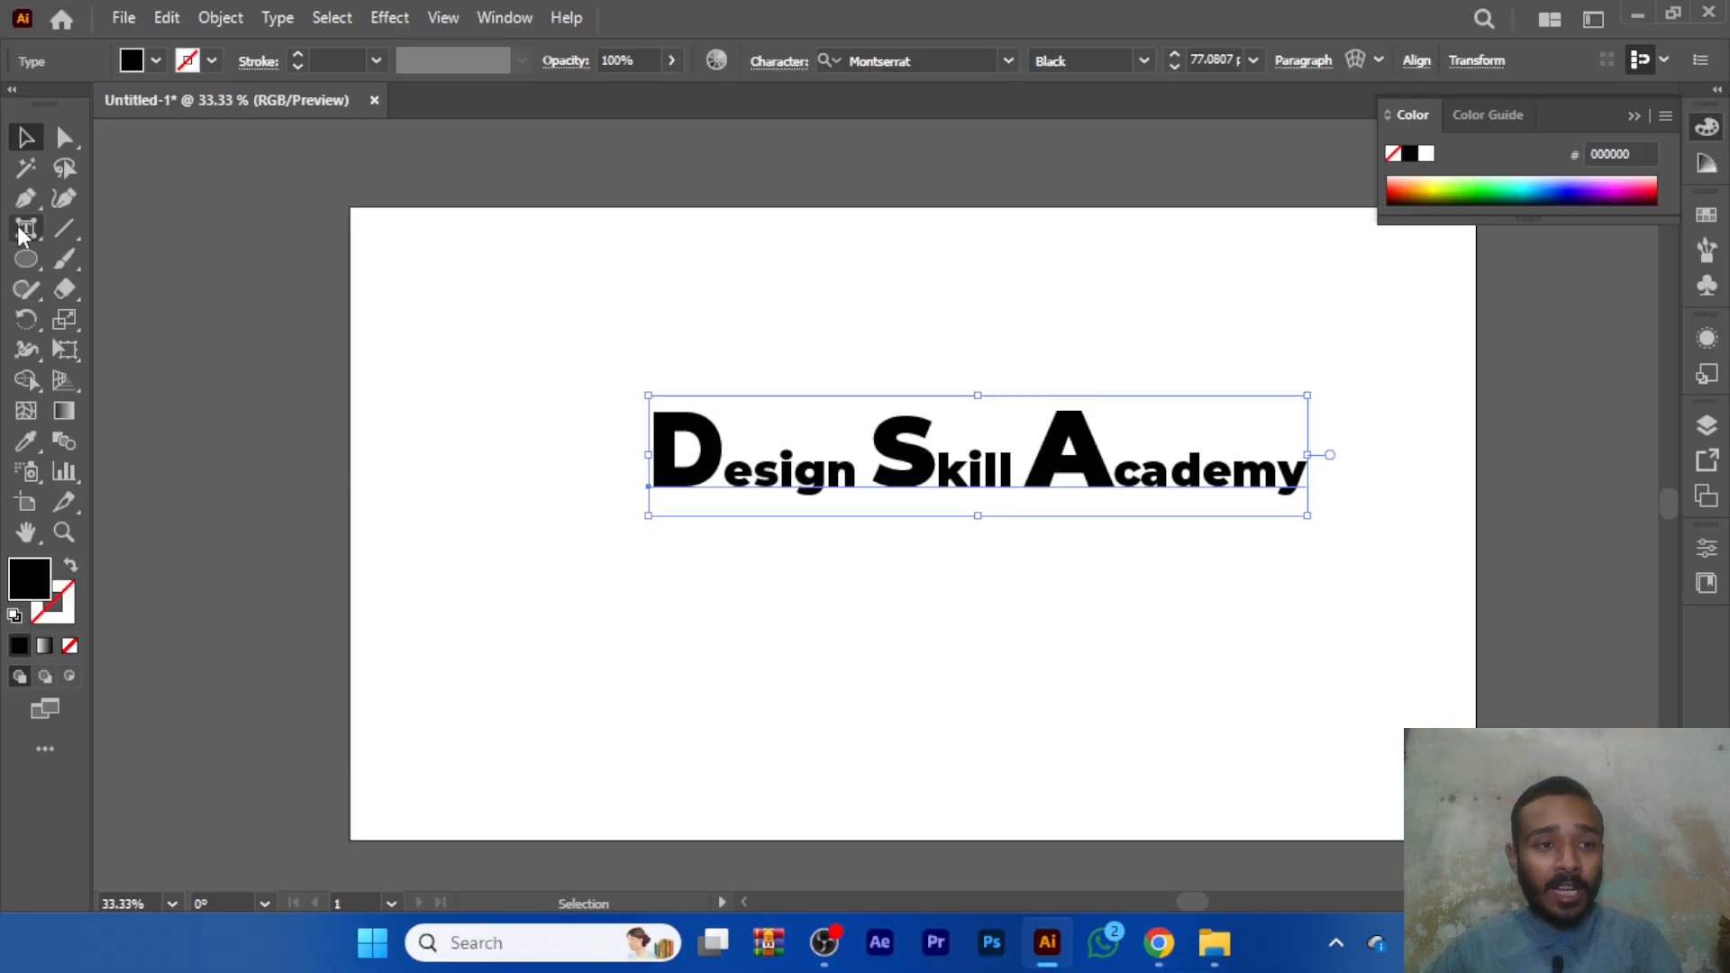
left_click(1070, 455)
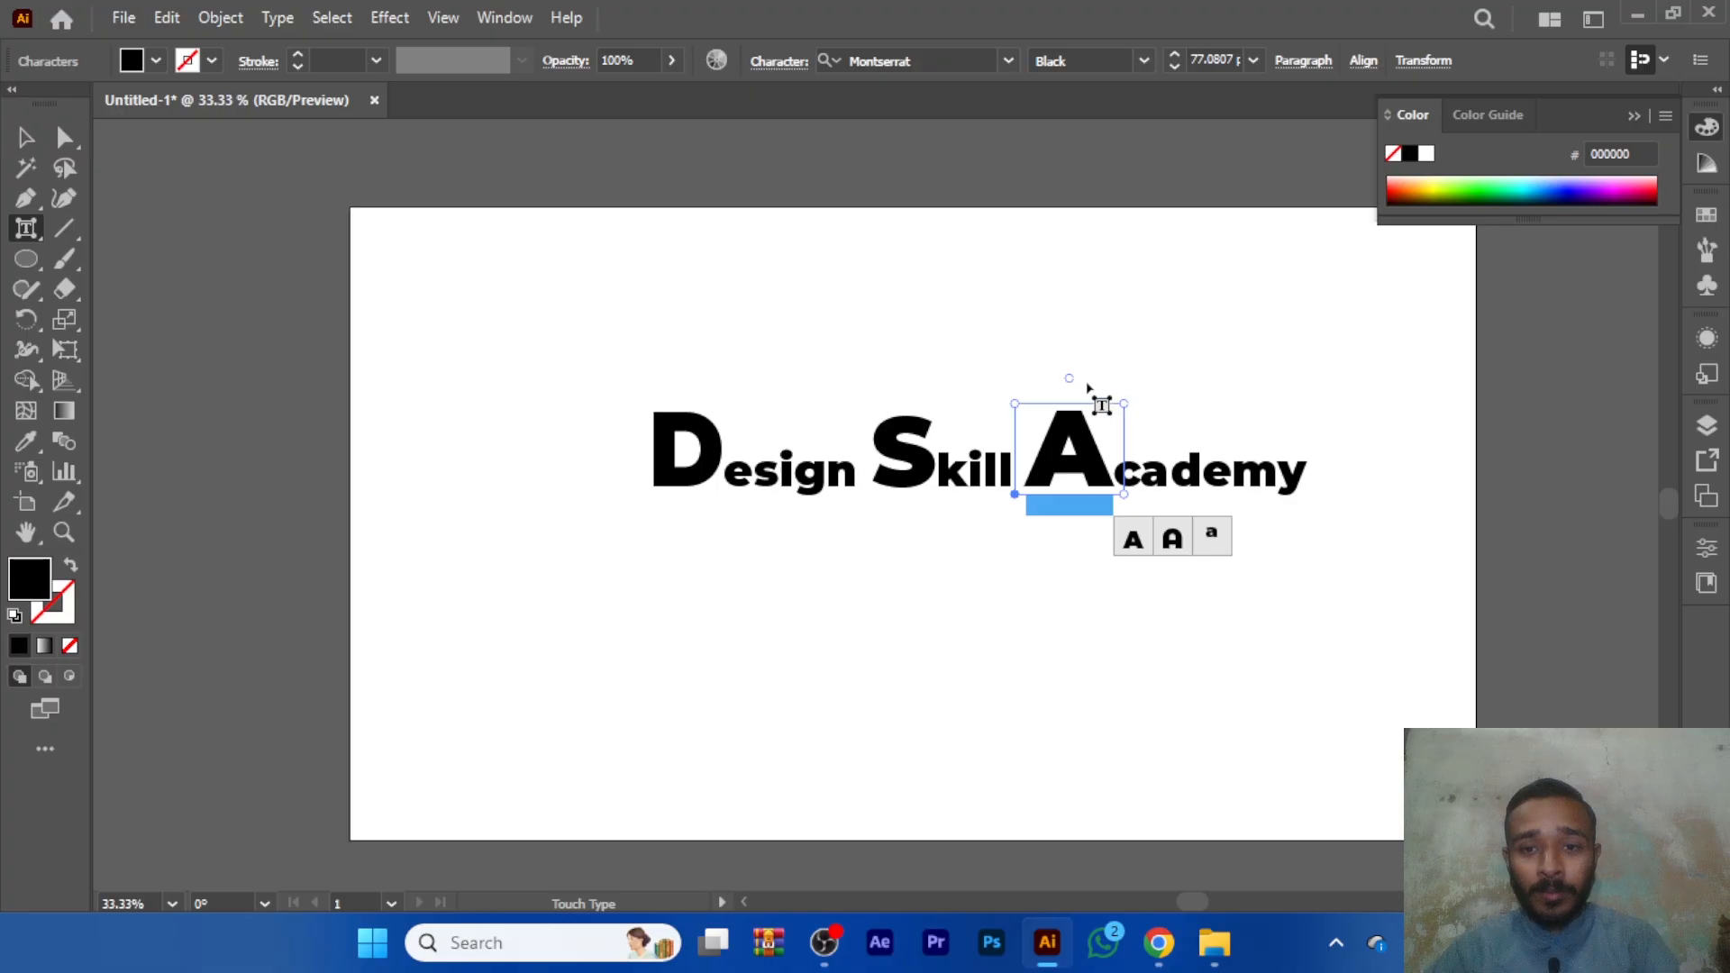
left_click_drag(1076, 378, 1071, 503)
left_click_drag(1073, 436, 1074, 463)
left_click(1031, 618)
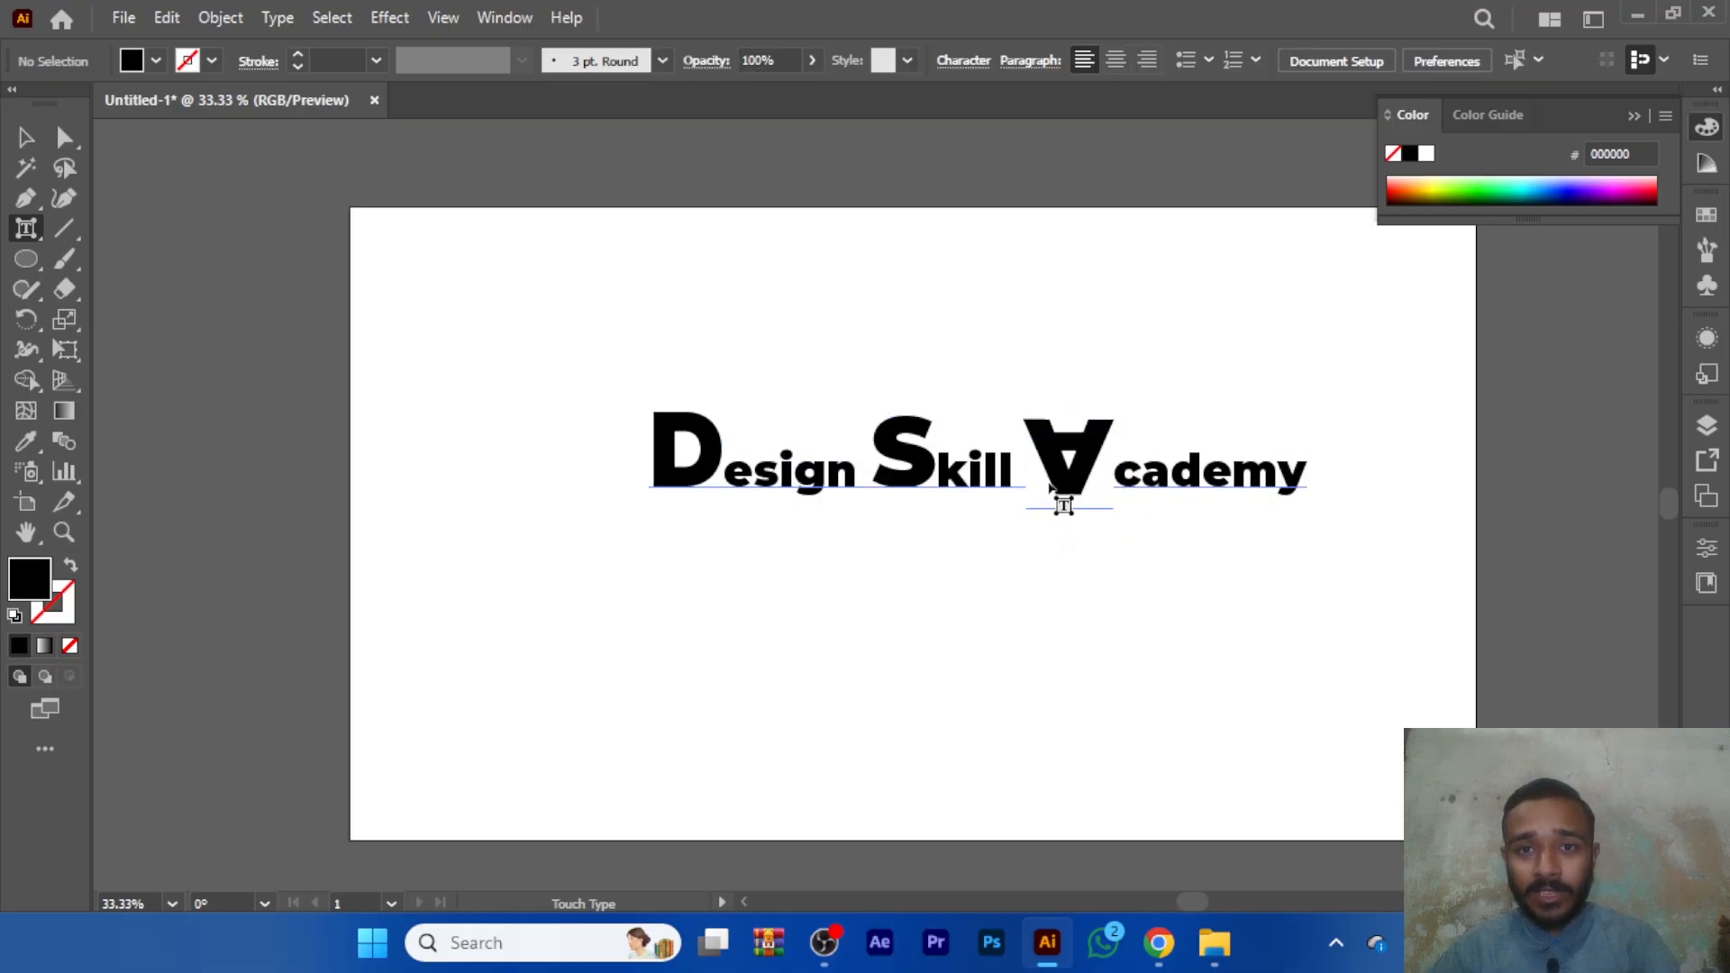
- Rotate the letter k of "Skill" by 180 degrees with the Touch Type tool
left_click(955, 477)
left_click_drag(955, 424, 972, 464)
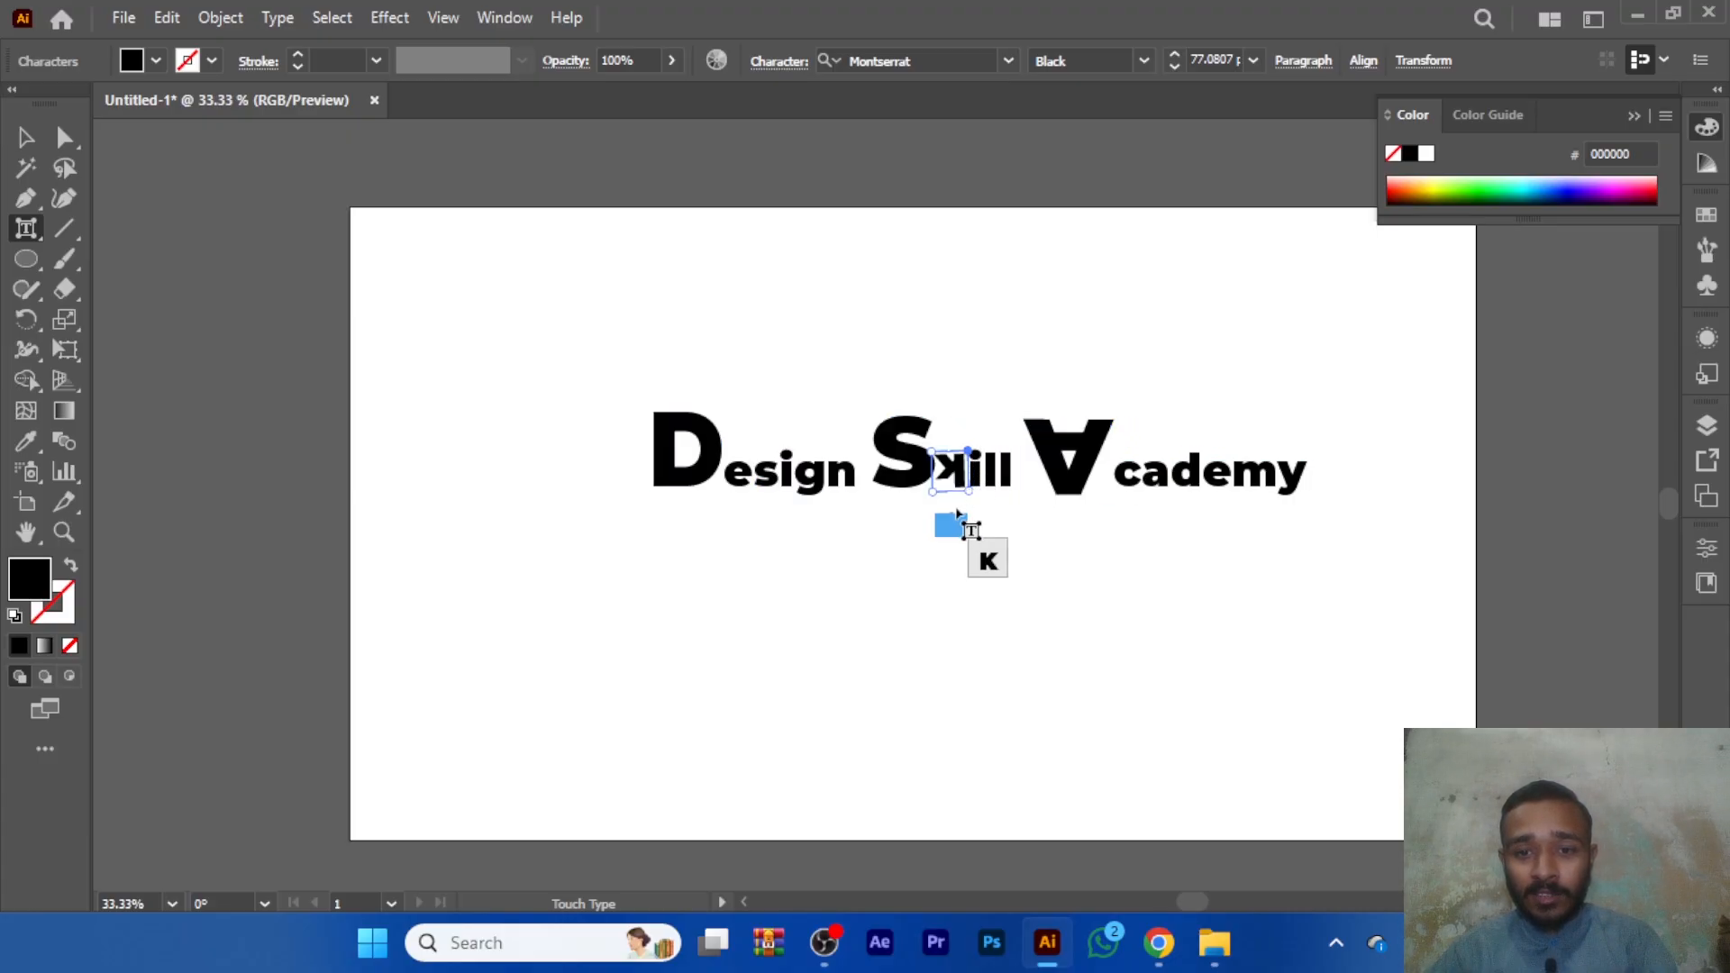
left_click(1068, 459)
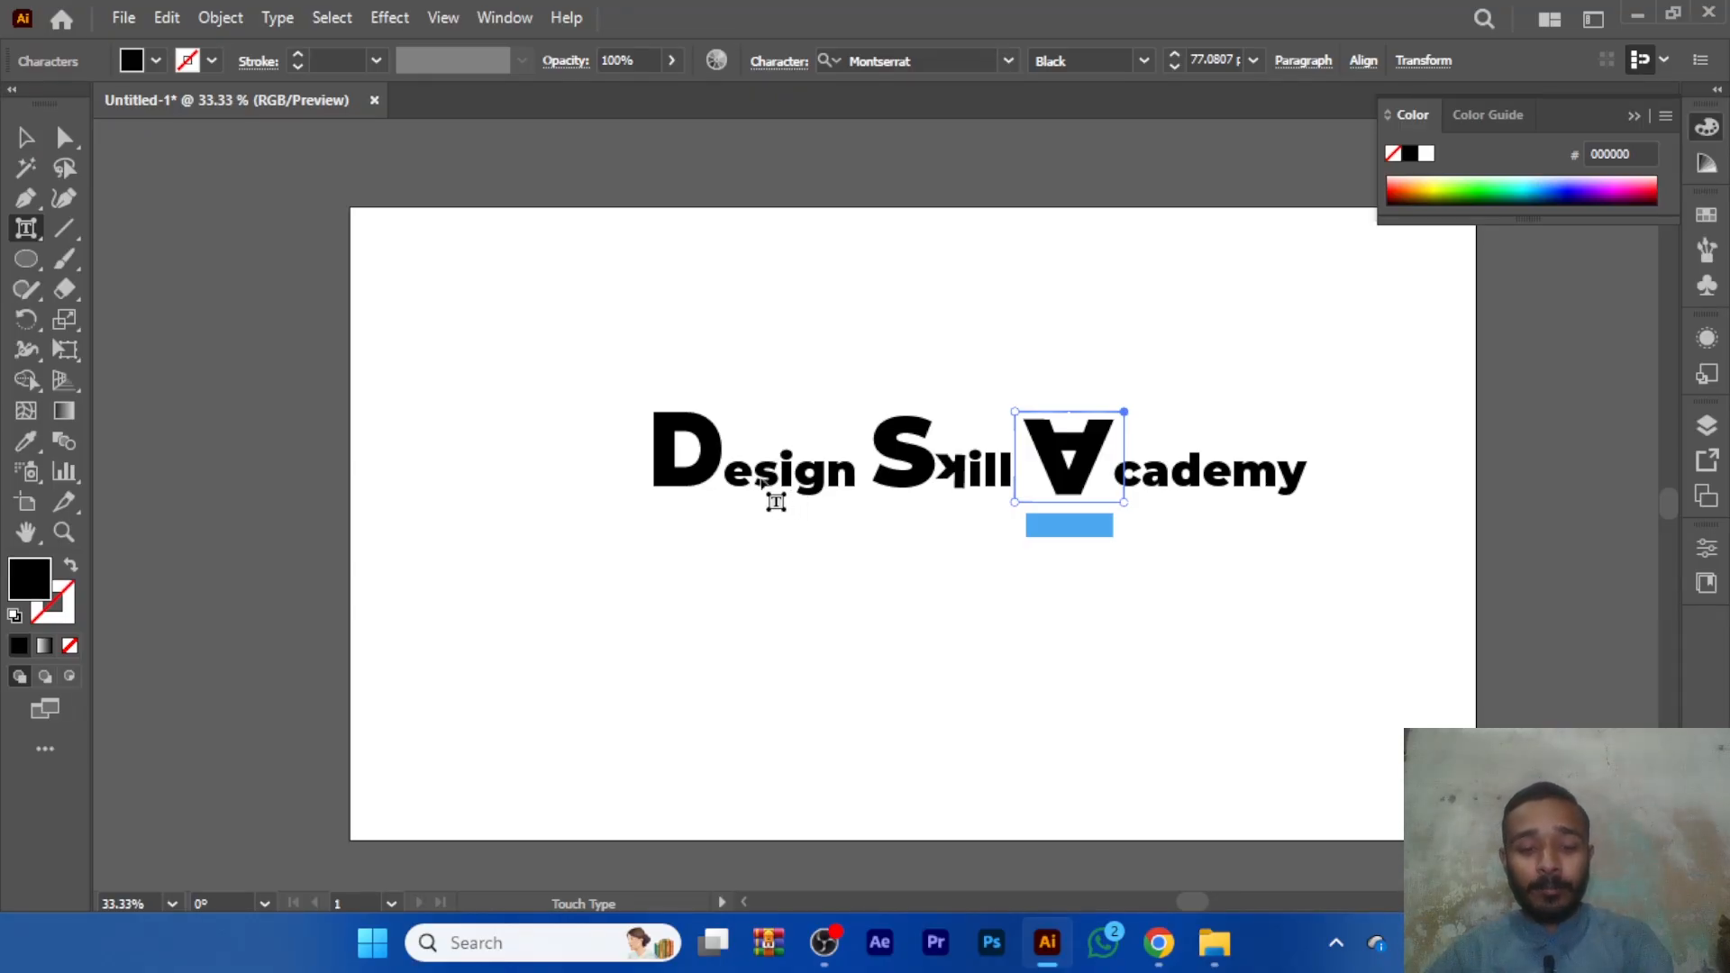
- Delete the whole "Design Skill Academy" text, leaving the artboard empty
key("Escape")
left_click_drag(592, 338, 1371, 635)
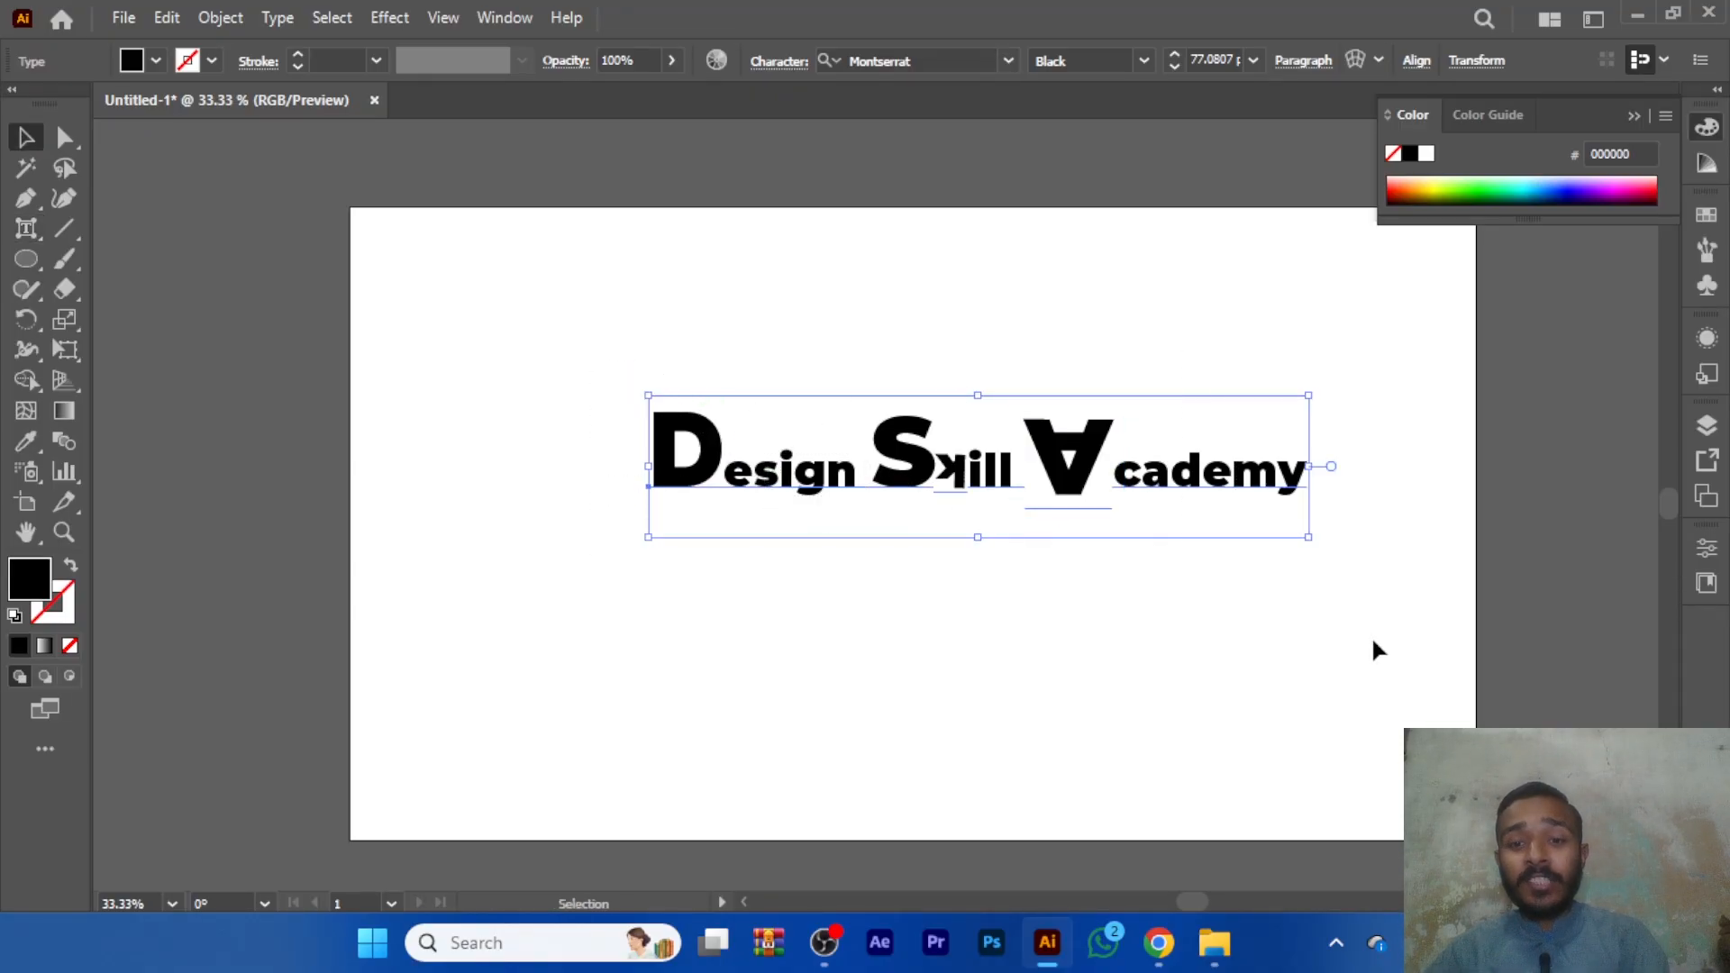
key("Delete")
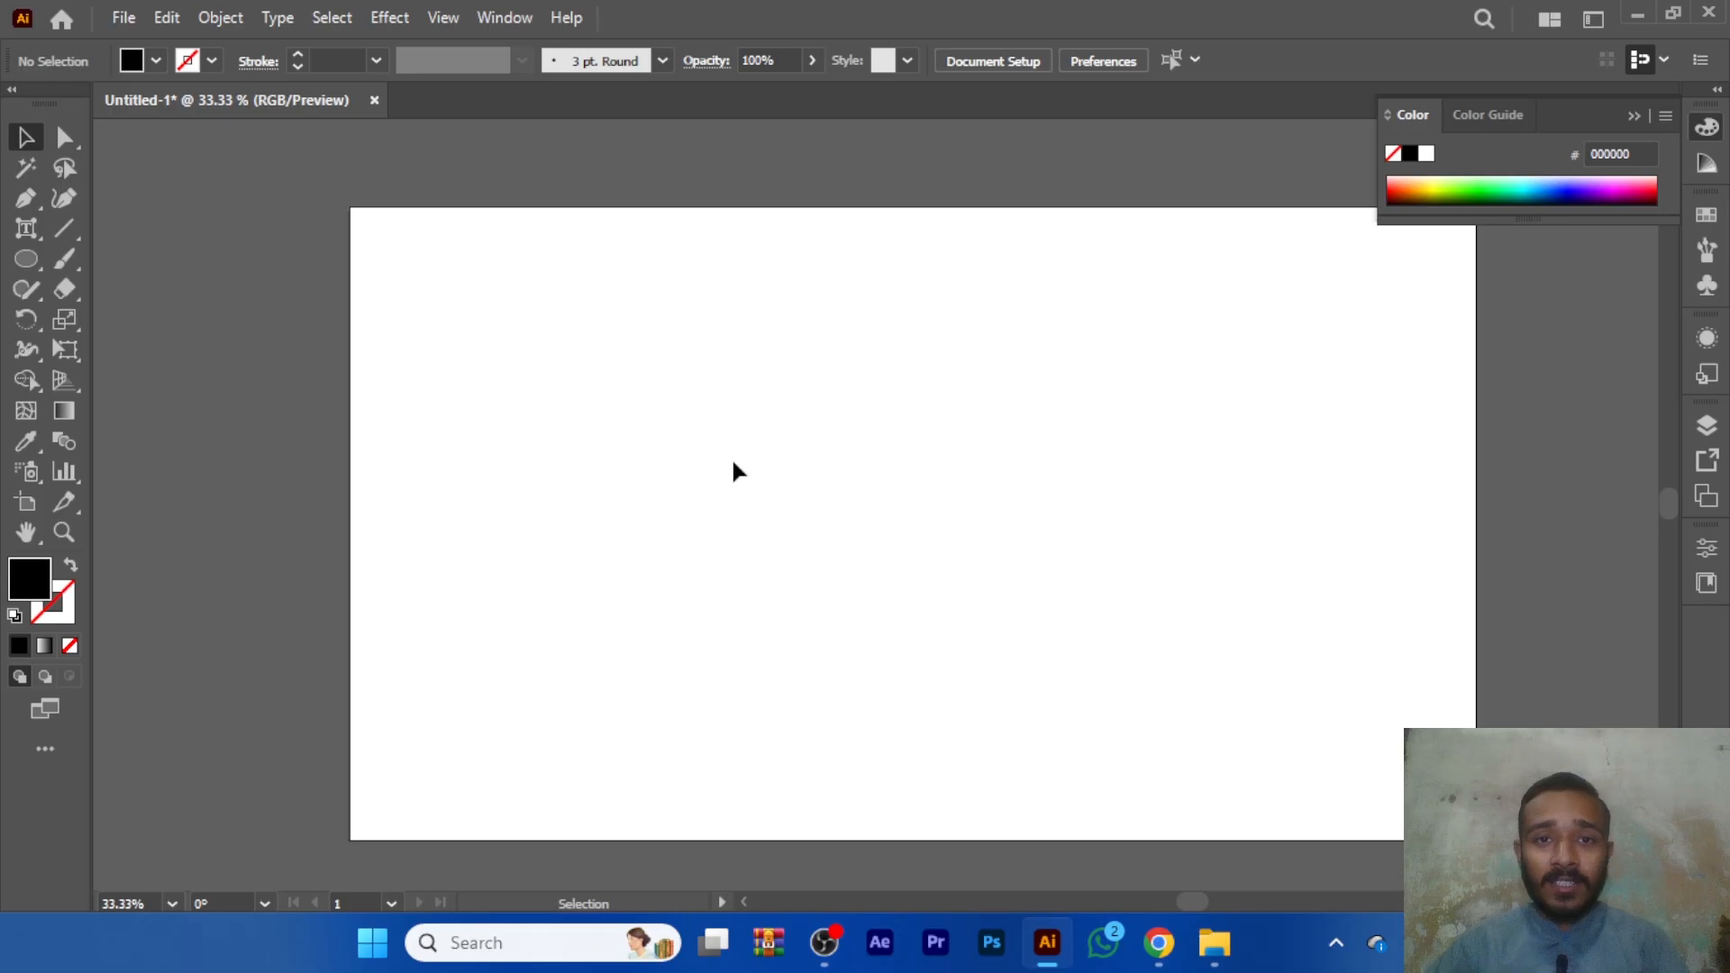
left_click(29, 234)
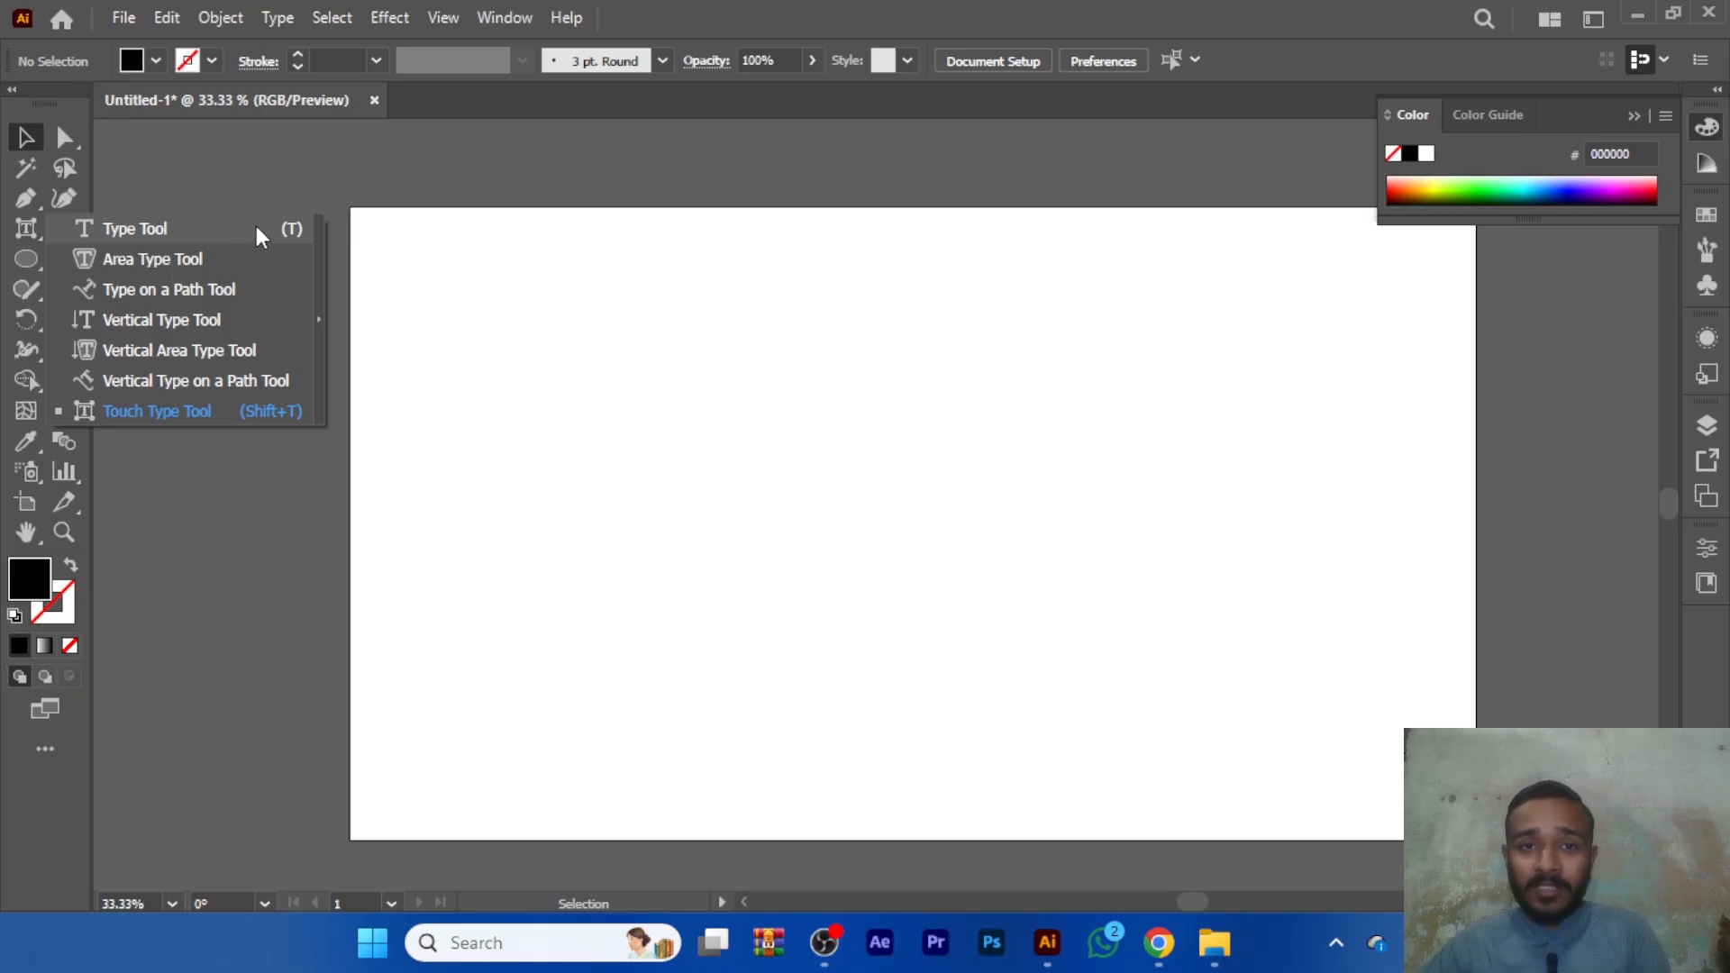
left_click(485, 652)
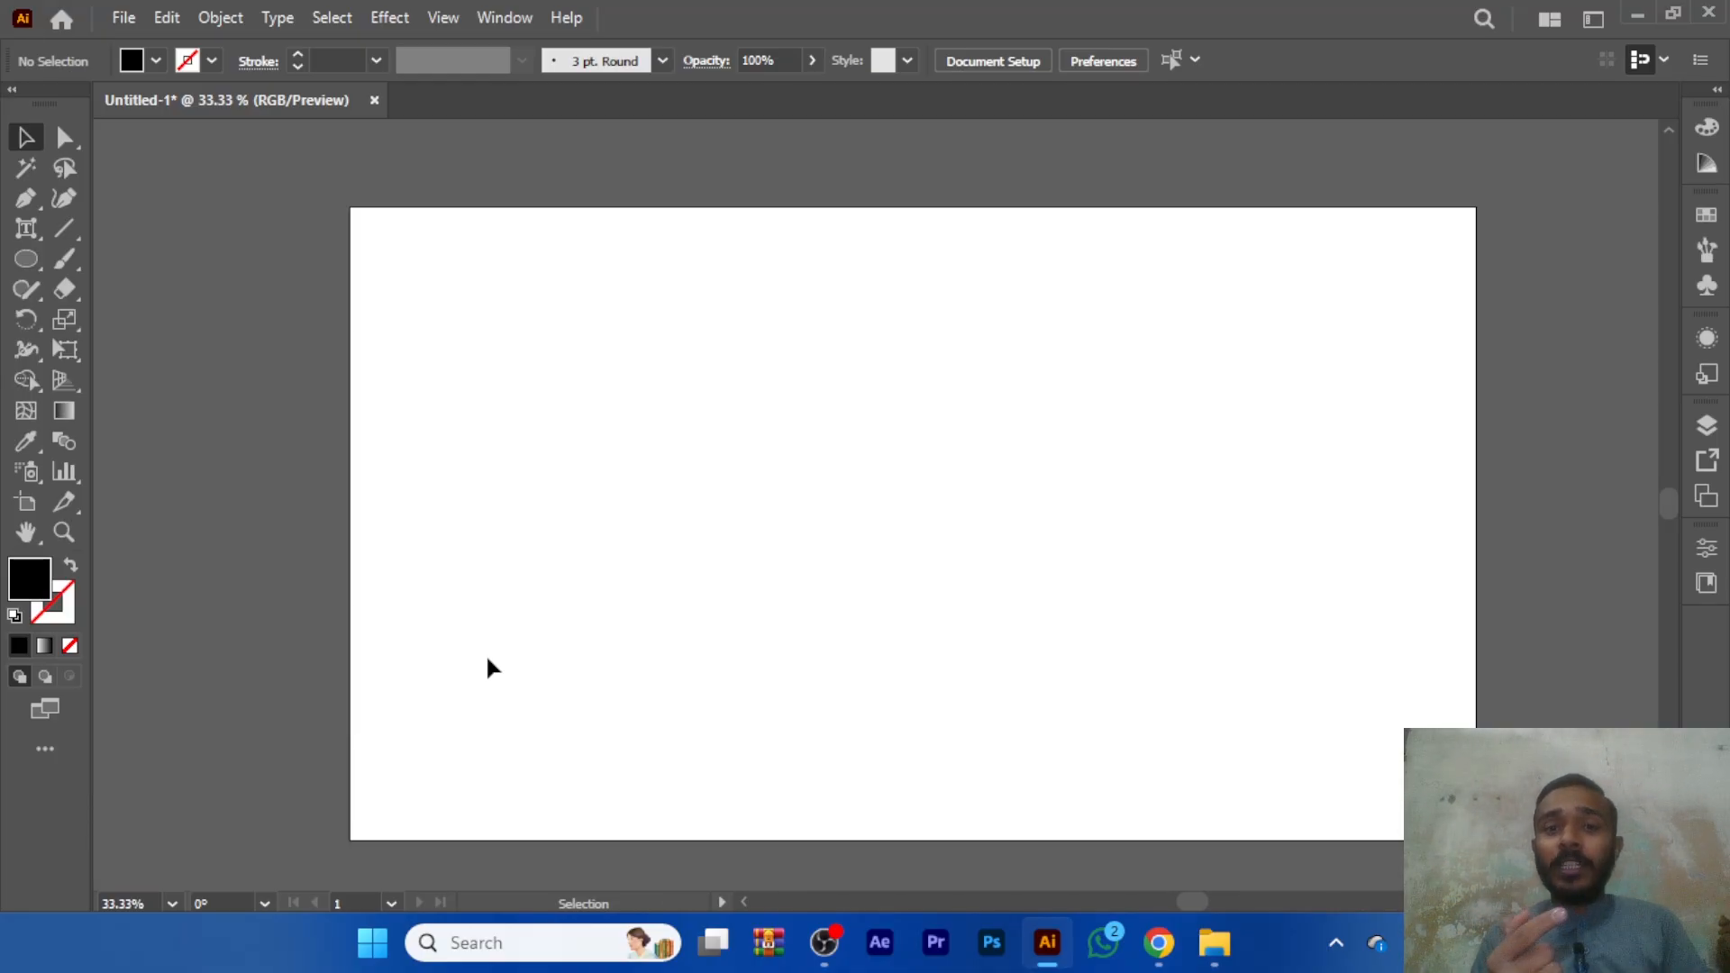
- Activate the Line Segment tool and swap fill and stroke for a black 6 pt stroke without fill
left_click(76, 230)
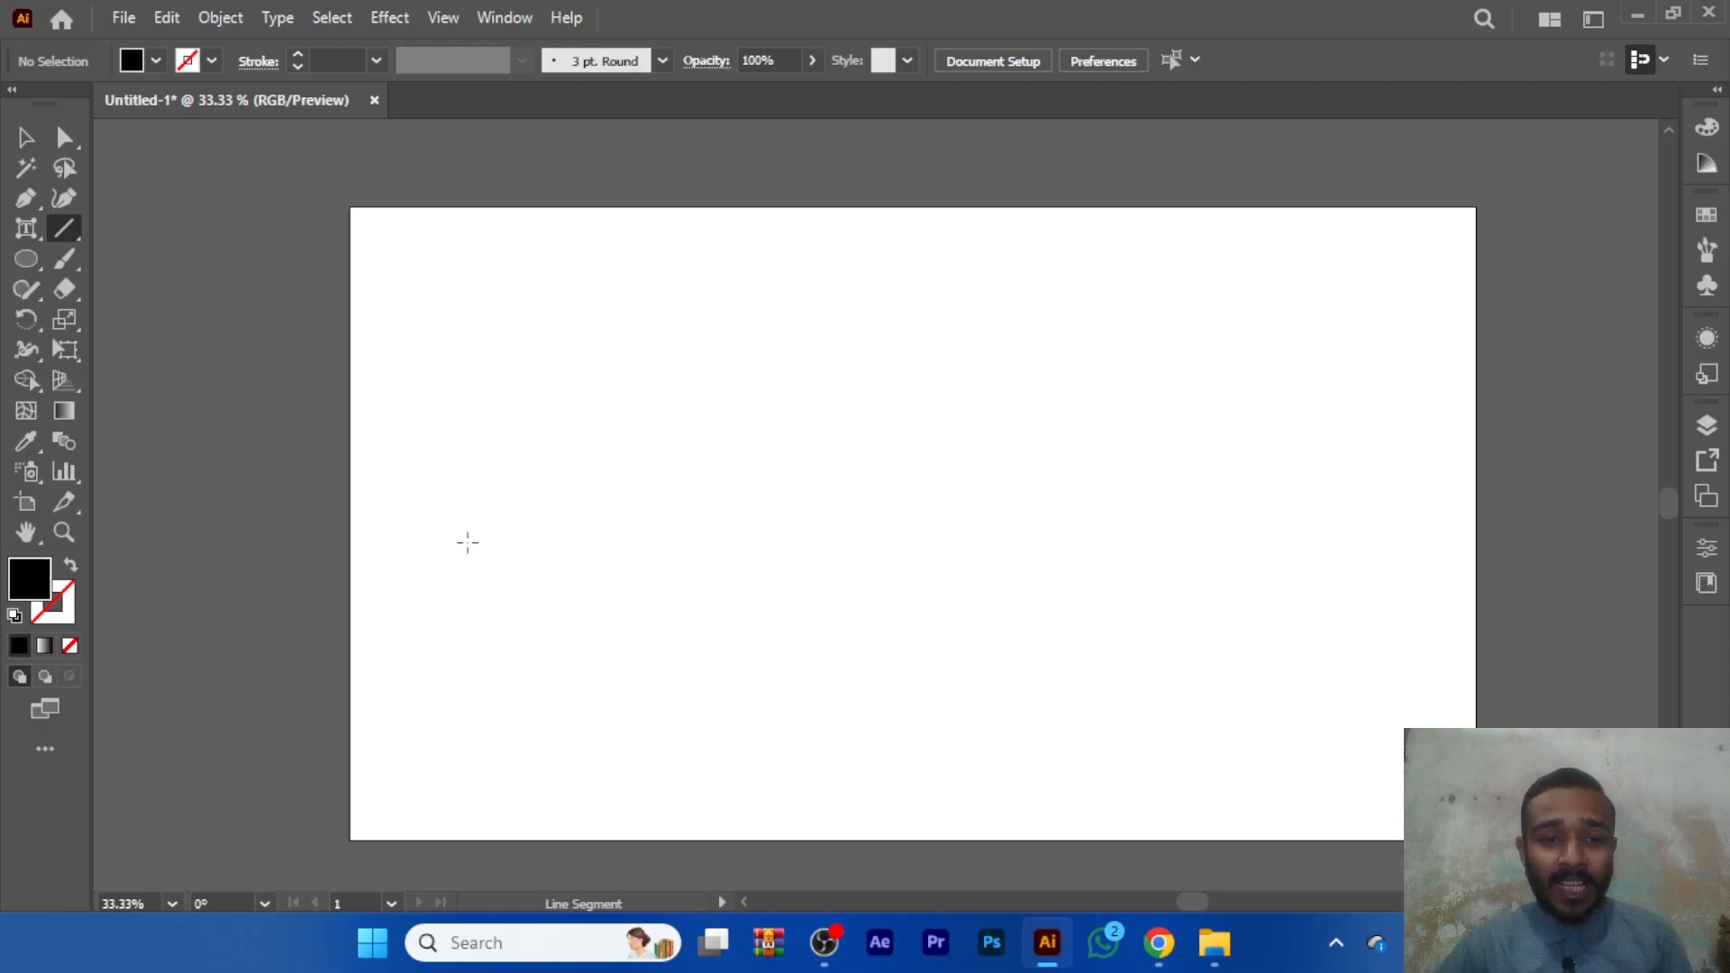
left_click(71, 563)
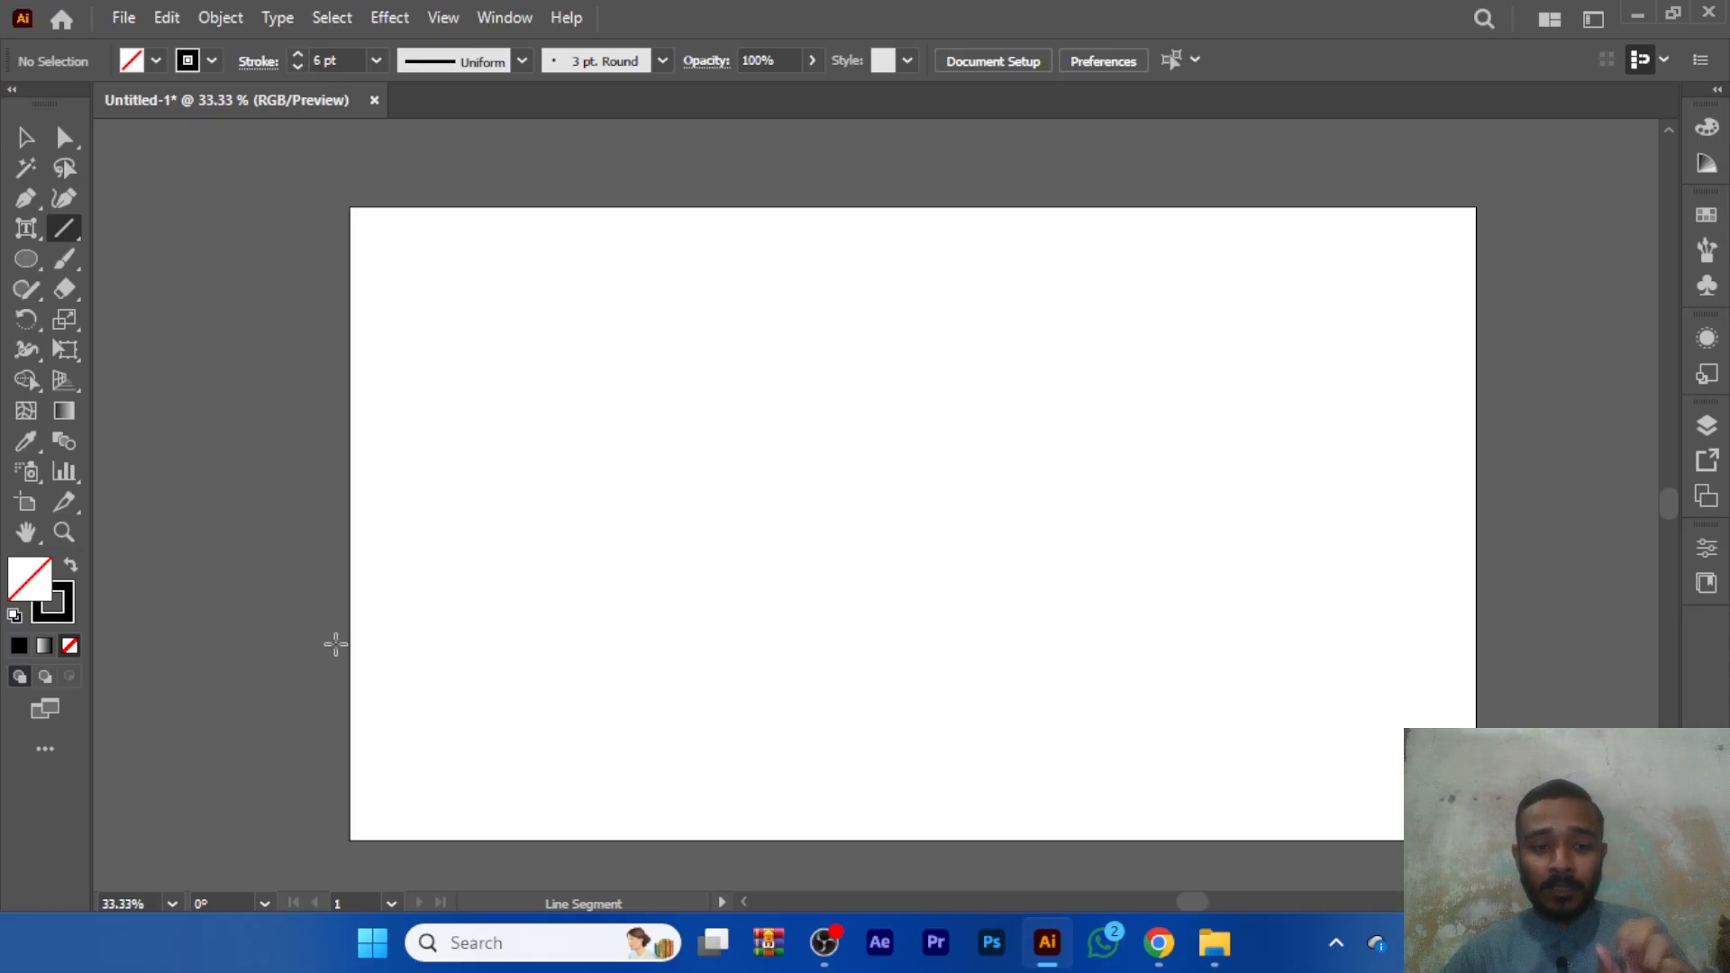
- Draw four straight lines at different angles across the artboard and undo them all
left_click_drag(335, 650, 1451, 396)
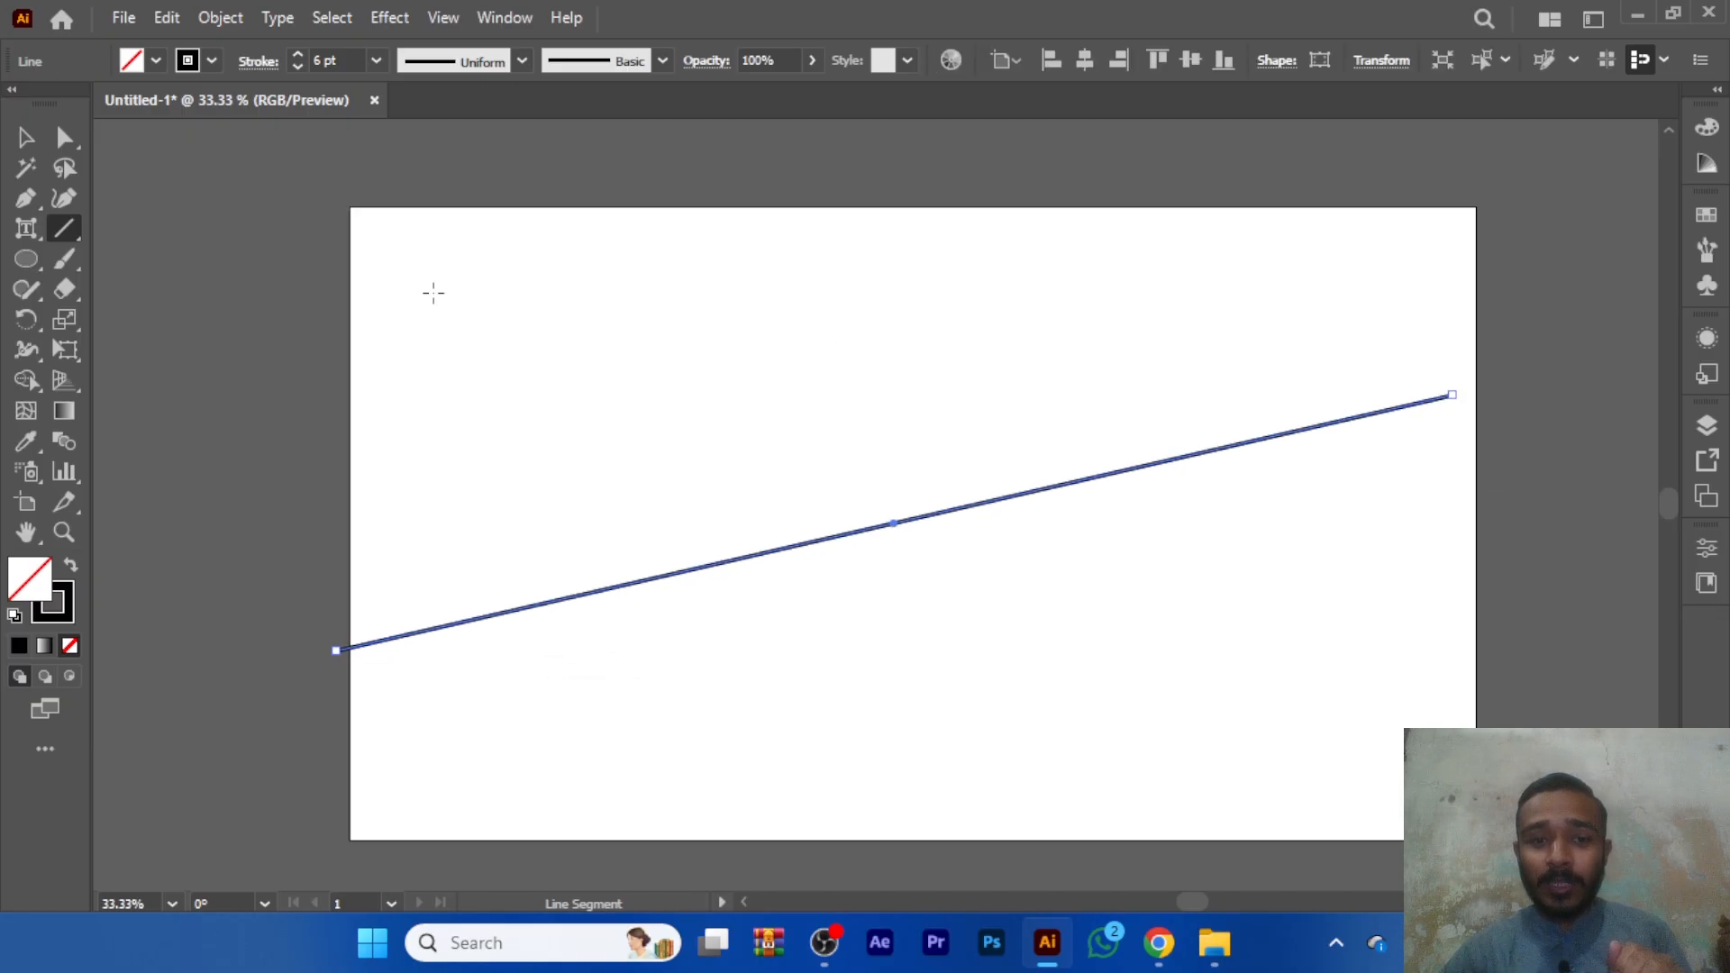
left_click_drag(312, 291, 1349, 873)
left_click_drag(893, 291, 704, 879)
left_click_drag(362, 523, 1182, 610)
key("ctrl+z")
key("ctrl+z")
key("ctrl+z")
key("ctrl+z")
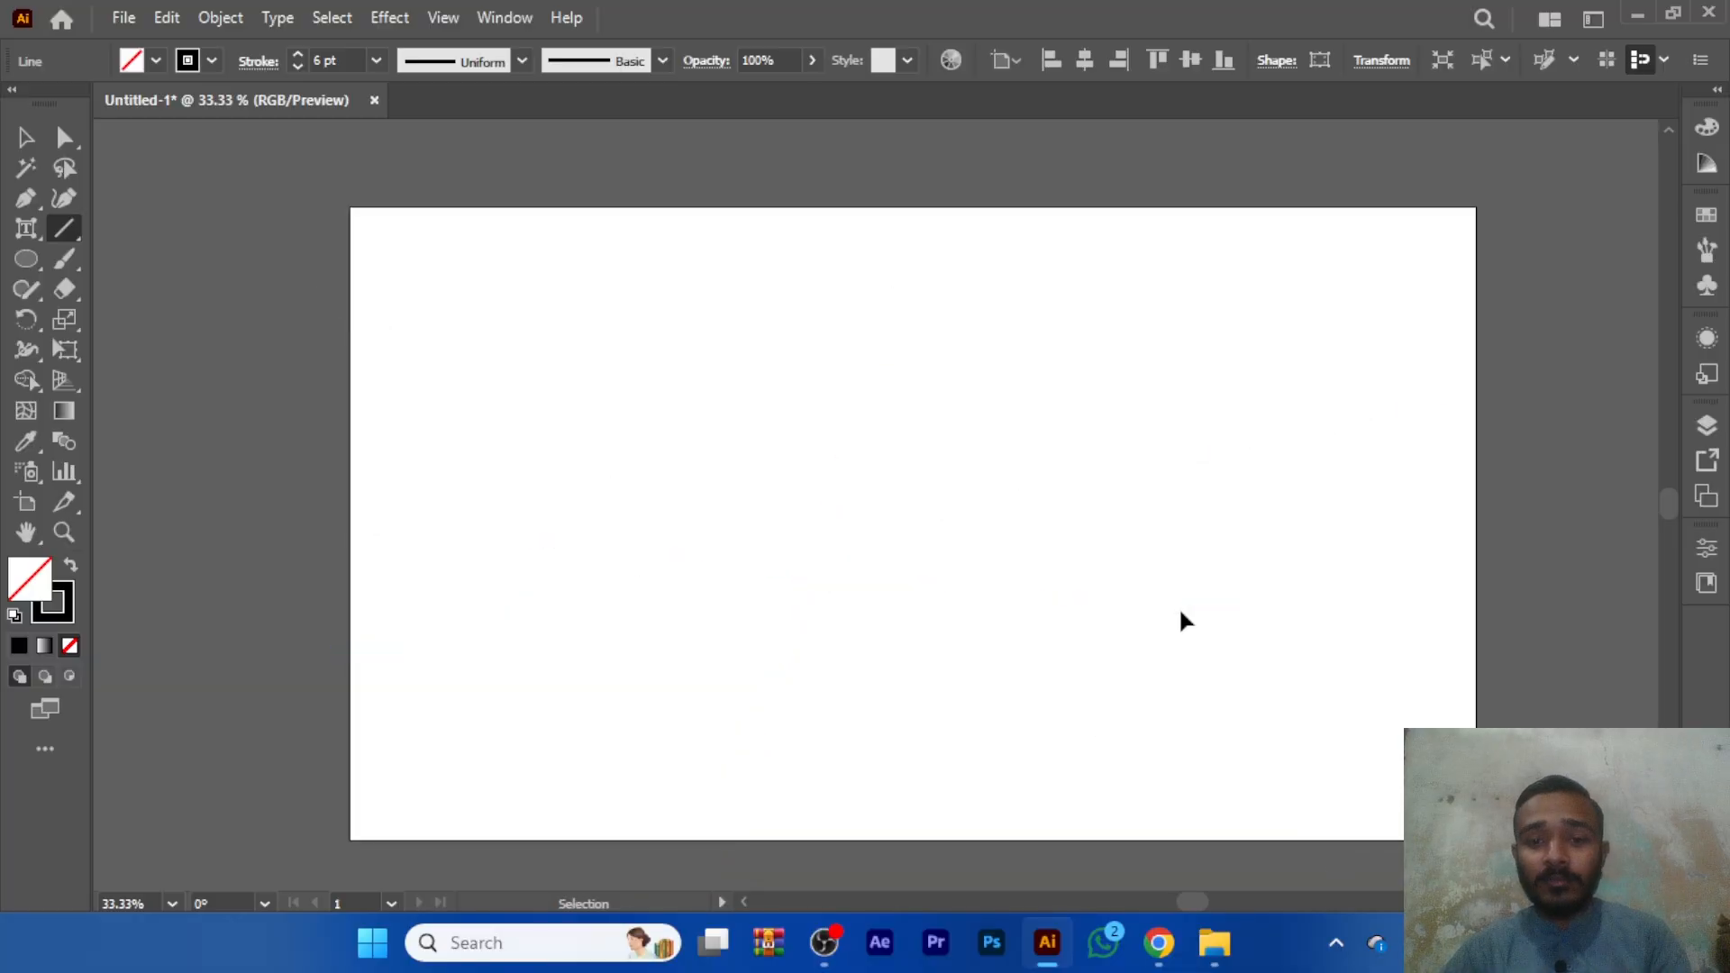
- Draw a perfectly horizontal line spanning the full width of the artboard
mouse_move(203, 548)
left_mouse_down()
mouse_move(791, 491)
mouse_move(1572, 547)
left_mouse_up()
key("ctrl+z")
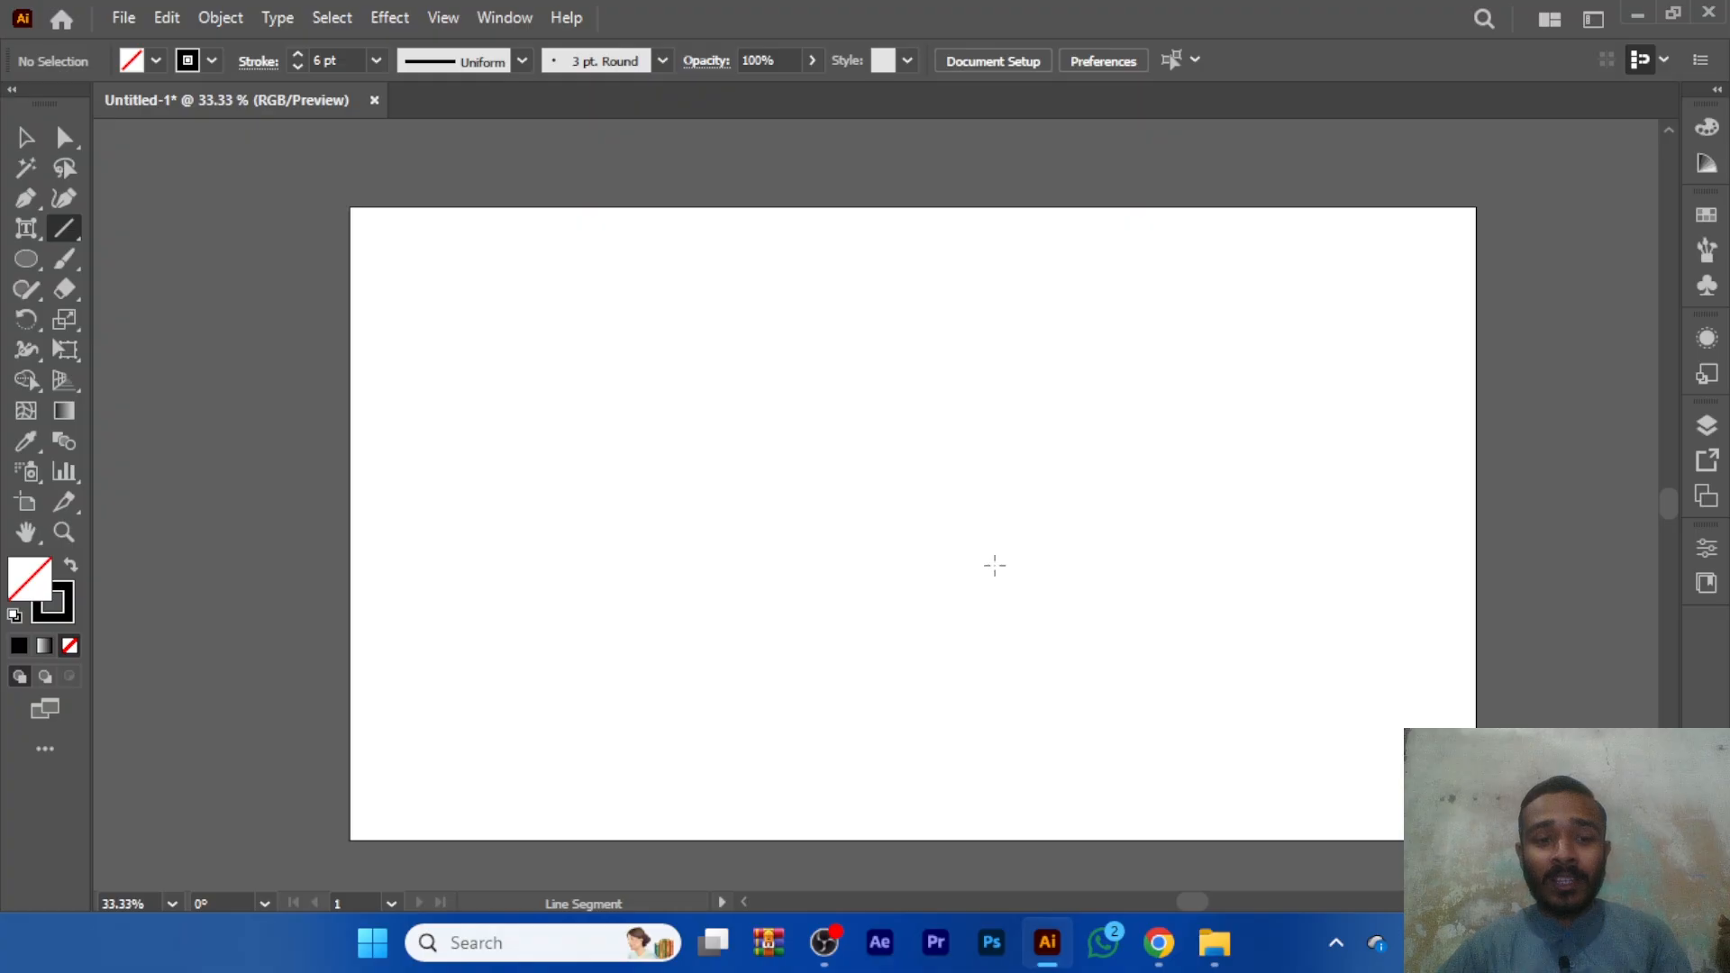
mouse_move(347, 494)
left_mouse_down()
mouse_move(1409, 560)
mouse_move(1478, 541)
left_mouse_up()
key("v")
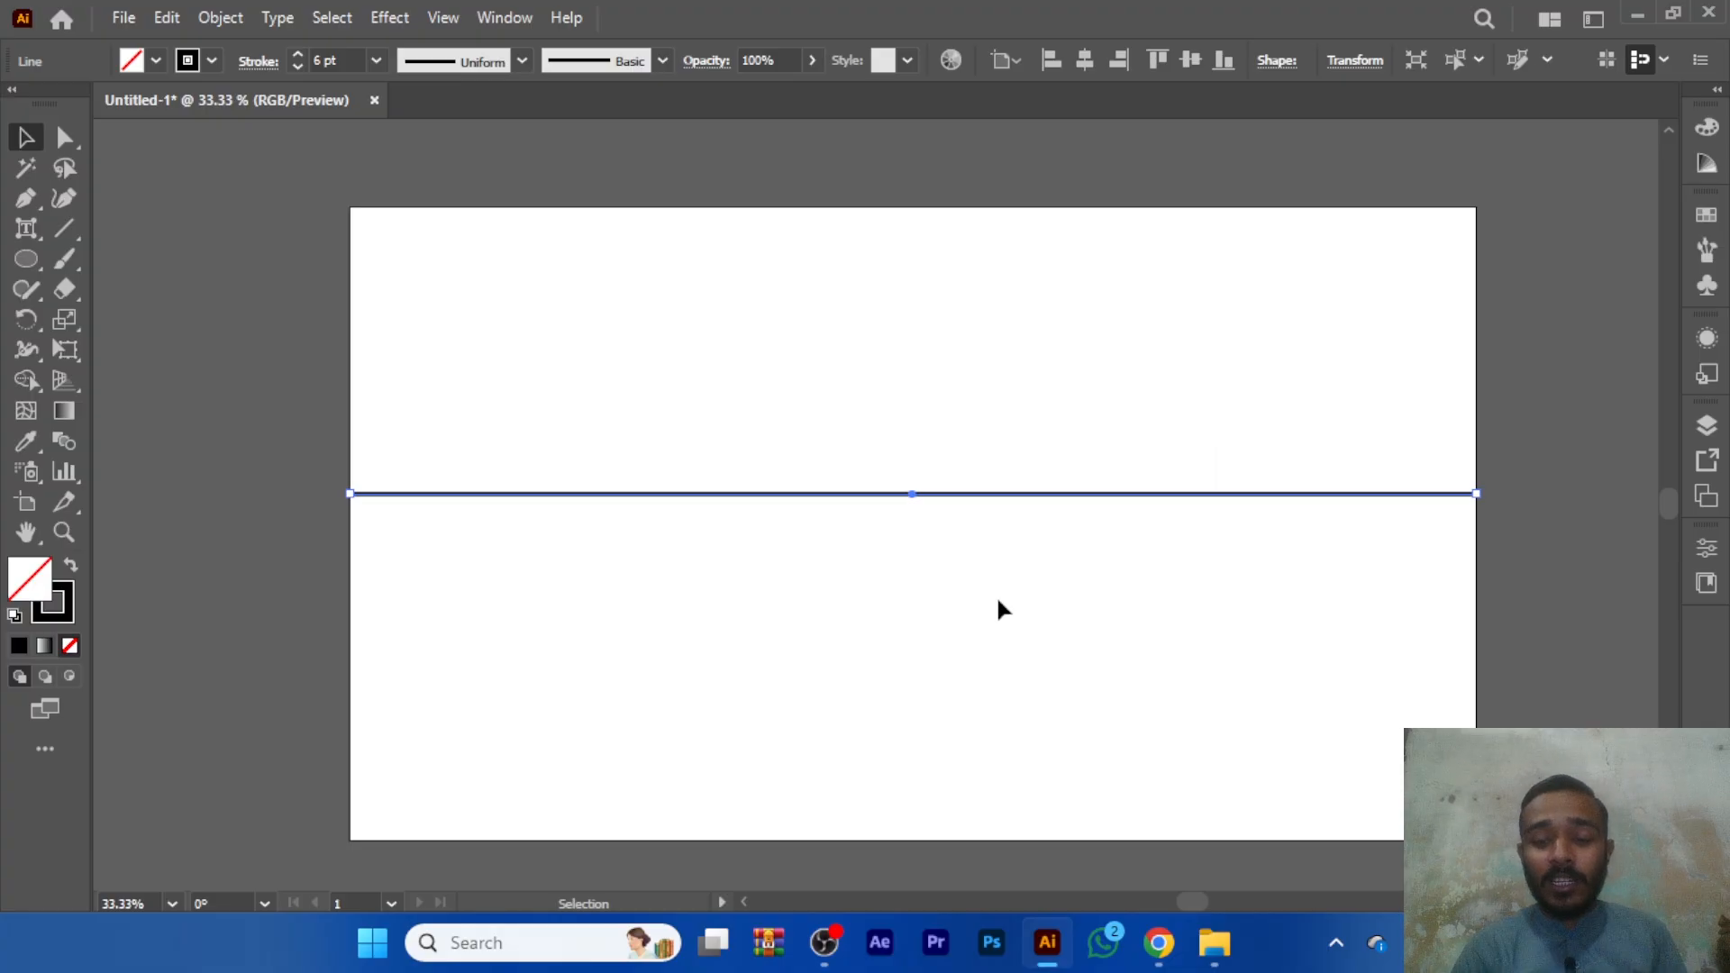
- Delete the horizontal line and draw a new one from the artboard's left edge to its right edge with the Line Segment tool
key("Delete")
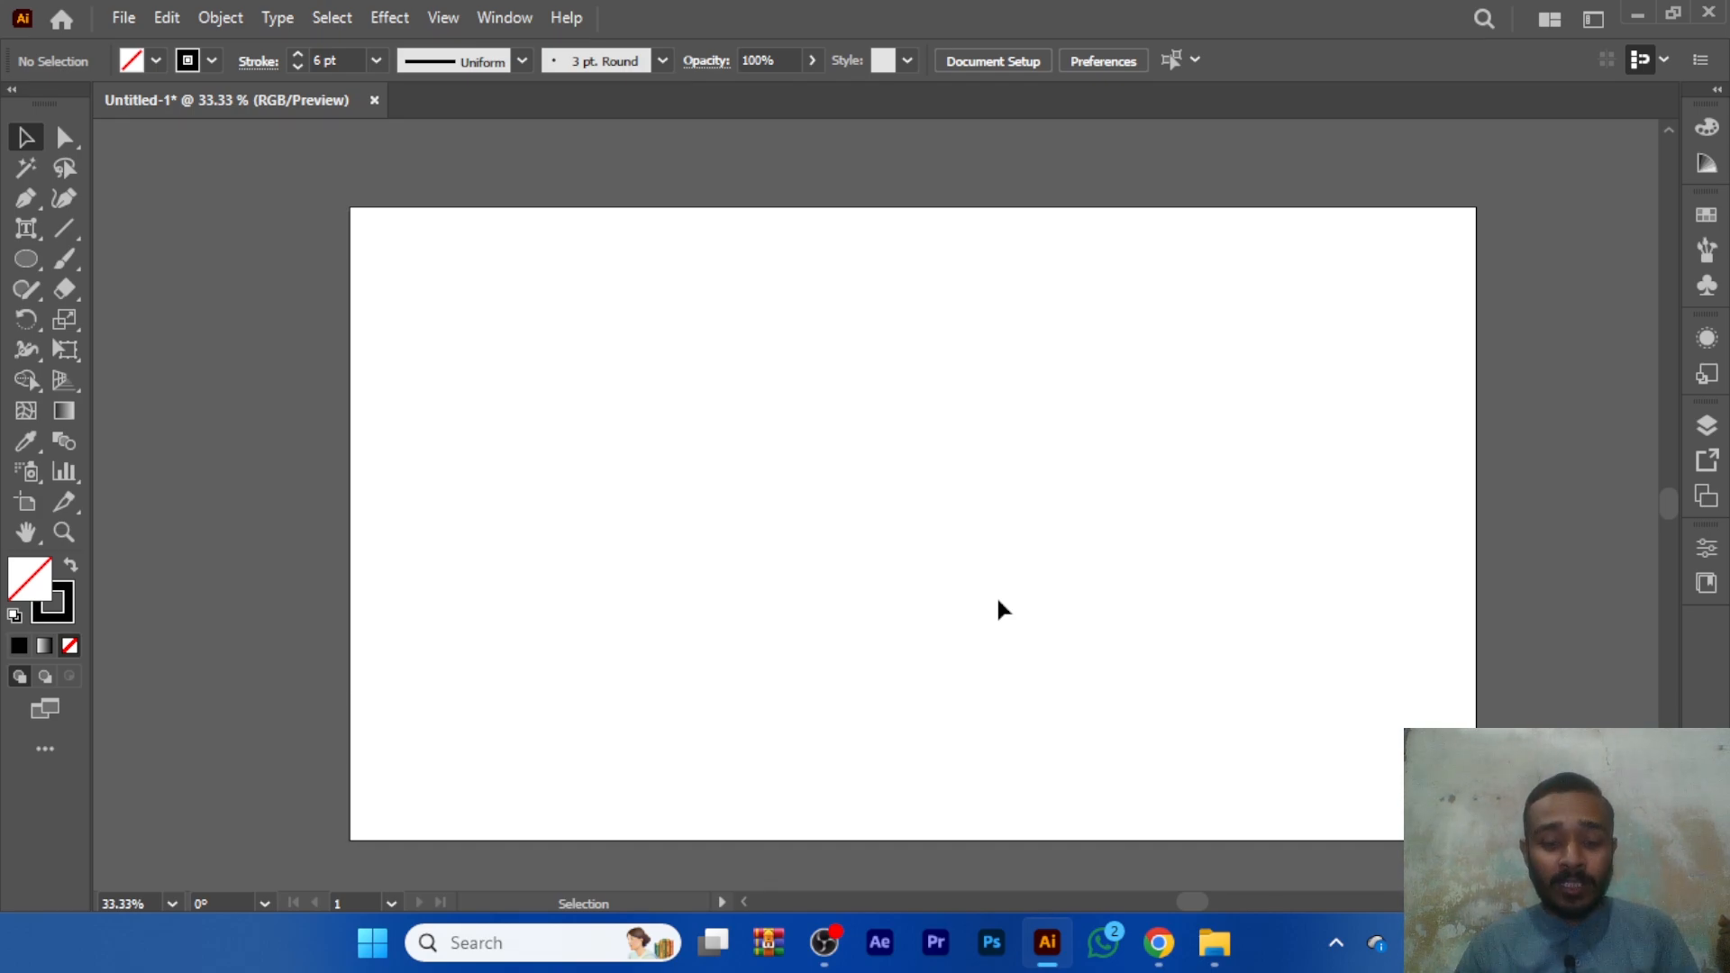
left_click(61, 231)
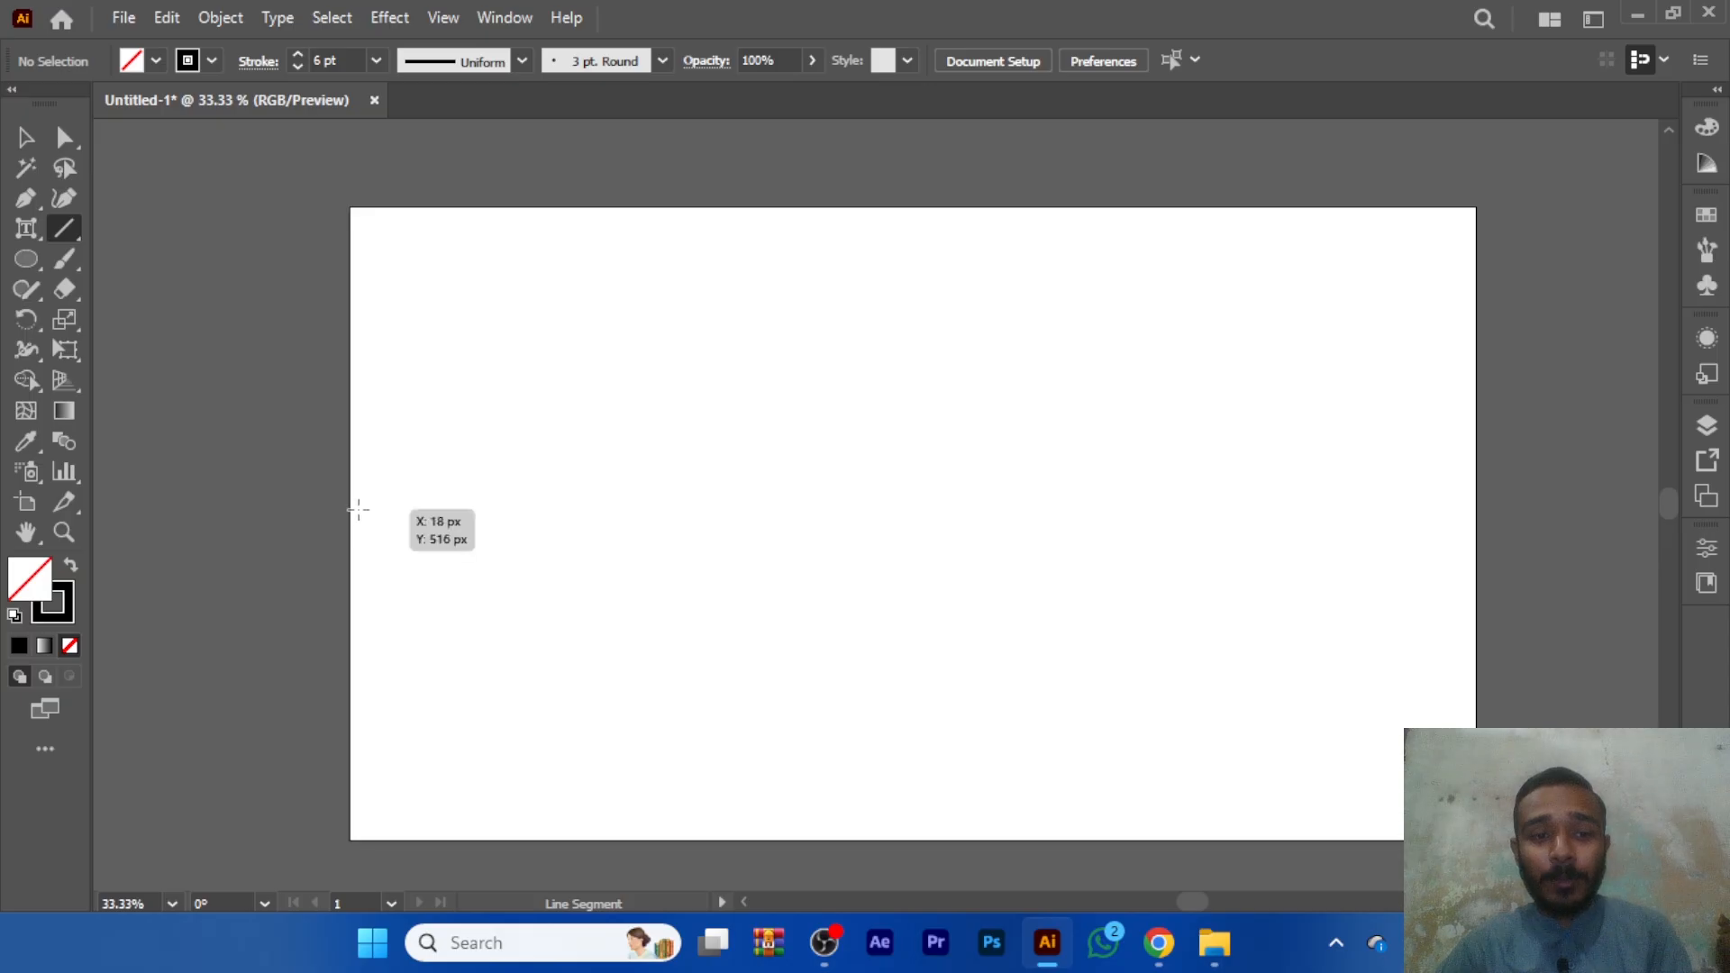
left_click_drag(353, 509, 1408, 557)
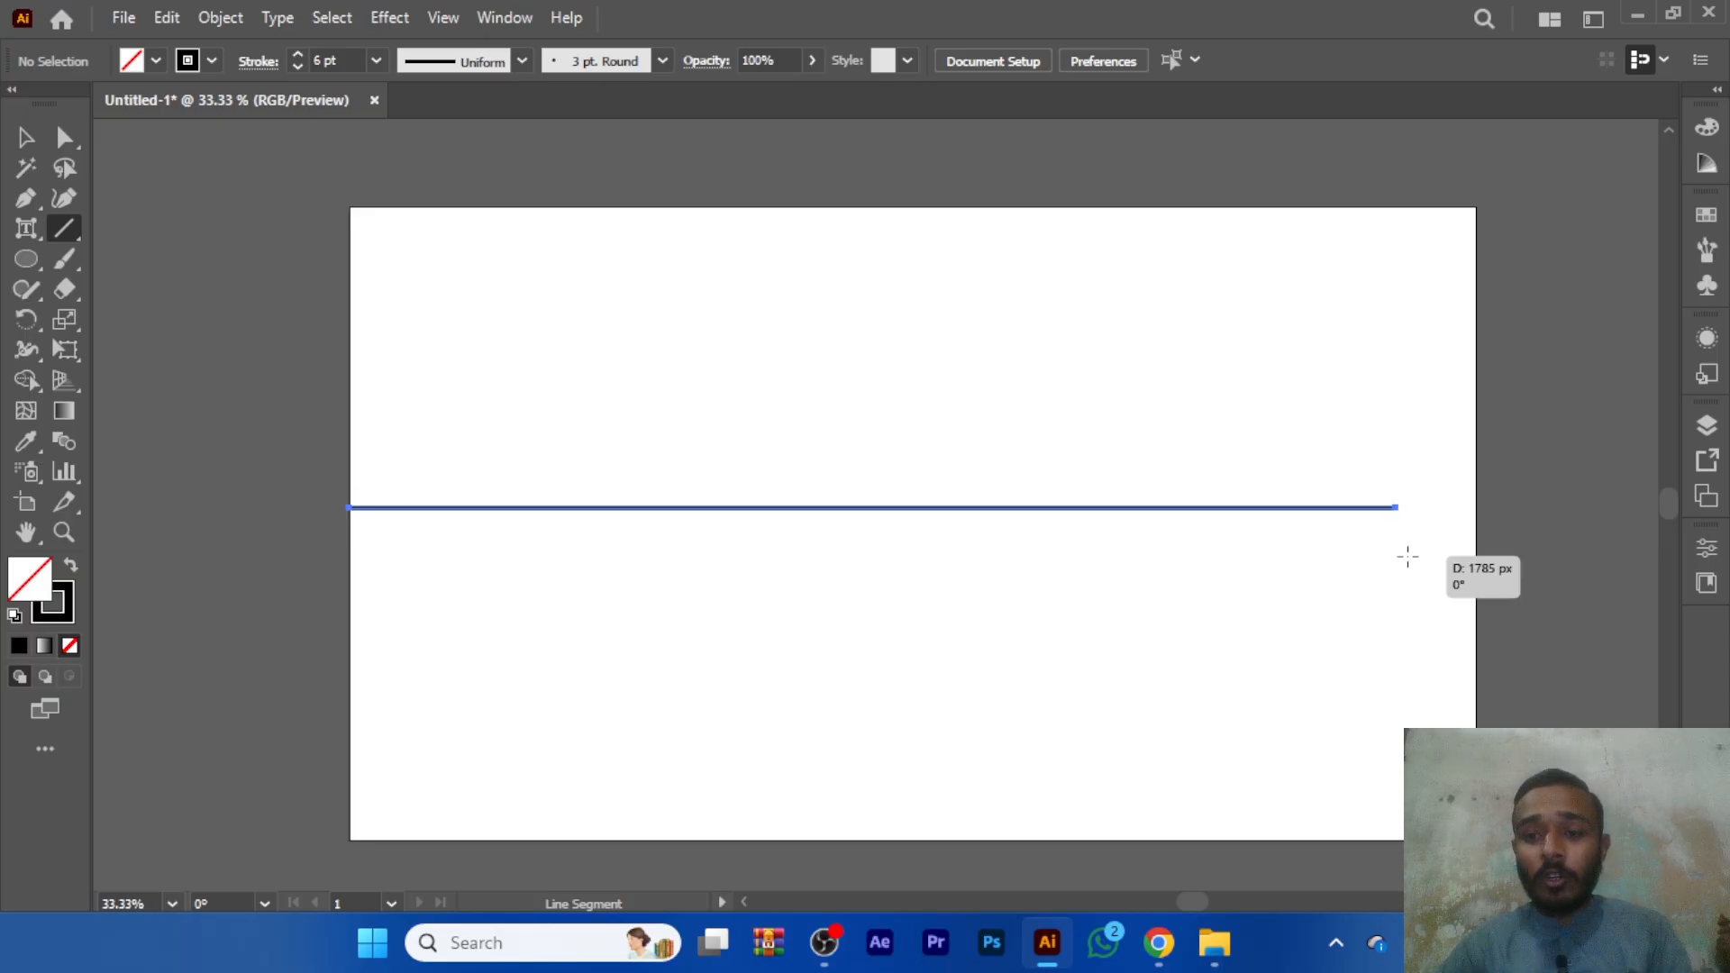
left_click_drag(1407, 557, 1478, 557)
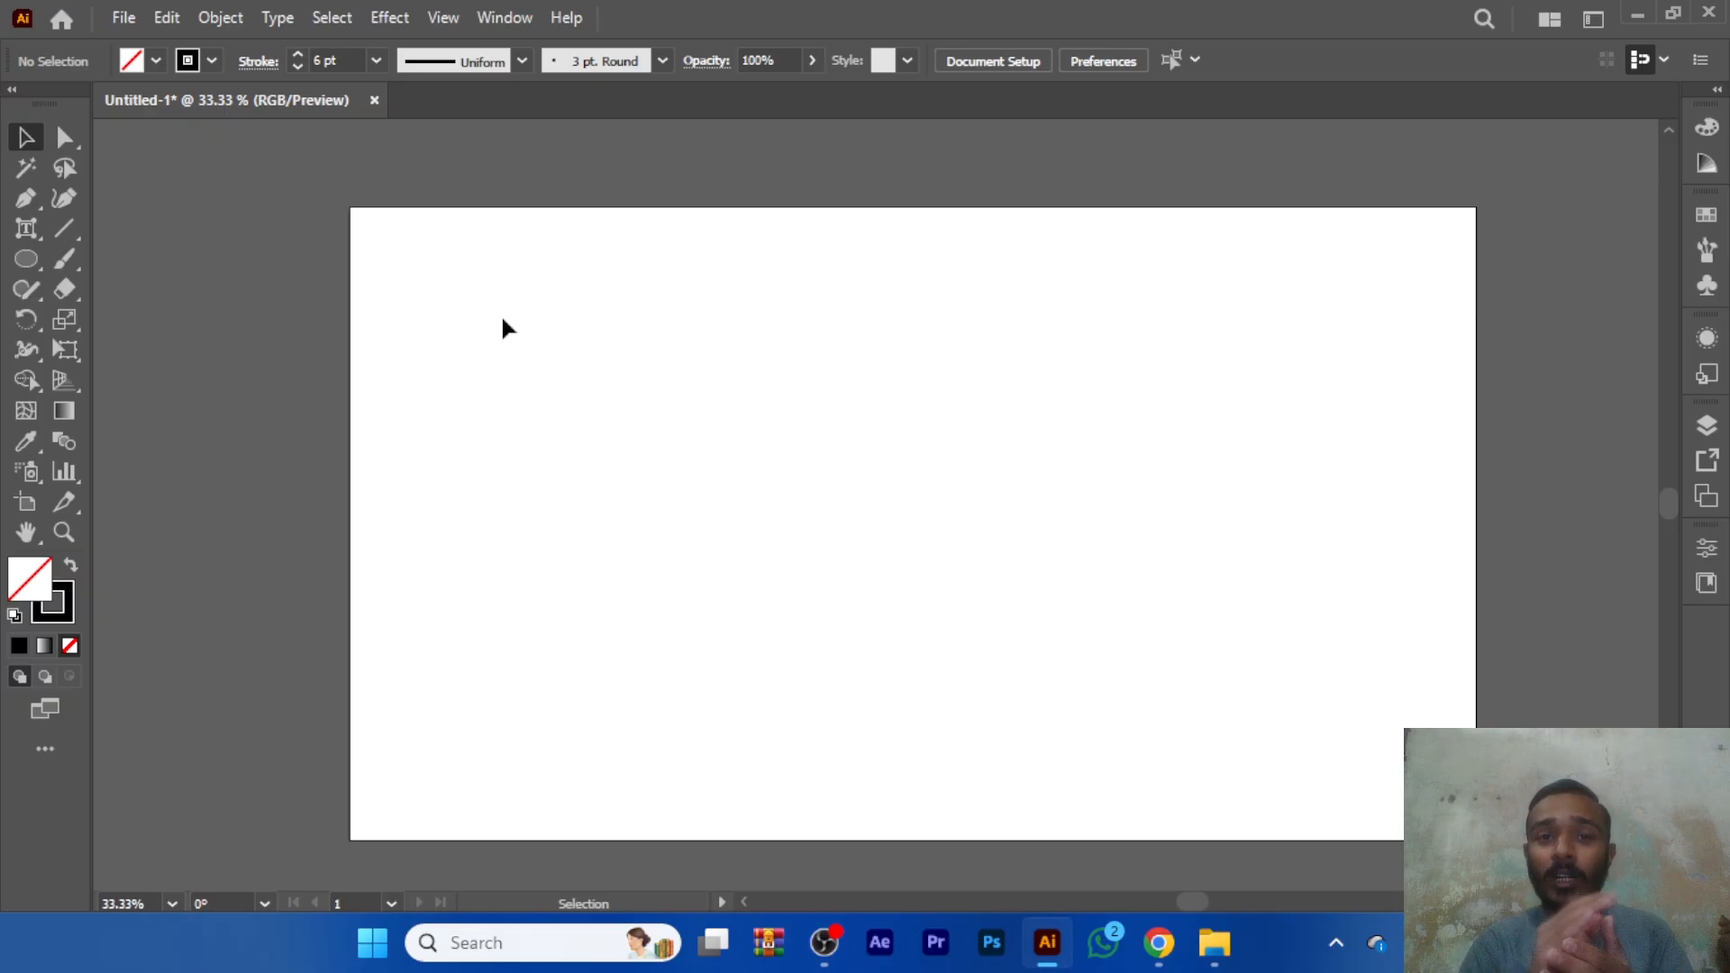
- Draw a large quarter-circle arc on the left half of the artboard with the Arc tool
left_click(64, 229)
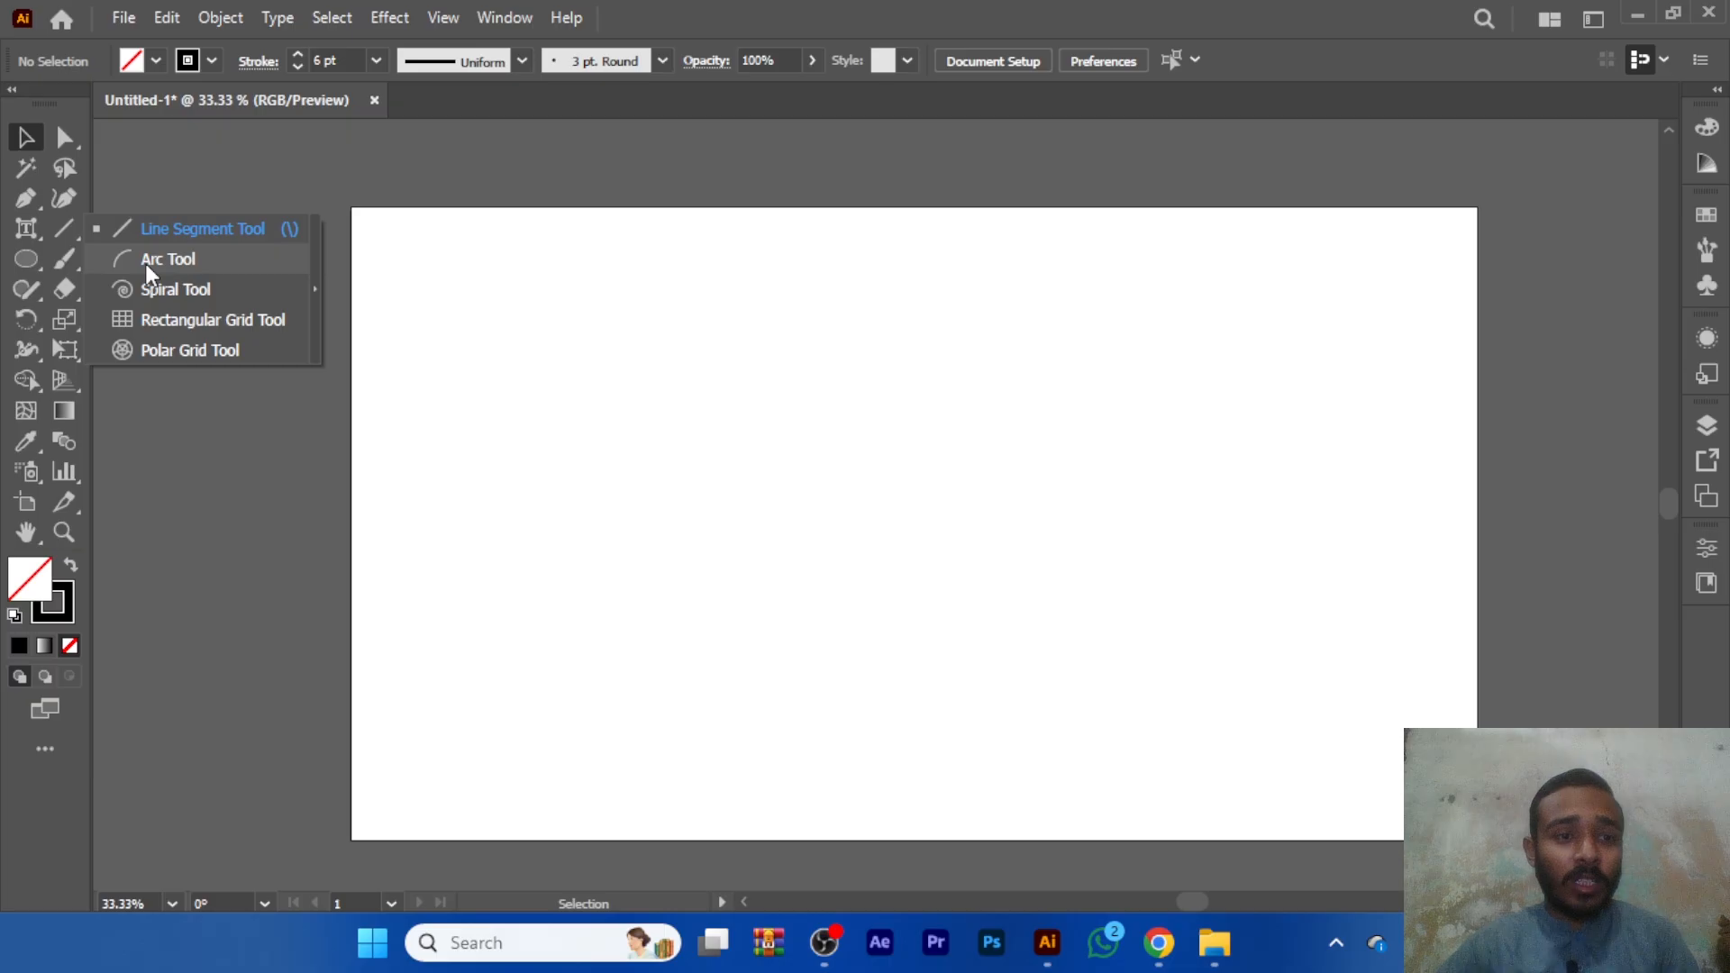
left_click(149, 261)
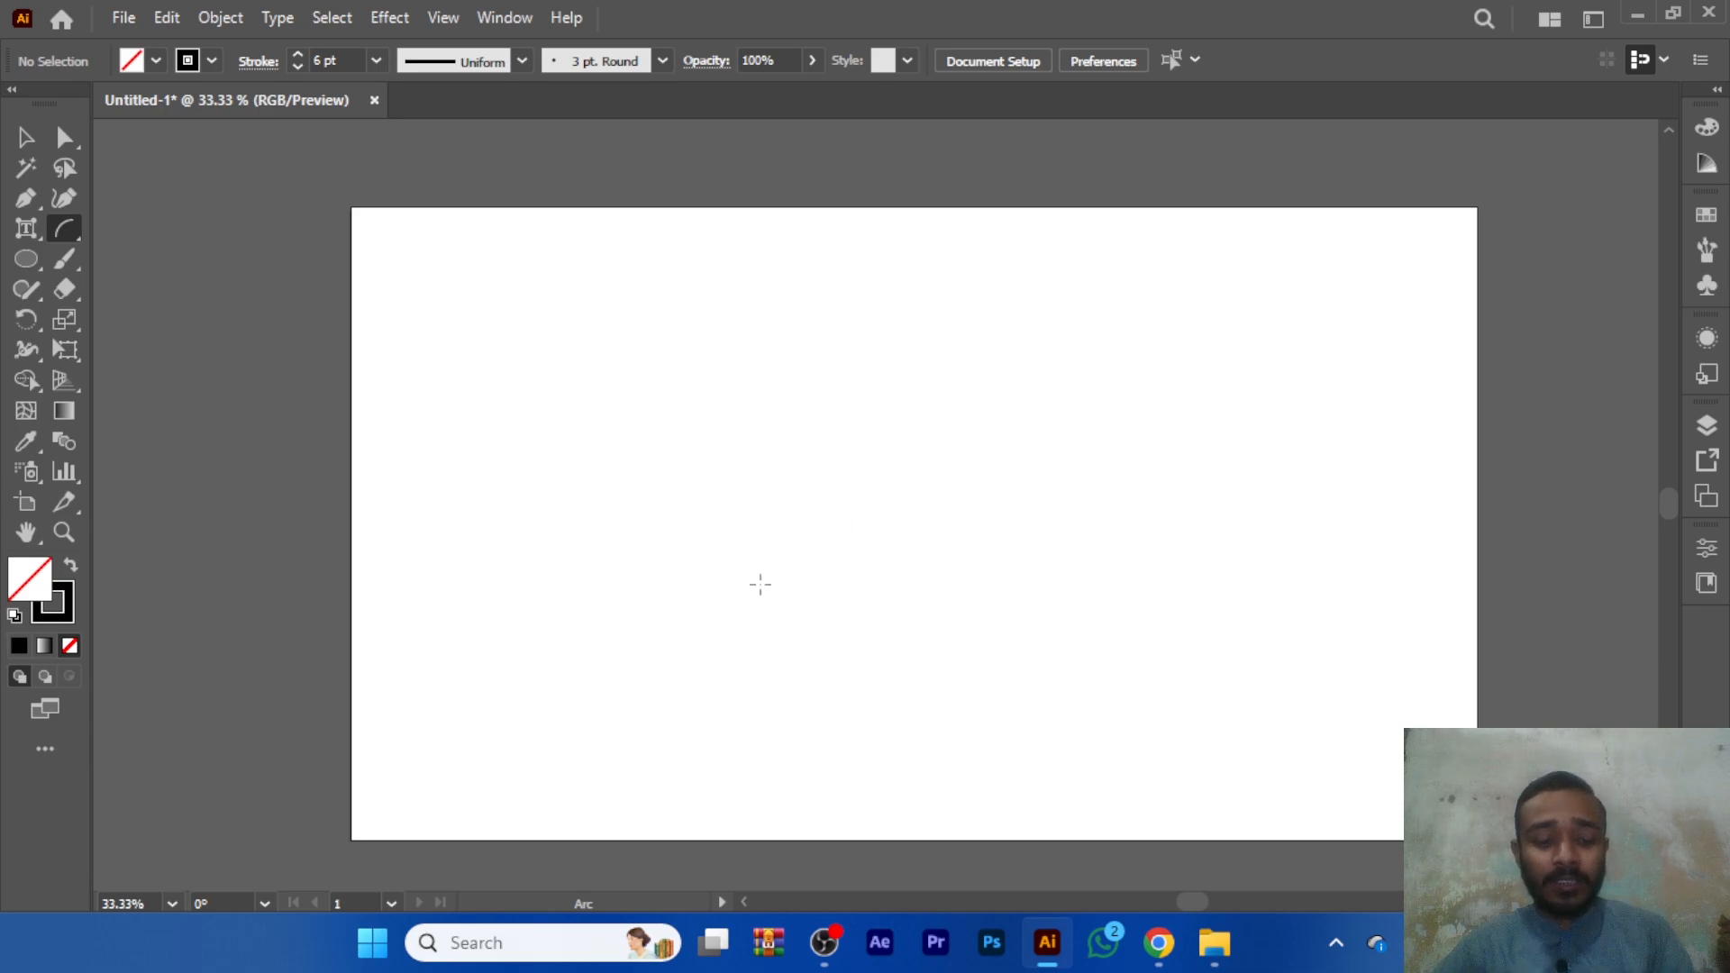
left_click_drag(474, 686, 869, 327)
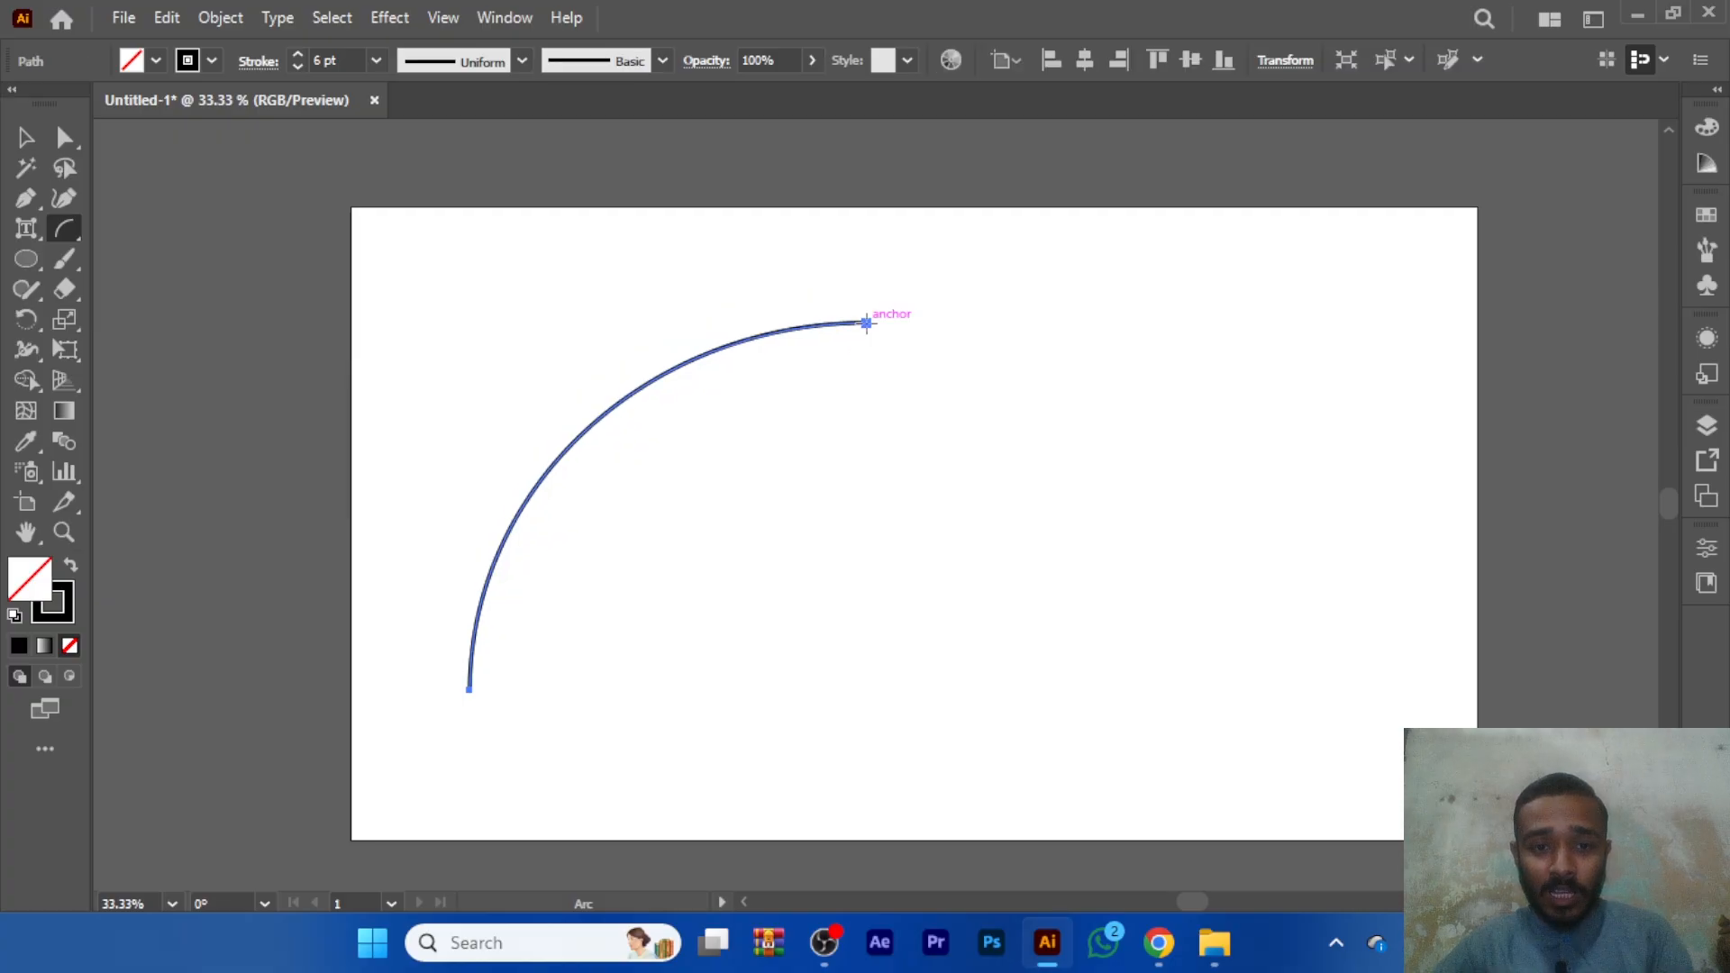
key("ctrl+z")
left_click_drag(491, 721, 938, 336)
key("v")
- Build an eye from two facing arcs, with a black circle between them and a smaller white circle on top
right_click(727, 422)
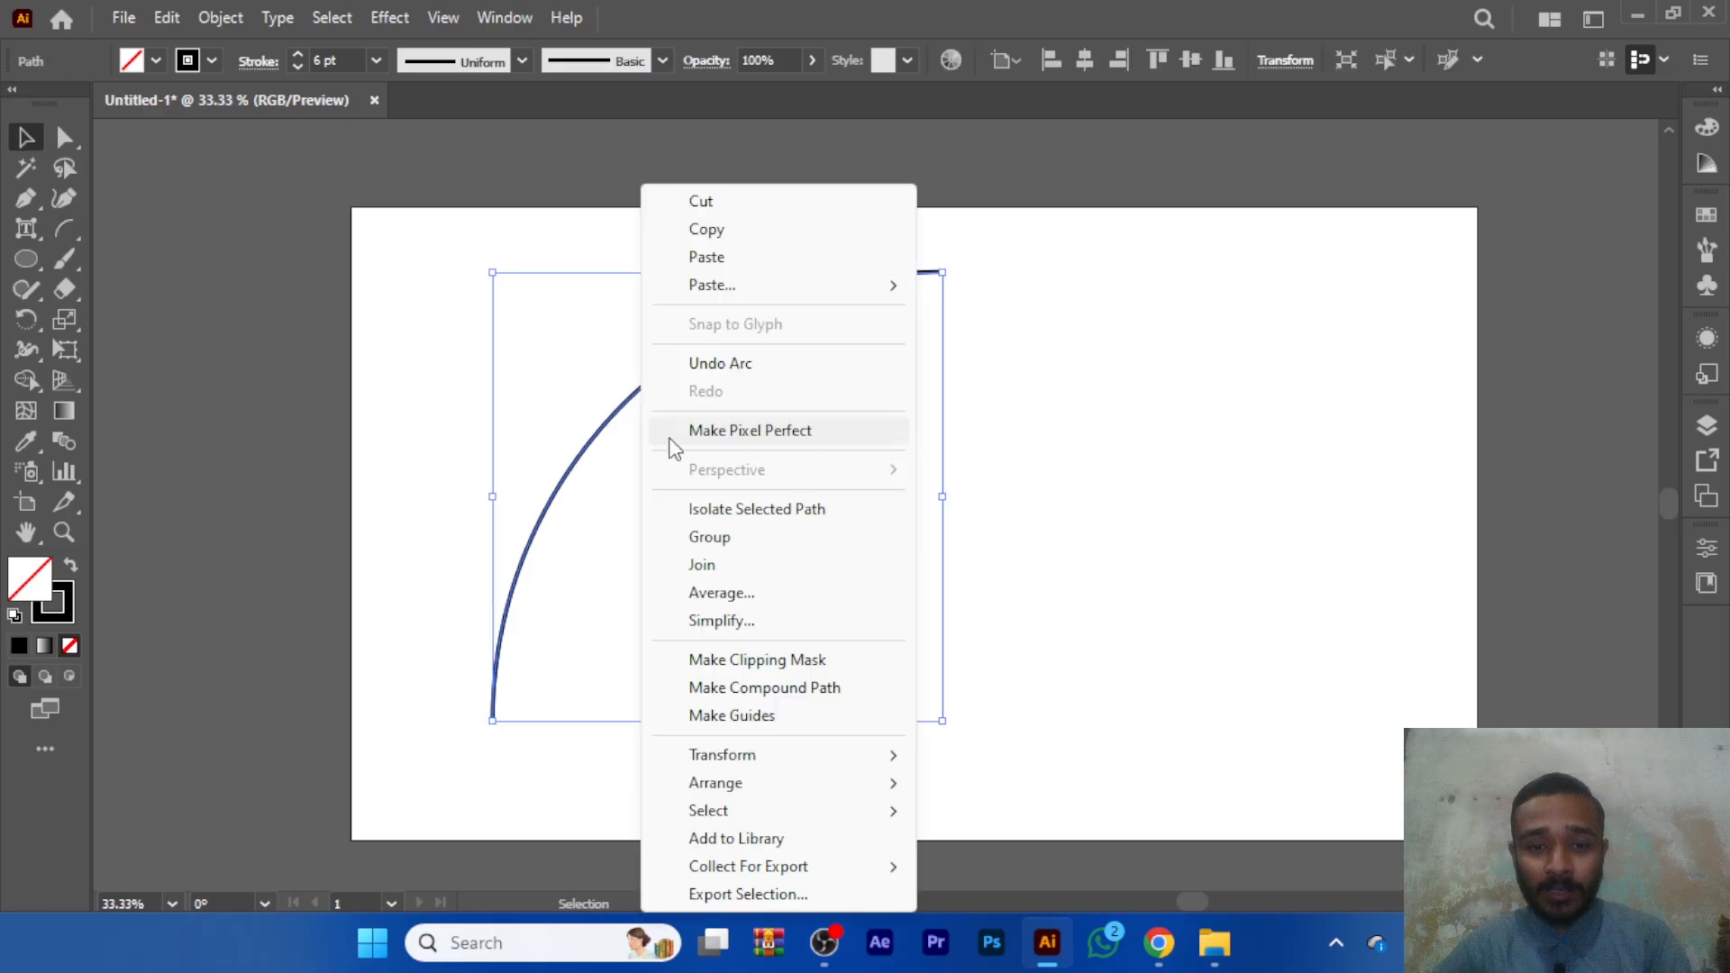
left_click_drag(463, 516, 610, 605)
left_click_drag(958, 494, 490, 606)
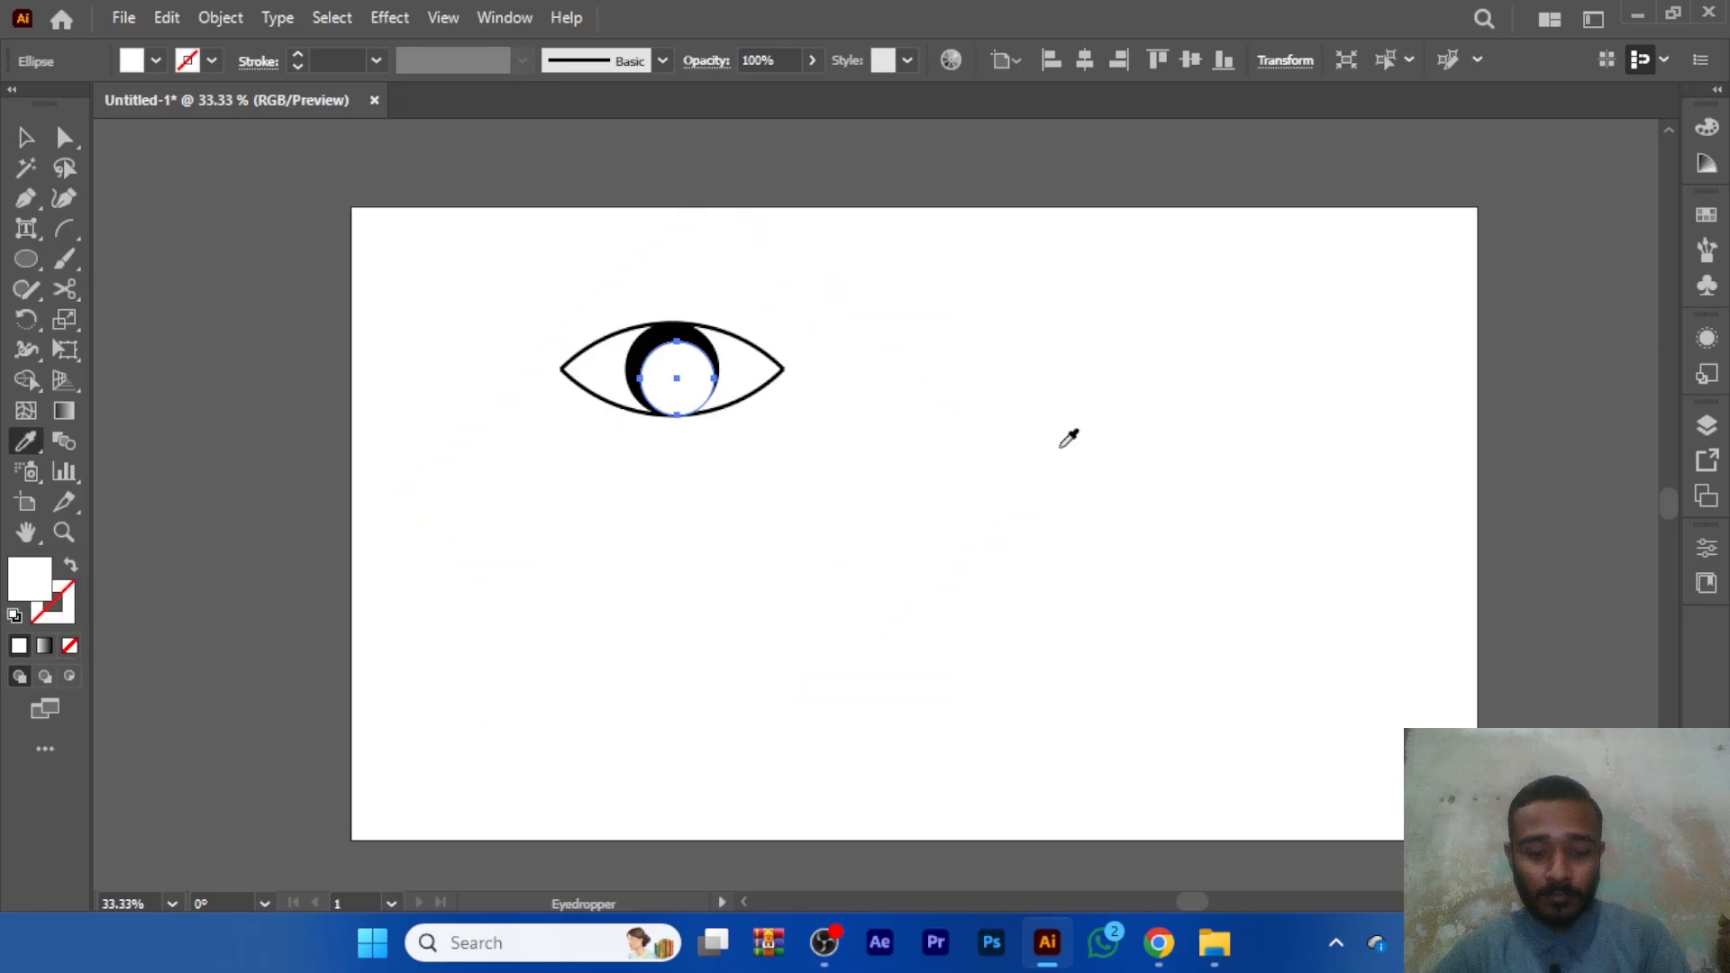
key("v")
left_click(840, 529)
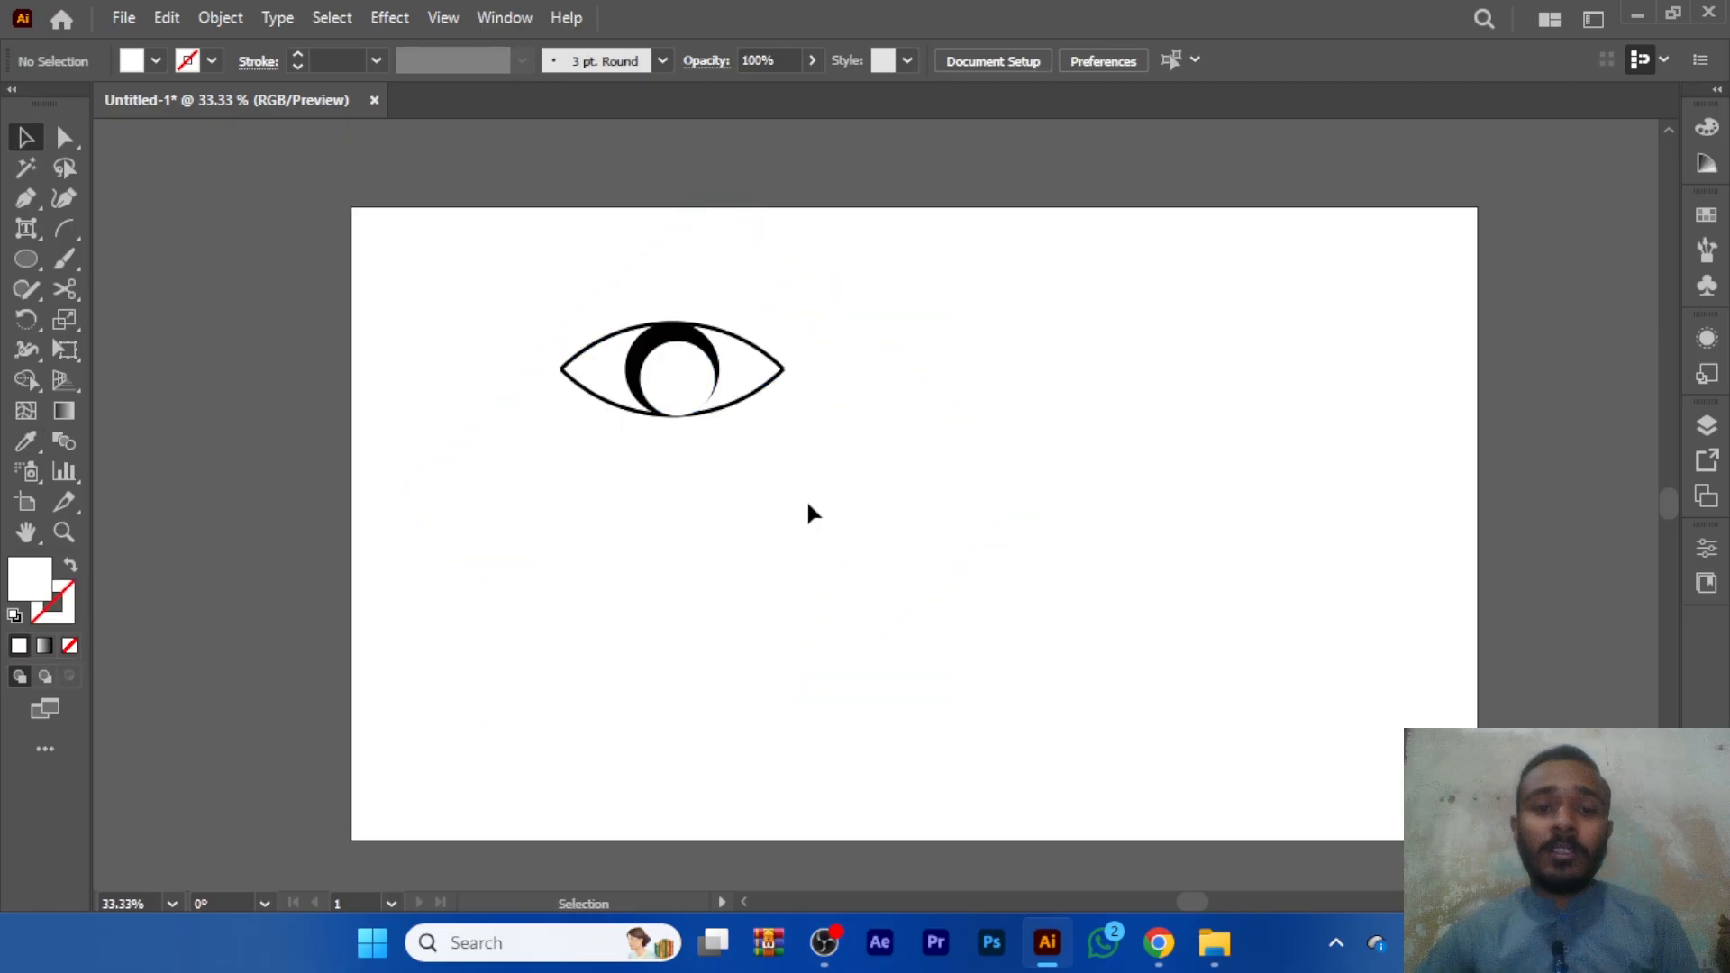
- Delete the whole eye drawing
left_click_drag(485, 288, 987, 604)
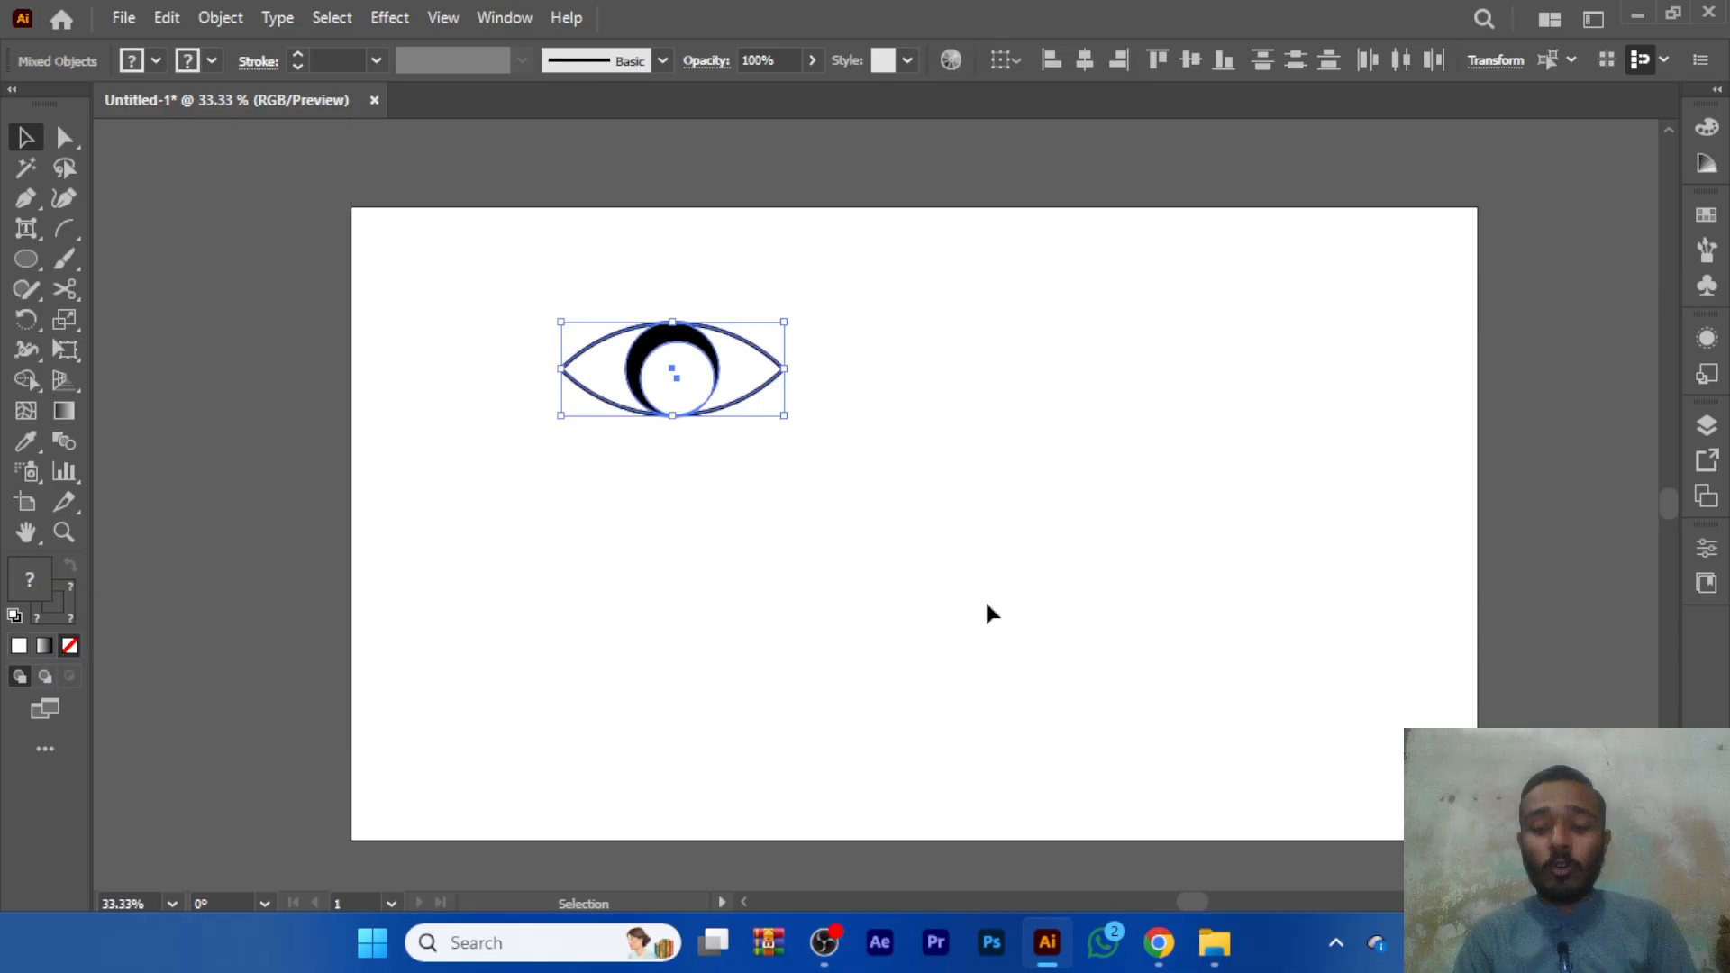
key("Delete")
- Draw a fan of repeated arcs from one start point with the Arc tool and give them a dark red AA0000 stroke of 1 pt
left_click(64, 228)
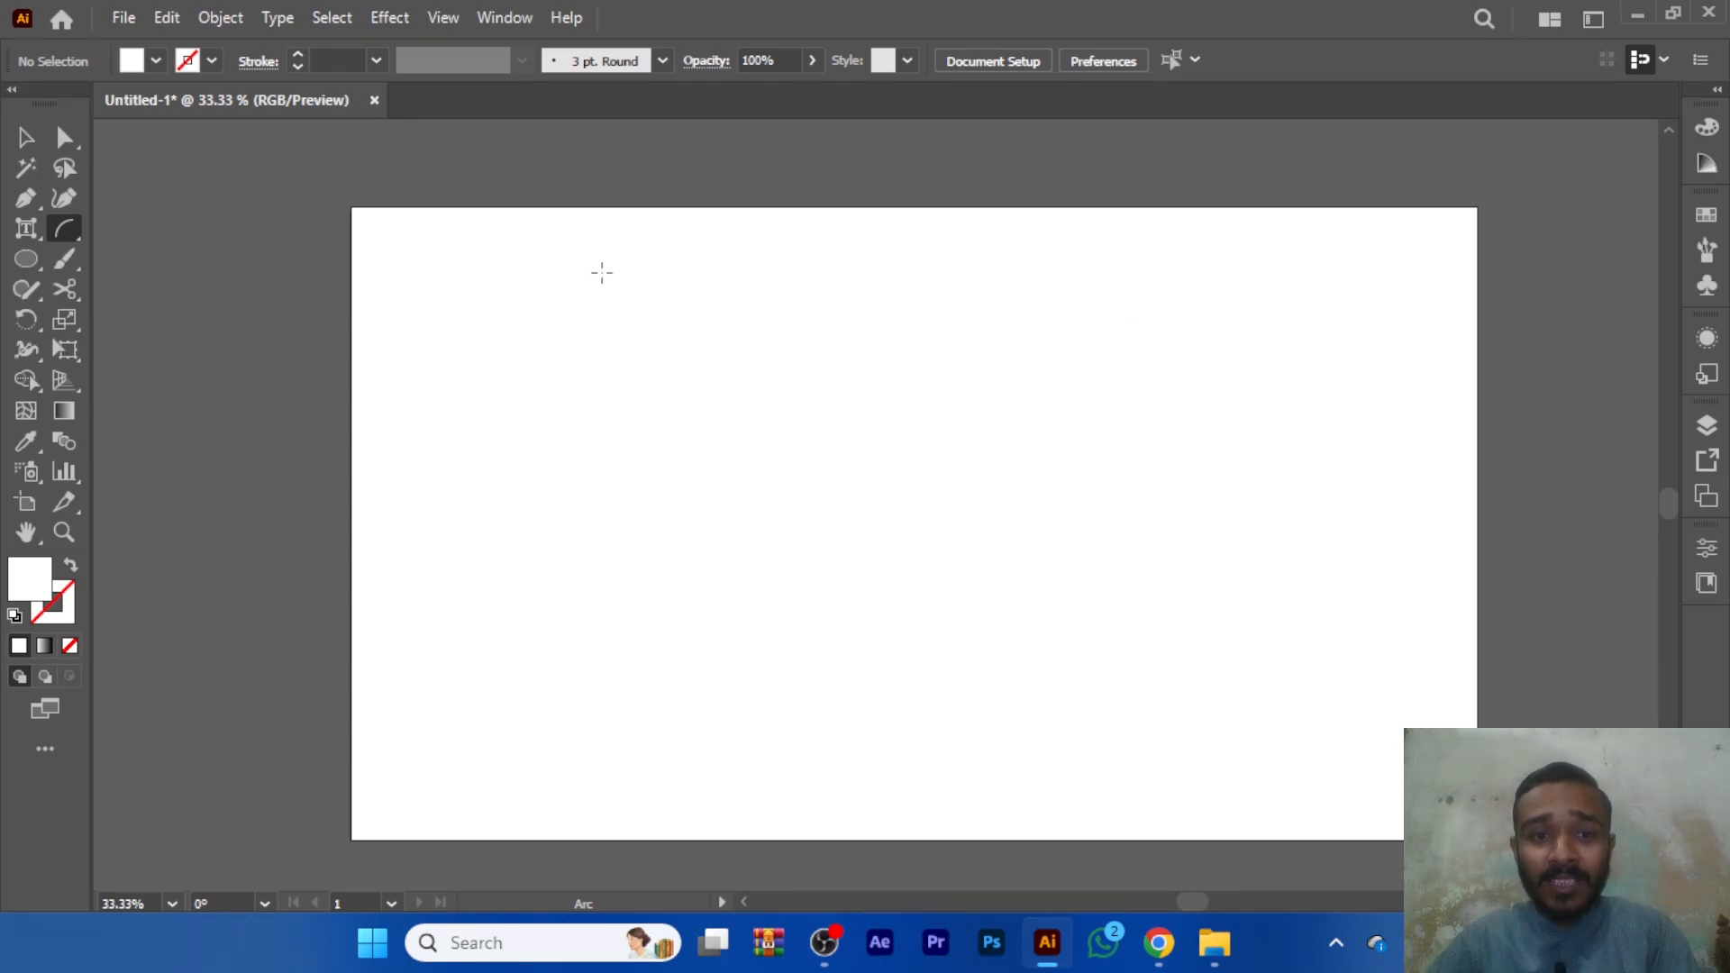
mouse_move(586, 253)
left_mouse_down()
mouse_move(672, 382)
mouse_move(559, 509)
mouse_move(622, 597)
mouse_move(711, 646)
mouse_move(522, 773)
left_mouse_up()
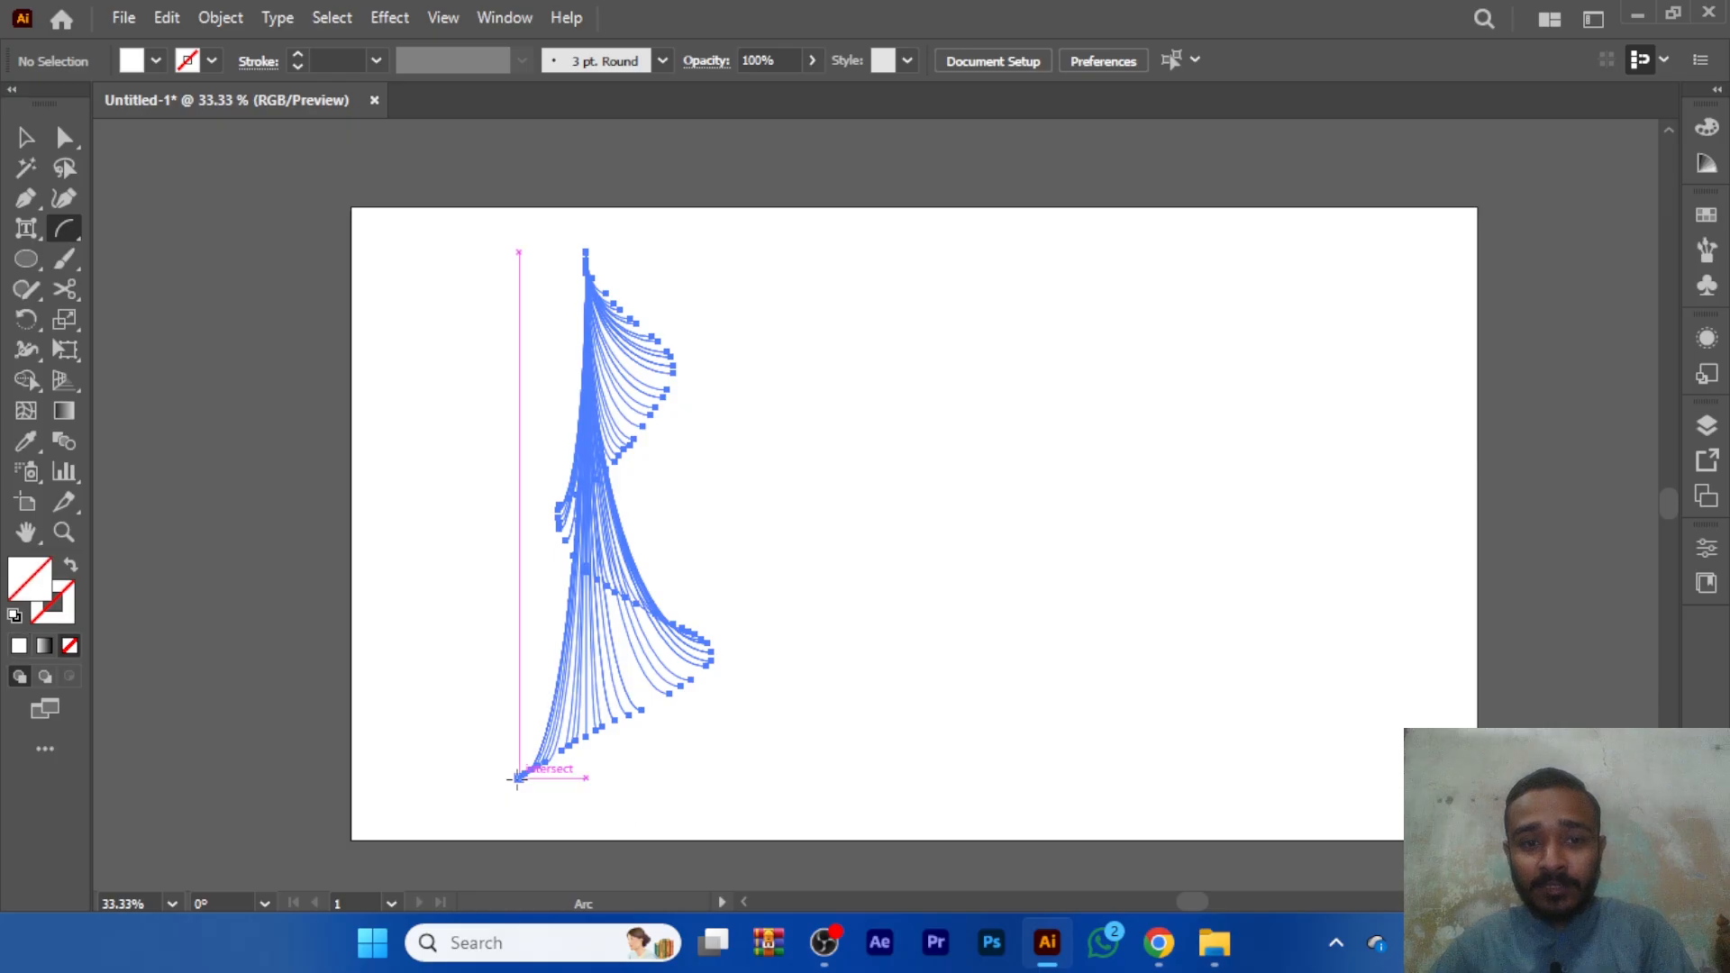
key("v")
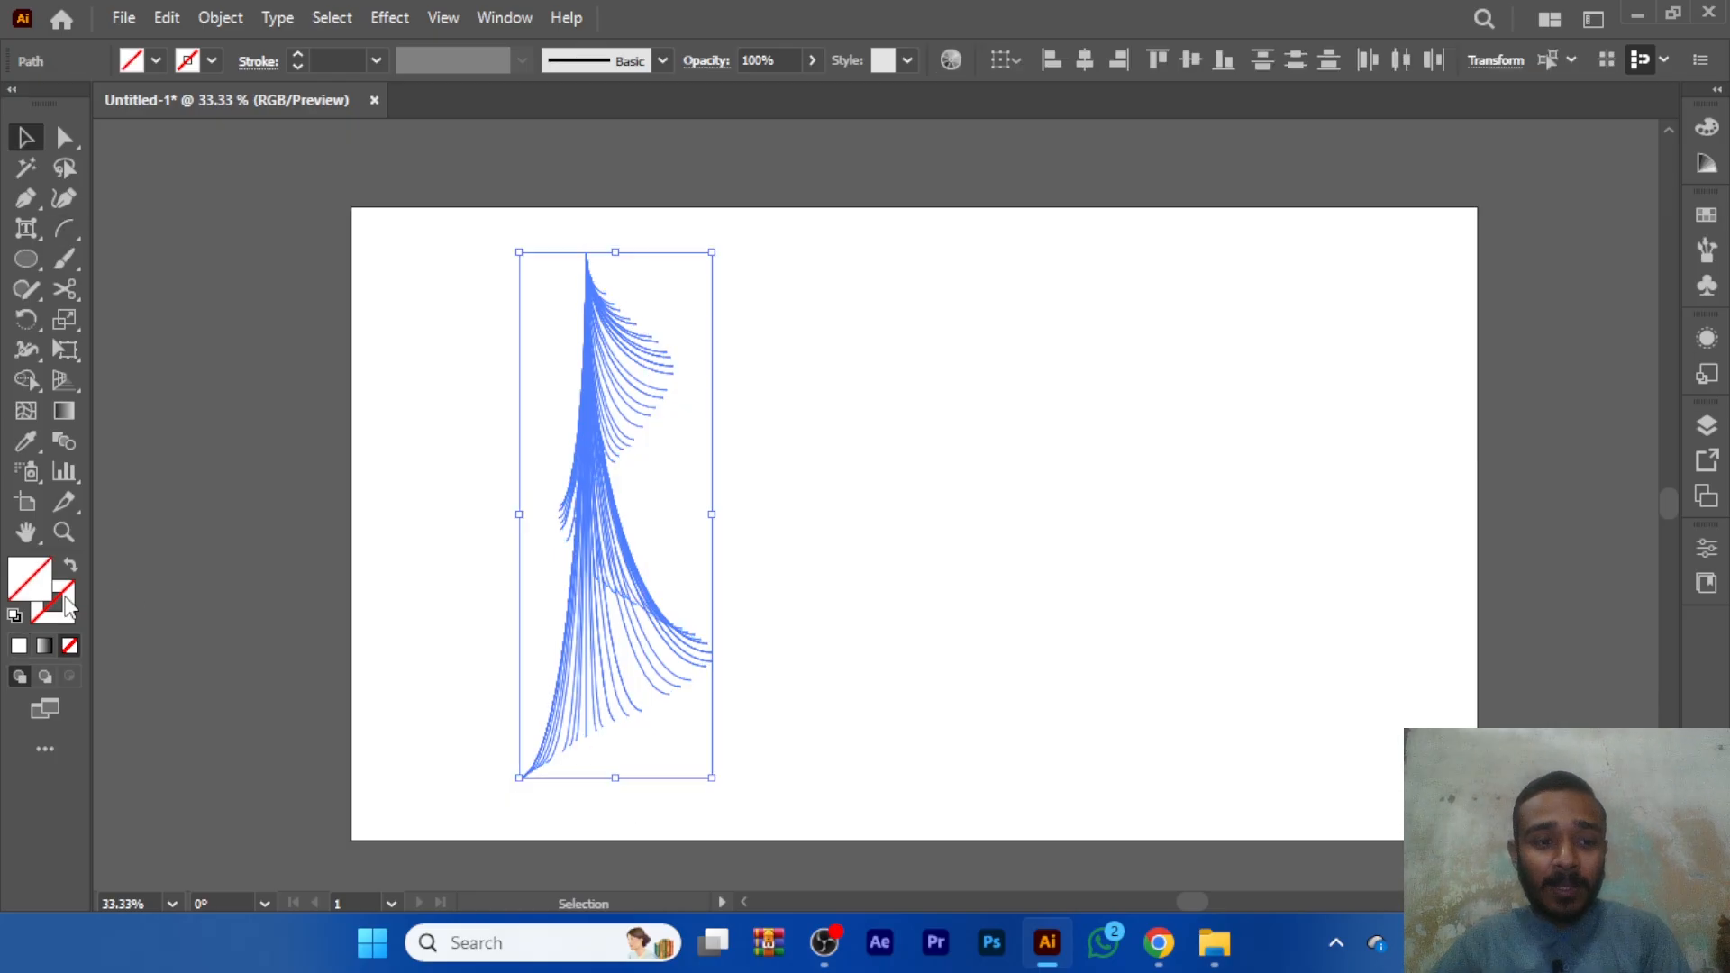
left_click(67, 606)
left_click_drag(1440, 172, 1383, 203)
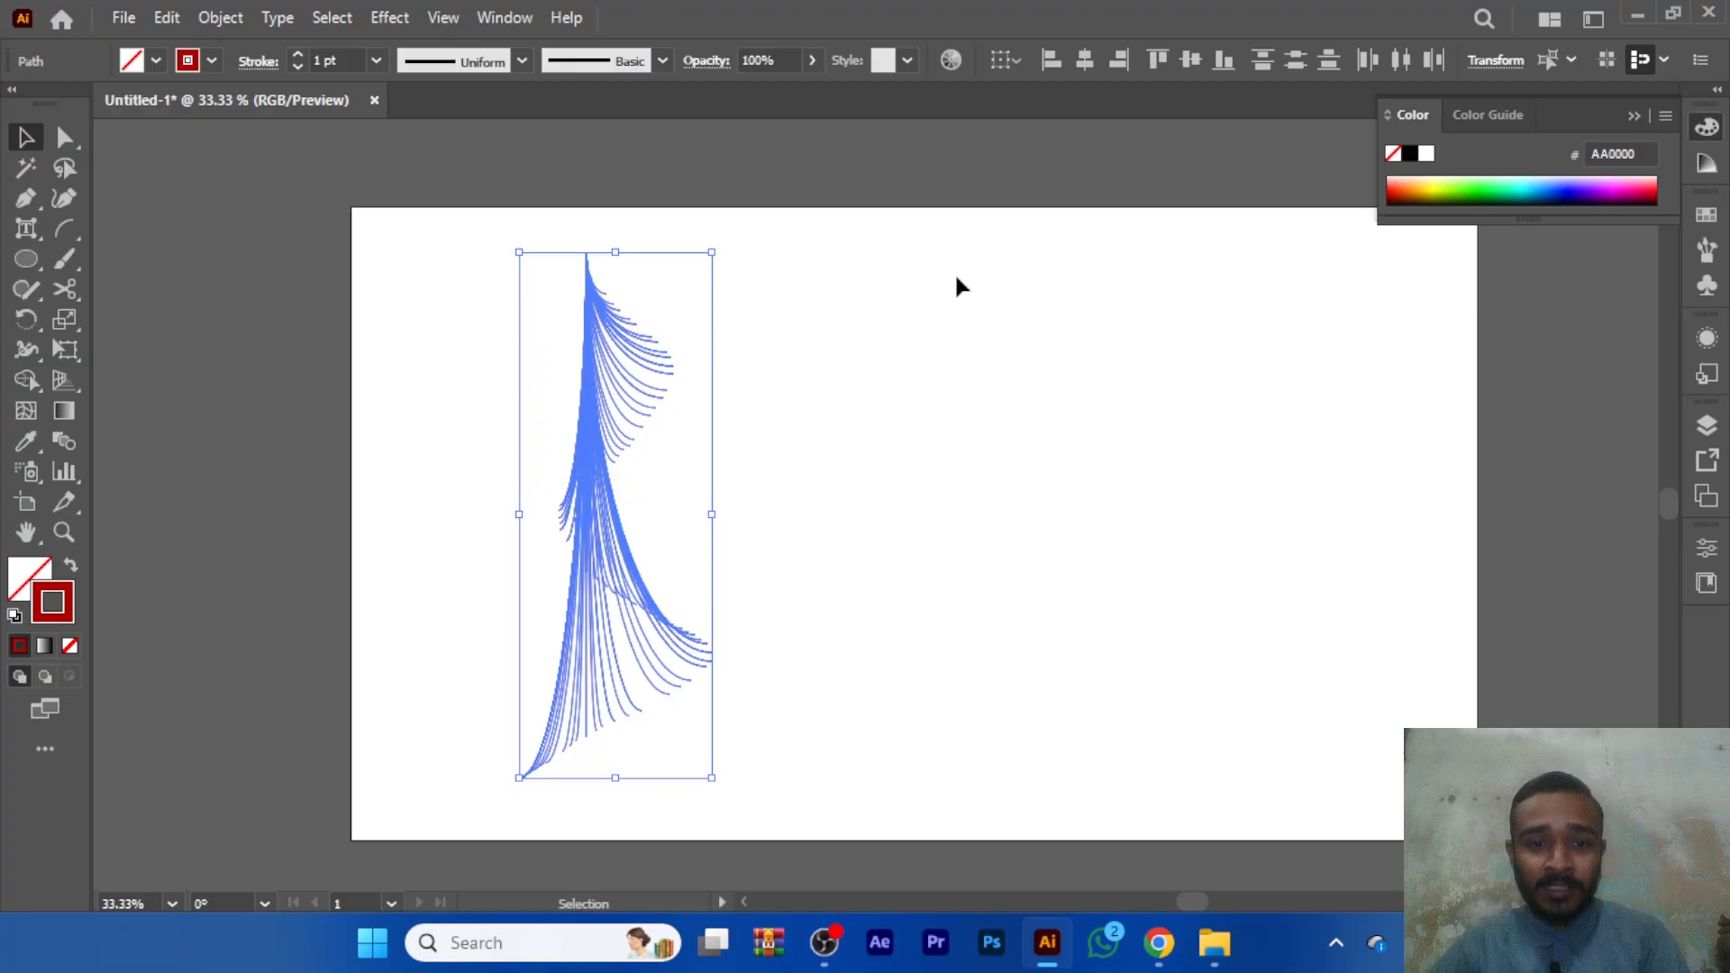
left_click(861, 405)
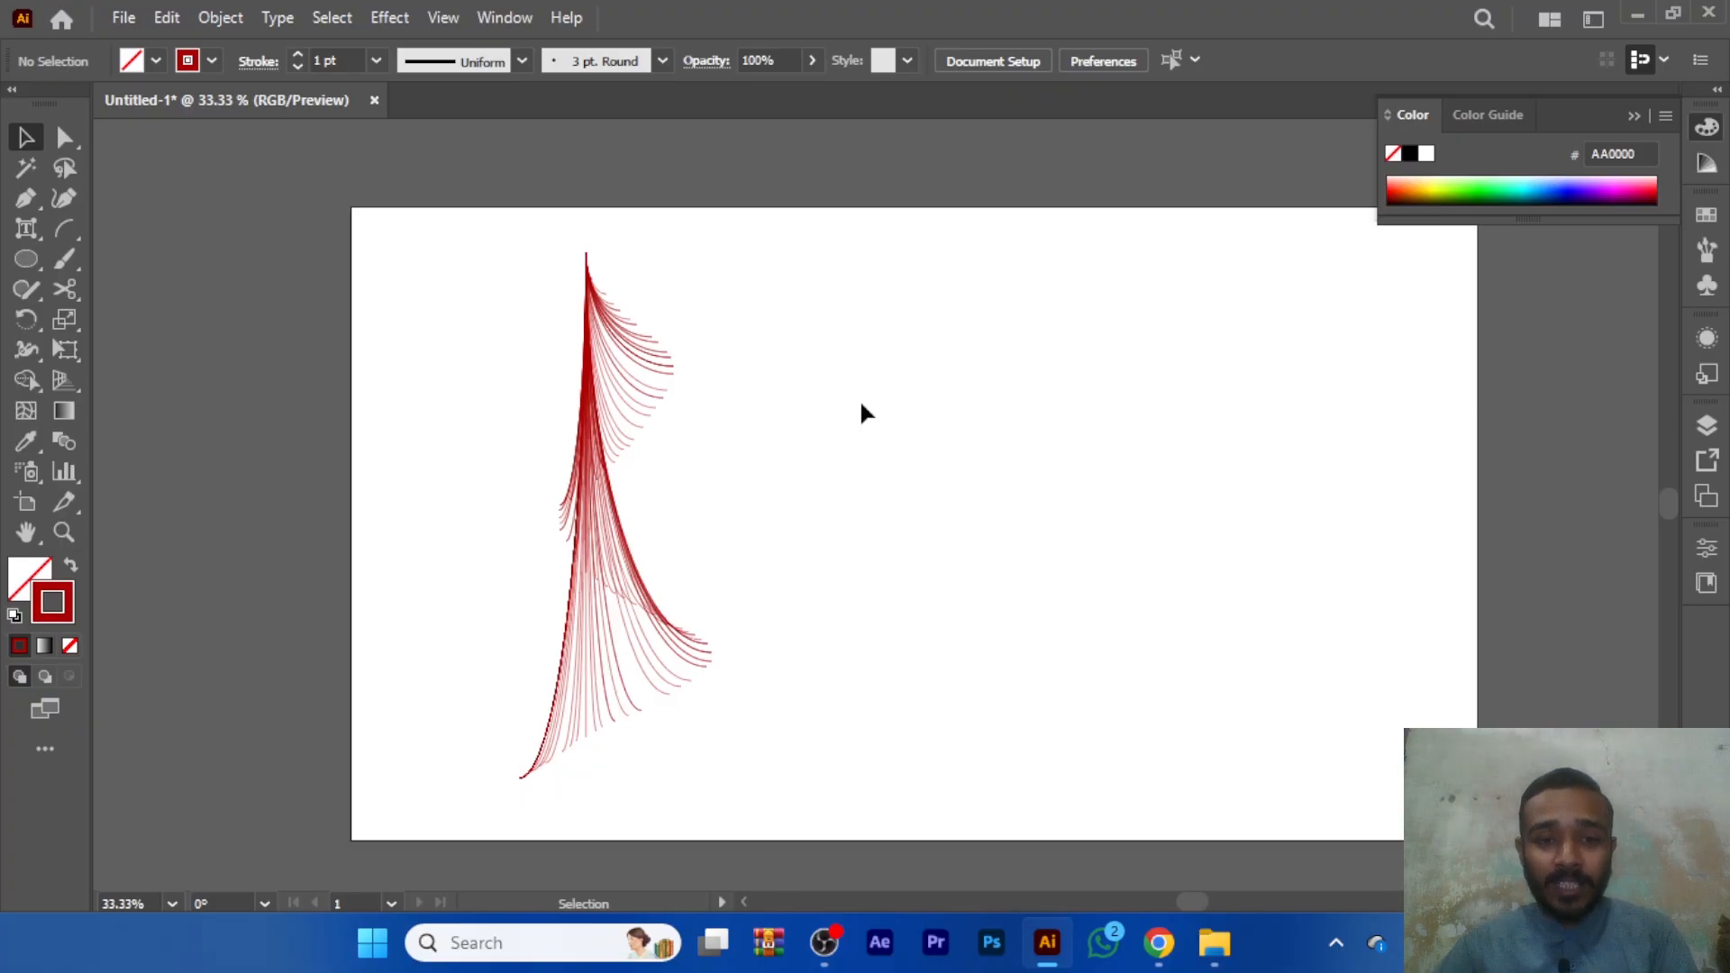
- Delete the whole fan of red arcs and collapse the color settings
left_click_drag(452, 228, 816, 866)
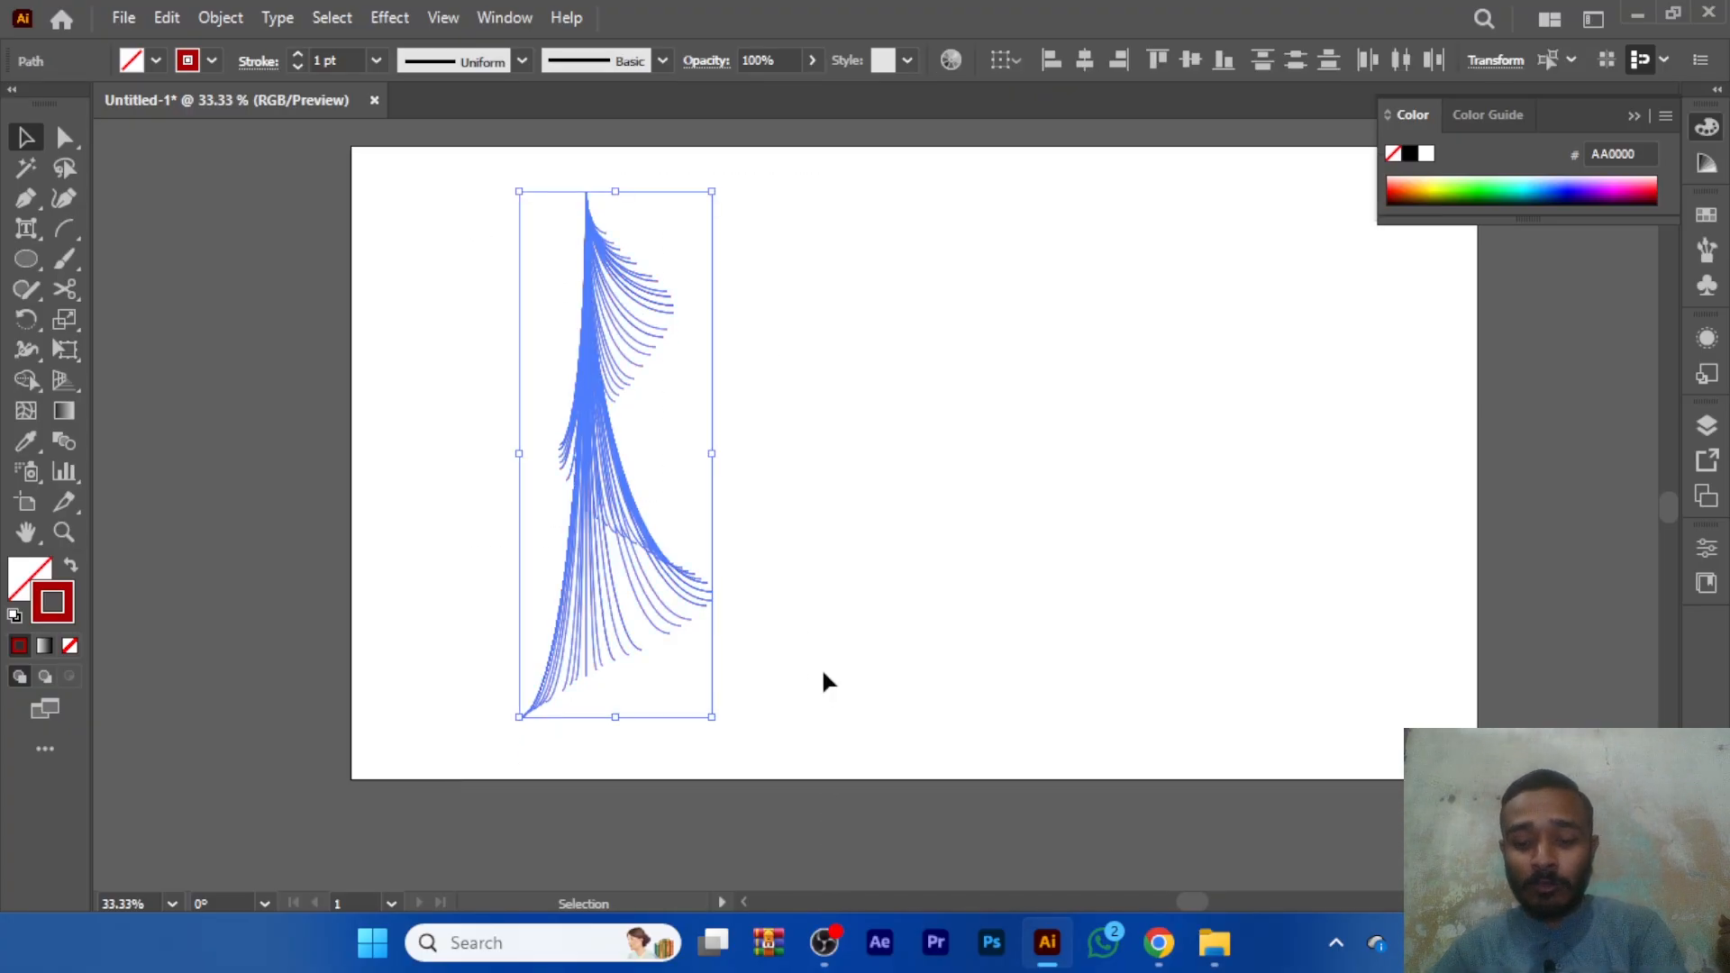
key("Delete")
scroll(830, 678, "up", 1)
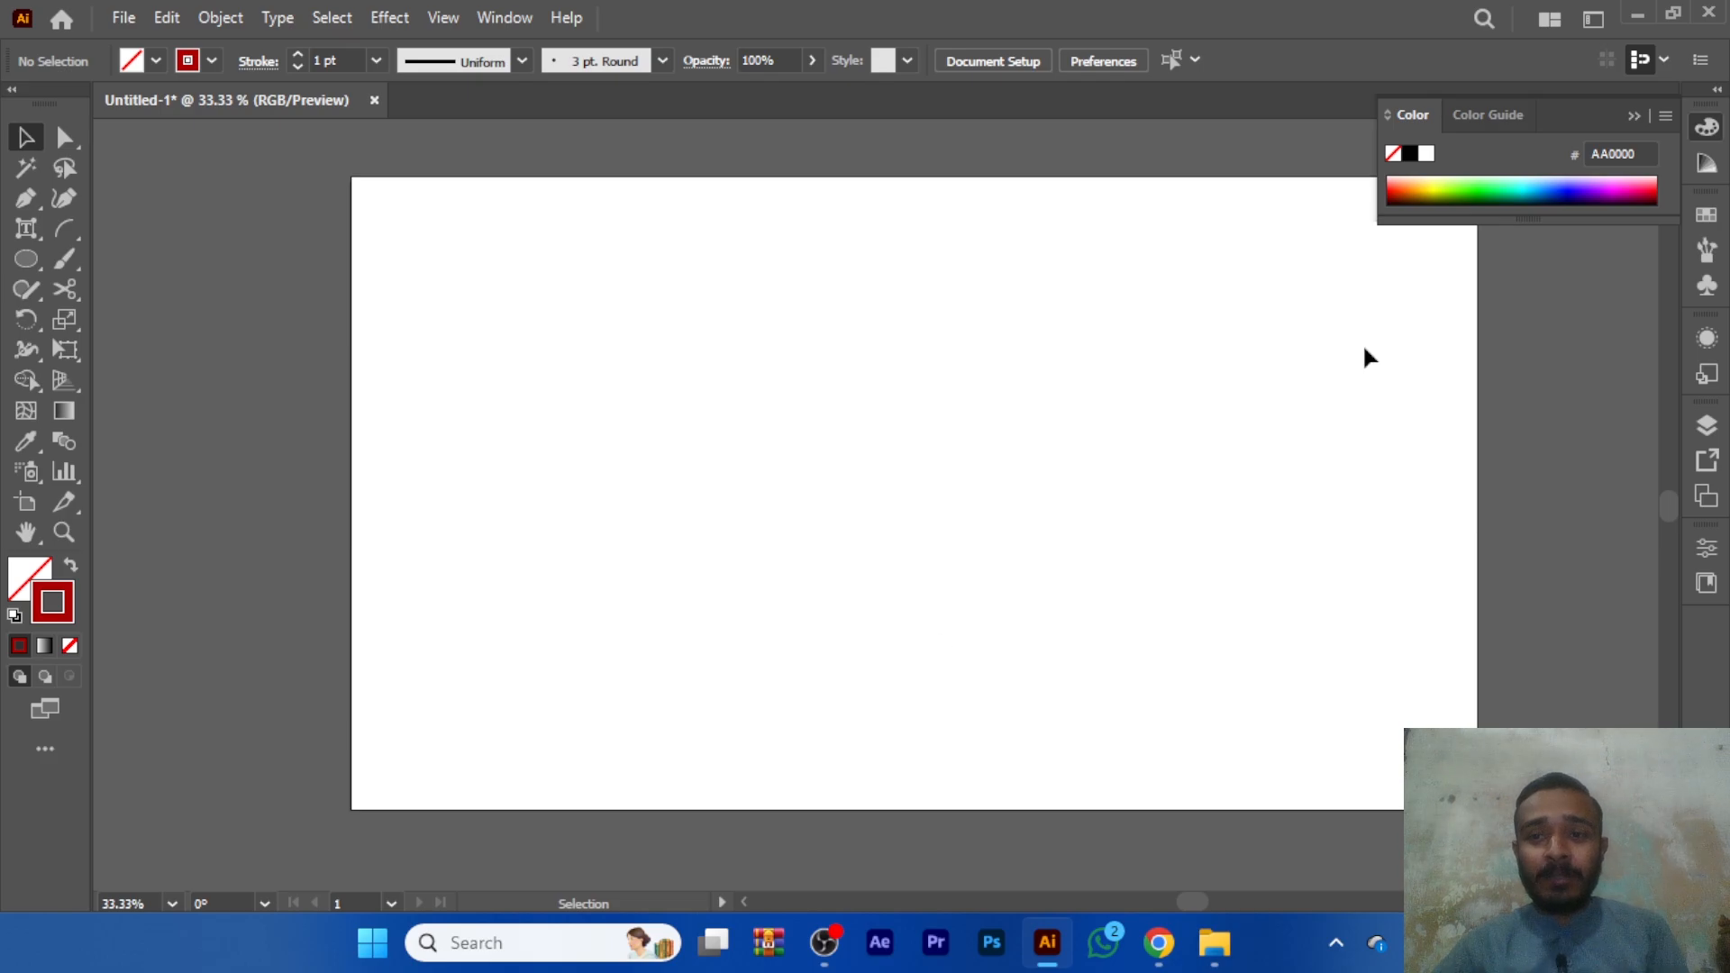
left_click(1633, 115)
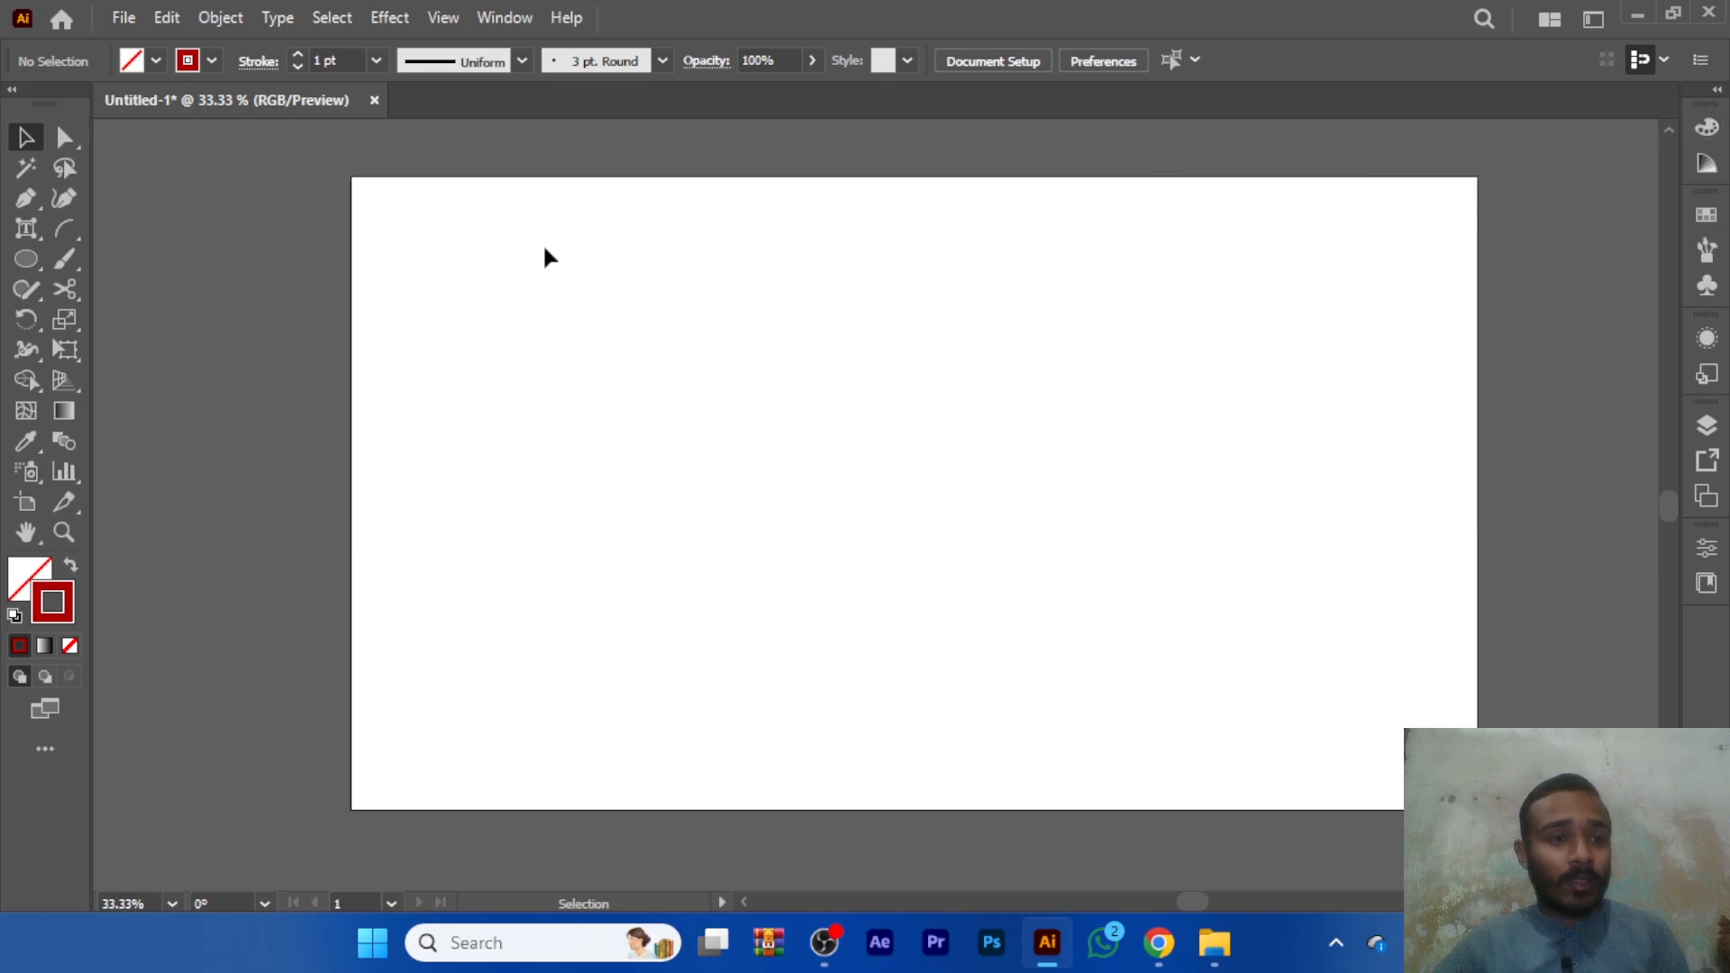
- Activate the Spiral tool, and view the spiral definition in Google Chrome before returning to Illustrator
right_click(47, 218)
left_click(155, 287)
left_click(1156, 944)
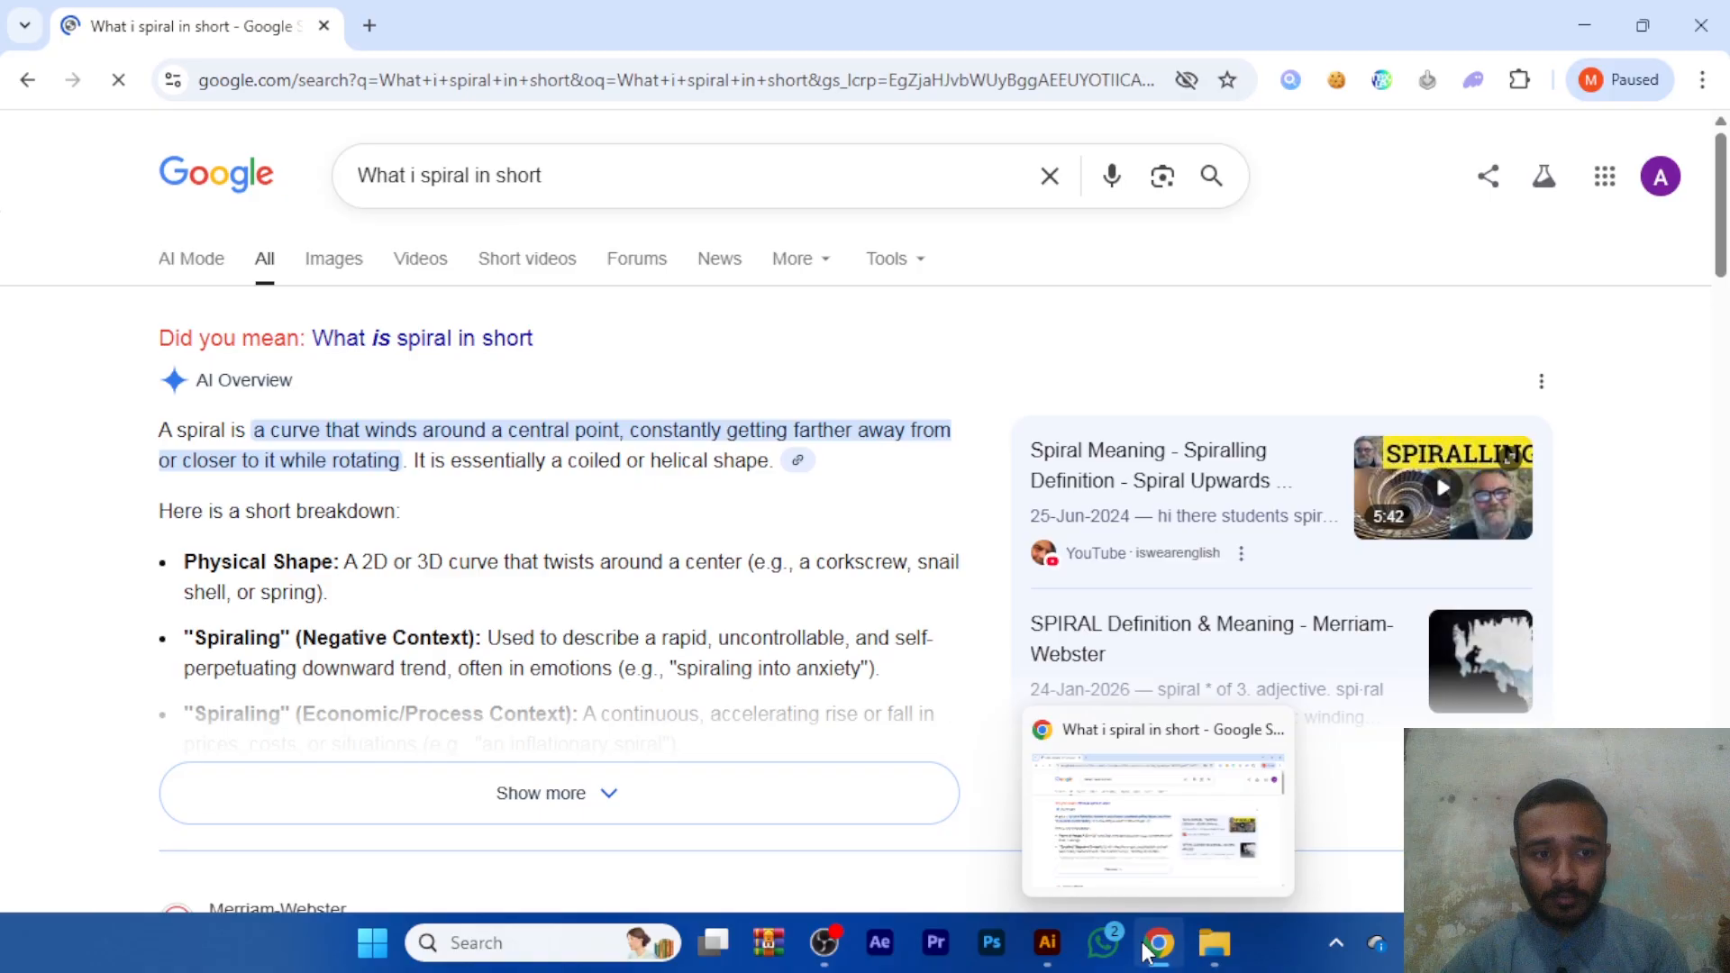
left_click(1147, 953)
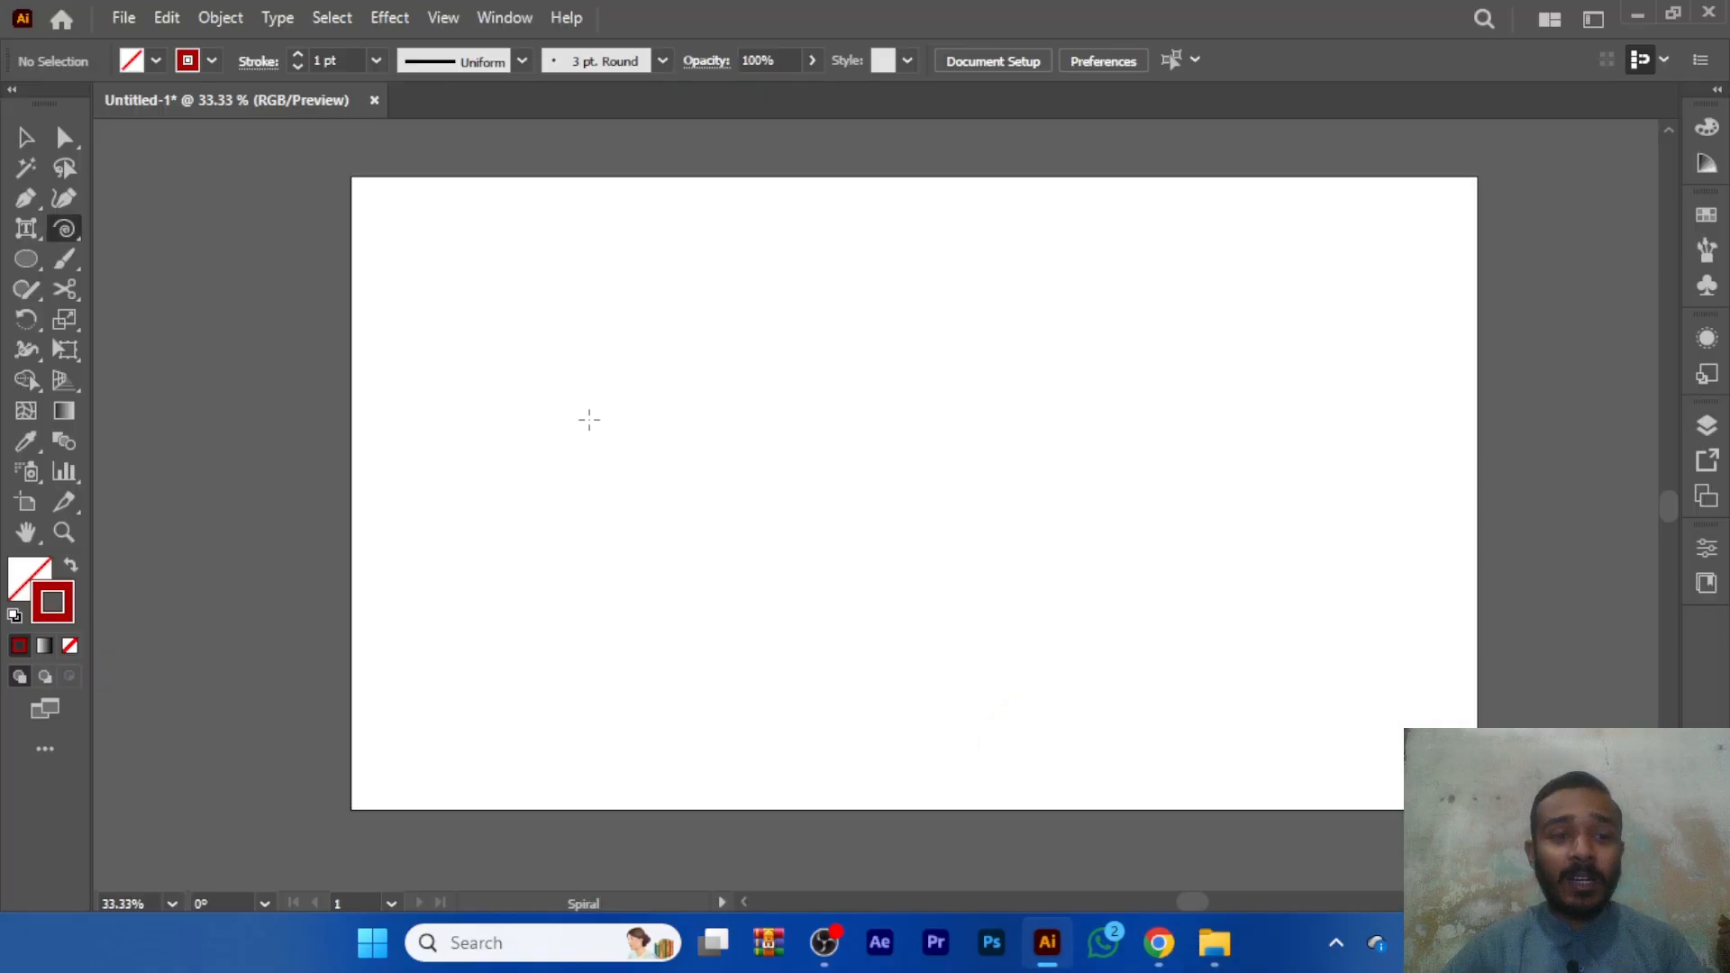
- Draw a large spiral of about 983 by 961 px and replace it with a much smaller spiral drawn at 400% zoom
left_click_drag(835, 465, 1134, 713)
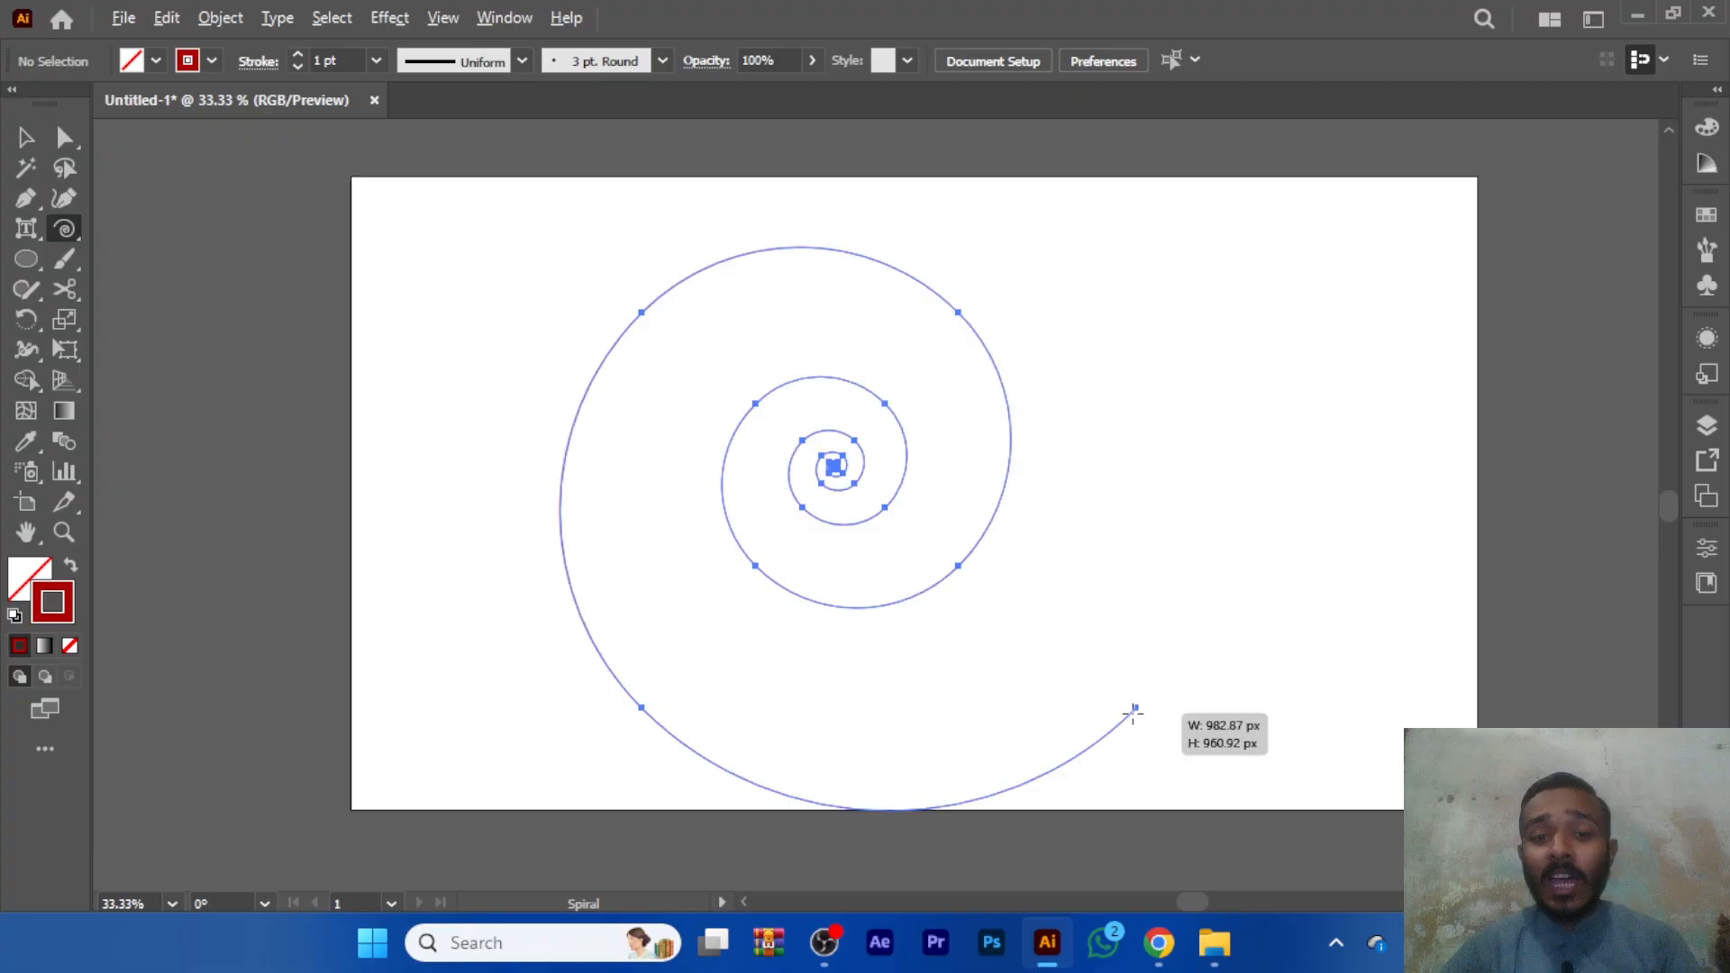
left_click_drag(1133, 713, 1135, 712)
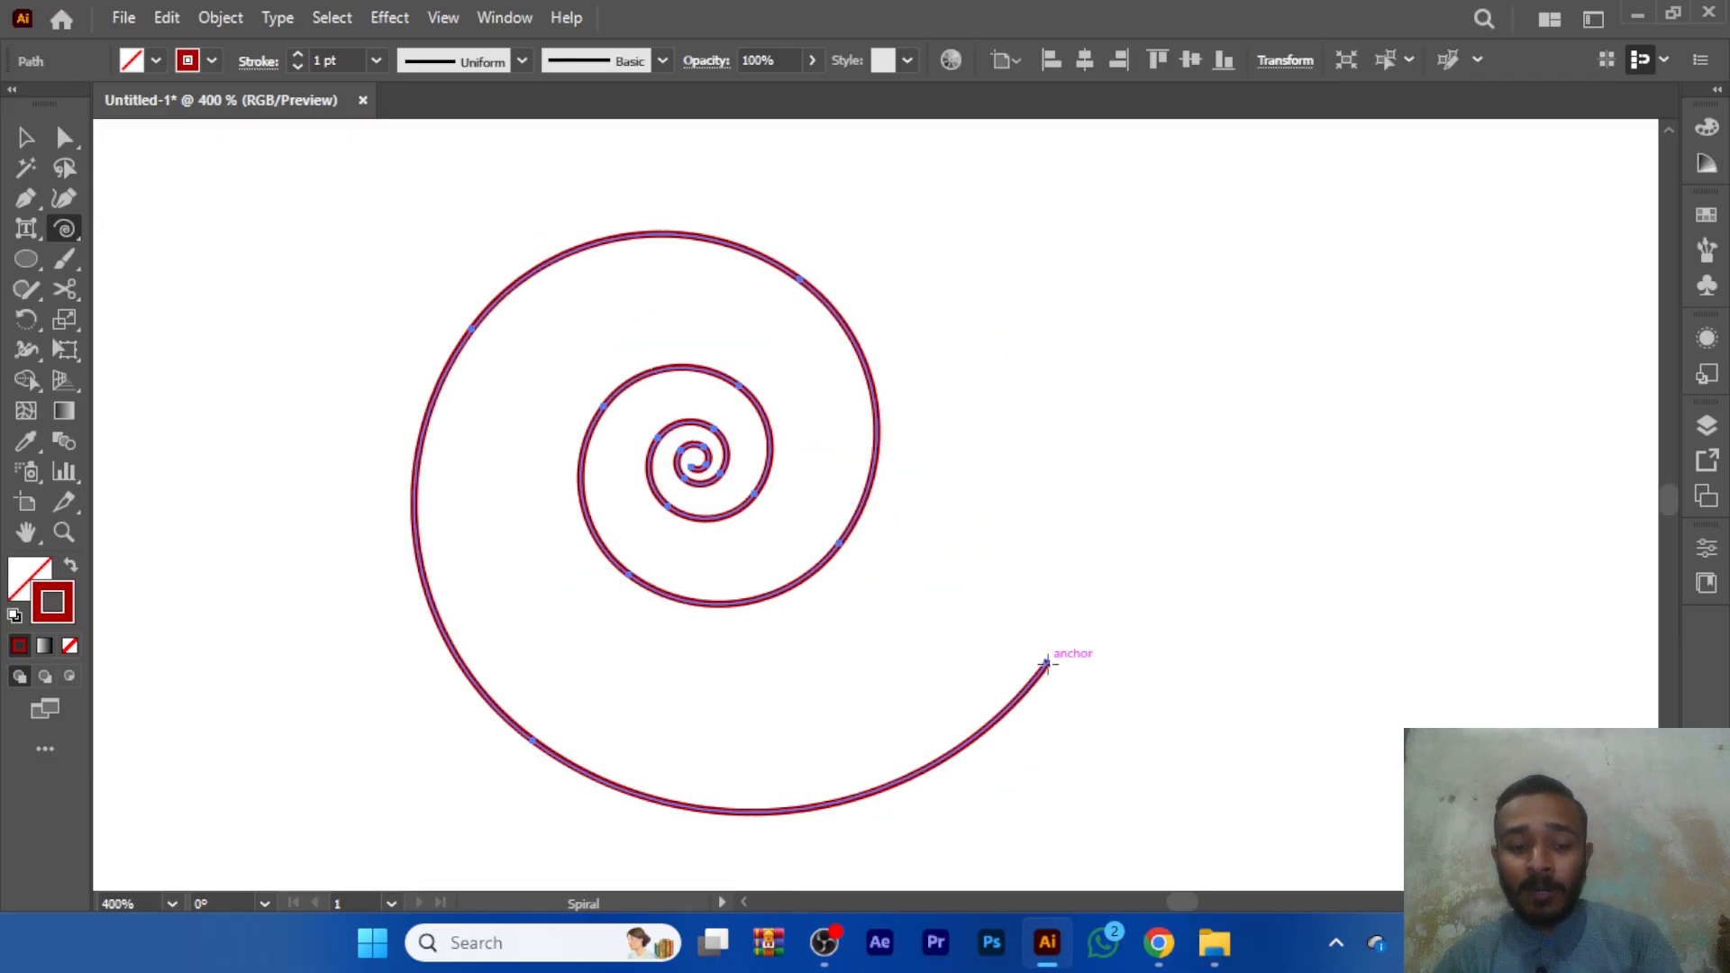
key("ctrl+z")
left_click_drag(685, 492, 962, 664)
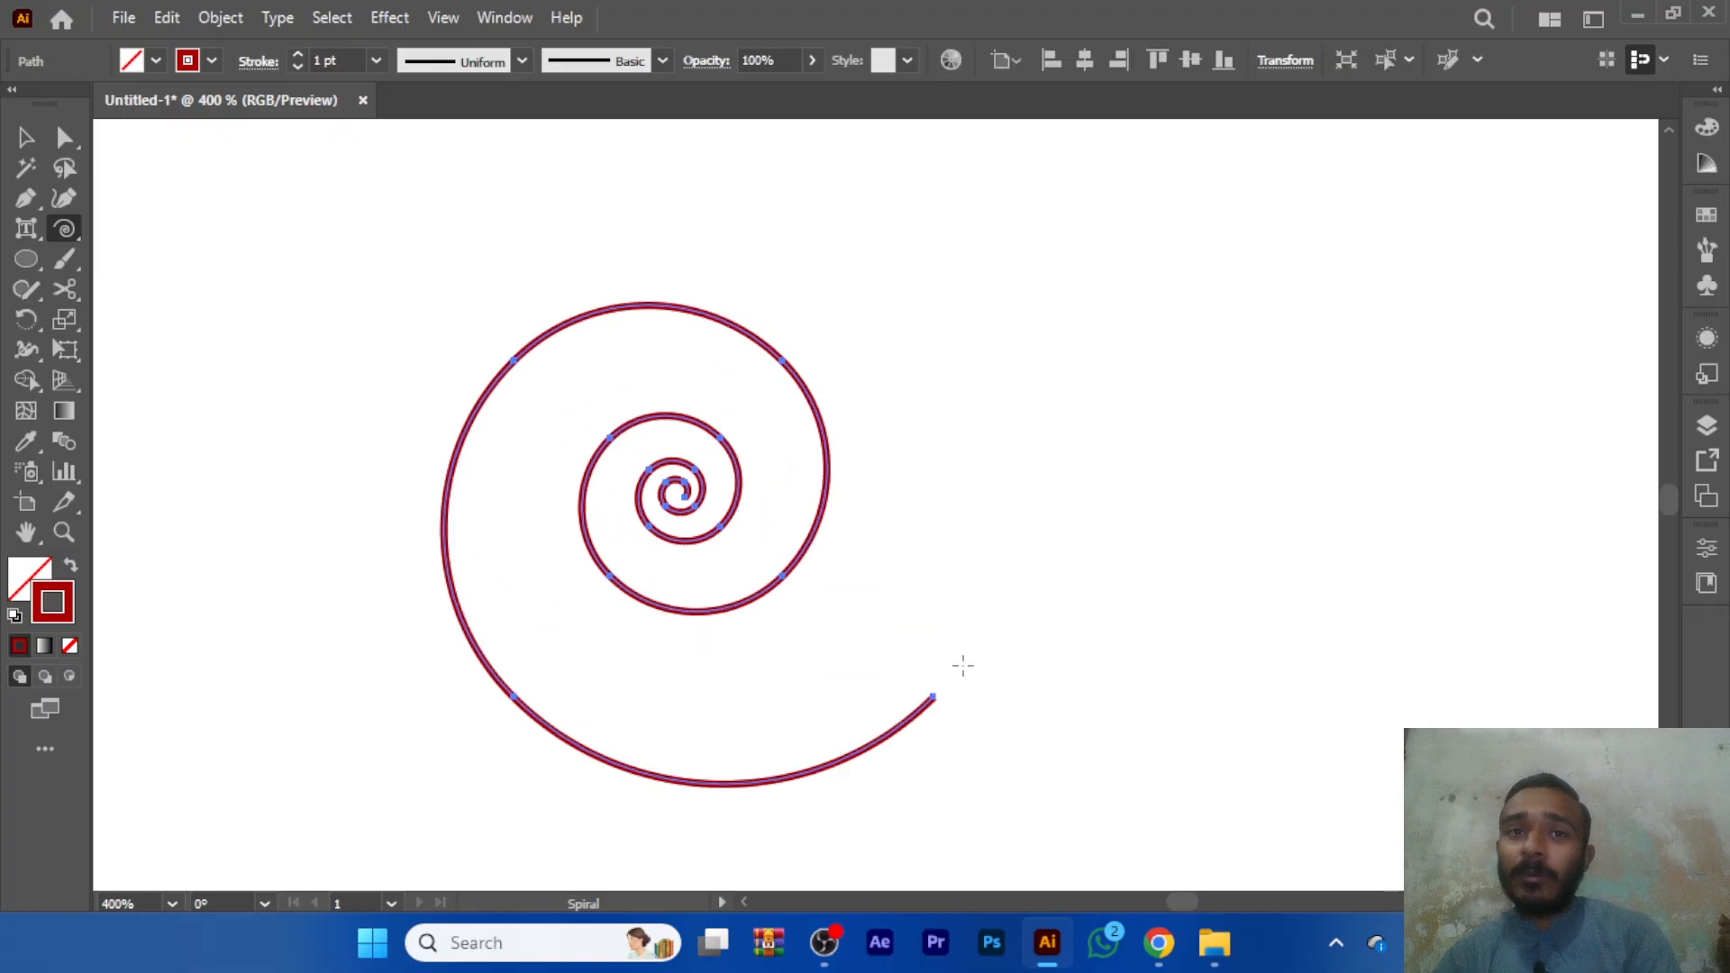
- Examine the small spiral's curve and anchor points at magnifications ranging from close-up to 100%
key("v")
key("a")
key("ctrl+equal")
key("ctrl+equal")
key("ctrl+equal")
key("ctrl+equal")
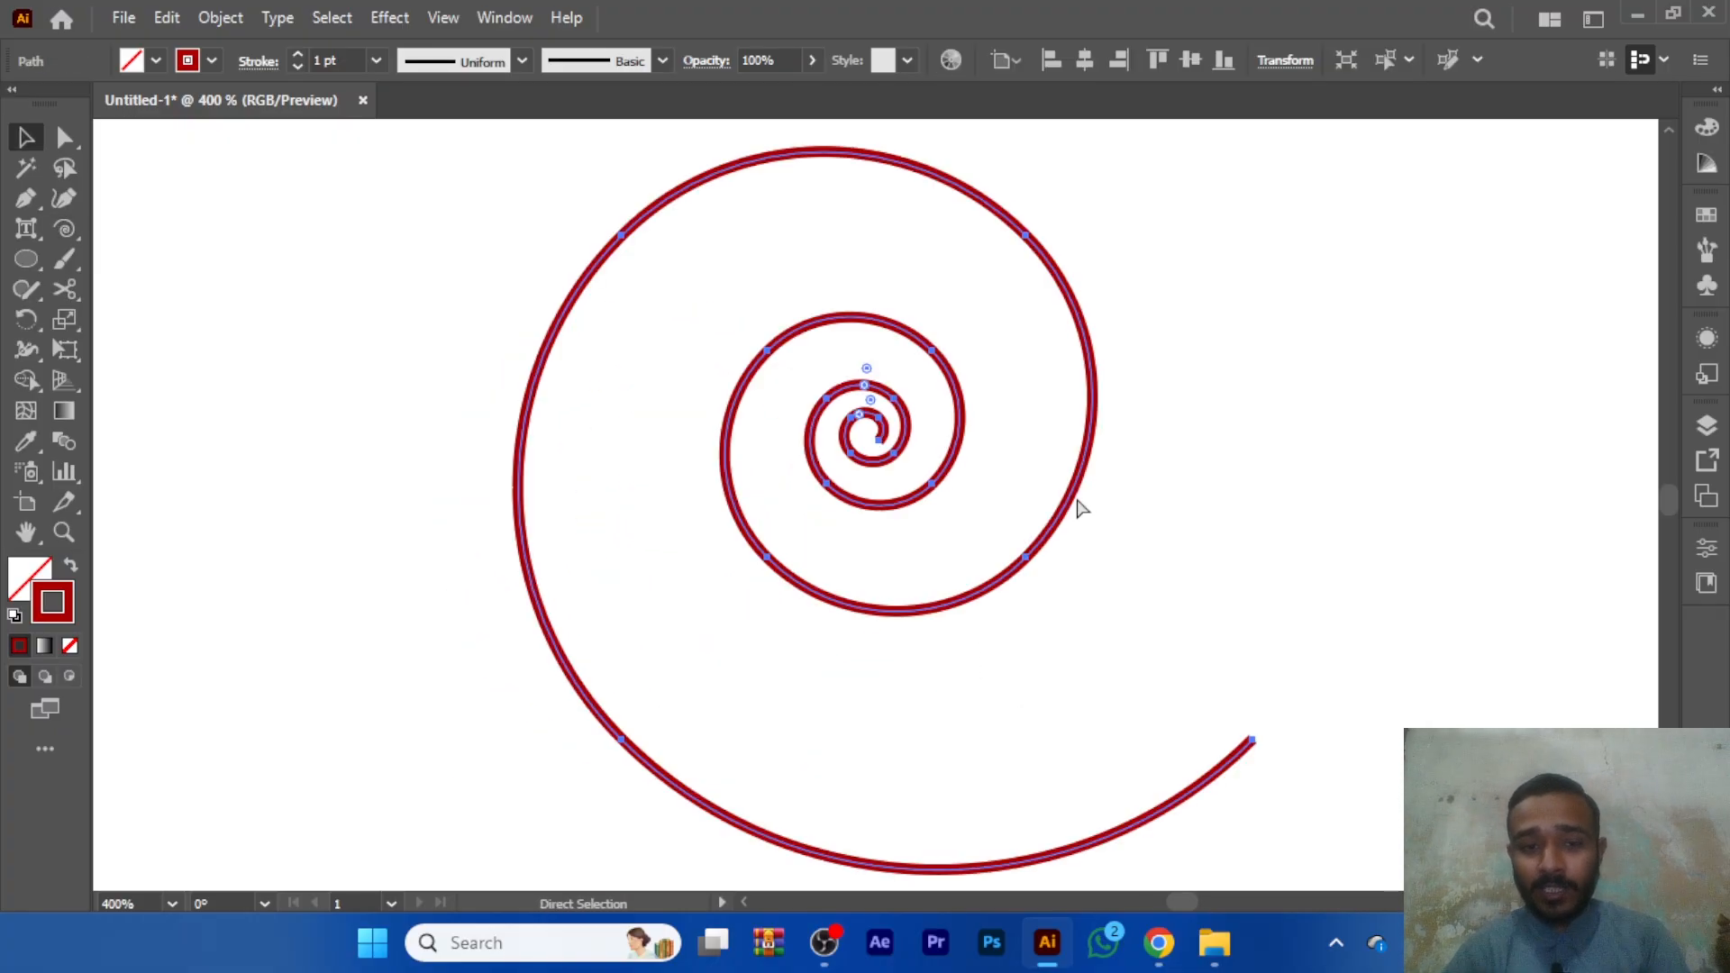
key("ctrl+minus")
key("ctrl+minus")
key("ctrl+minus")
key("ctrl+minus")
key("ctrl+minus")
key("ctrl+minus")
key("ctrl+minus")
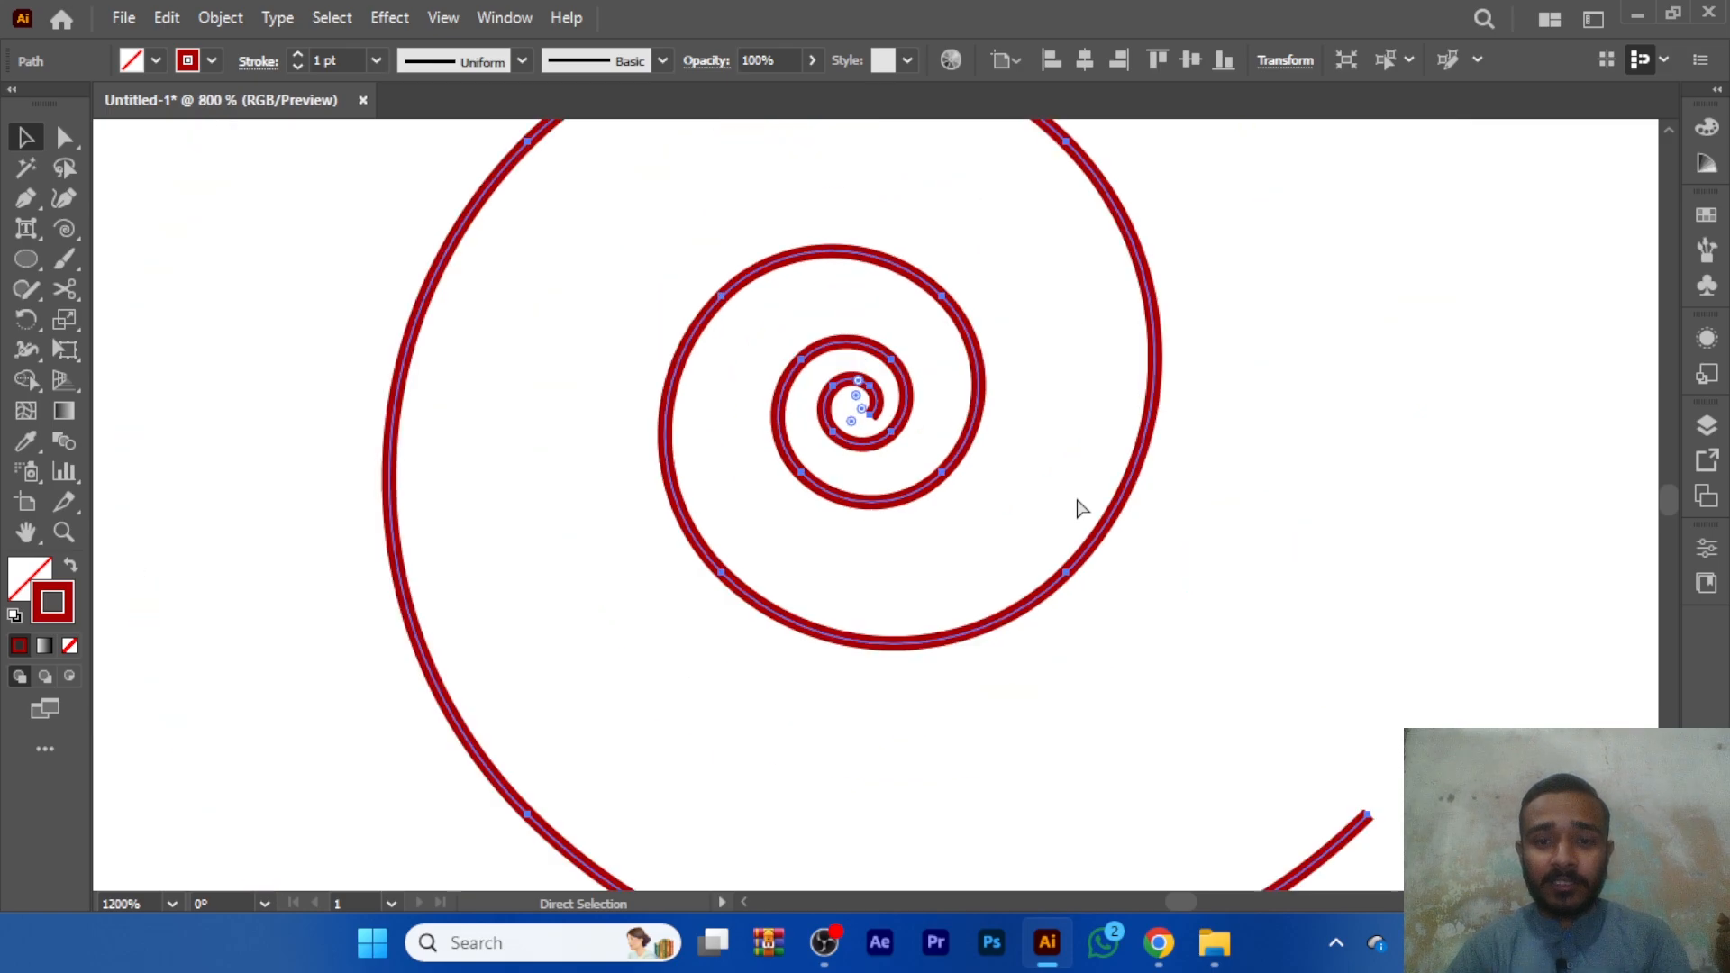
key("ctrl+minus")
key("ctrl+minus")
key("ctrl+minus")
key("ctrl+minus")
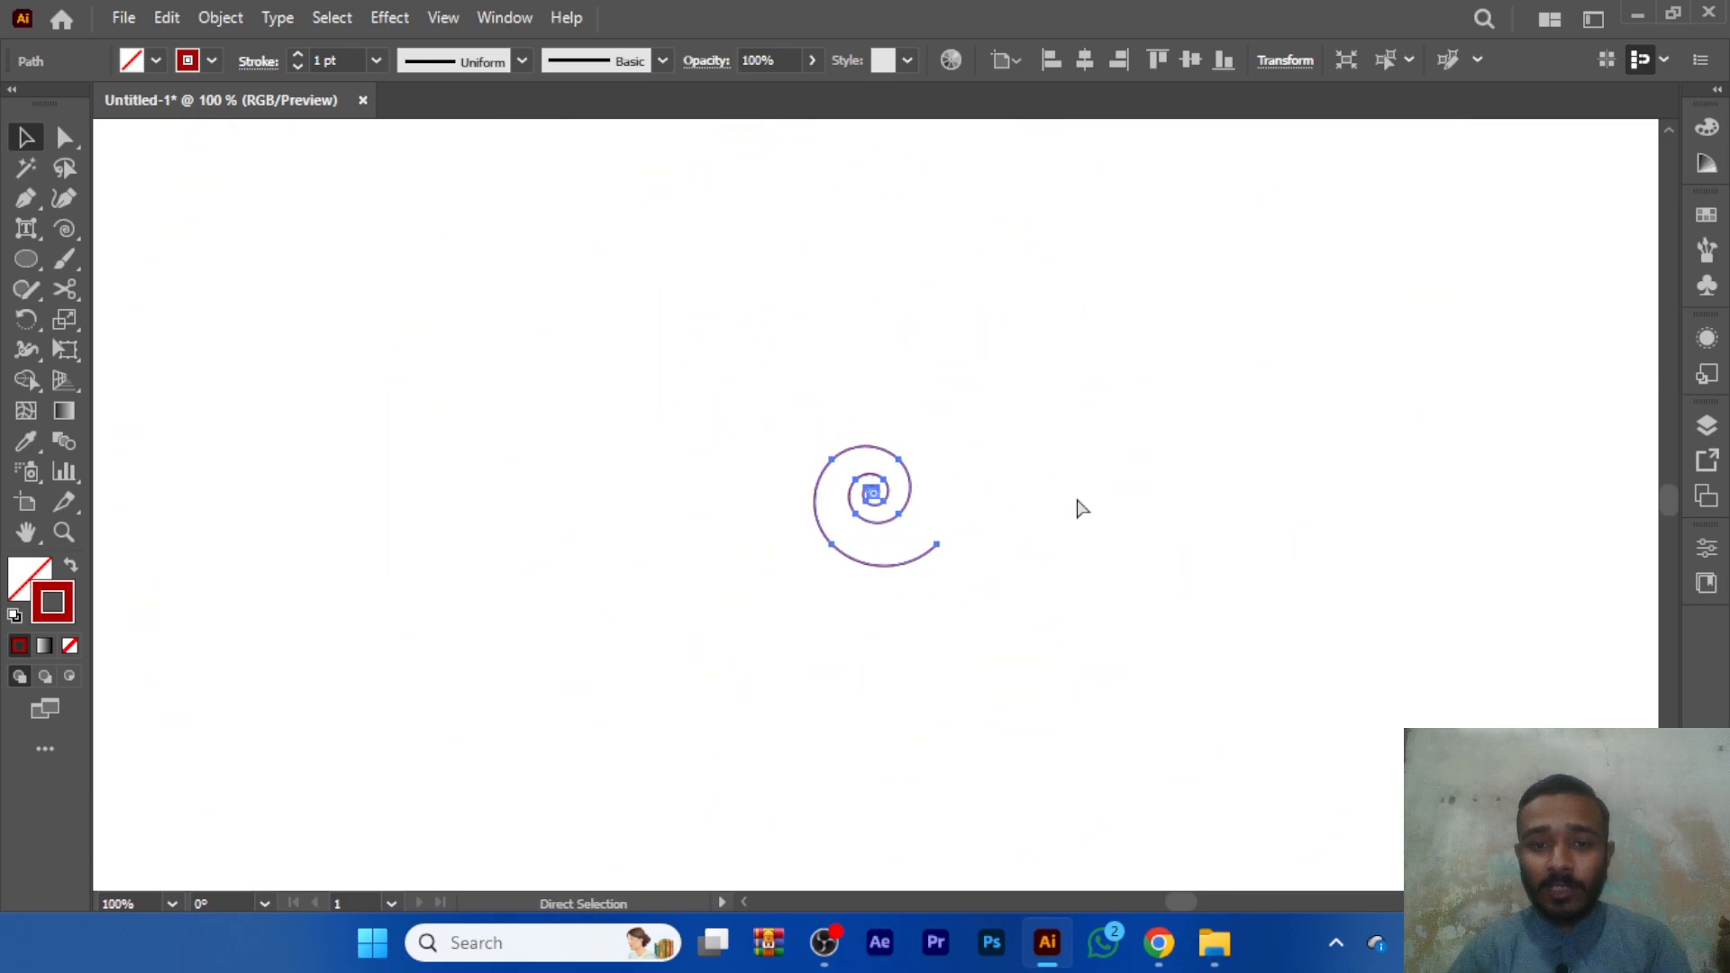
- Delete the small spiral and bring the whole artboard back into view
left_click_drag(1076, 497, 1001, 370)
left_click(917, 571)
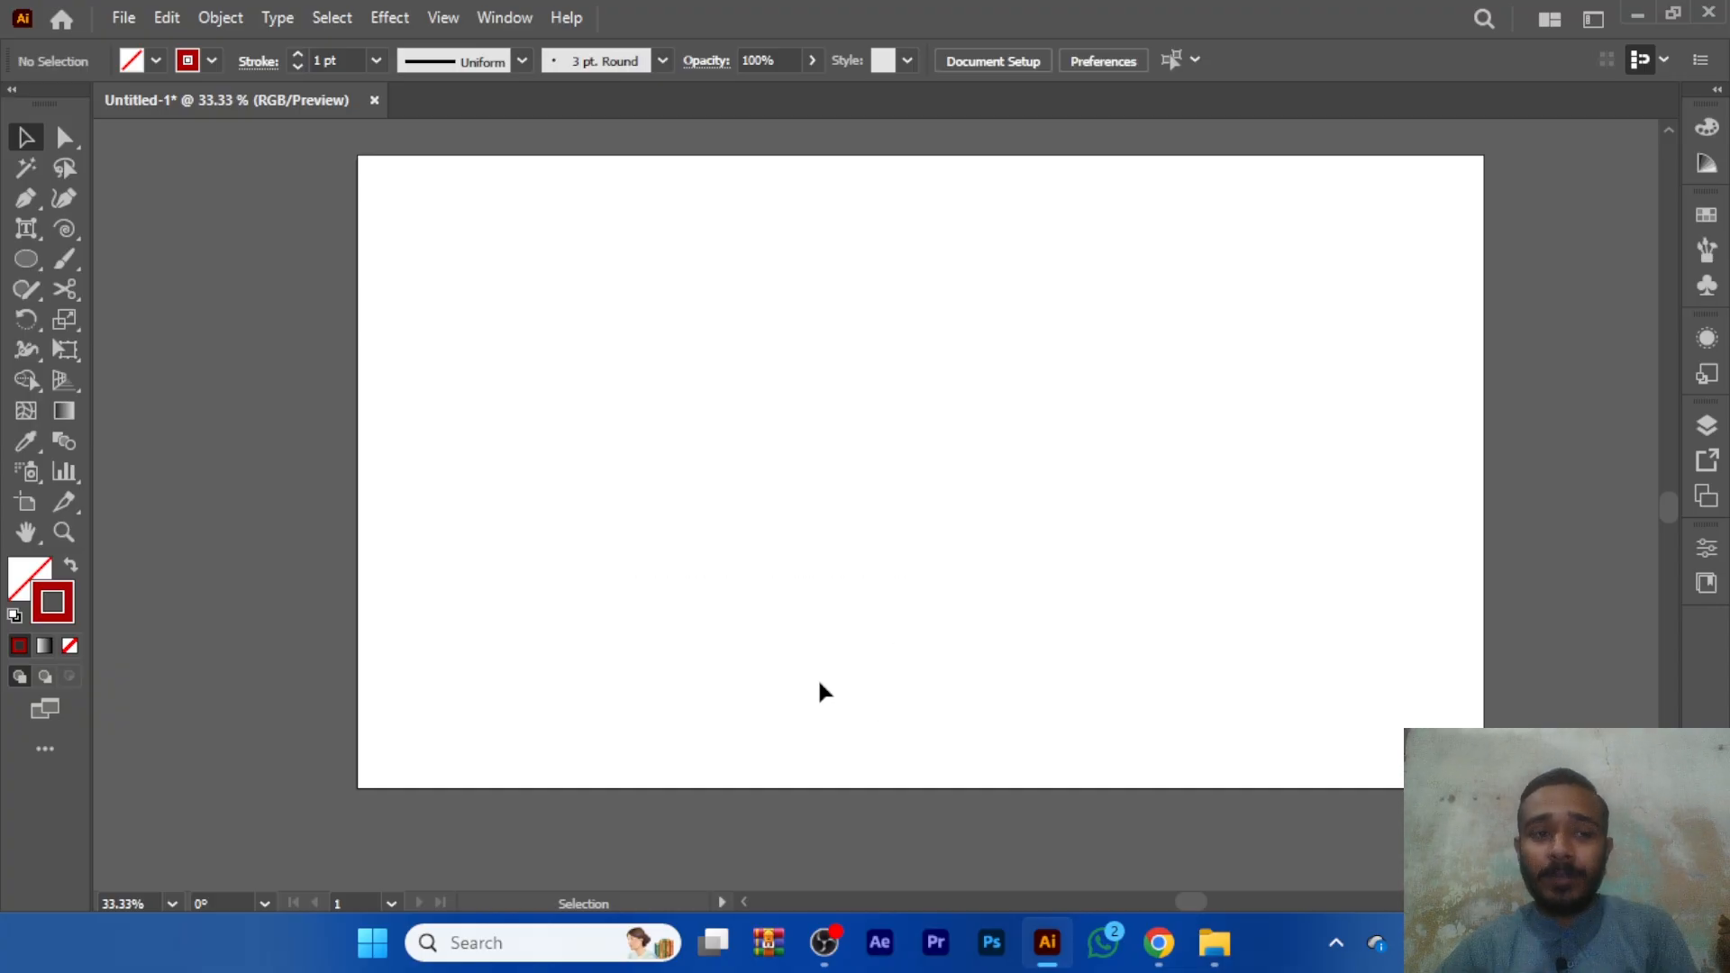
- Draw a square six-by-six grid with the Rectangular Grid tool and move it fully onto the artboard's left part
left_click(64, 228)
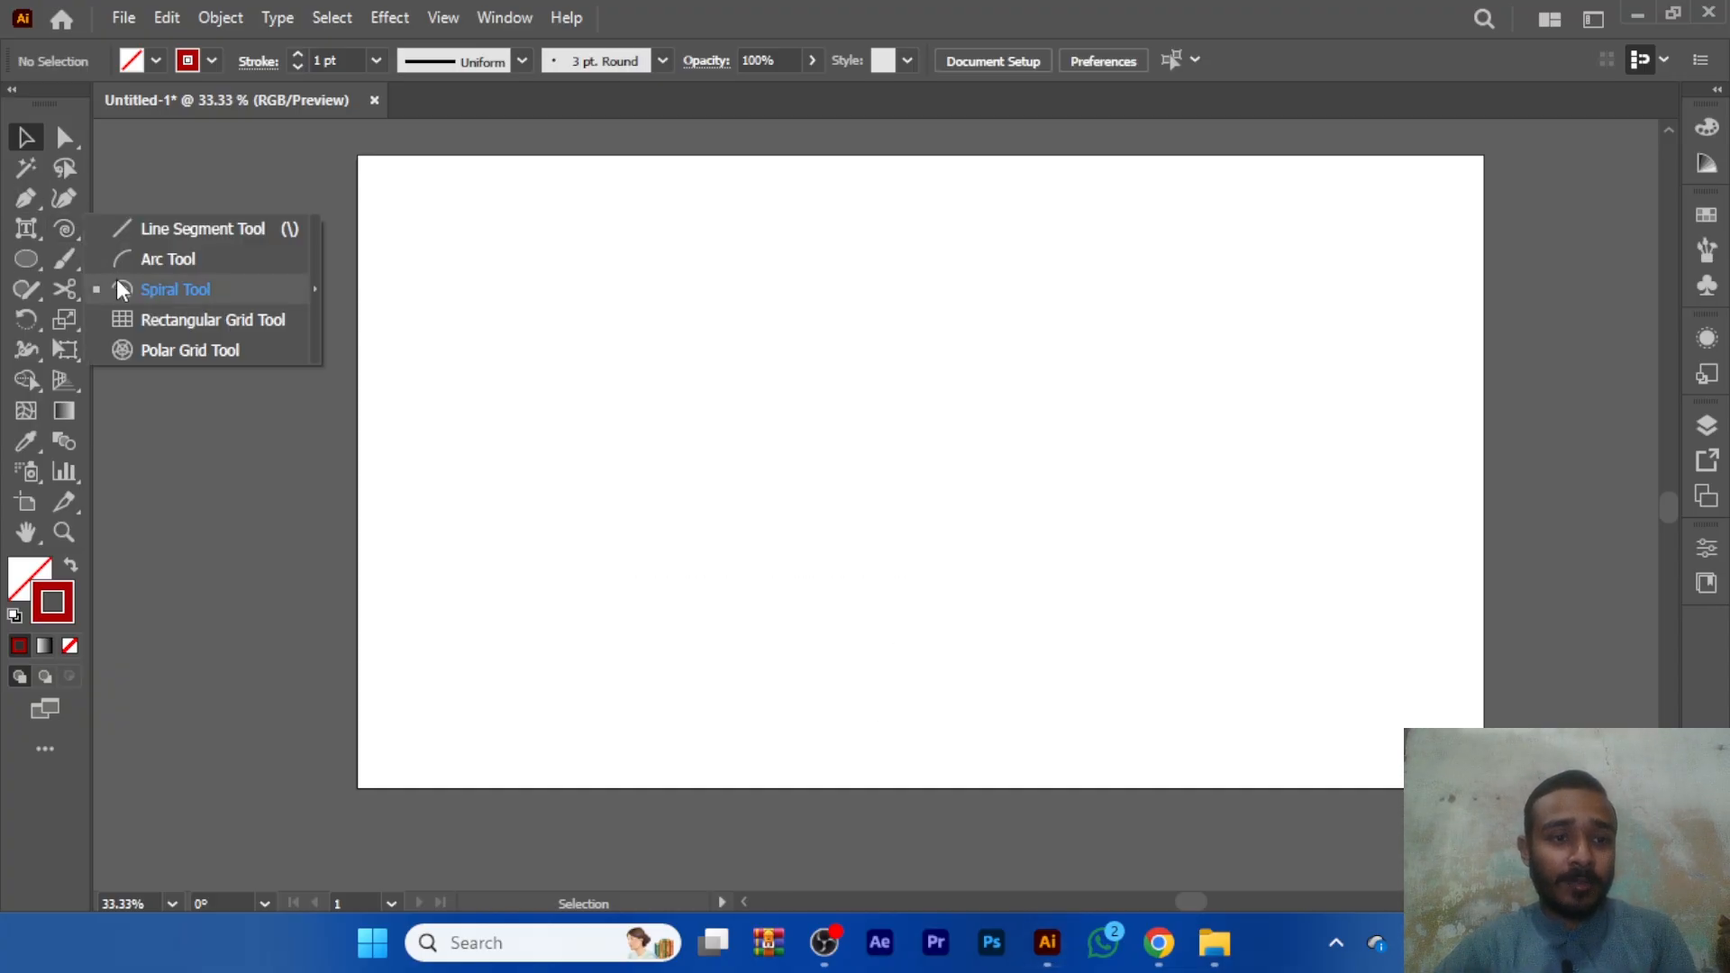
left_click(122, 289)
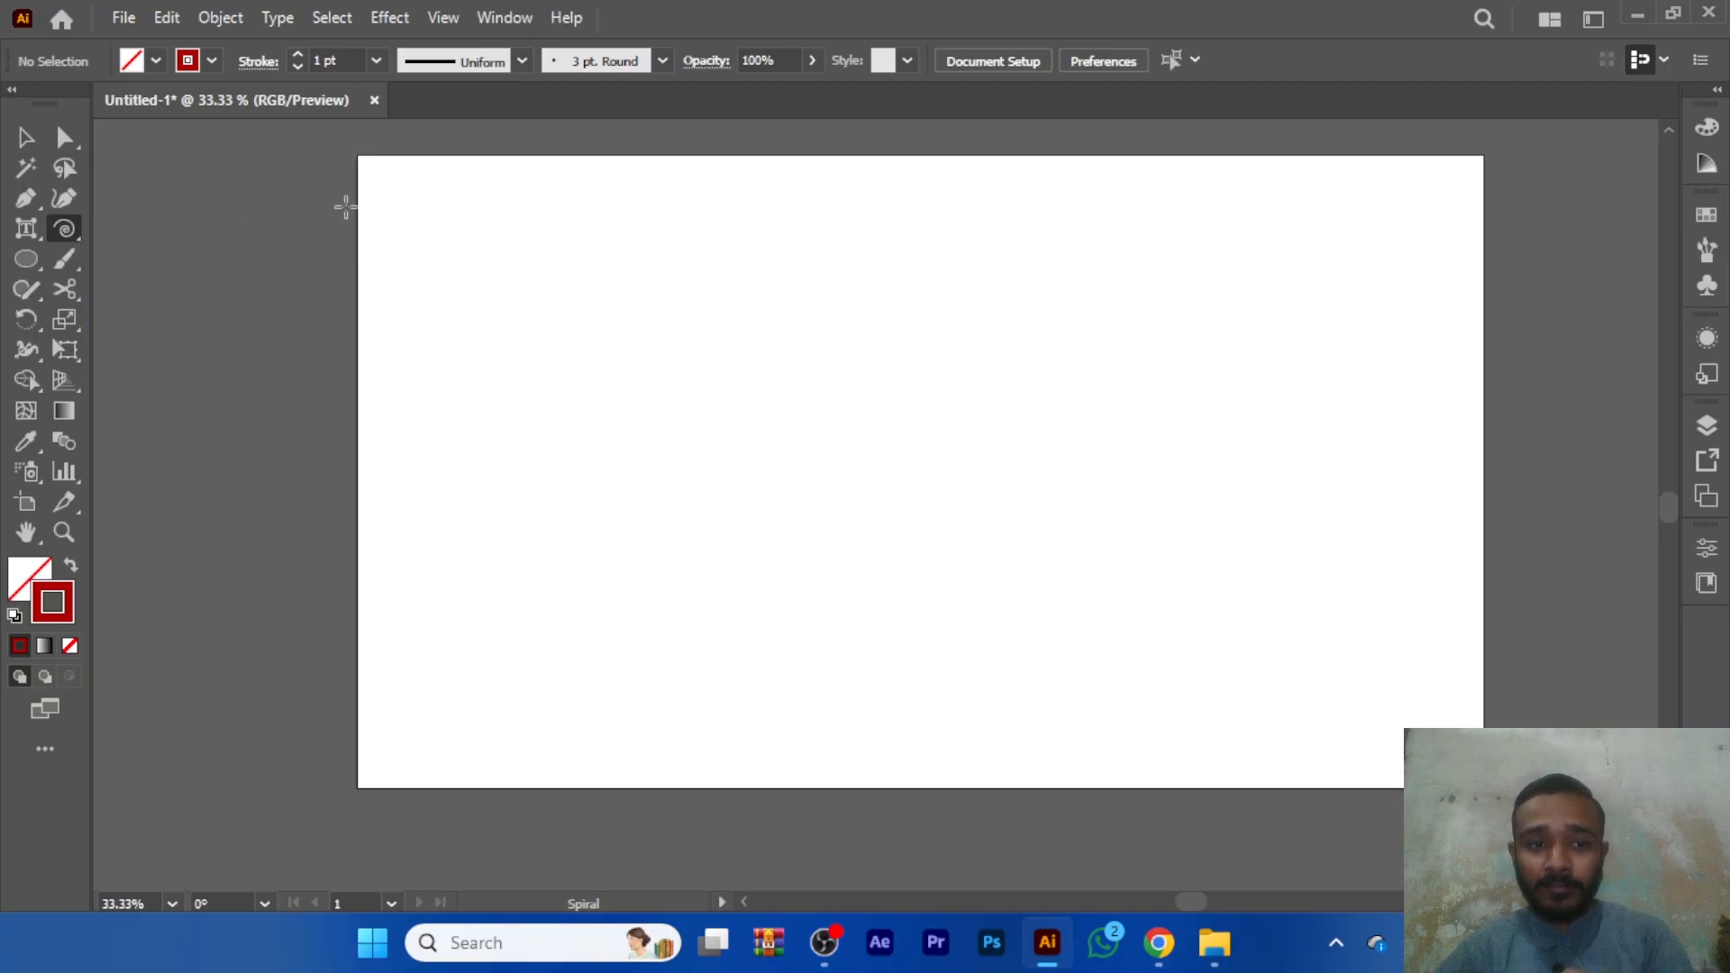
left_click(59, 225)
left_click(187, 327)
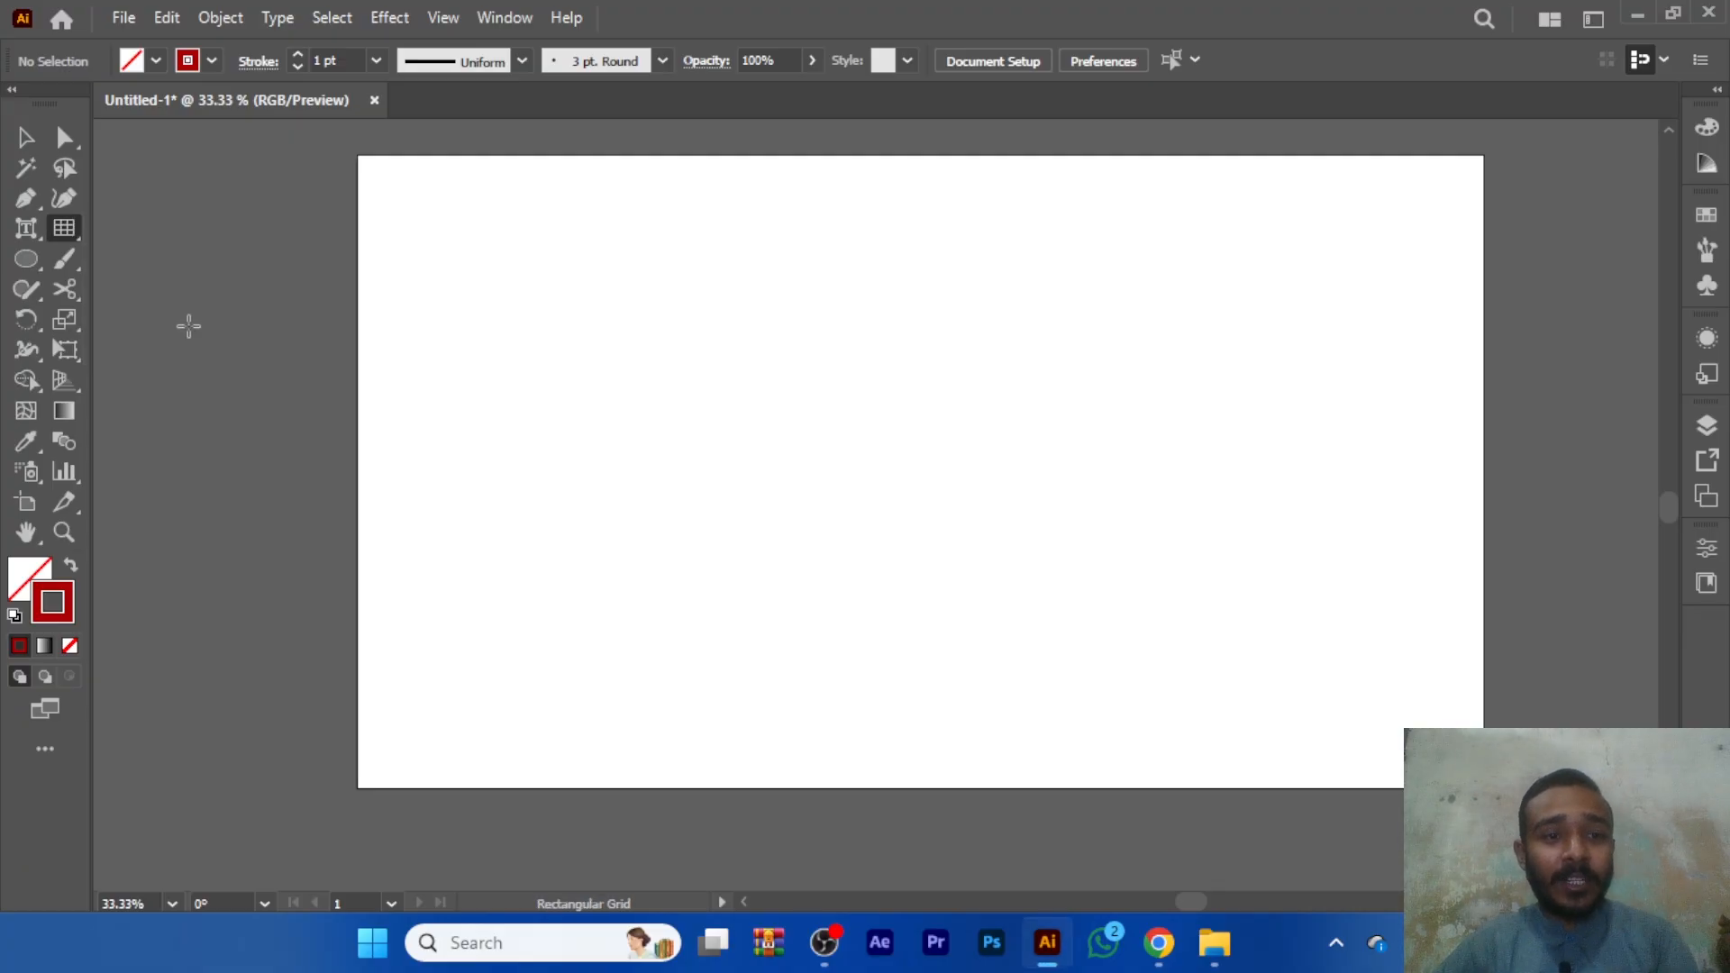
left_click_drag(776, 311, 1029, 565)
key("v")
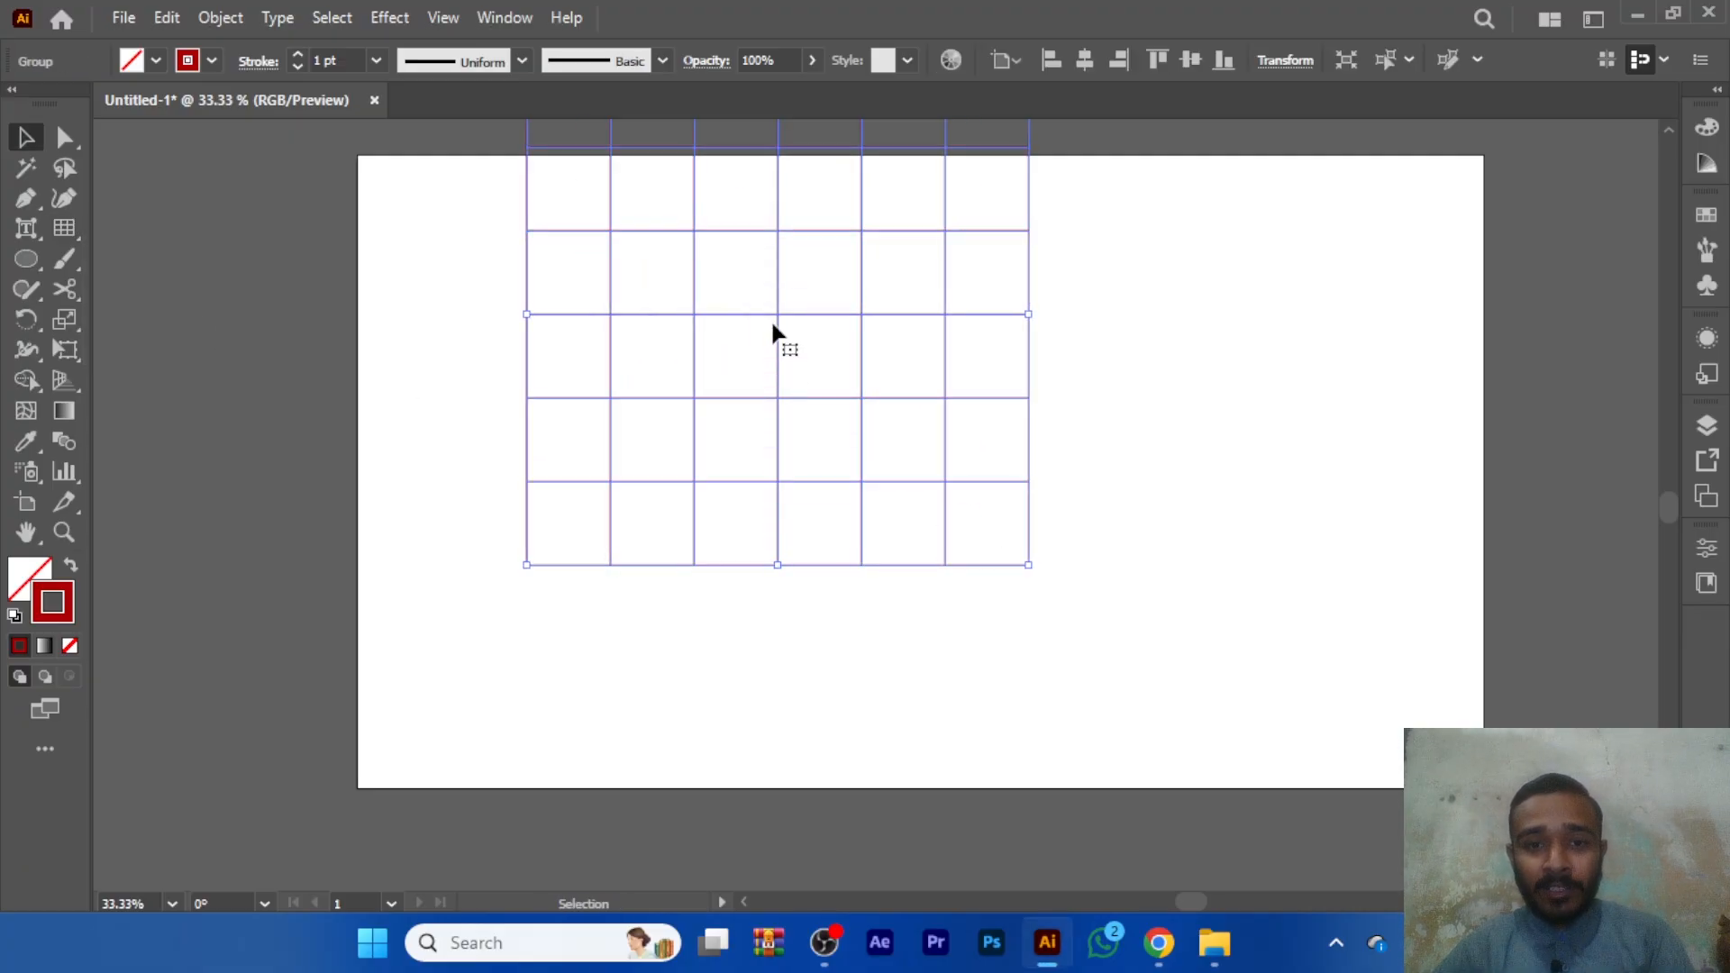
left_click_drag(777, 316, 677, 470)
left_click(1067, 366)
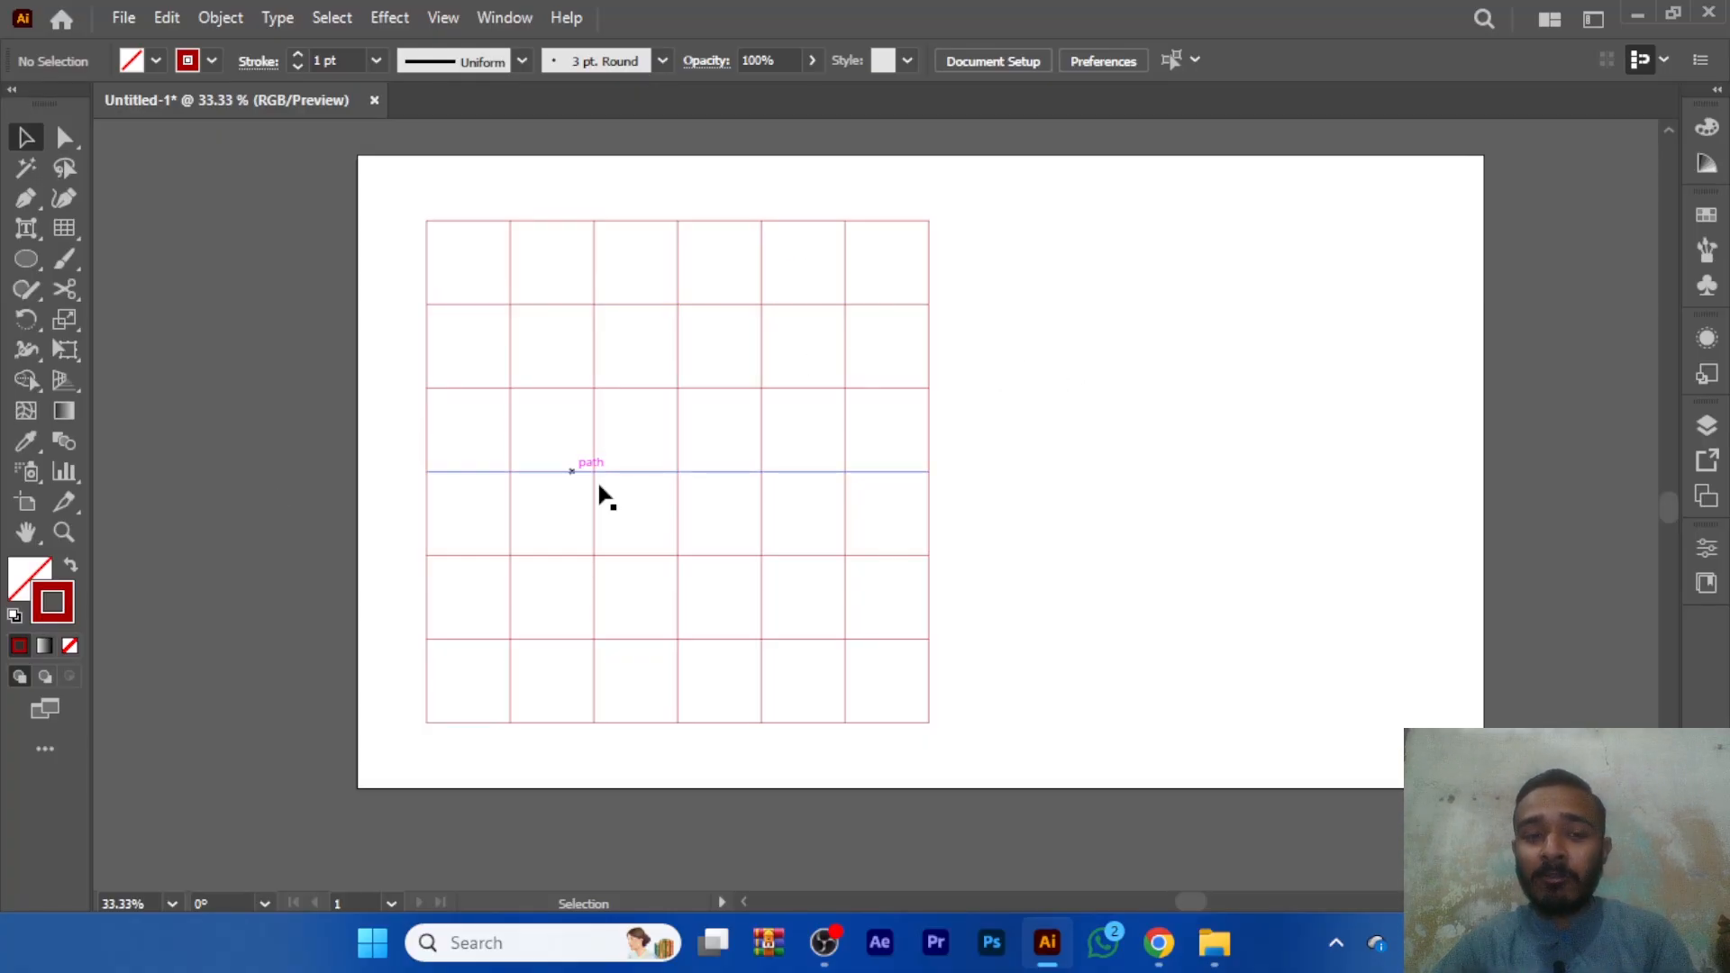
- Ungroup the rectangular grid into separate paths and deselect them
left_click_drag(1086, 593, 1070, 718)
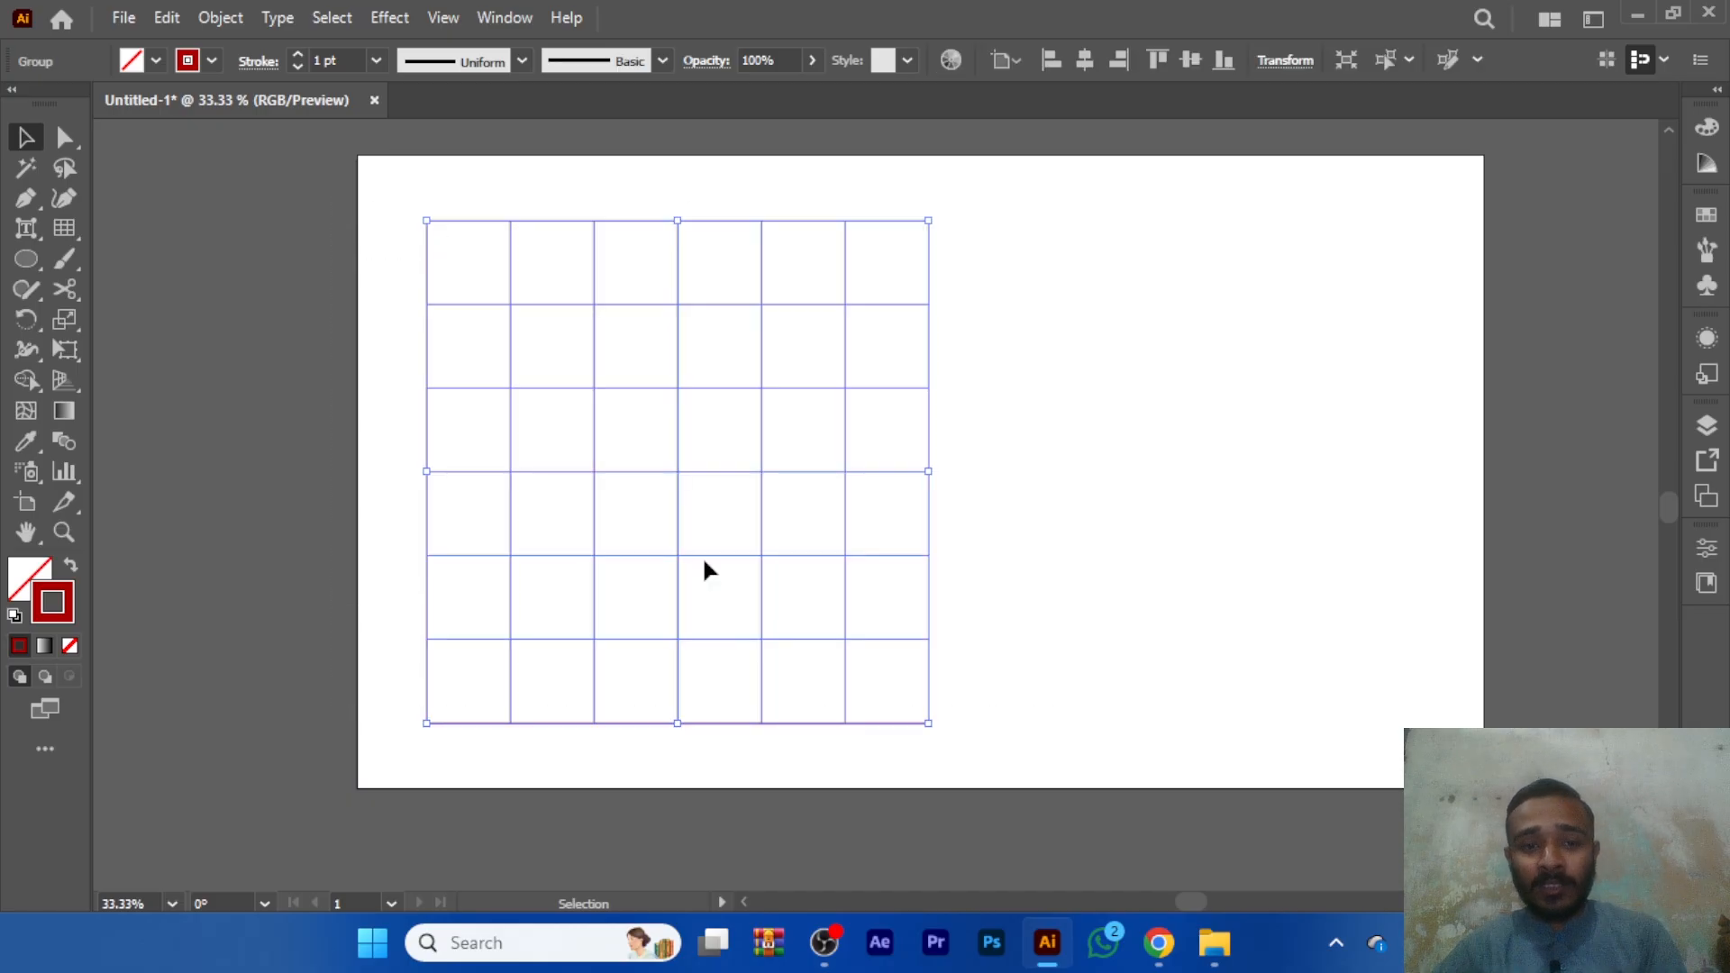
right_click(578, 433)
left_click(642, 678)
left_click(1119, 521)
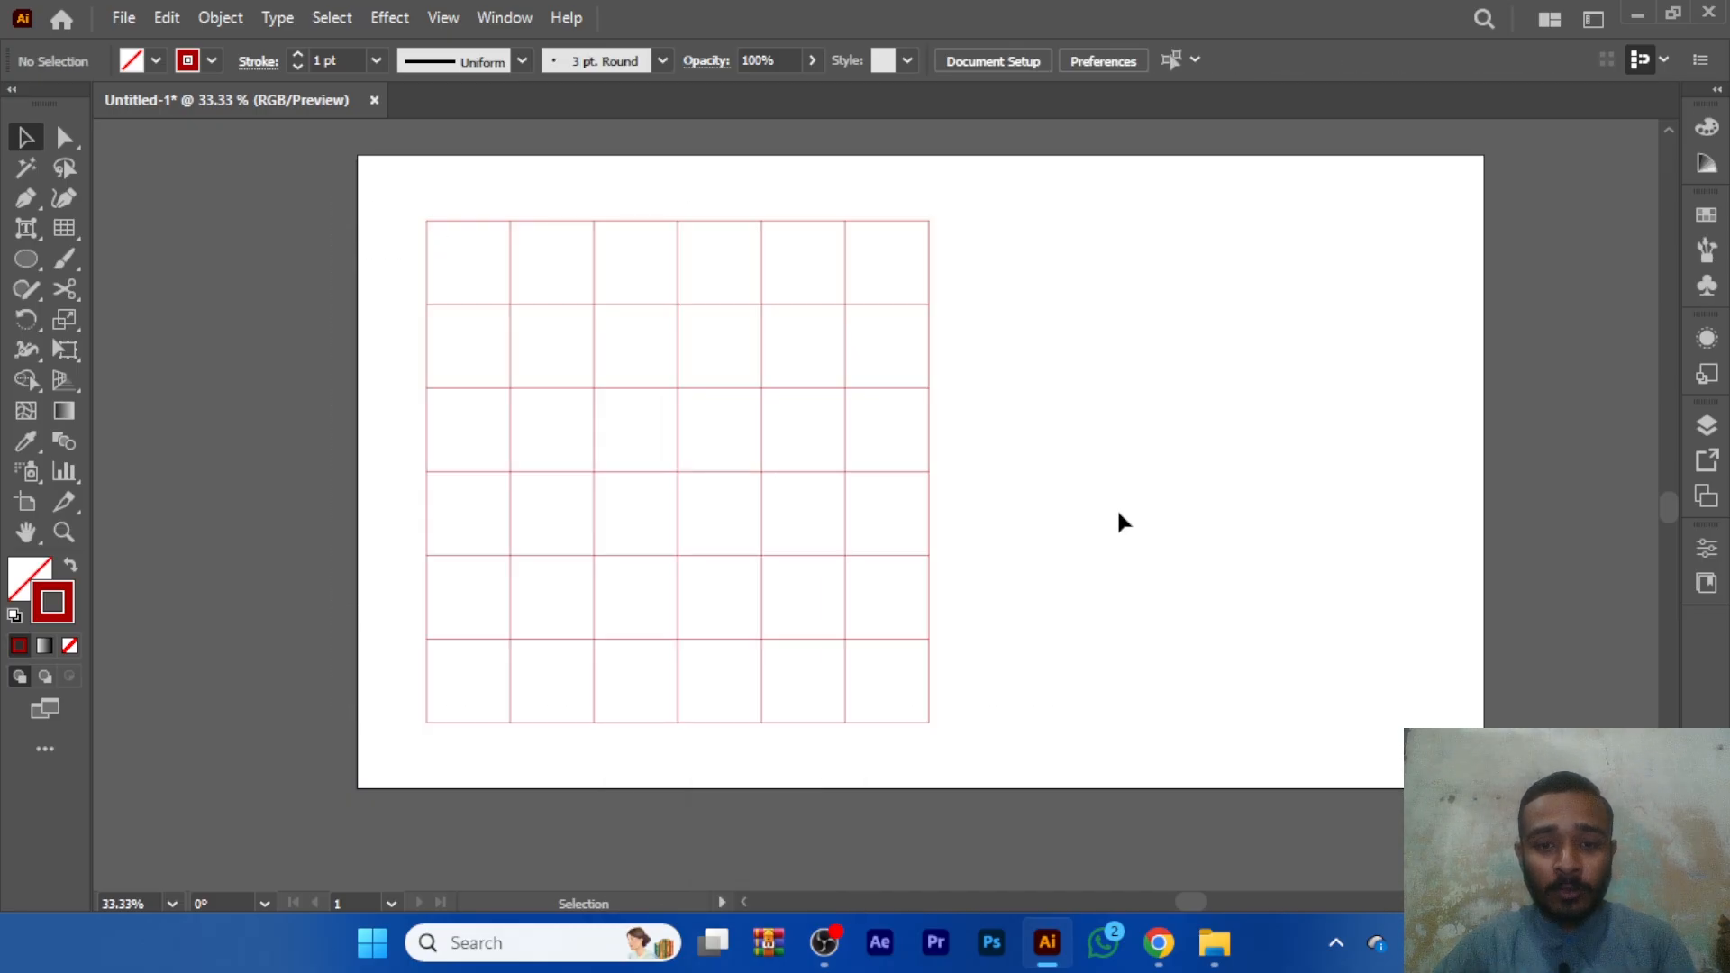
- Pull the grid's inner horizontal lines out to its right and its inner vertical lines off the artboard's left side
left_click_drag(899, 642, 1342, 577)
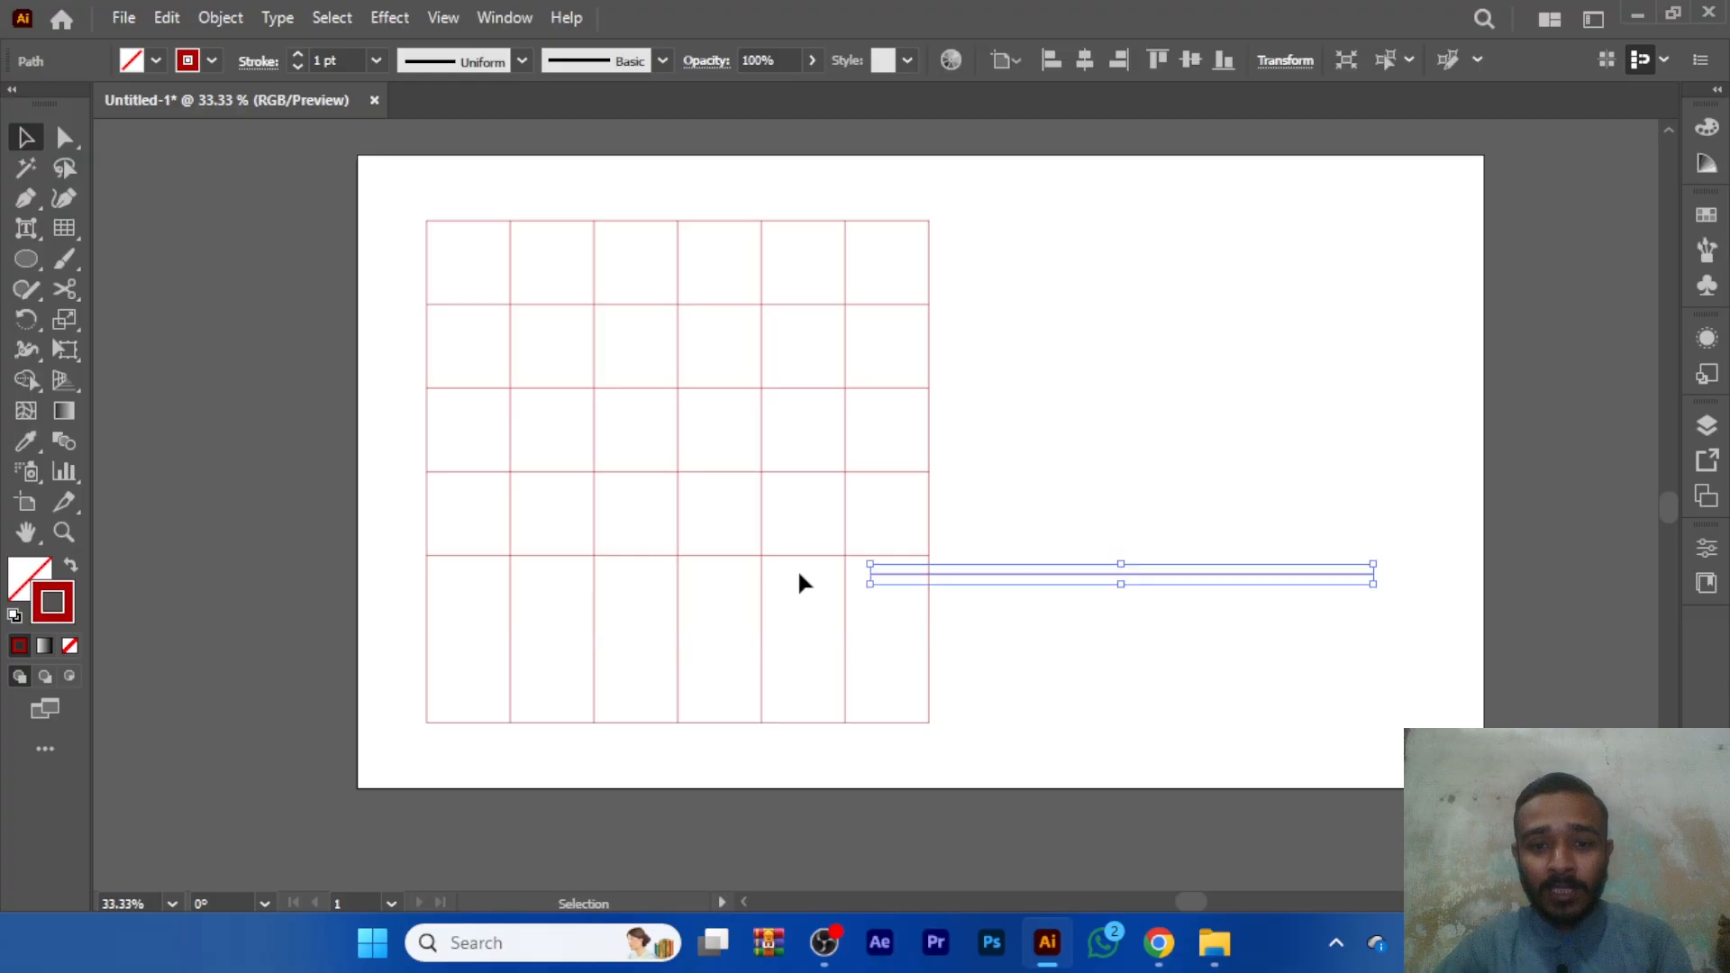
left_click_drag(789, 555, 1258, 483)
left_click_drag(754, 471, 1396, 421)
left_click_drag(786, 388, 1380, 392)
mouse_move(812, 305)
left_mouse_down()
mouse_move(1495, 302)
mouse_move(844, 308)
left_mouse_up()
left_click_drag(478, 349, 356, 373)
left_click_drag(477, 212, 483, 225)
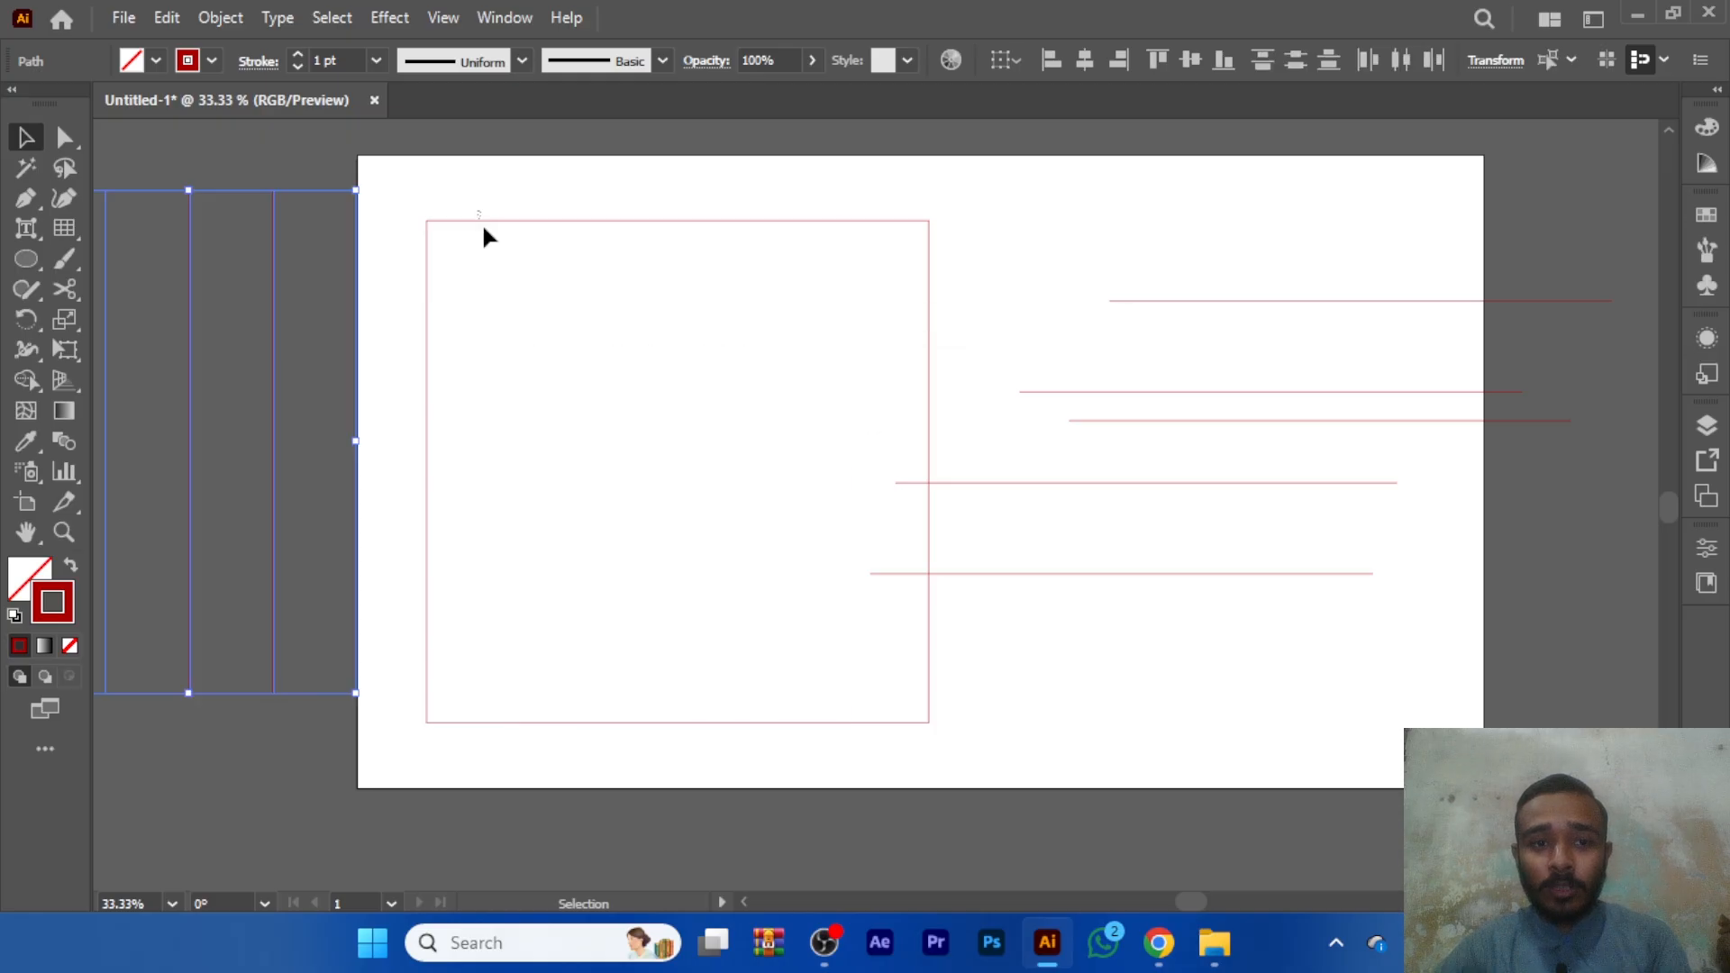
- Undo all the line moves to restore the grid, then try shifting one horizontal line upward and undo that too
key("ctrl+z")
key("ctrl+z")
key("ctrl+z")
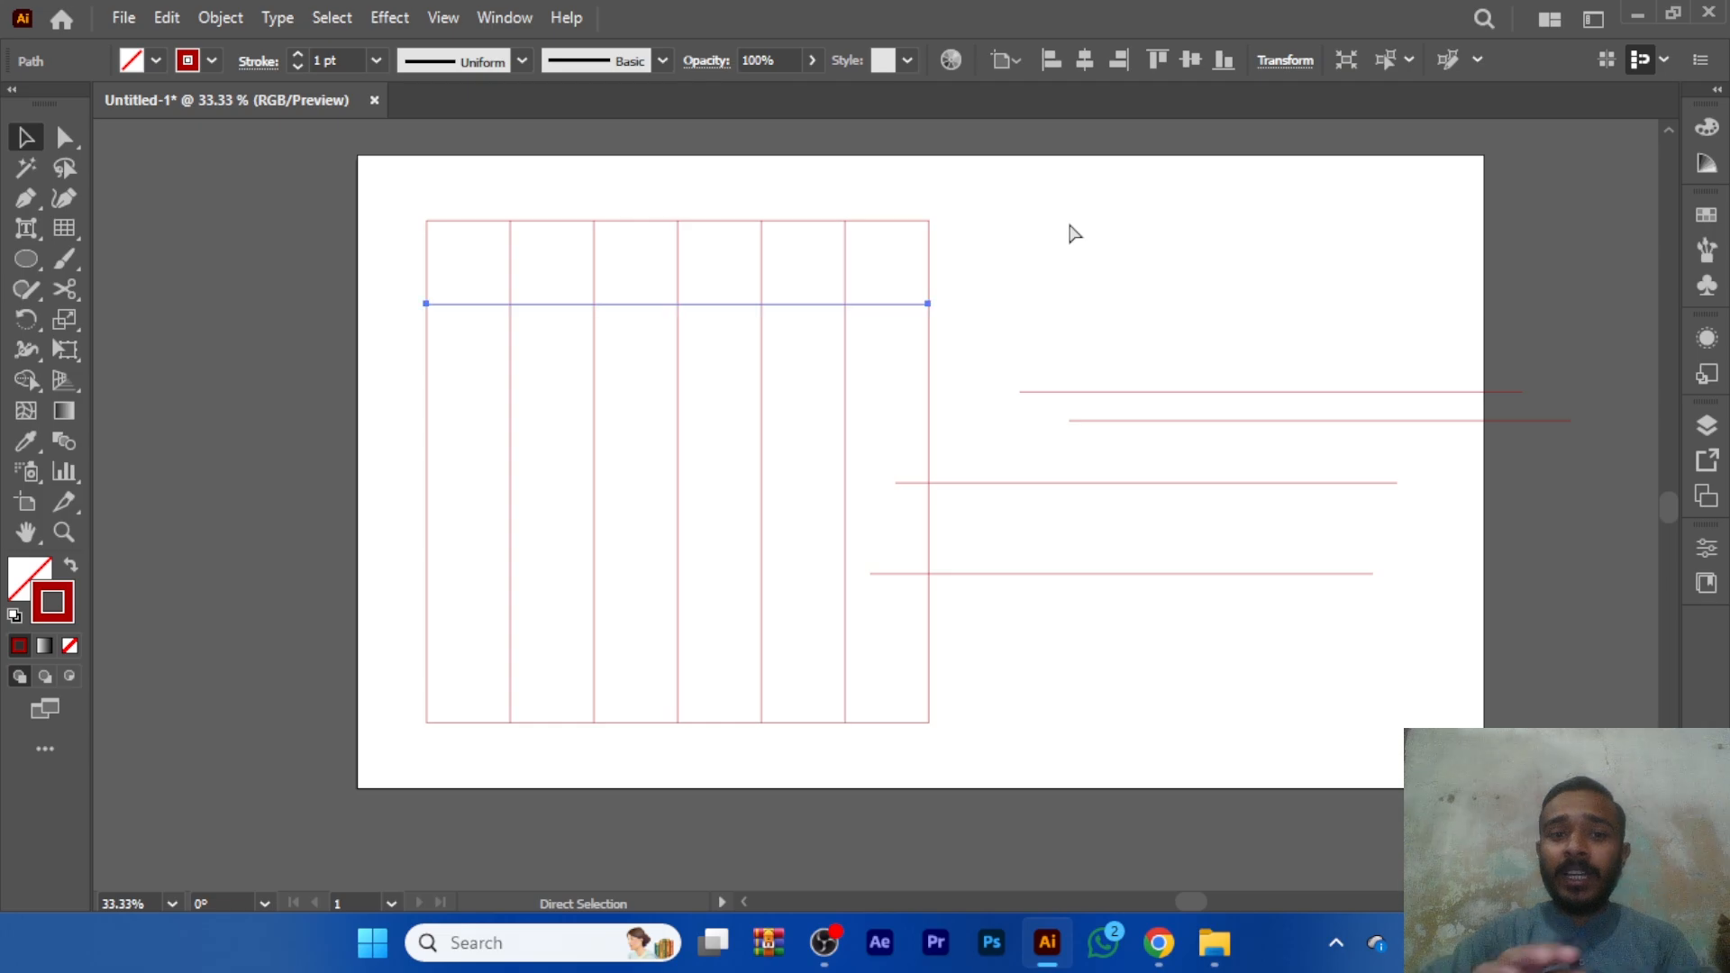
key("ctrl+z")
key("ctrl+z")
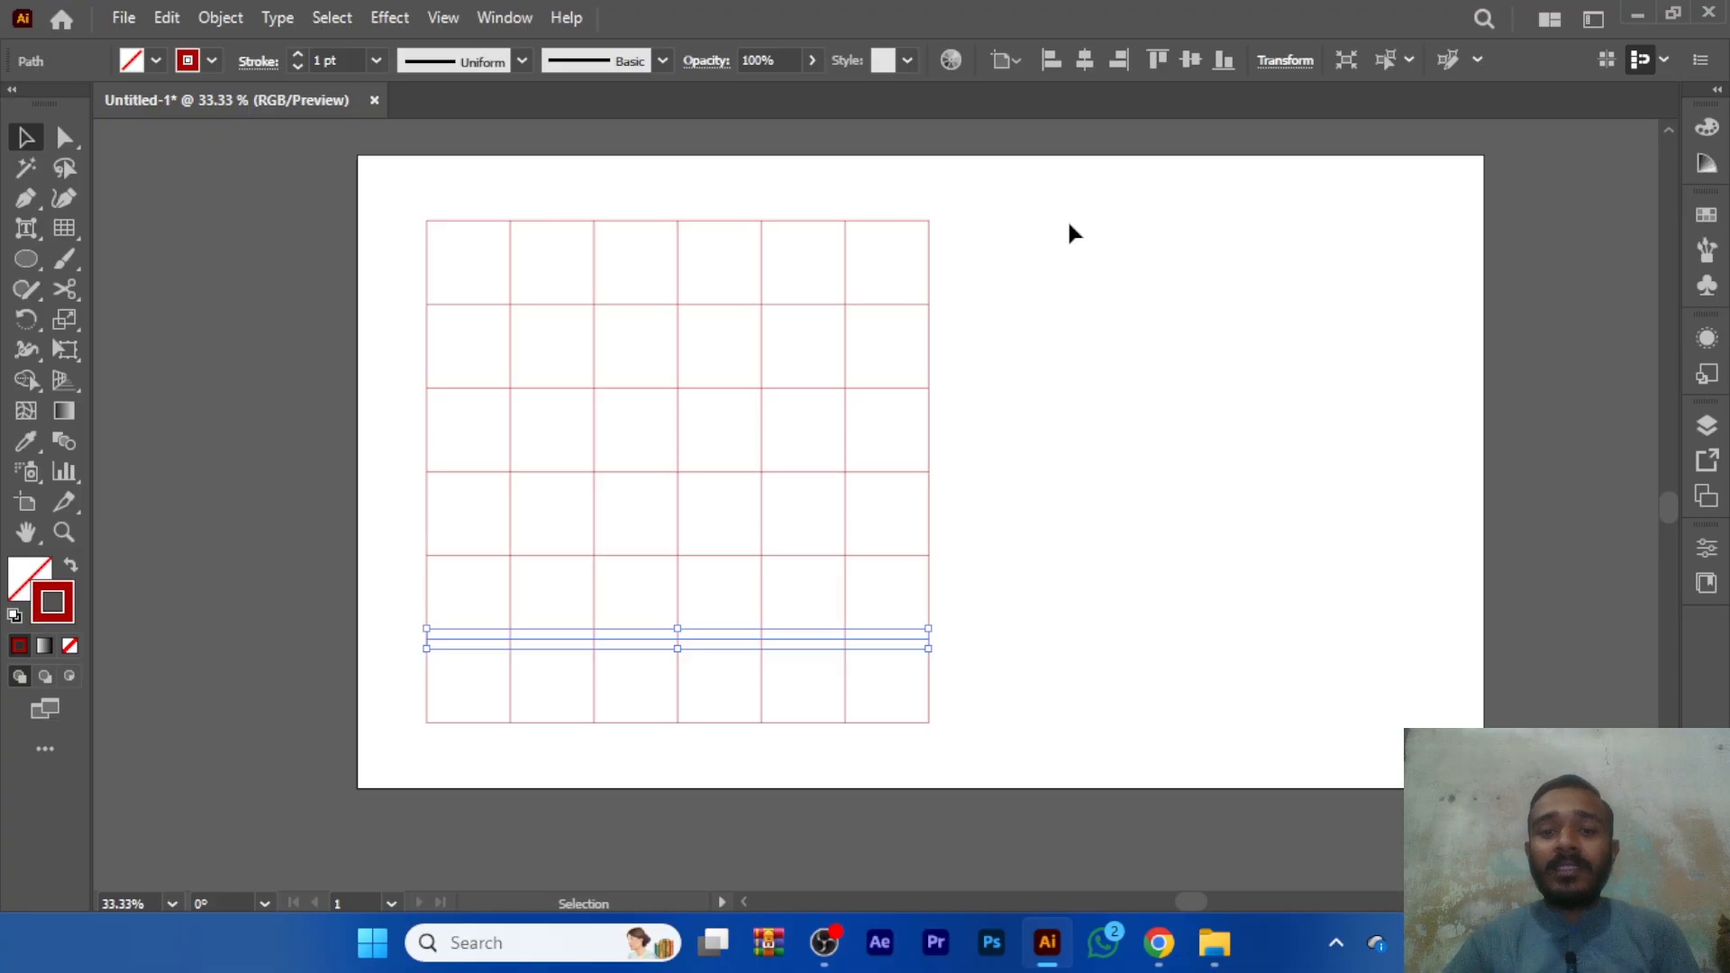
left_click(1140, 324)
left_click_drag(871, 303, 869, 269)
key("ctrl+z")
left_click(1103, 315)
- Select the whole grid and merge a winding run of cells into one N-shaped outline with the Shape Builder tool
left_click_drag(569, 365, 1030, 818)
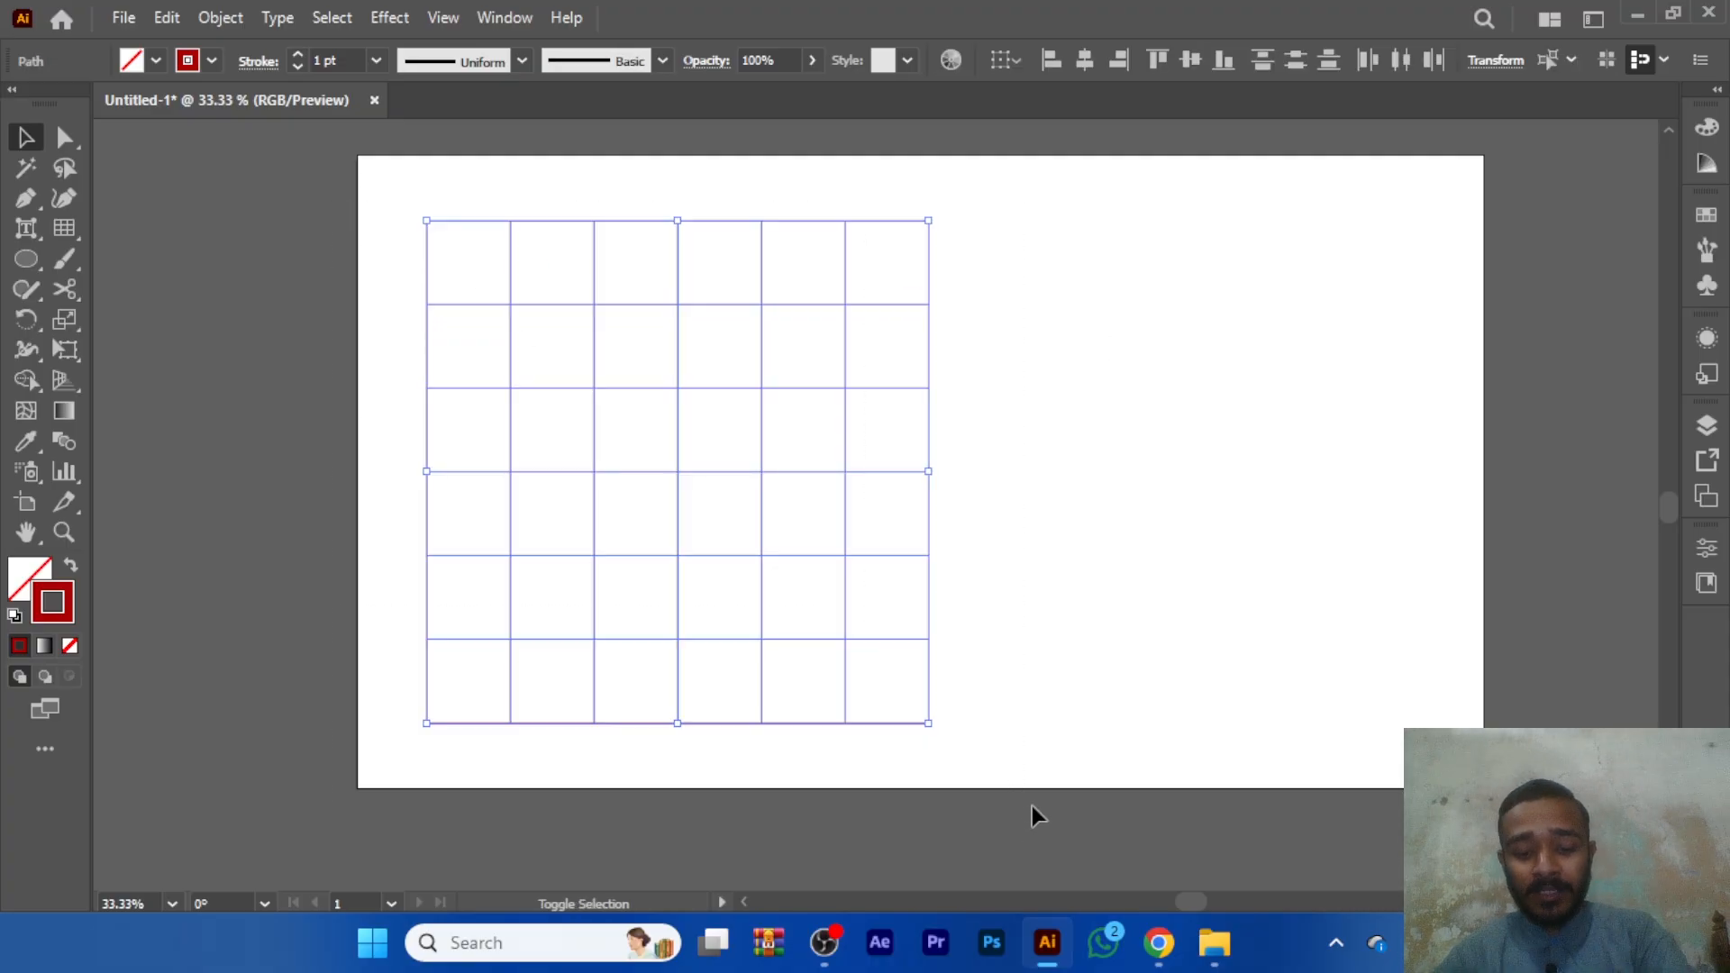
key("shift+m")
key("v")
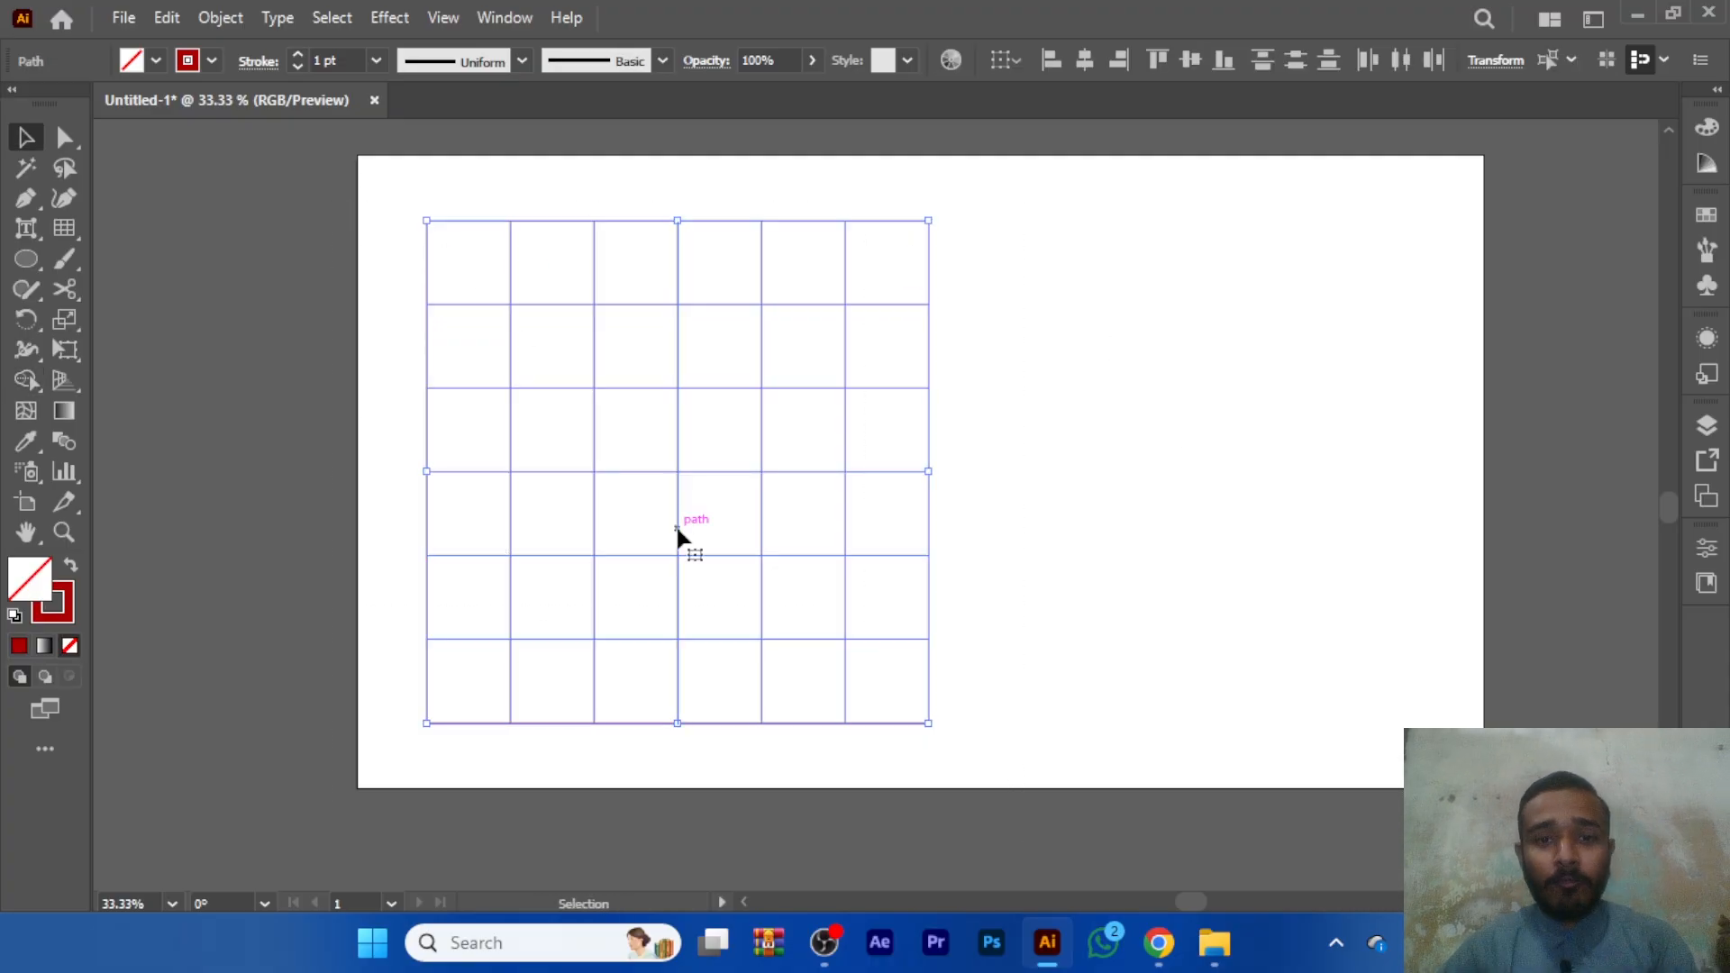
key("shift+m")
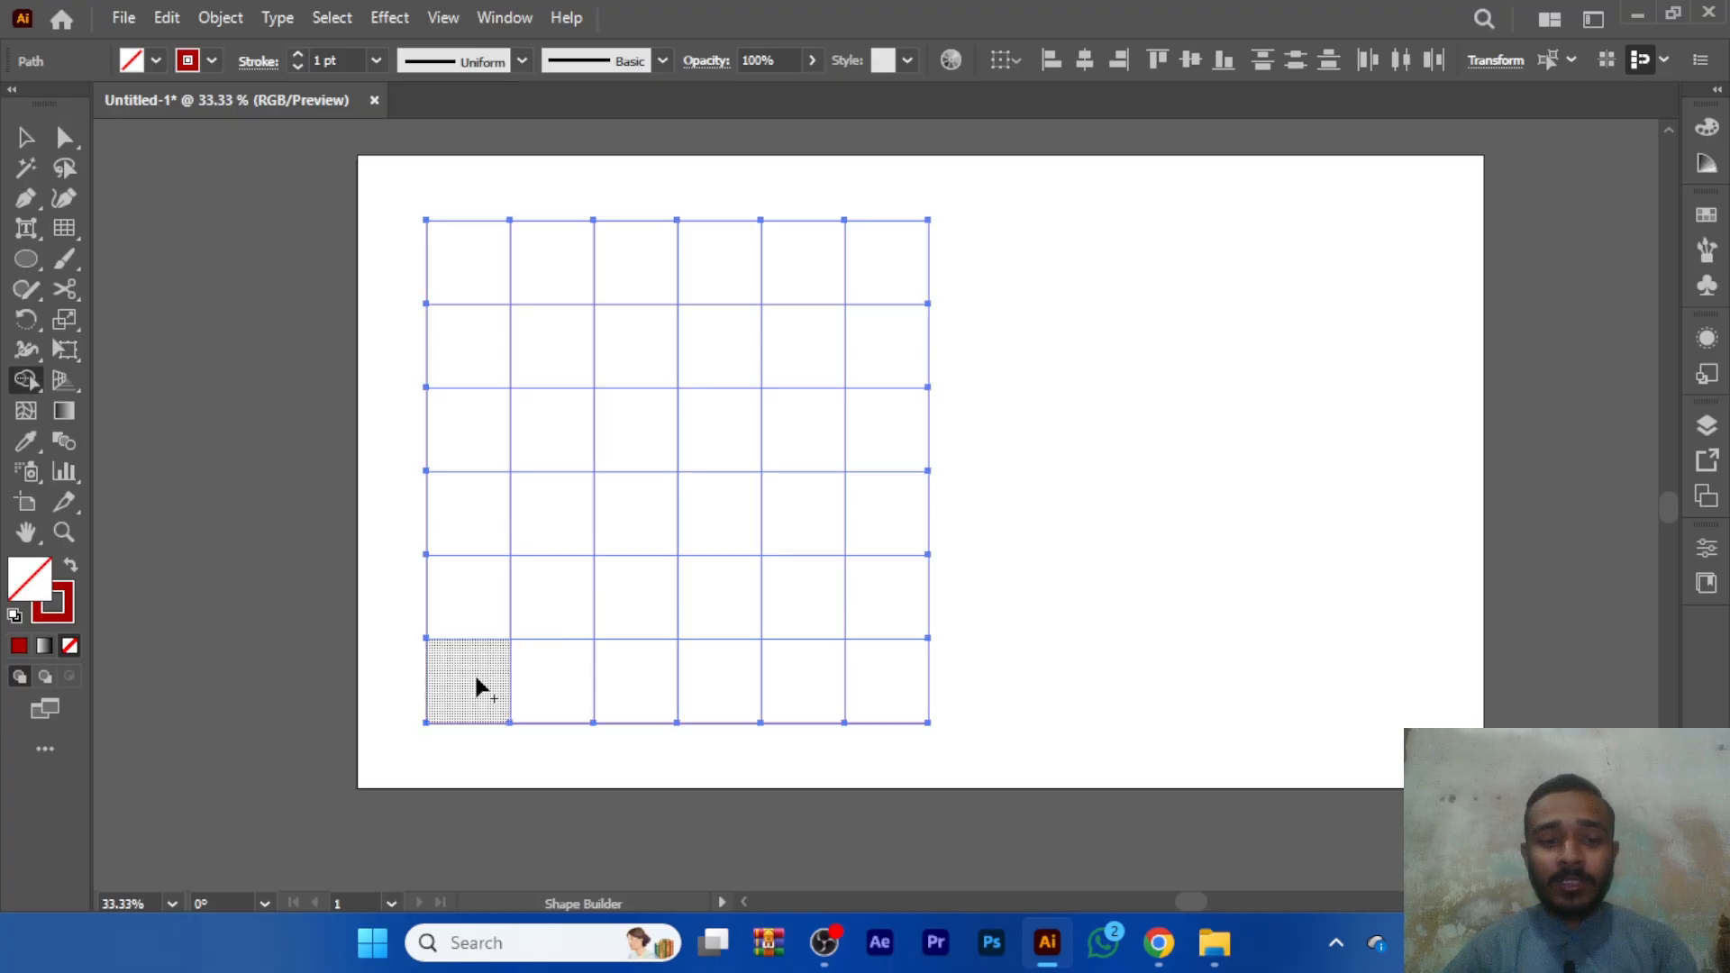
mouse_move(476, 677)
left_mouse_down()
mouse_move(460, 262)
mouse_move(636, 288)
left_mouse_up()
mouse_move(647, 521)
left_mouse_down()
mouse_move(656, 719)
mouse_move(800, 684)
mouse_move(772, 262)
left_mouse_up()
- Try moving the middle column of unmerged cells away to the right, and undo the move
key("v")
right_click(803, 359)
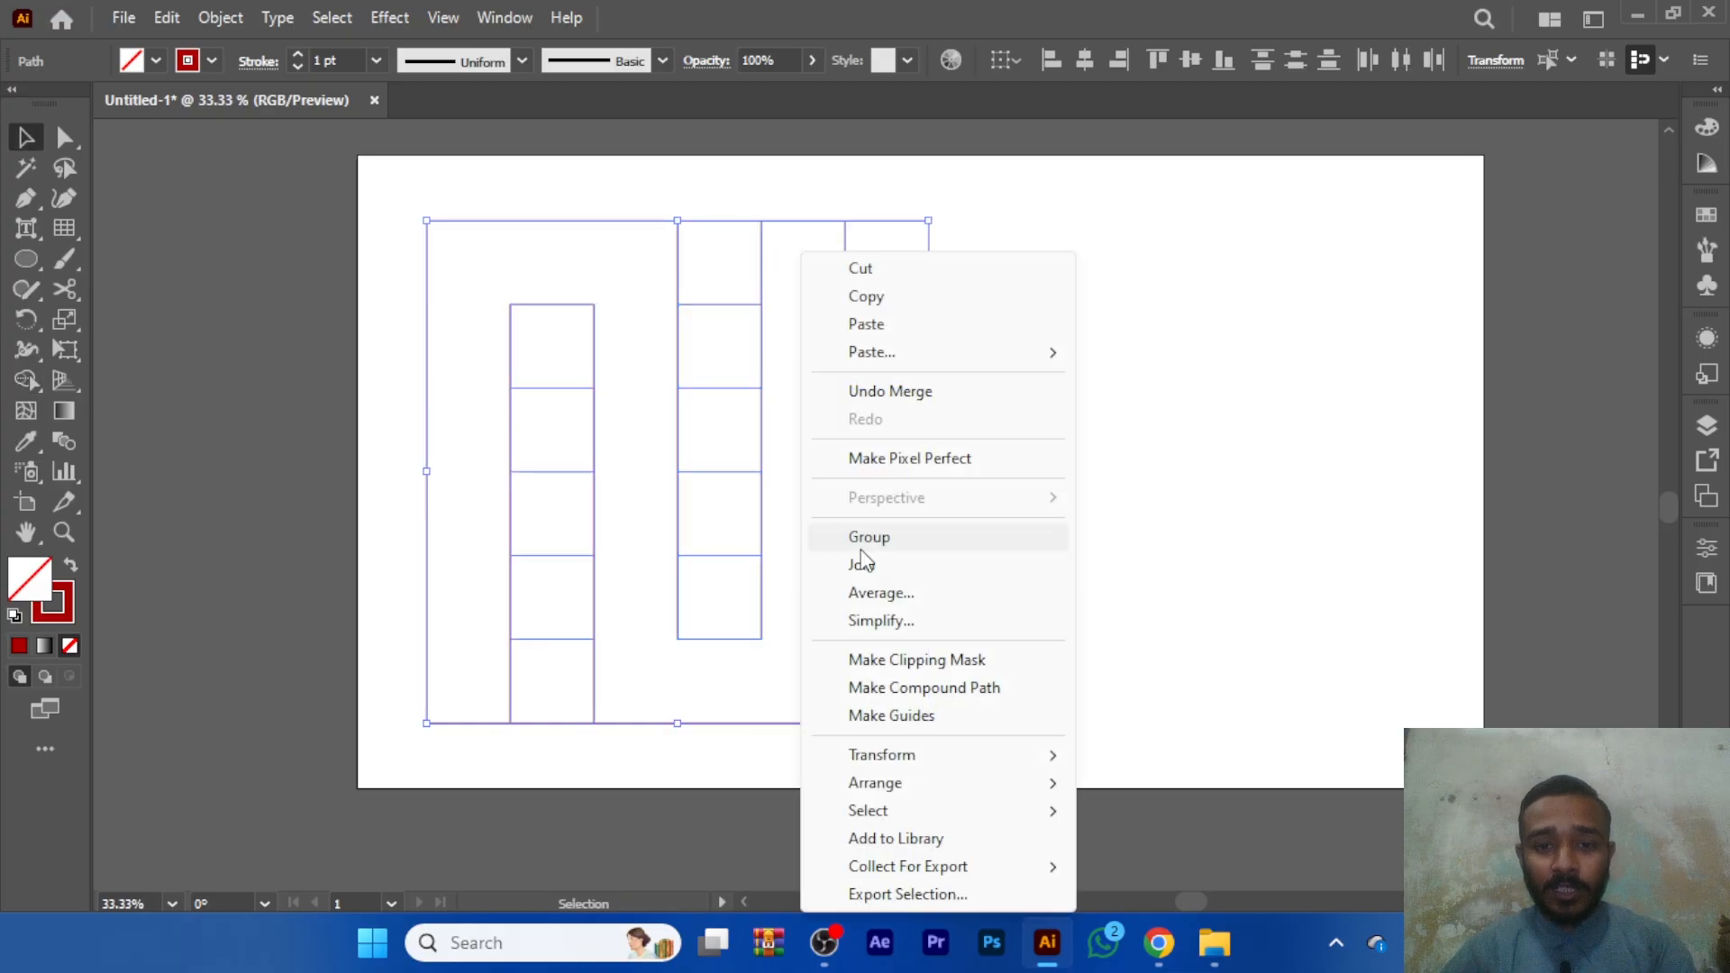
left_click(700, 447)
left_click_drag(682, 442, 970, 445)
key("ctrl+z")
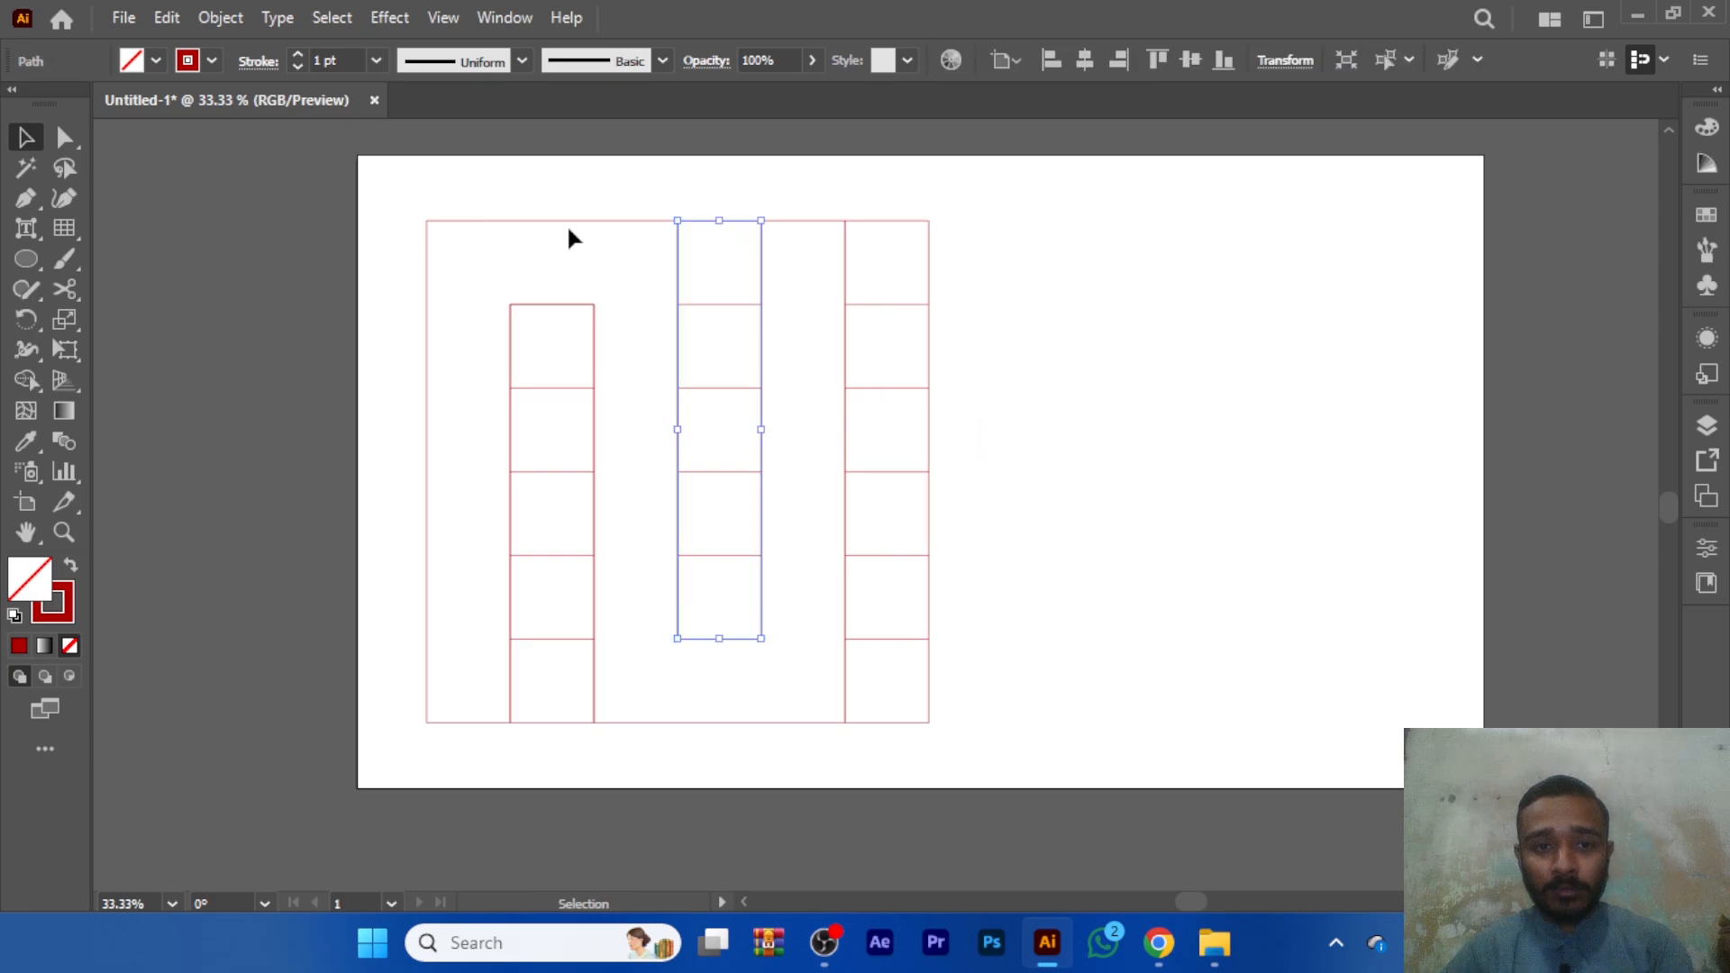
- Move the merged N shape to the right of the leftover cells and swap its red stroke to the fill
left_click_drag(569, 232, 1145, 231)
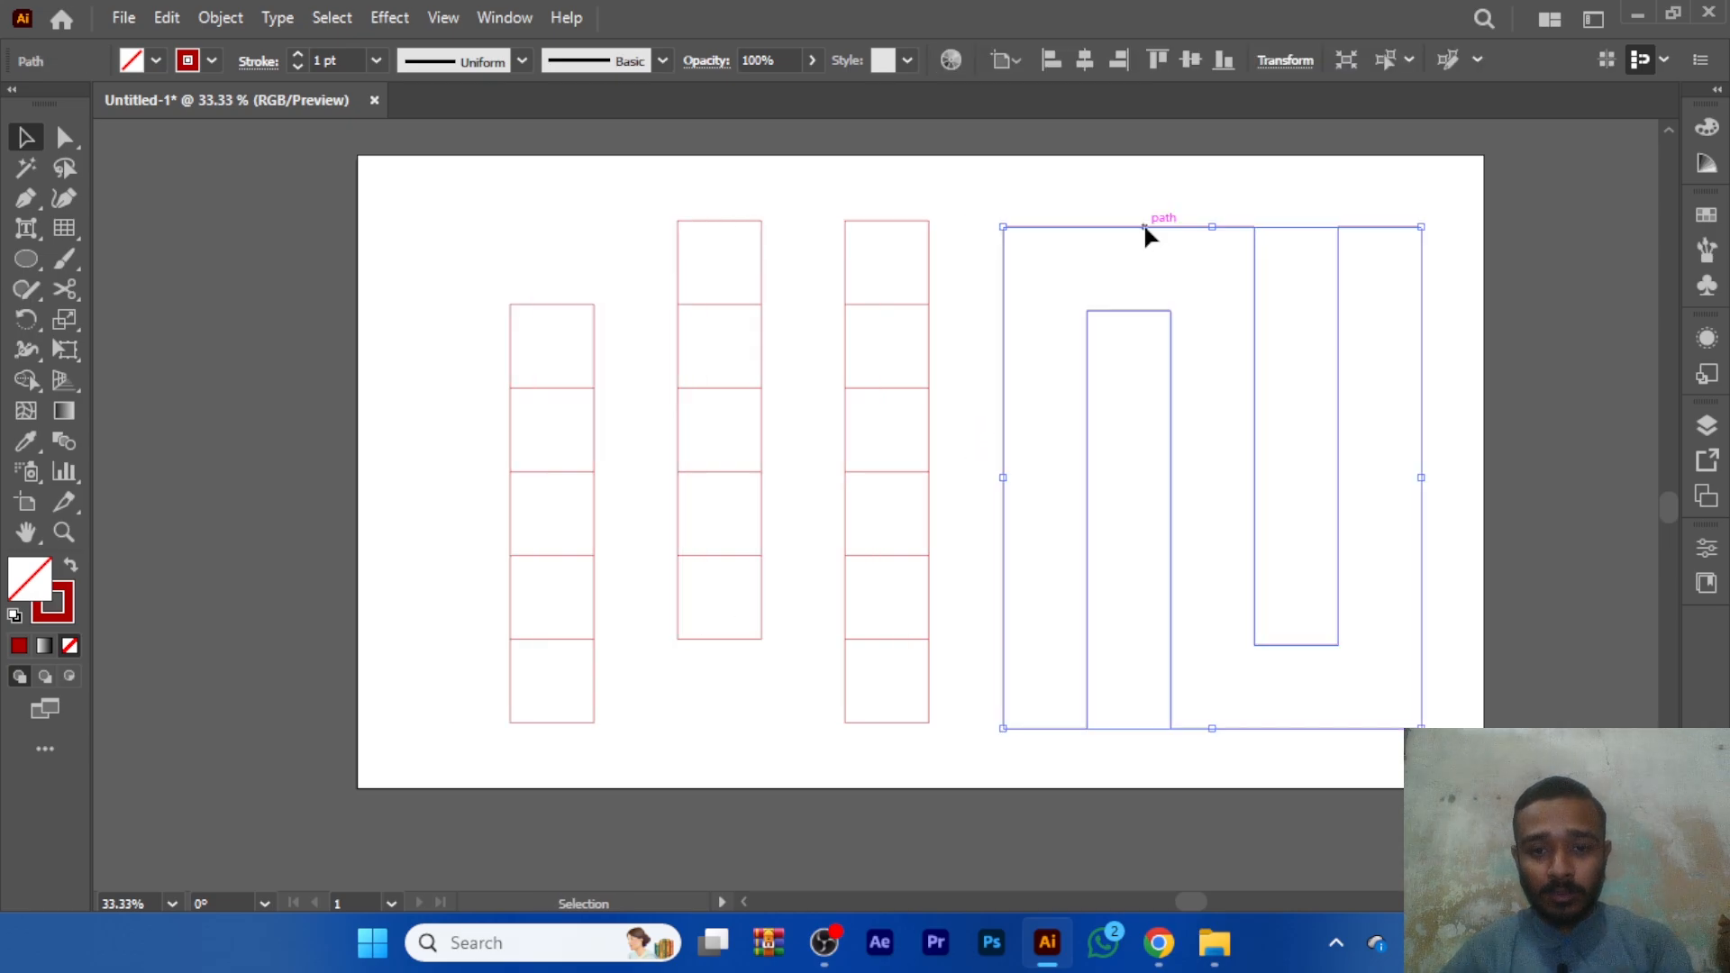
key("shift+x")
- Delete the leftover grid cells and move the red N shape back to the artboard's left half
mouse_move(398, 240)
left_mouse_down()
mouse_move(682, 397)
mouse_move(908, 773)
left_mouse_up()
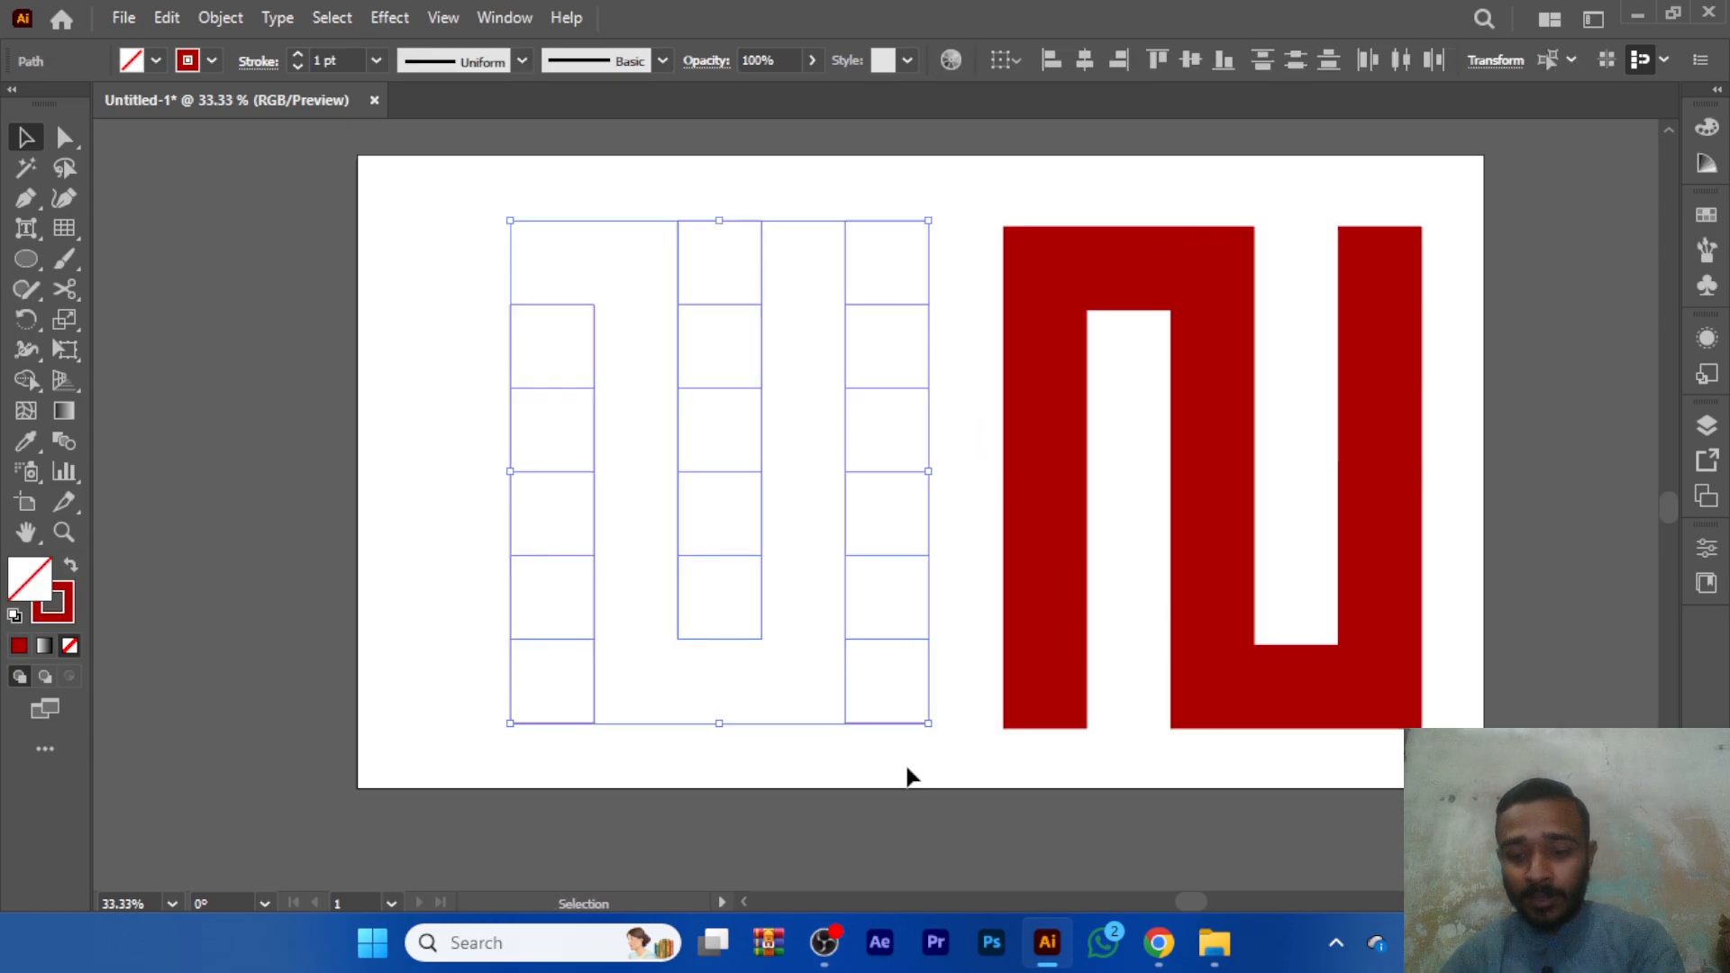
key("Delete")
left_click_drag(1170, 544, 666, 531)
left_click(1163, 460)
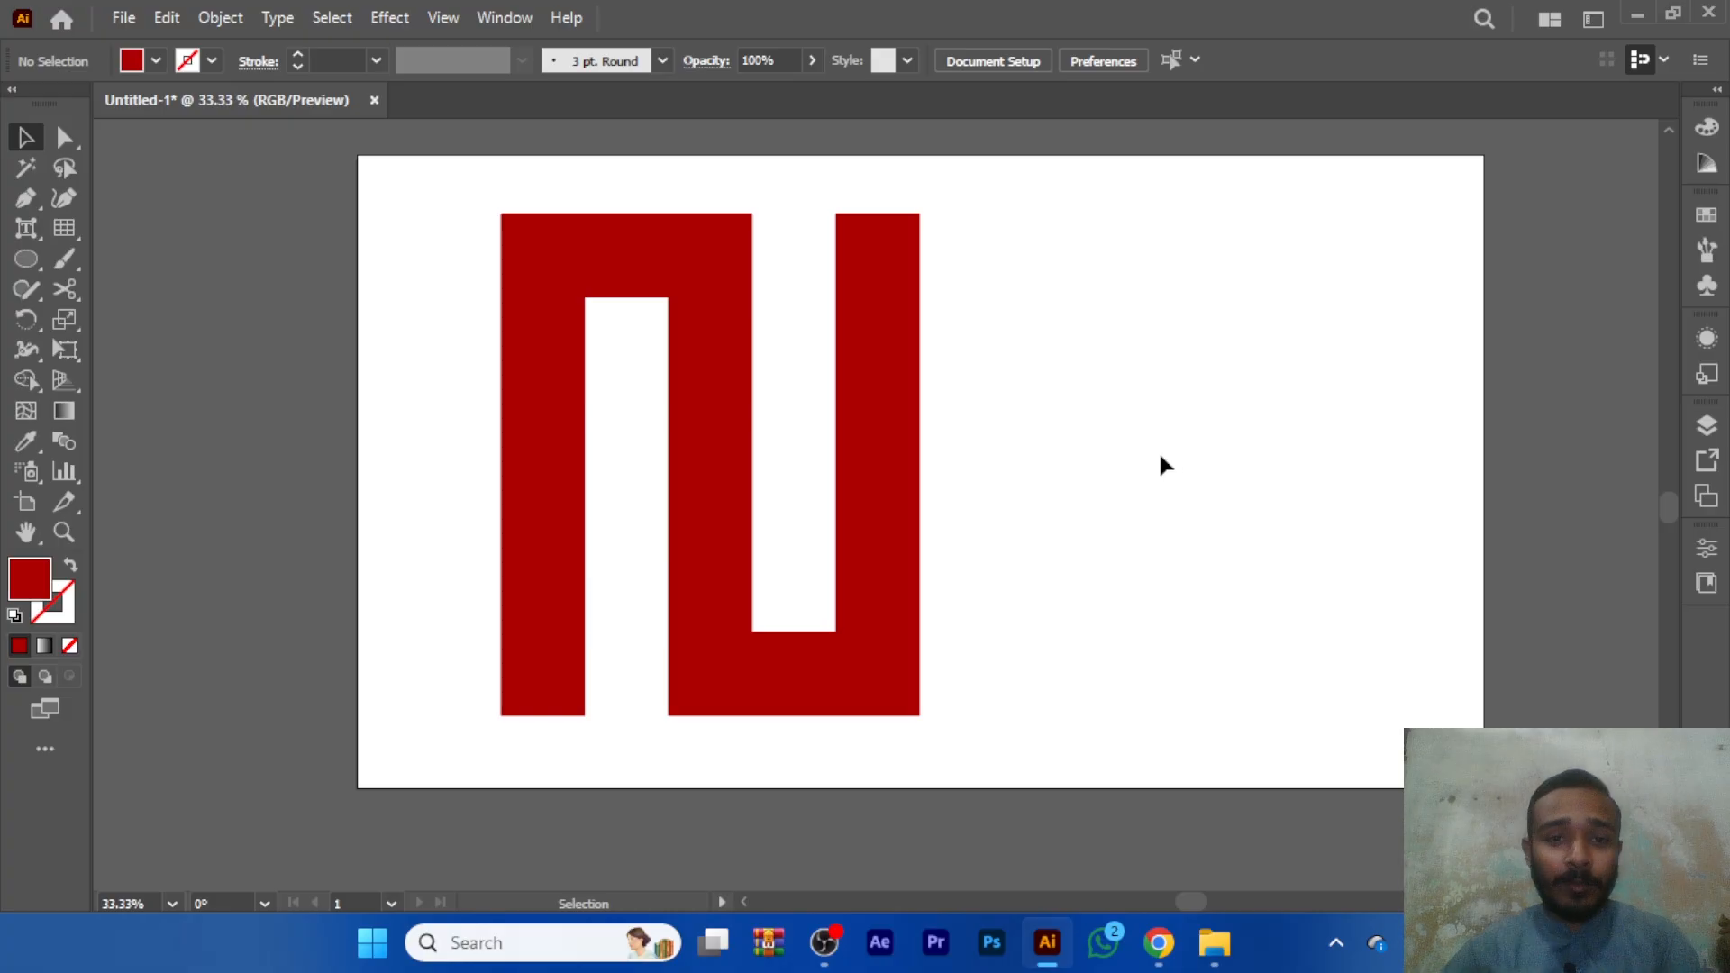
- Round the N shape's upper-left outer corner together with the matching inner corner using the Direct Selection tool
key("a")
left_click_drag(442, 192, 534, 234)
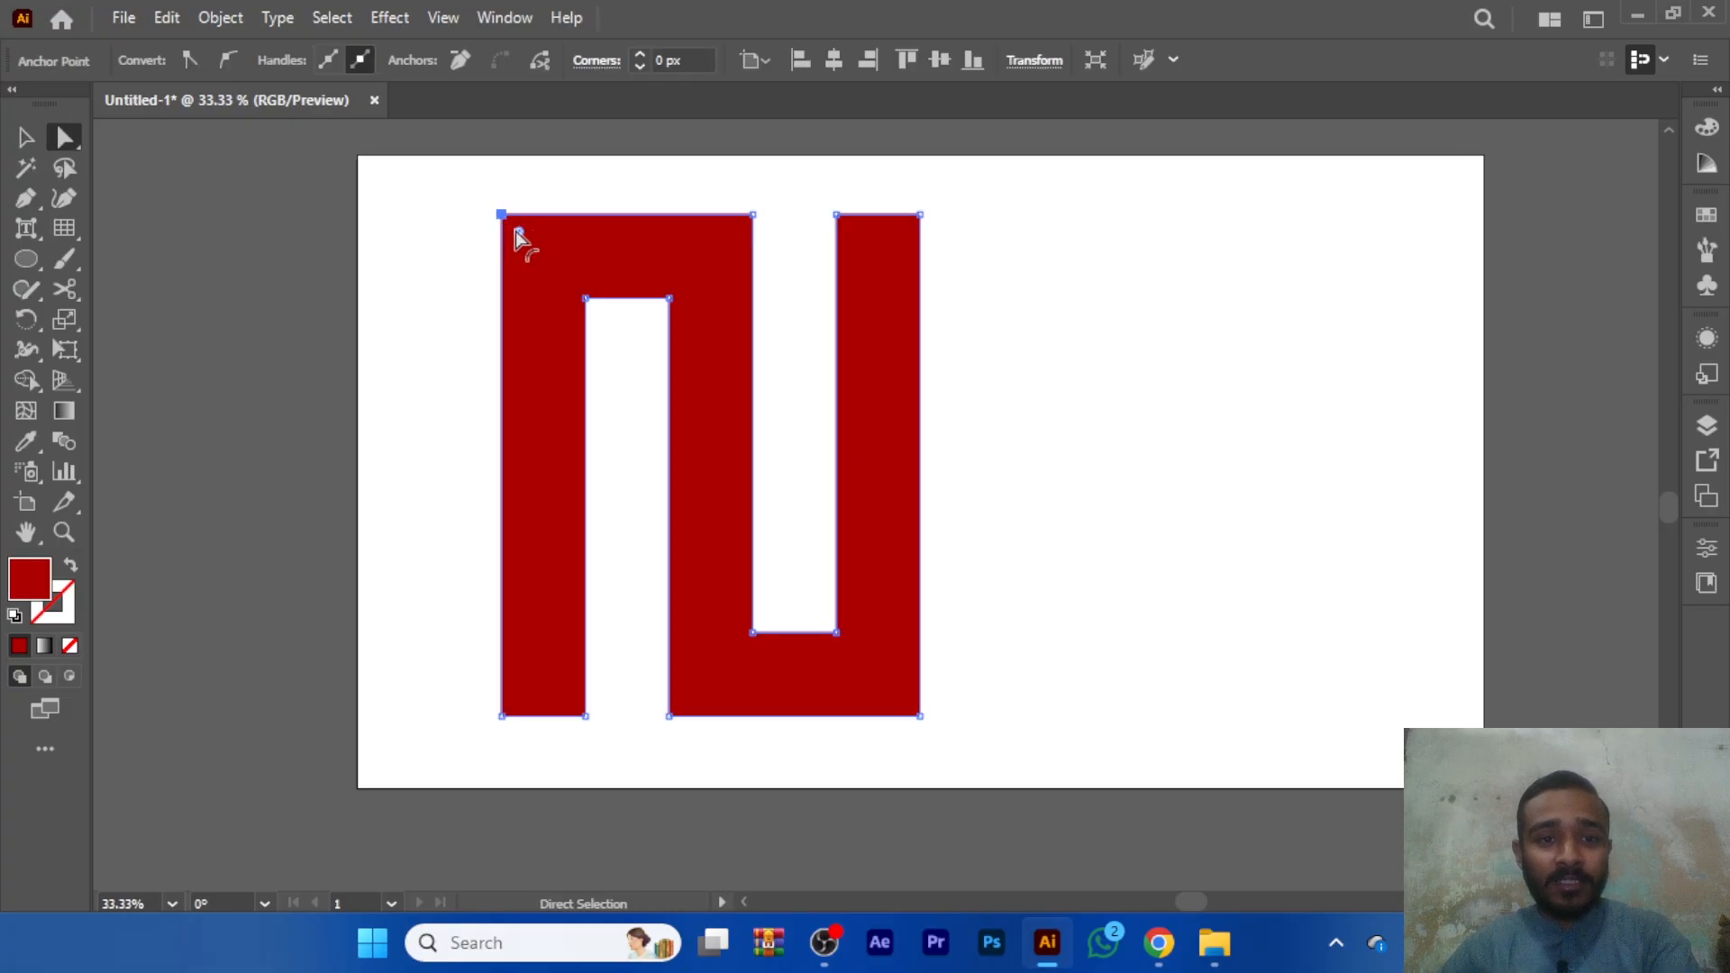
key("ctrl+equal")
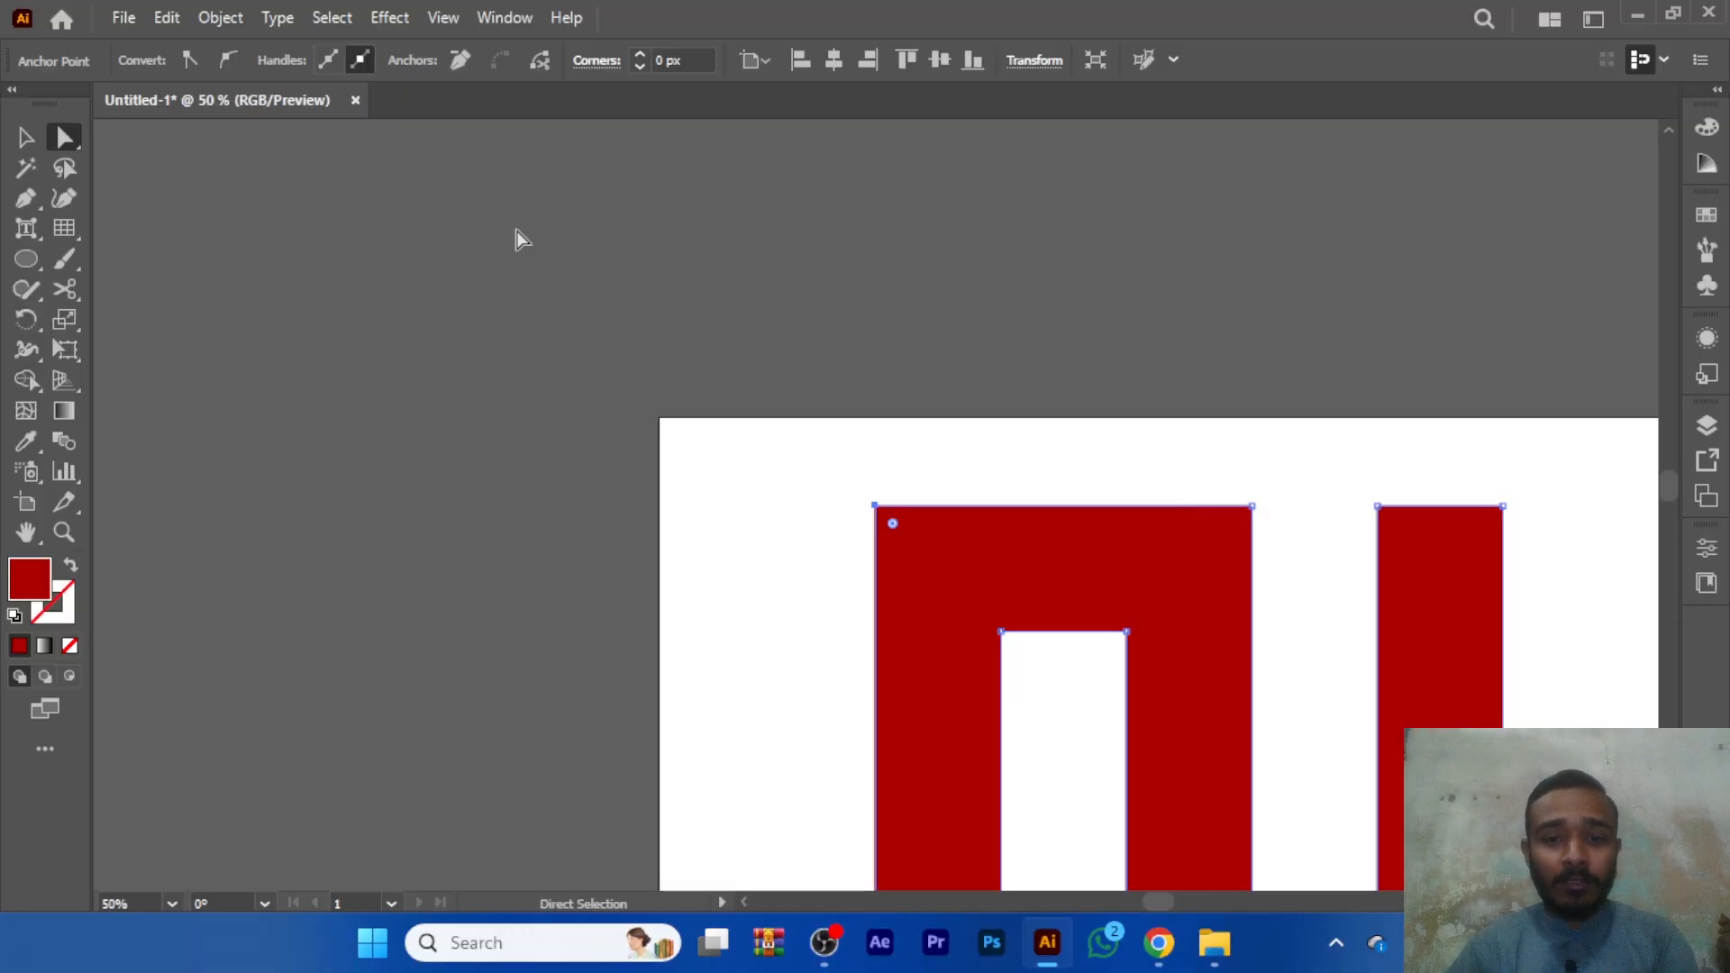
left_click_drag(800, 360, 644, 177)
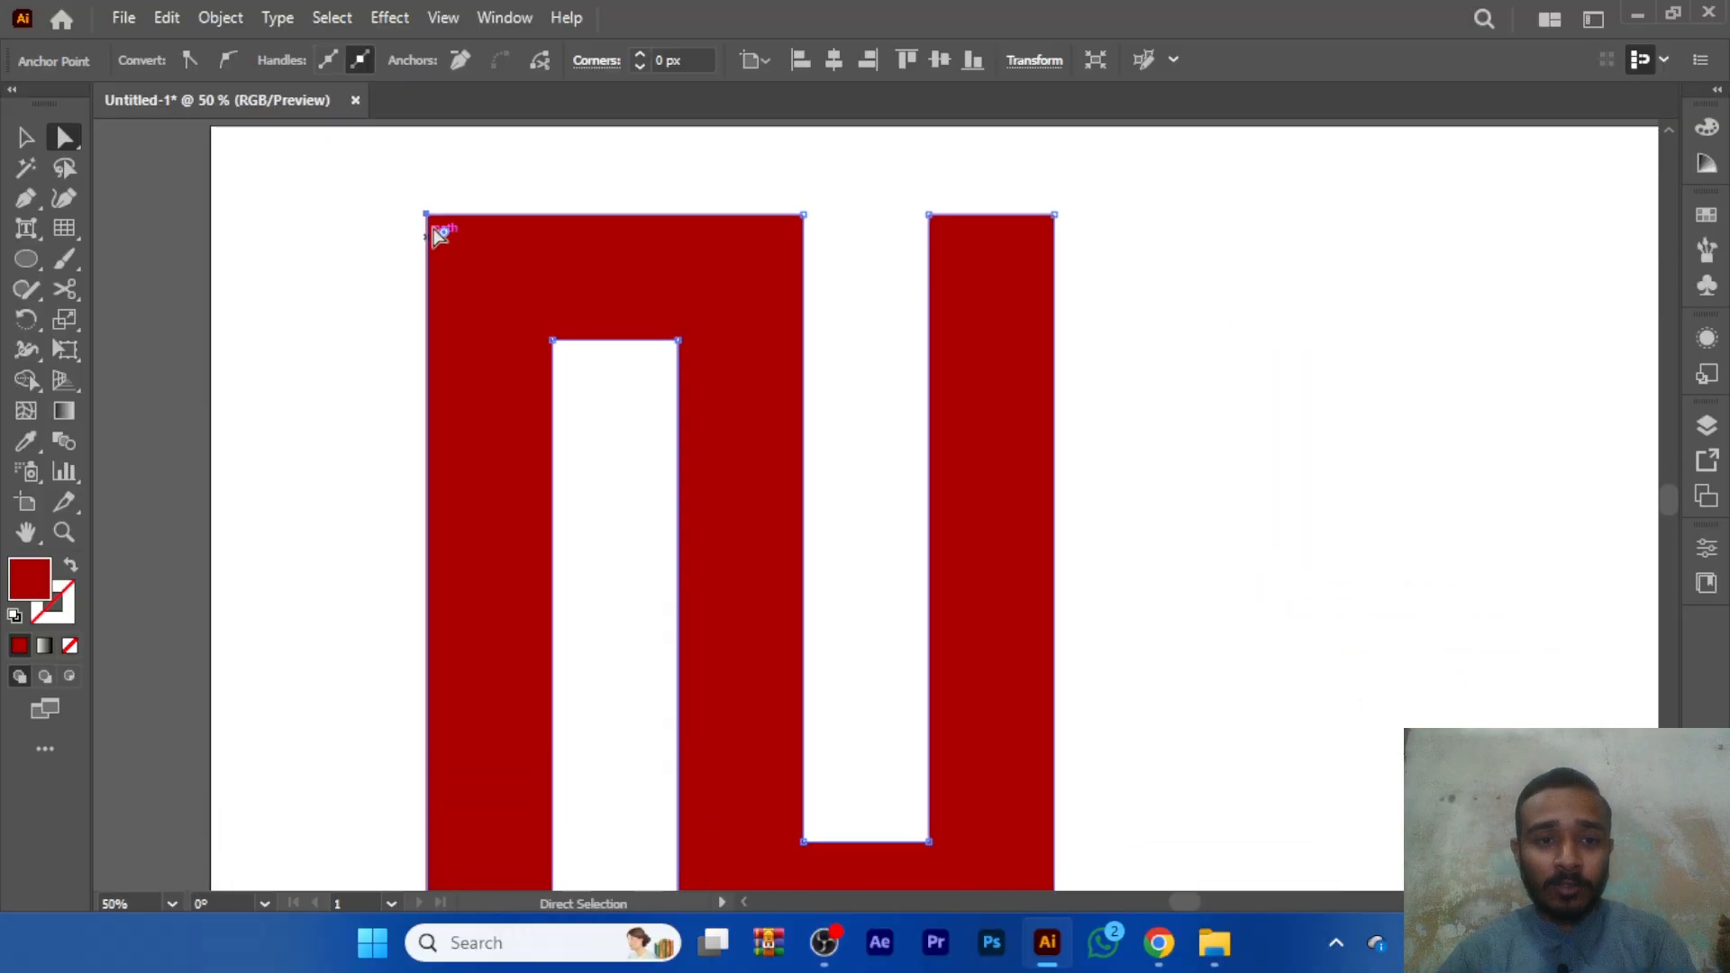
left_click_drag(447, 236, 510, 298)
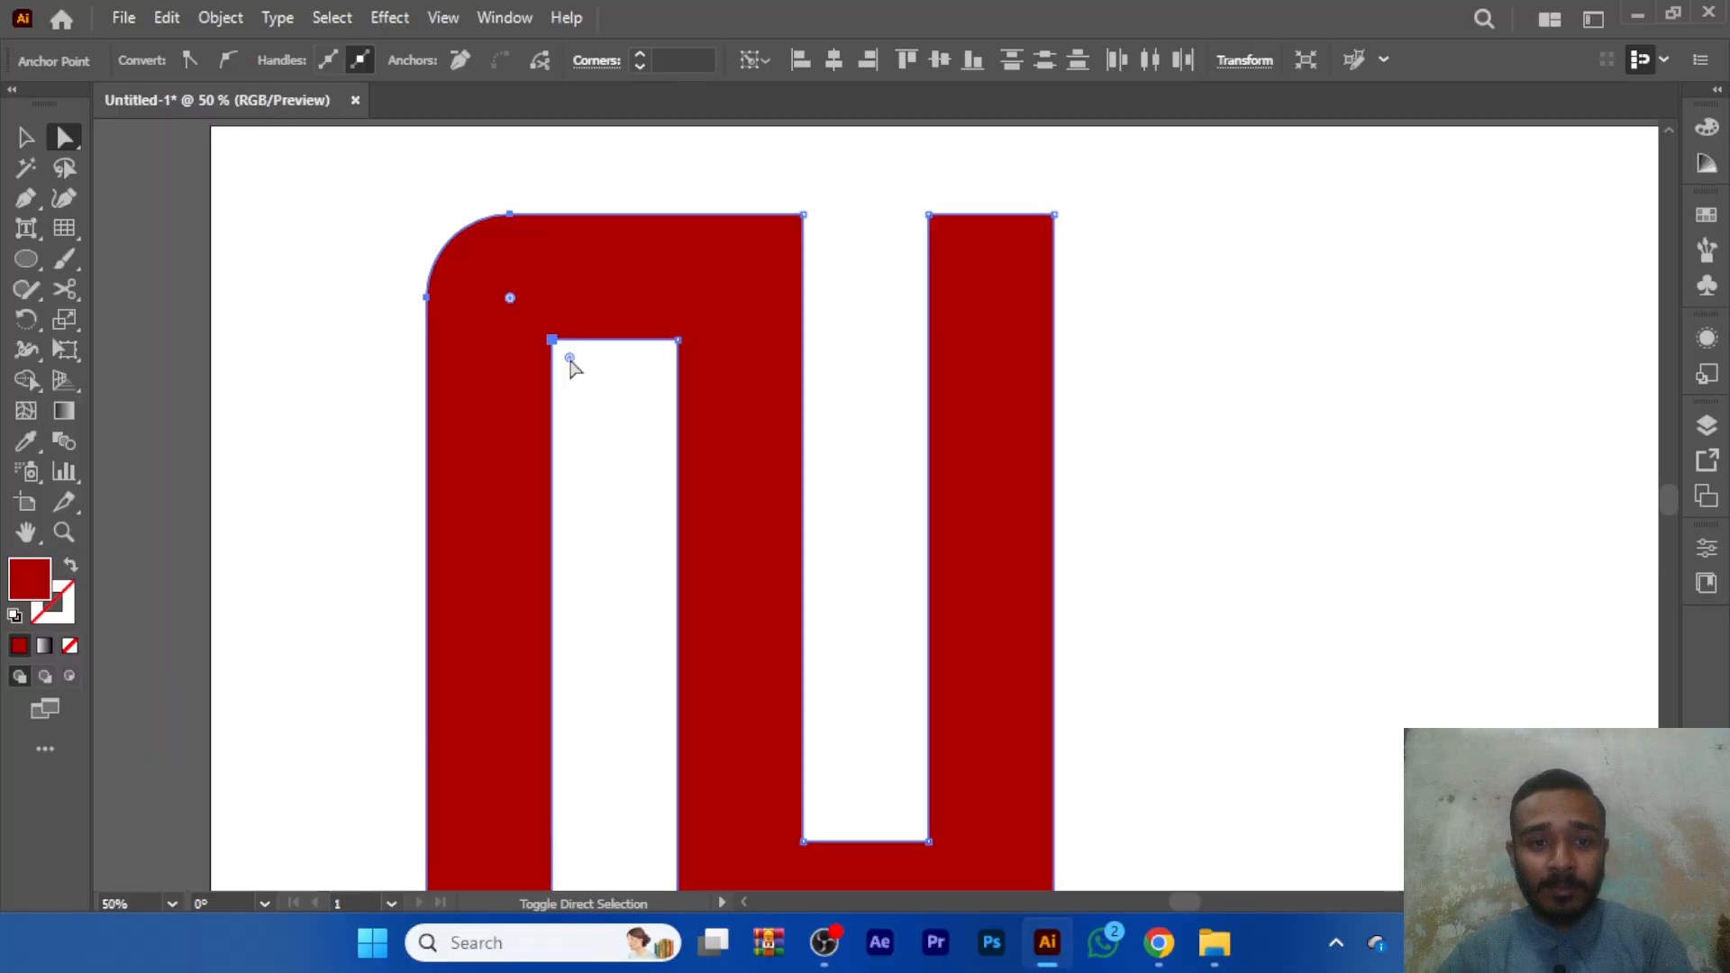
left_click_drag(572, 363, 647, 446)
left_click_drag(784, 510, 736, 467)
- Slightly round the upper-right outer corner of the N shape's right stem
left_click(998, 149)
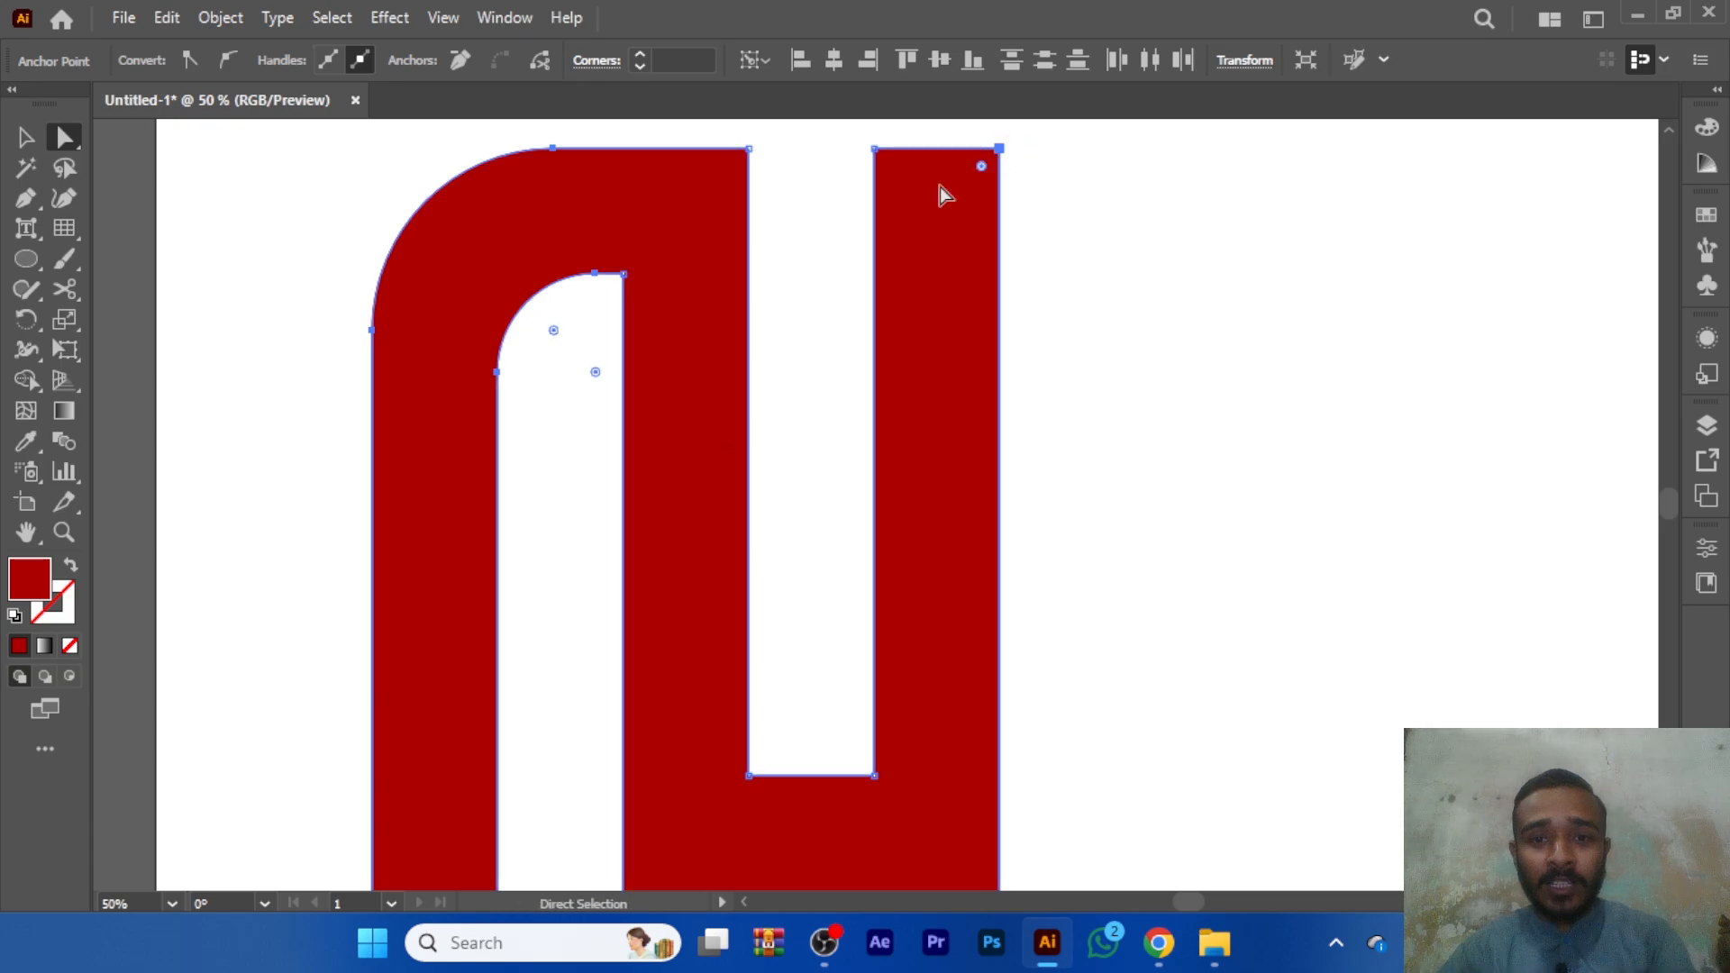
left_click(1019, 175)
left_click_drag(982, 172, 939, 209)
- Round the N shape's lower-right outer corner together with the matching inner corner at the base of the gap
scroll(1036, 402, "down", 5)
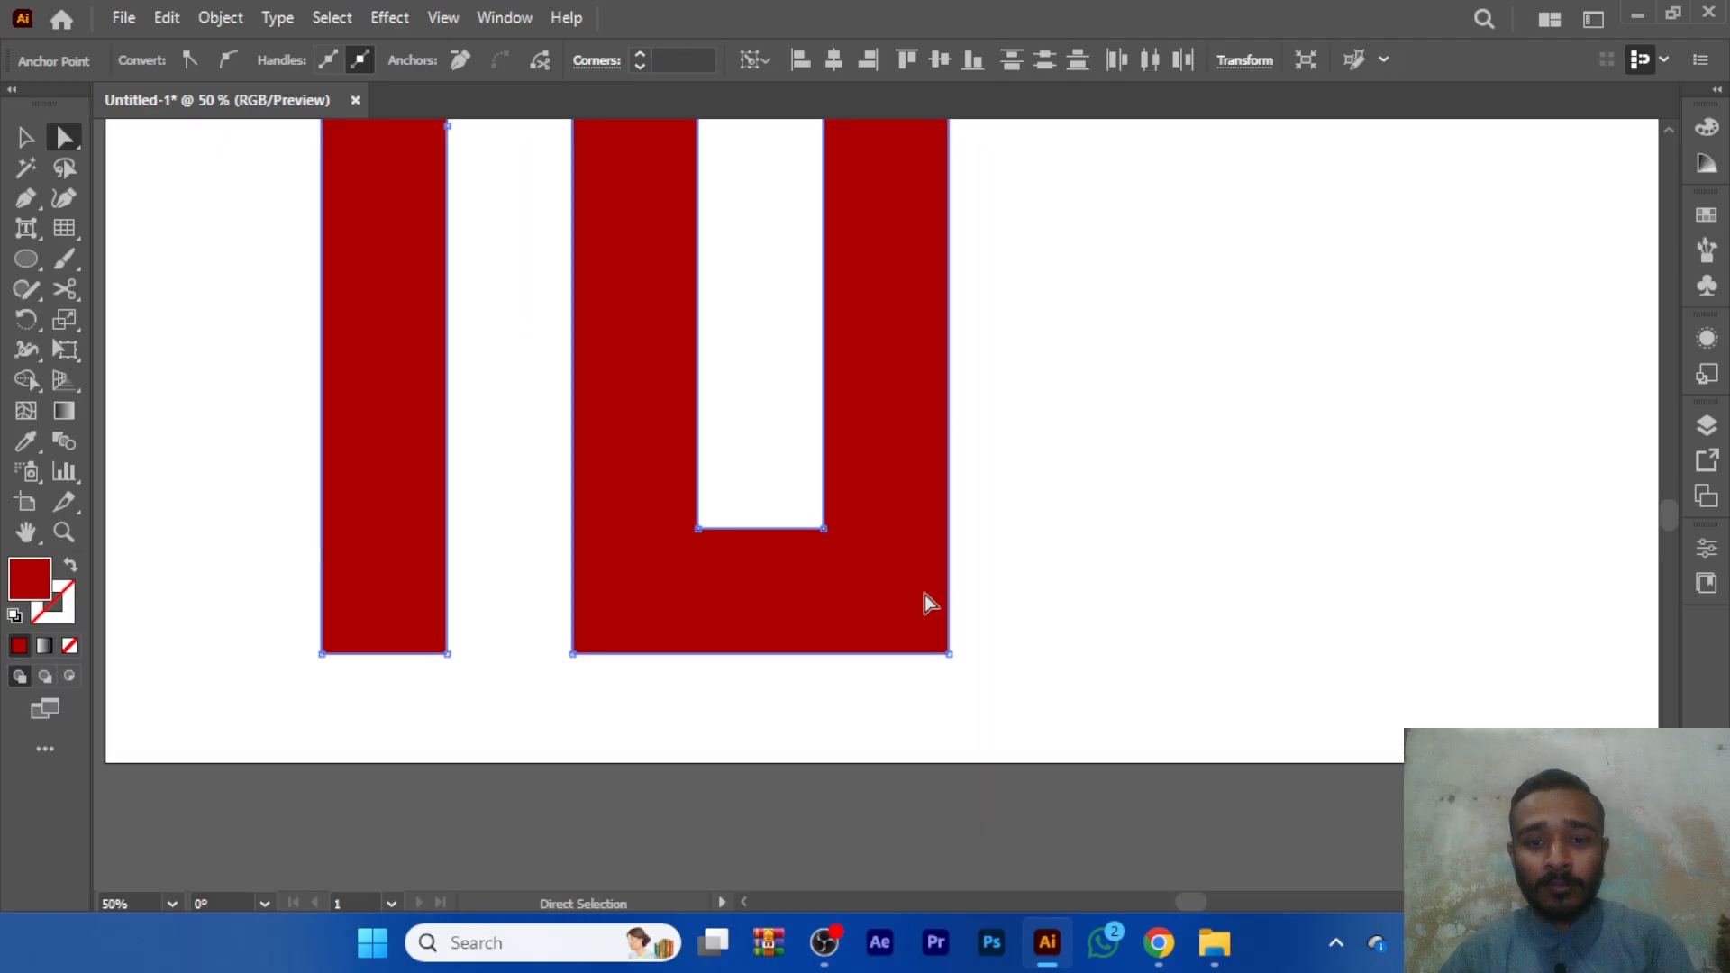
left_click_drag(951, 662, 831, 533)
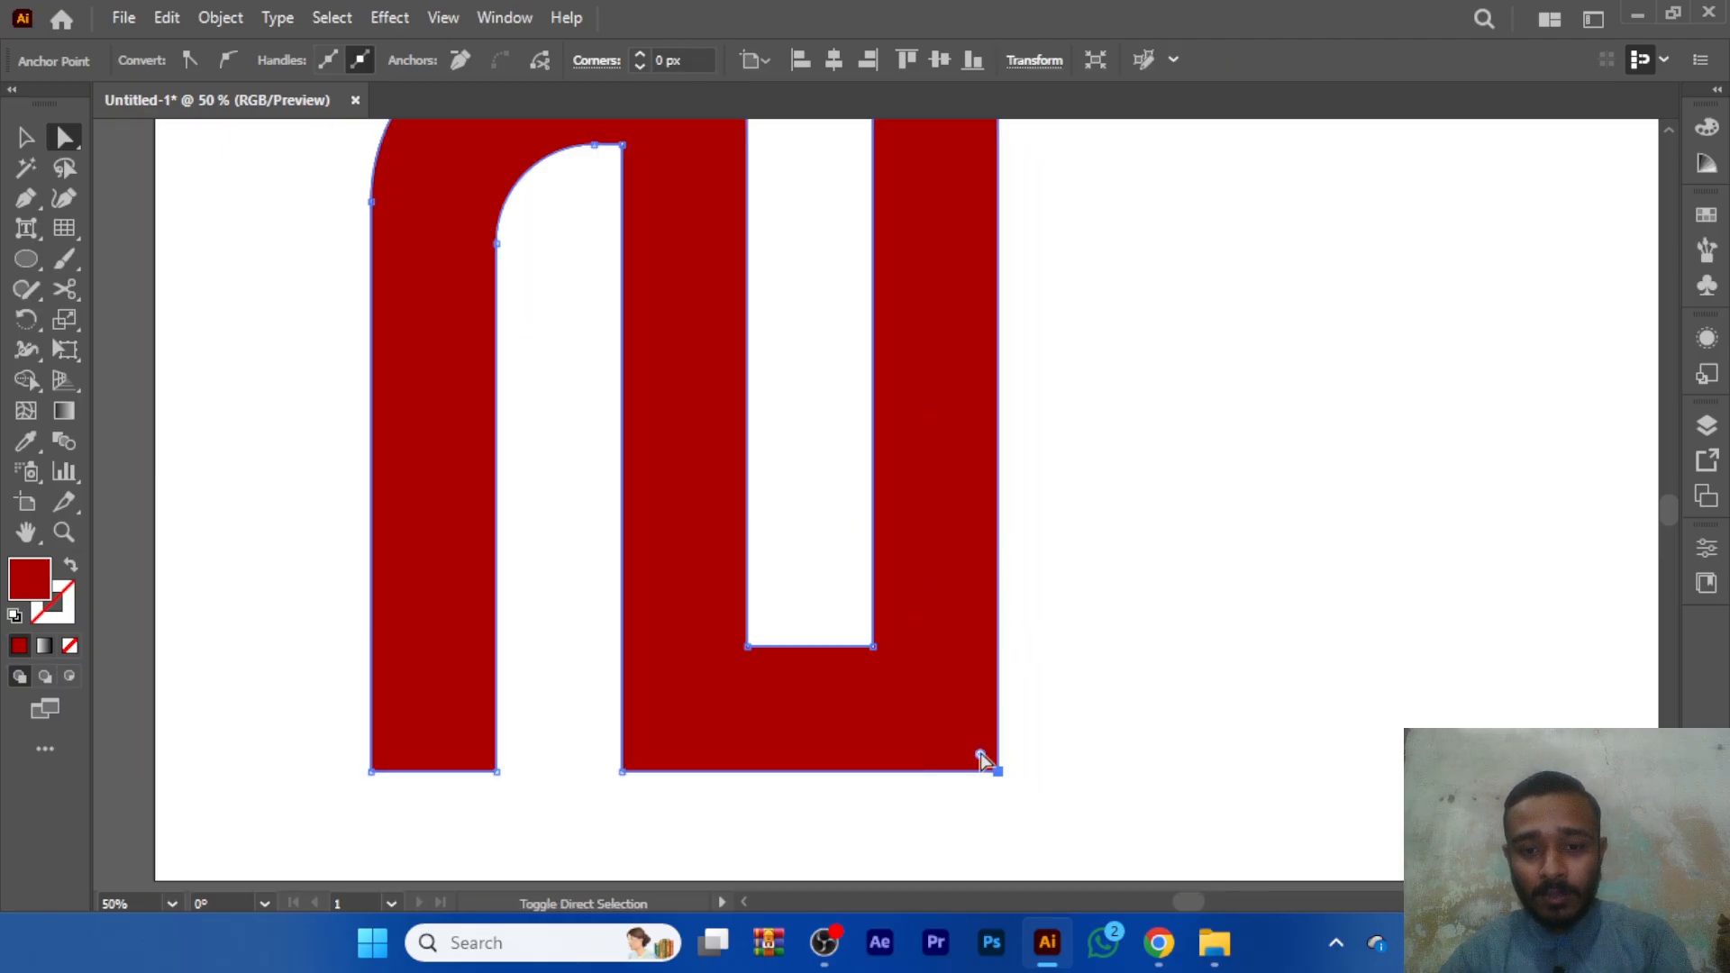
left_click_drag(981, 754, 864, 694)
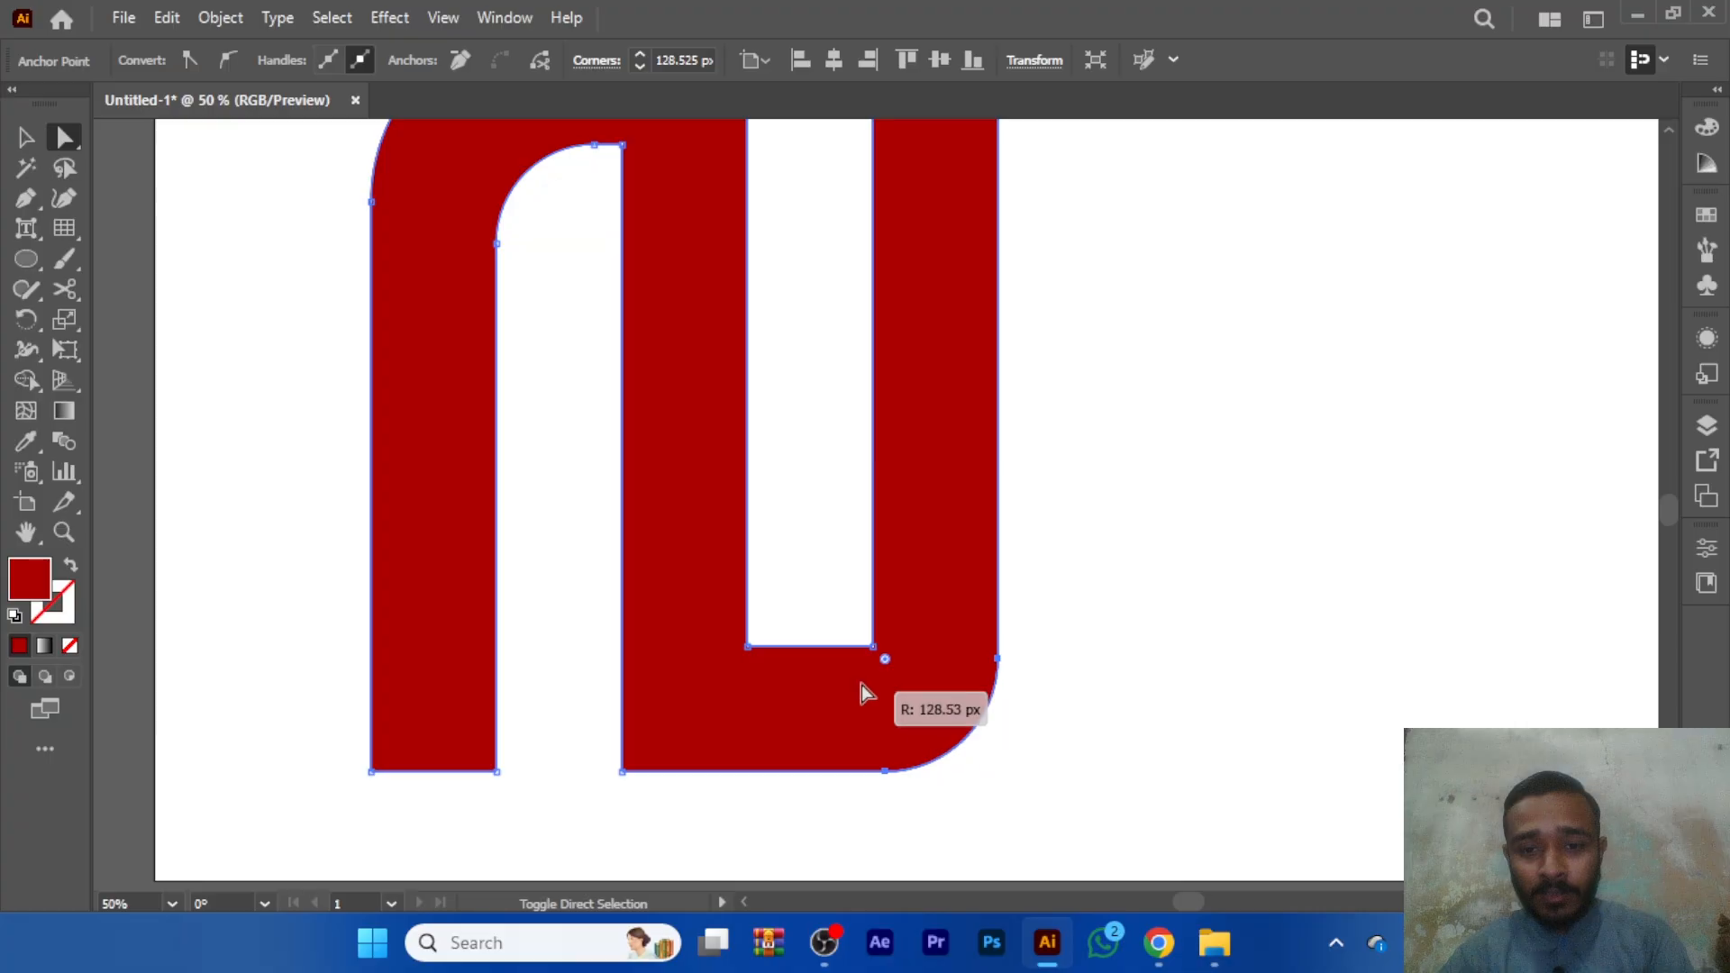
left_click(873, 646, "shift")
left_click_drag(859, 633, 779, 526)
scroll(779, 526, "right", 1)
key("ctrl+minus")
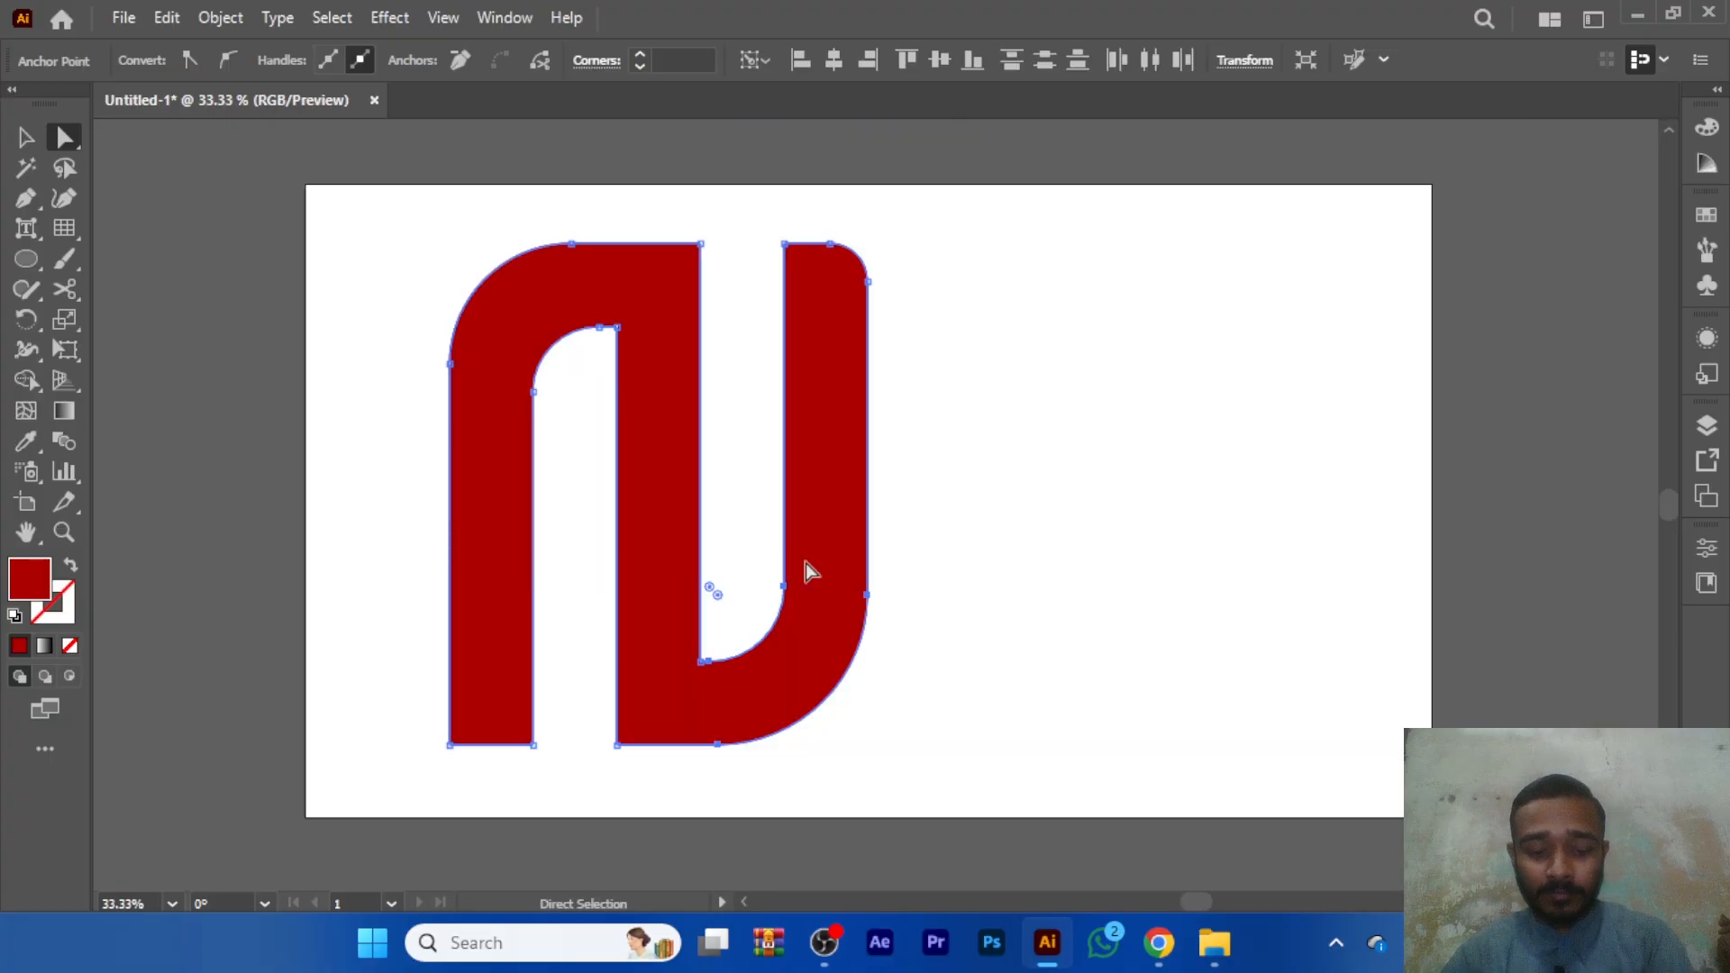
- Select the finished N shape and delete it from the artboard
key("v")
left_click(1118, 532)
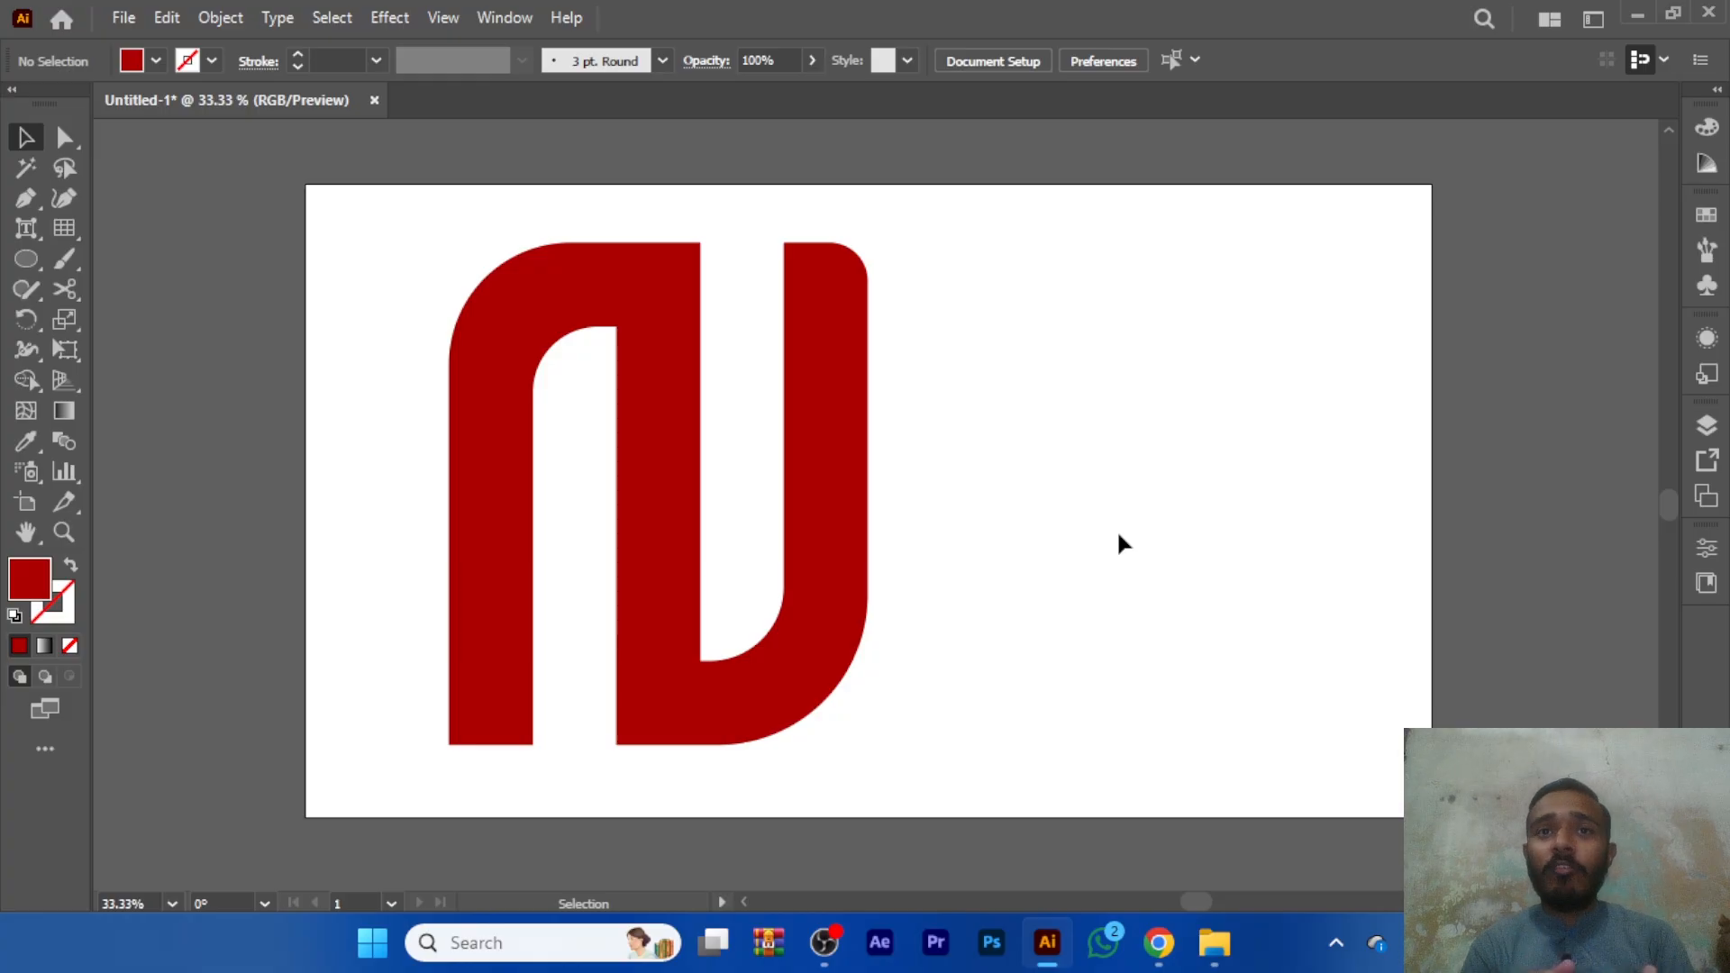
left_click_drag(1024, 436, 588, 594)
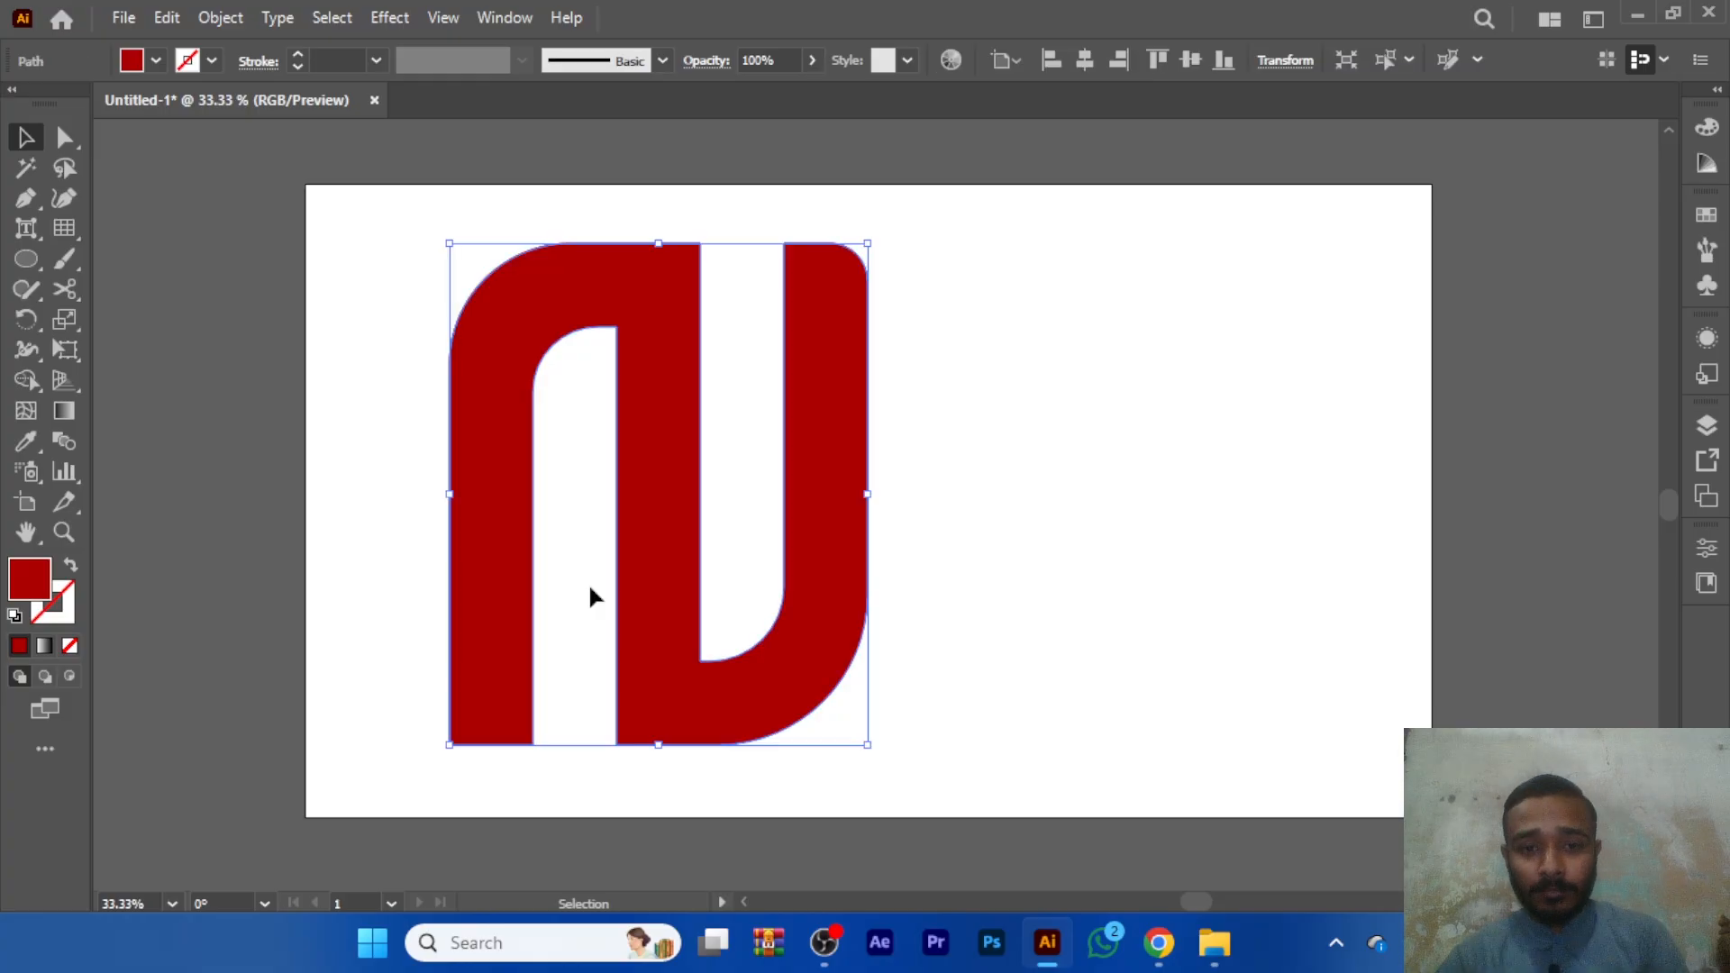
key("Delete")
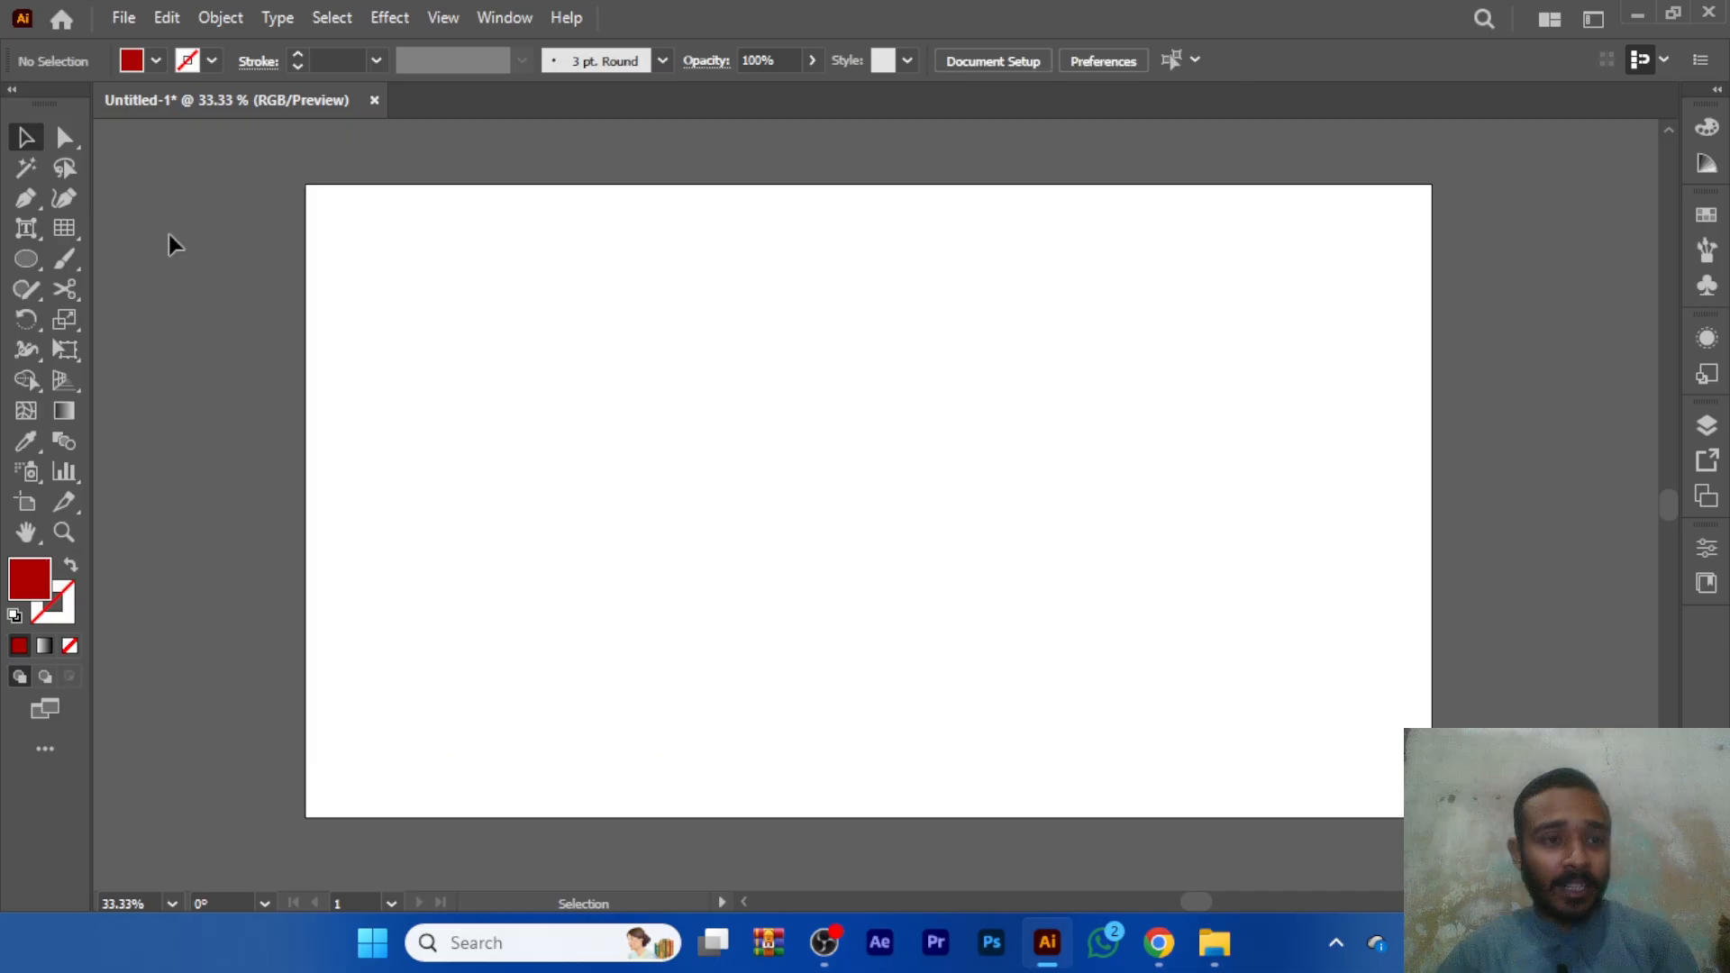
- Draw a large circular grid near the artboard's center with the Polar Grid tool and nudge it slightly upward
right_click(72, 239)
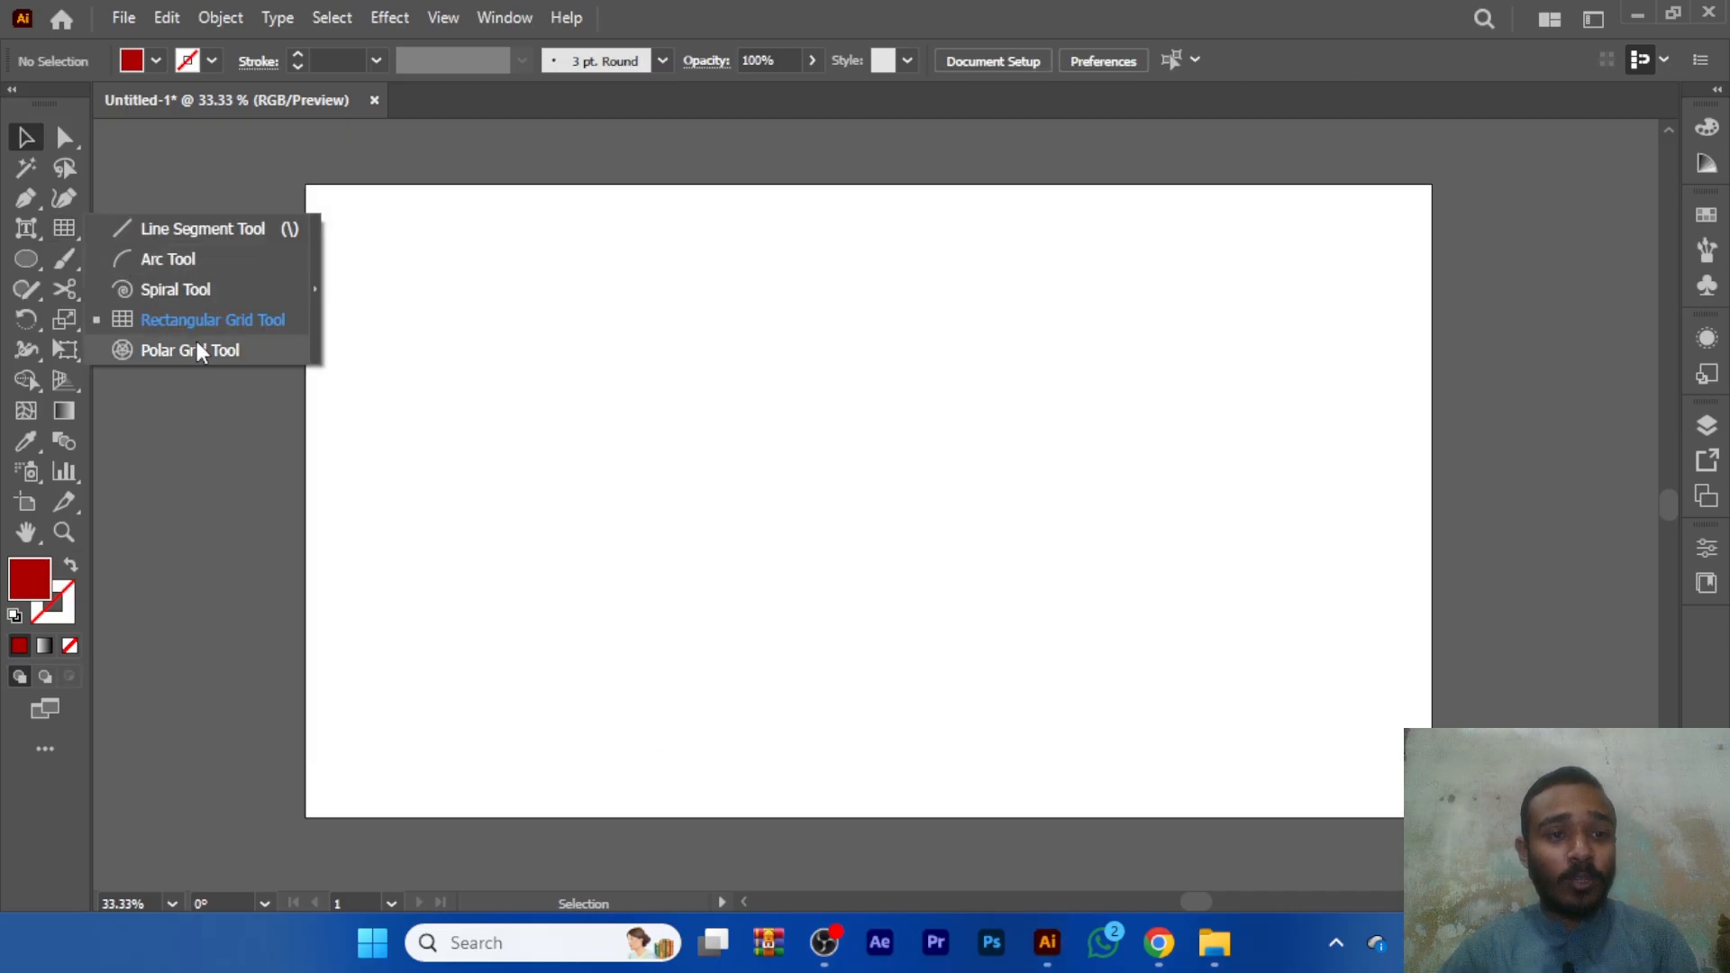
left_click(200, 353)
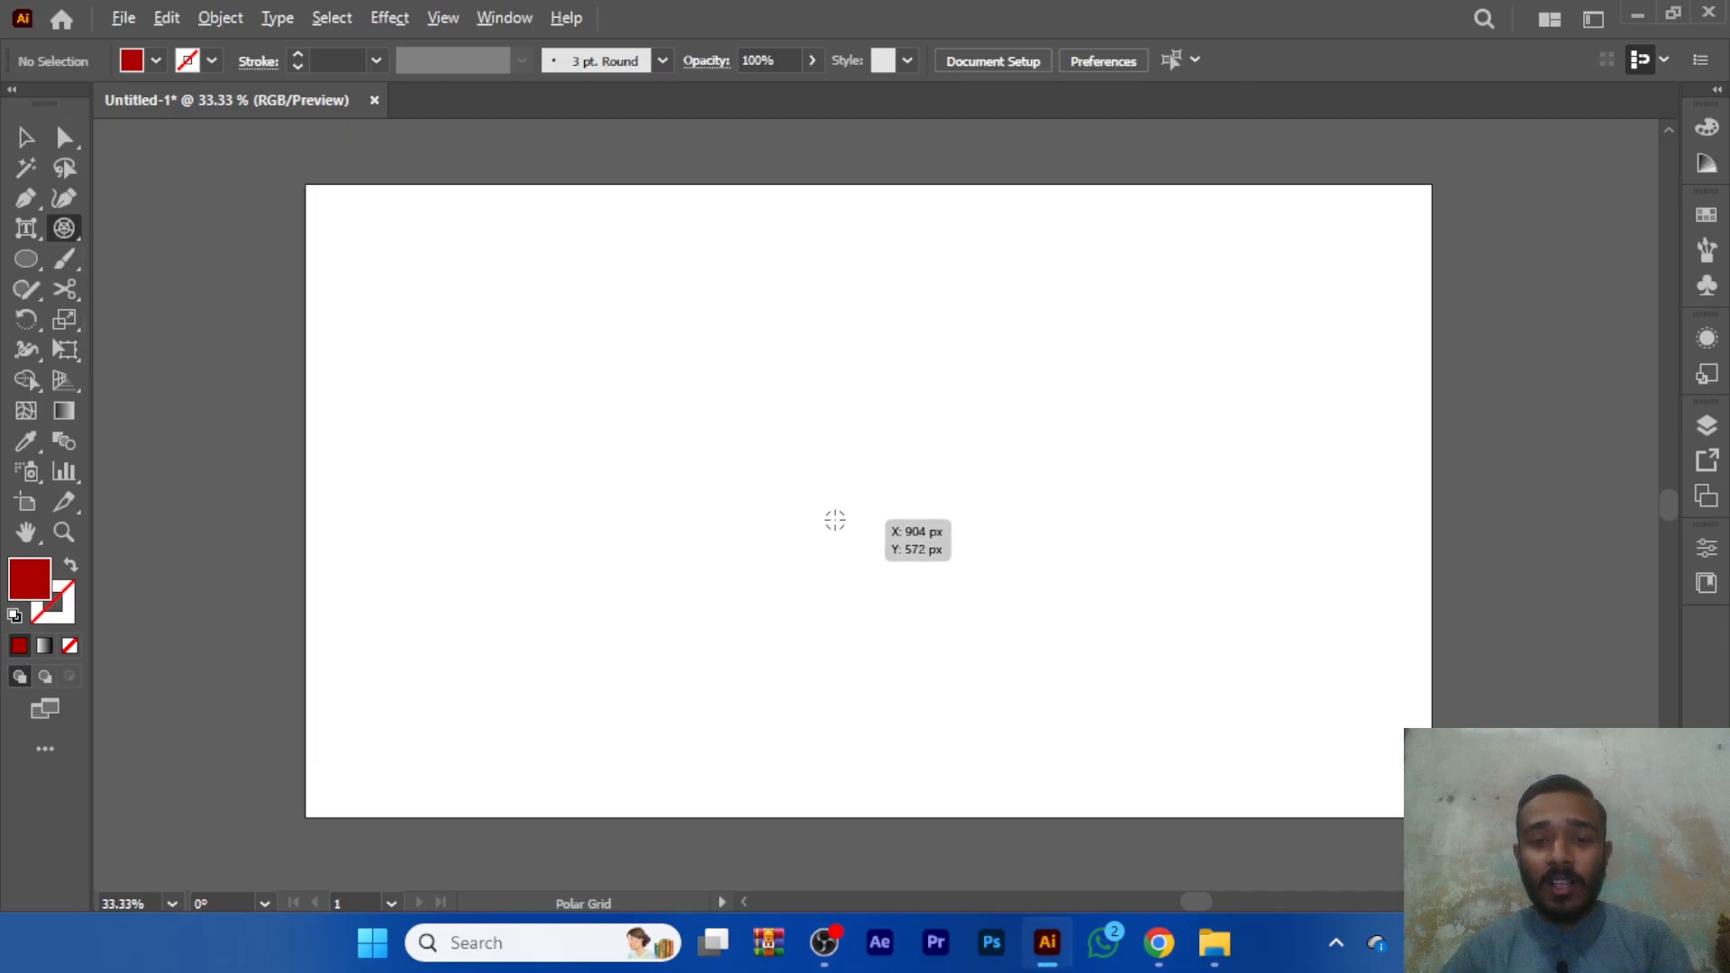
left_click_drag(824, 507, 1115, 790)
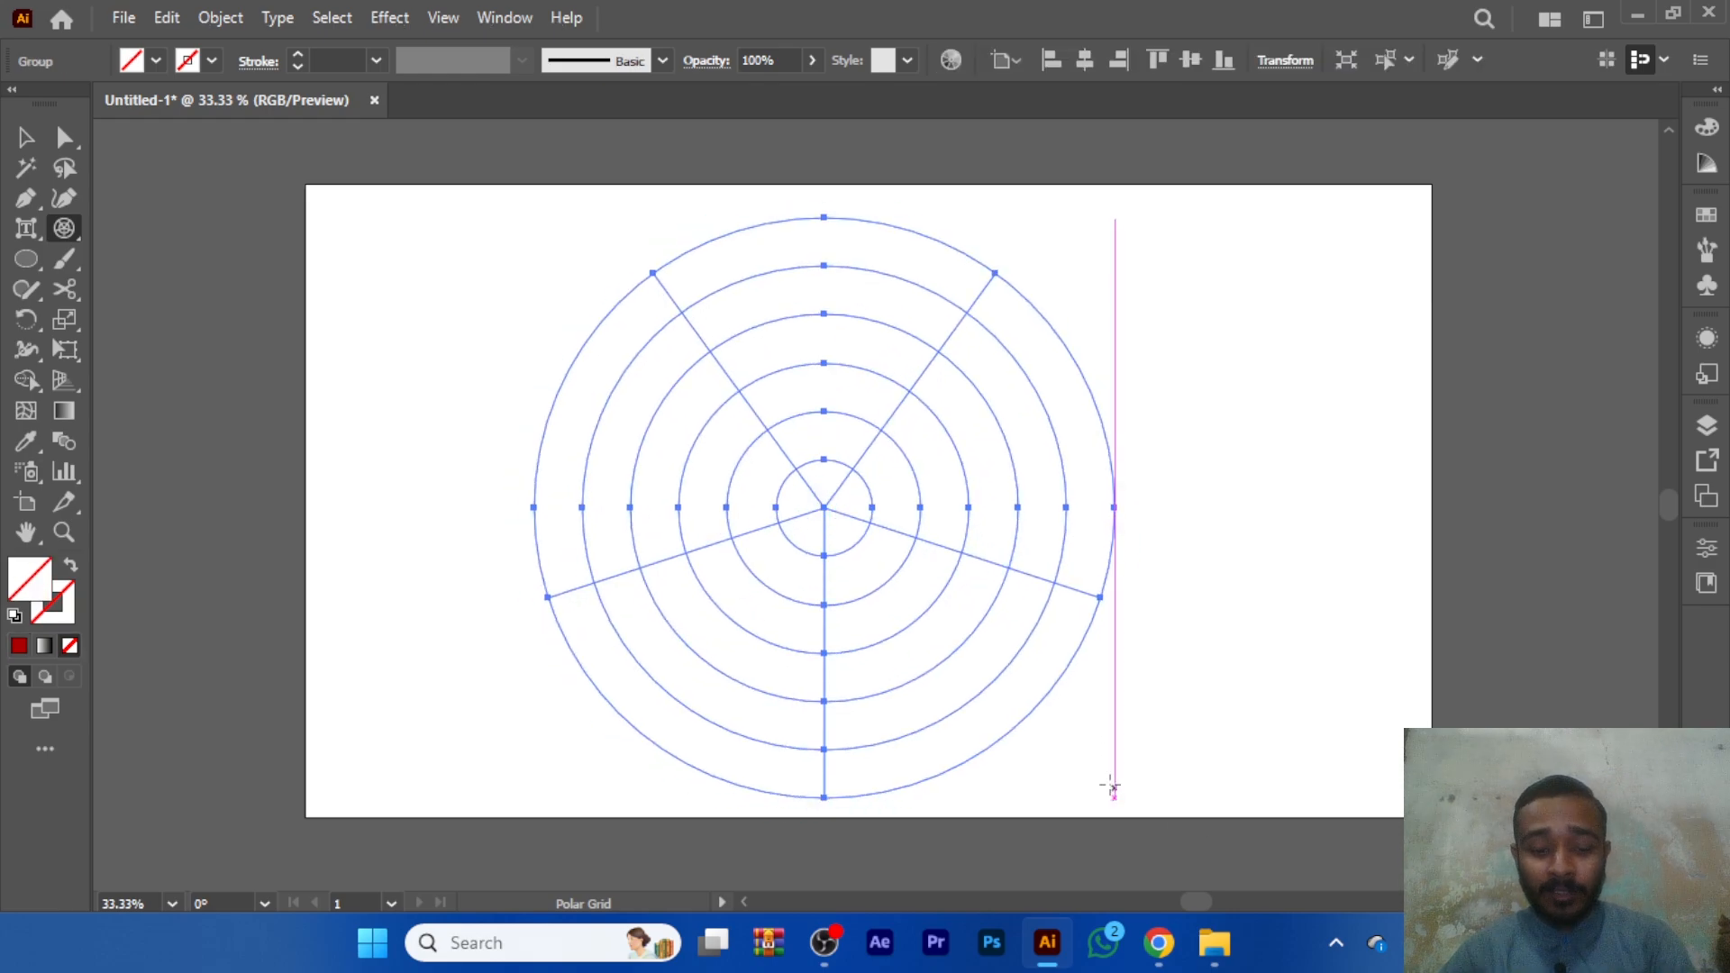
key("v")
left_click_drag(858, 532, 858, 517)
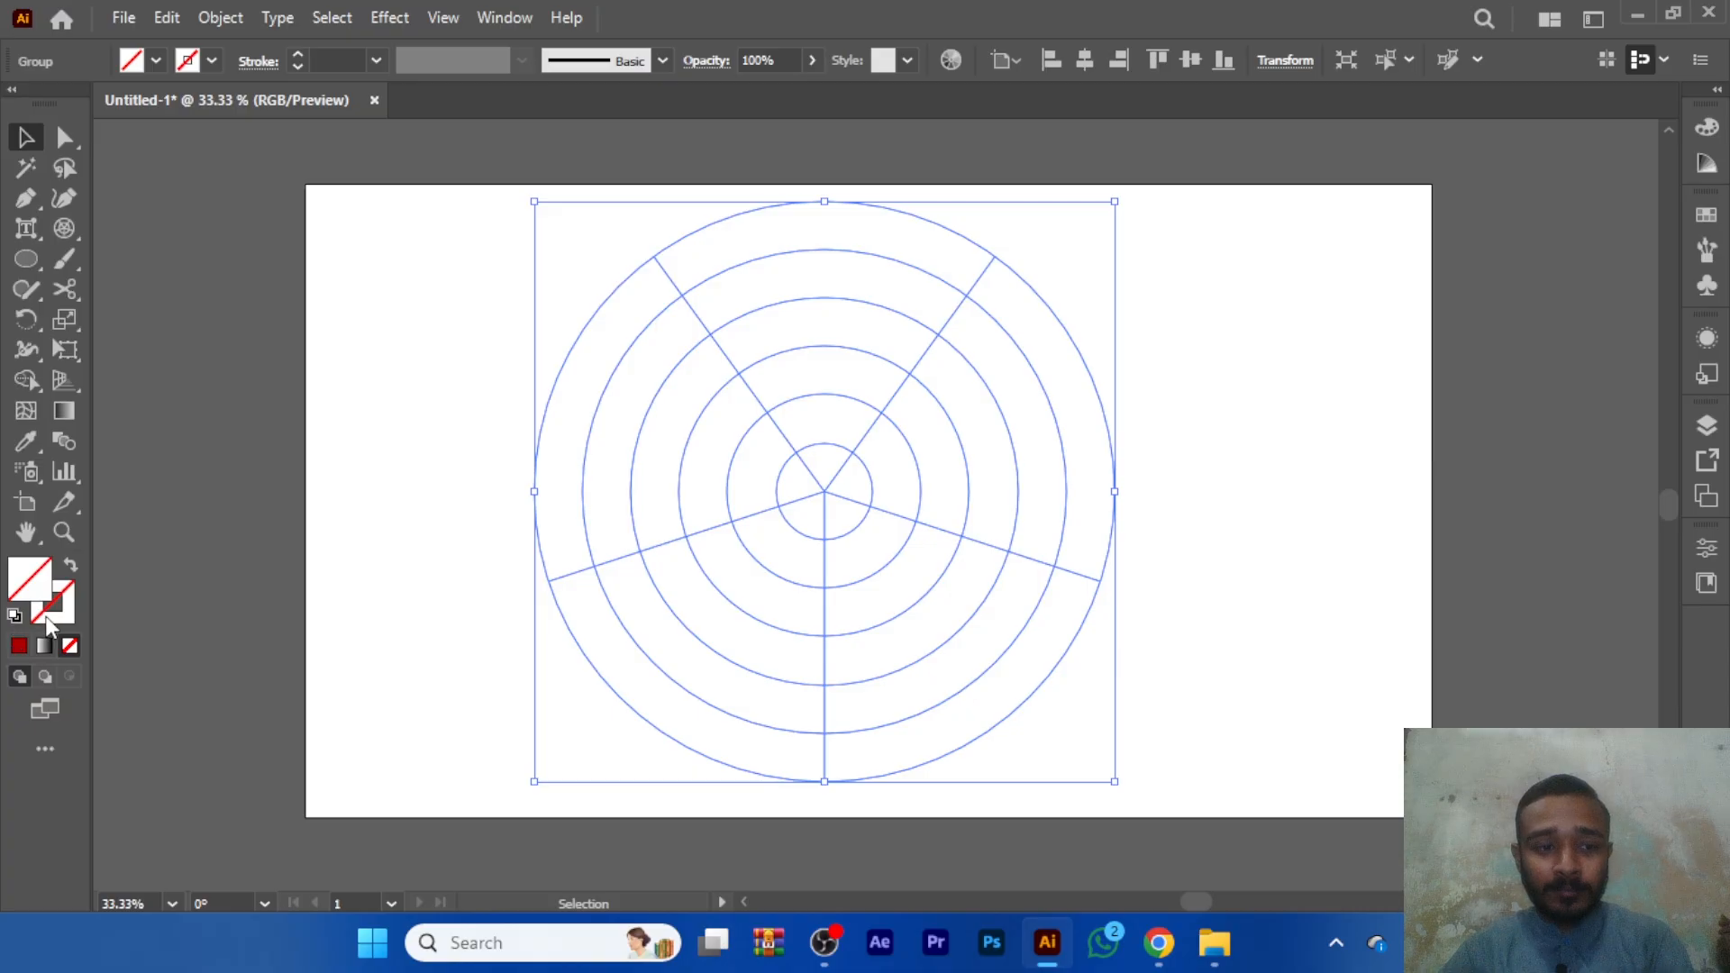
- Give the polar grid a solid dark red AA0000 stroke and deselect it
left_click(53, 604)
left_click(19, 646)
left_click(250, 418)
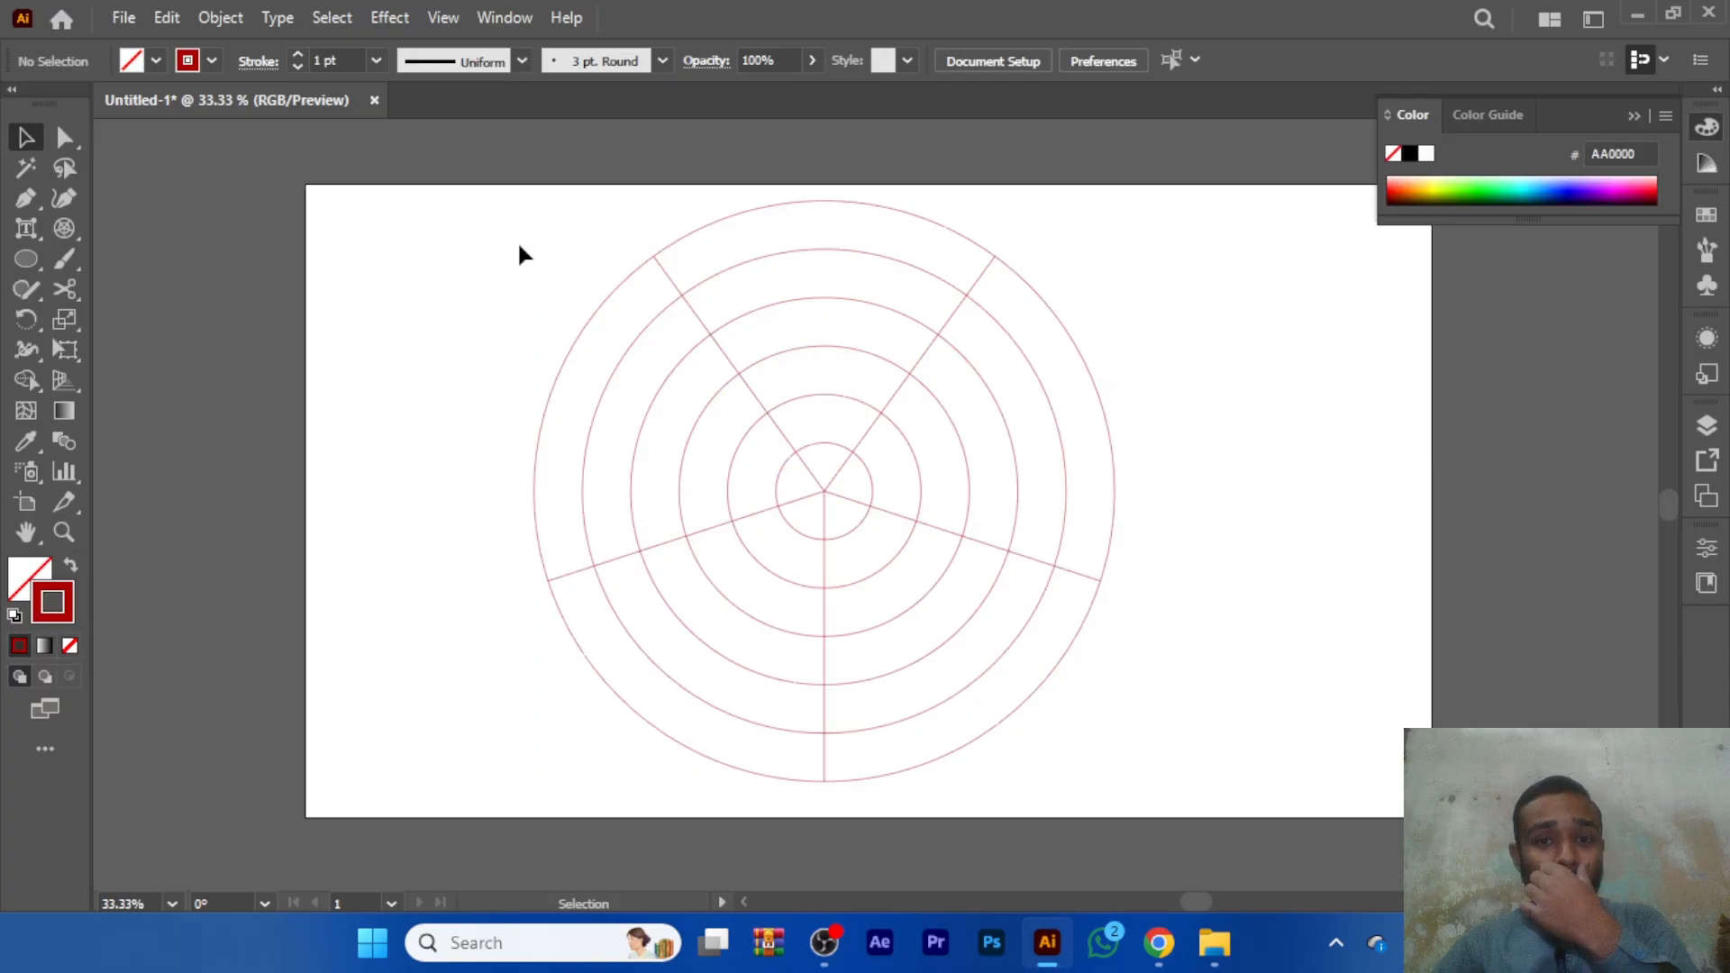
- Select the whole polar grid and fill its outermost ring with black using the Shape Builder tool
left_click_drag(508, 230, 1137, 647)
left_click(1137, 647)
left_click(1065, 316)
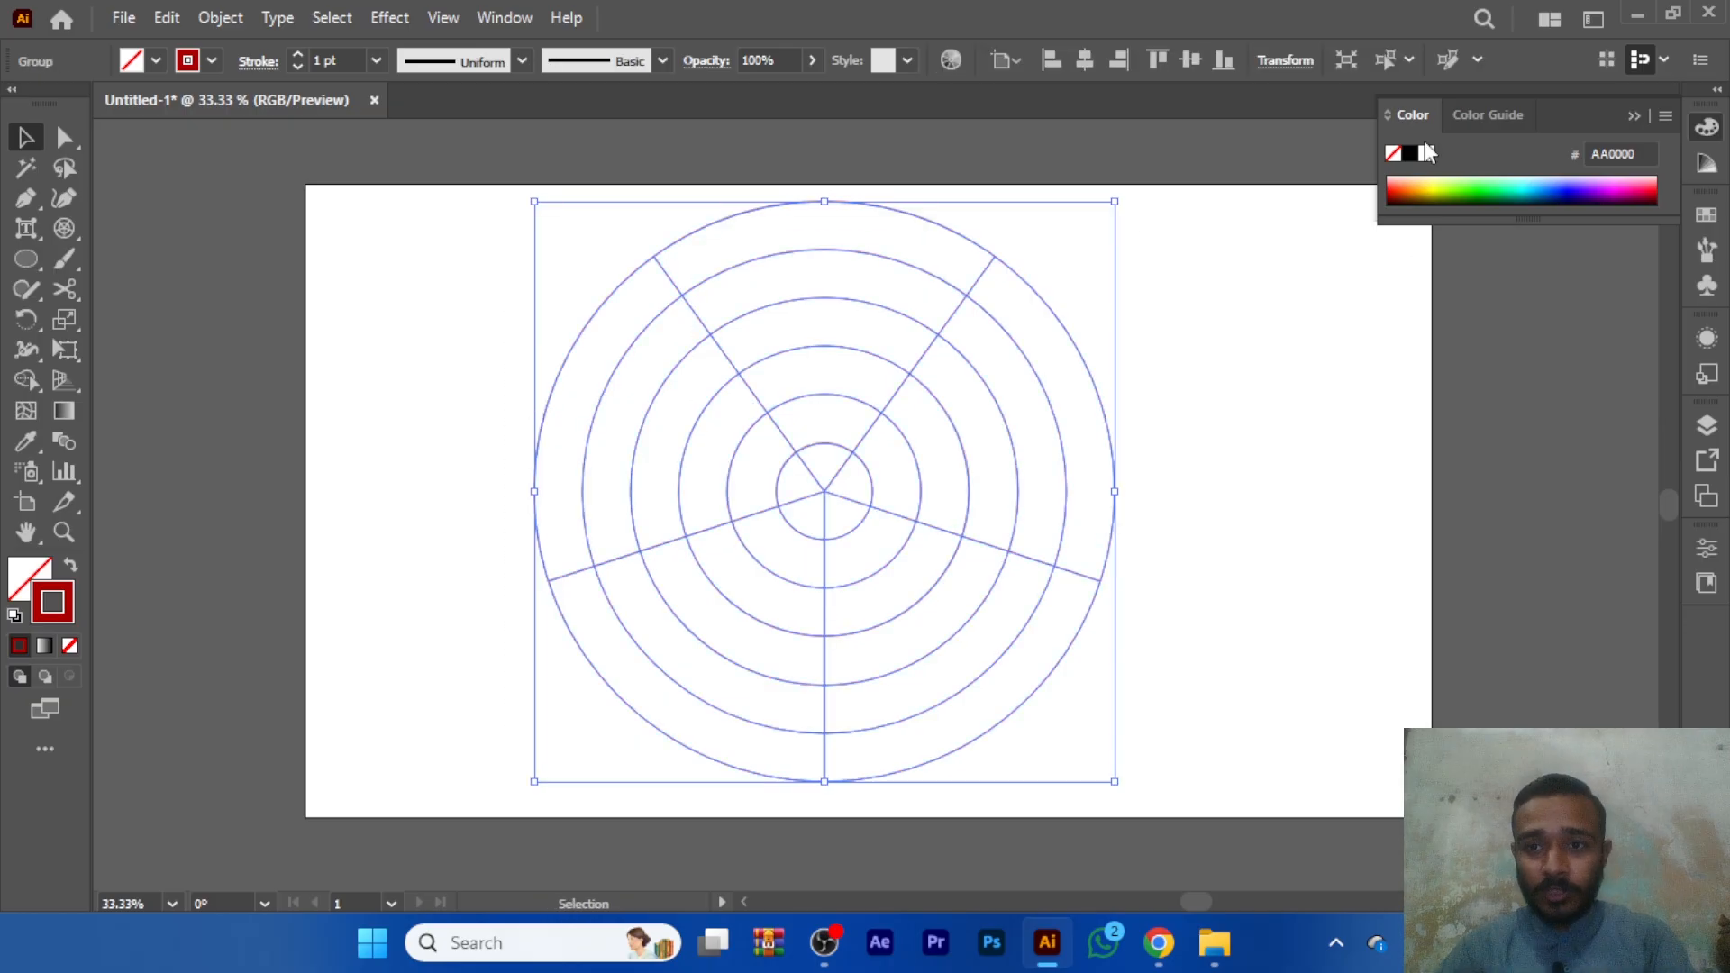
key("shift+m")
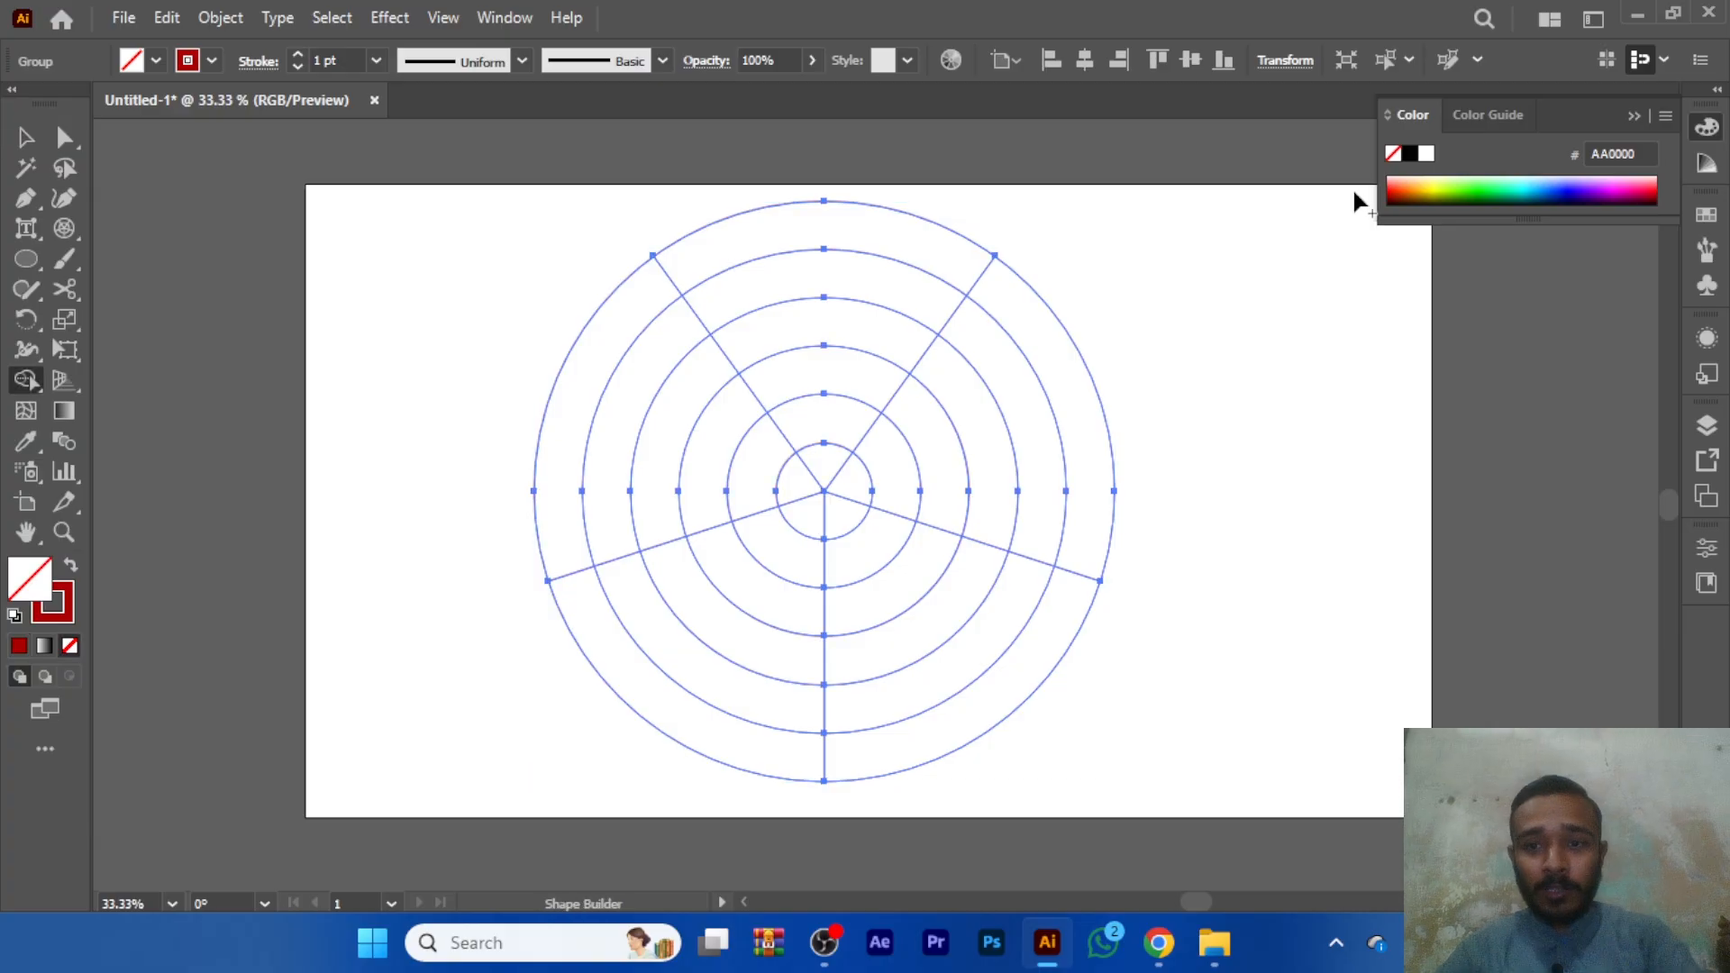
left_click(1411, 155)
left_click(901, 250)
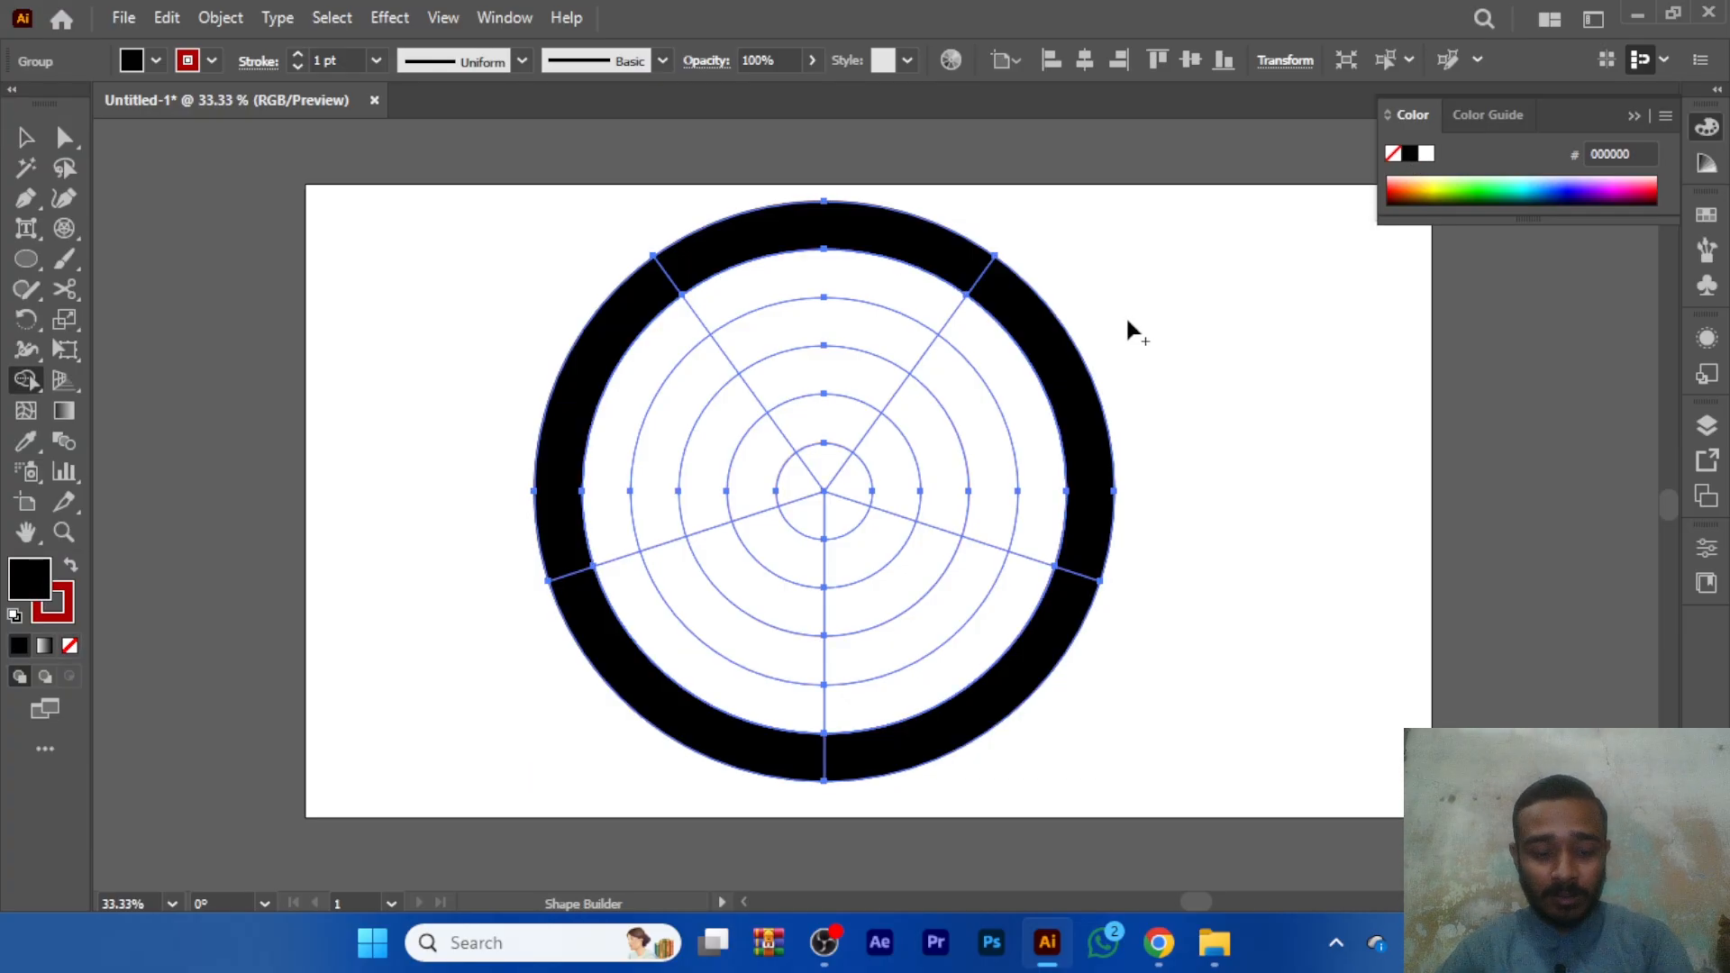
key("v")
left_click(1212, 299)
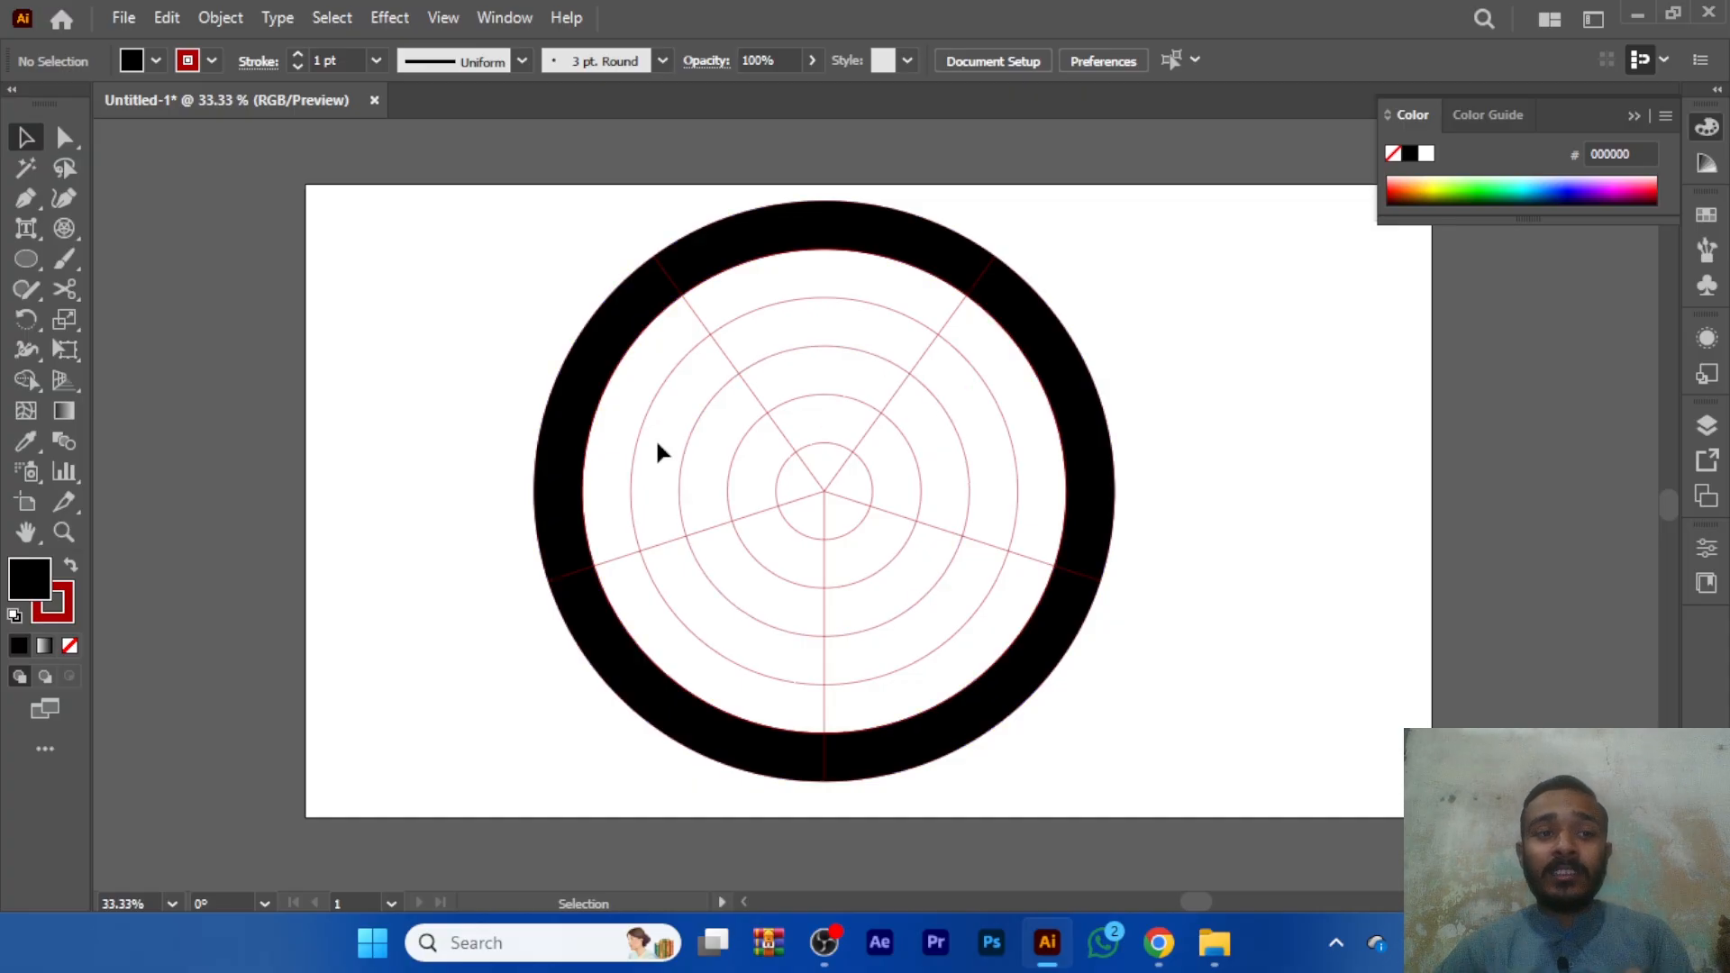
- Fill the upper wedge's segment just inside the black ring with dark red A80000 using the Shape Builder tool
left_click_drag(466, 223, 1149, 741)
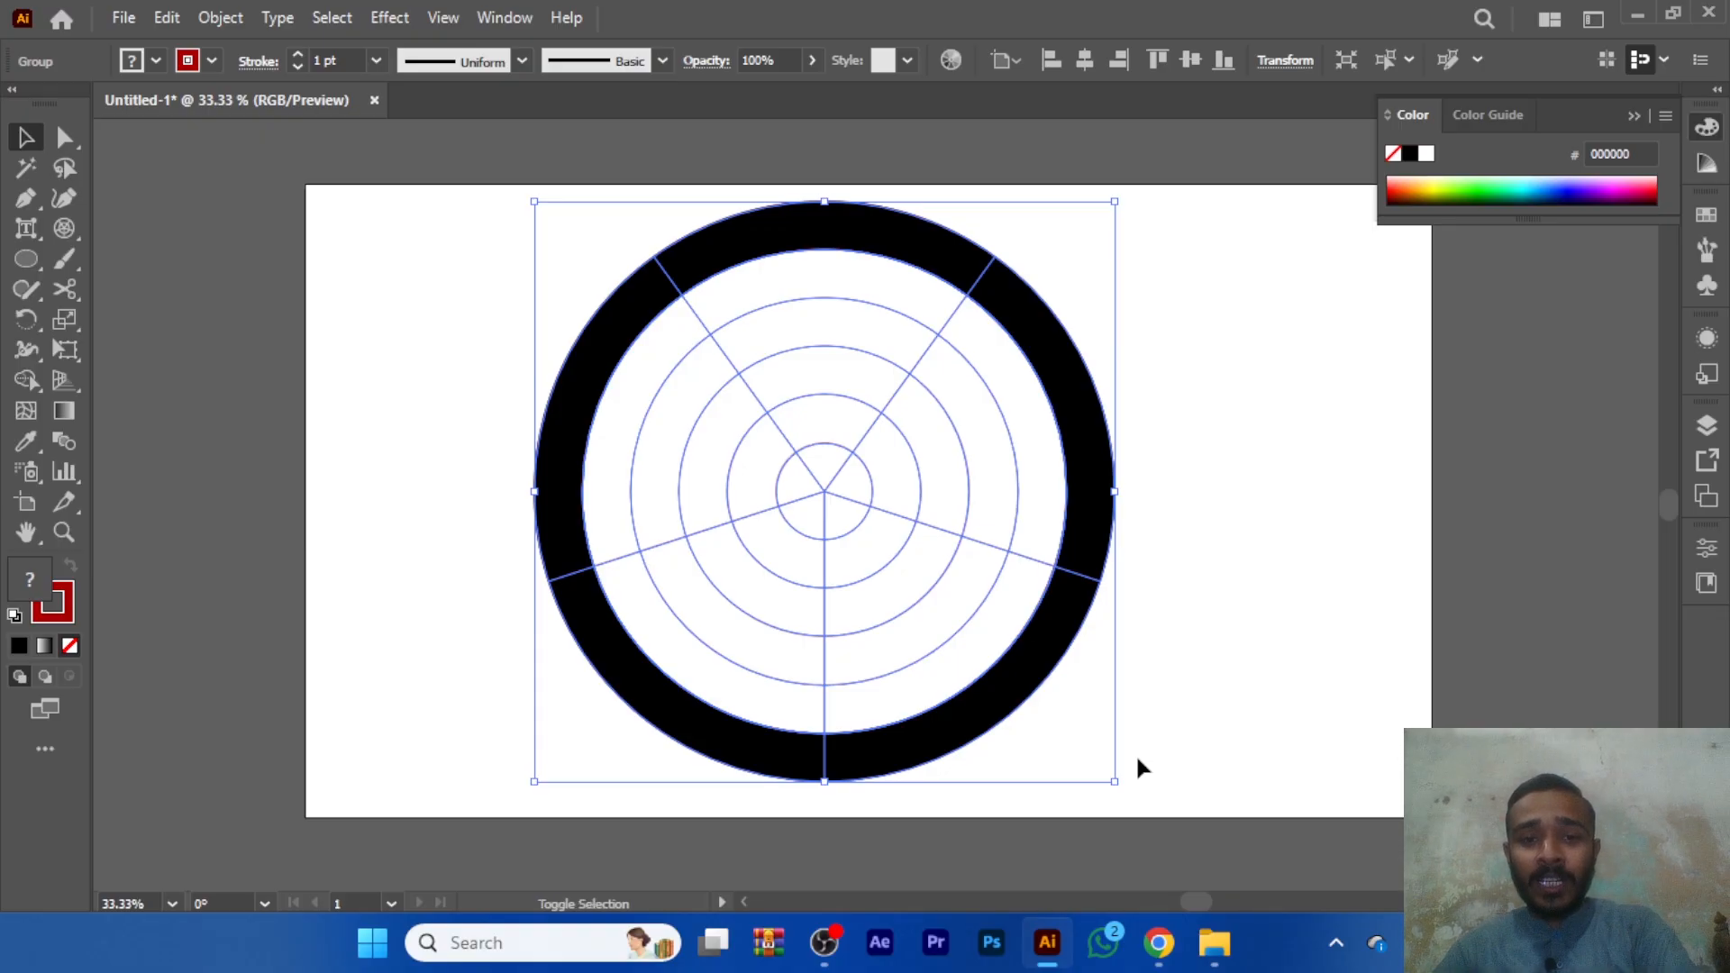
key("shift+m")
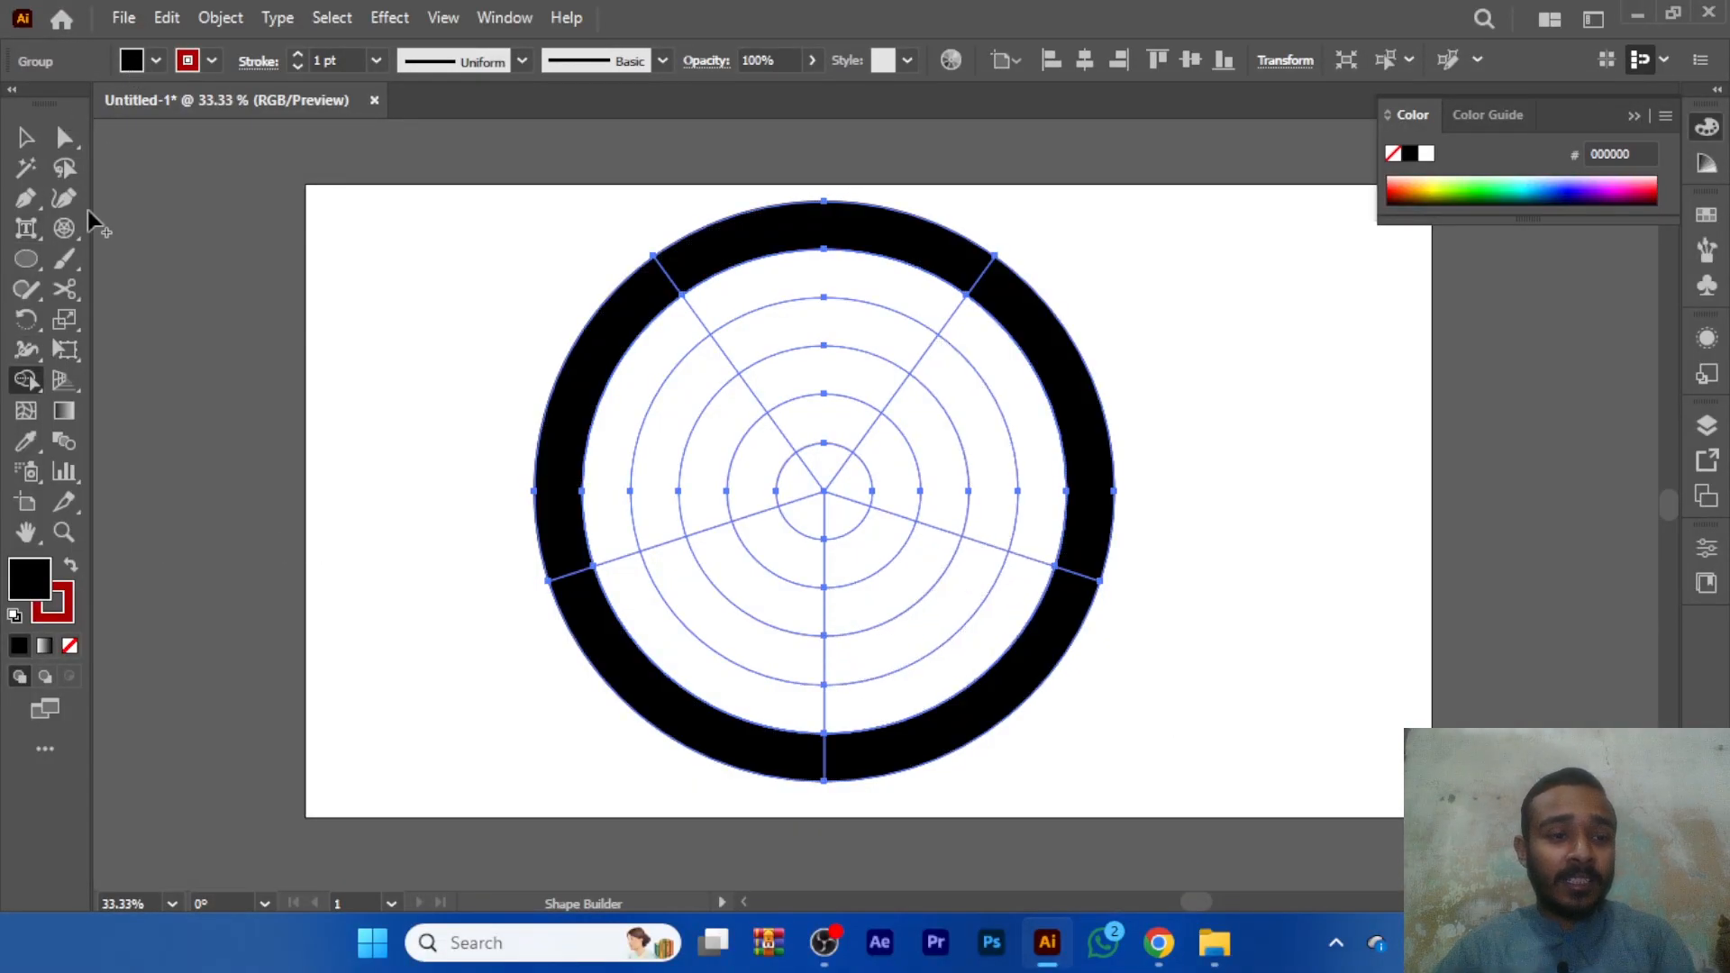
double_click(29, 582)
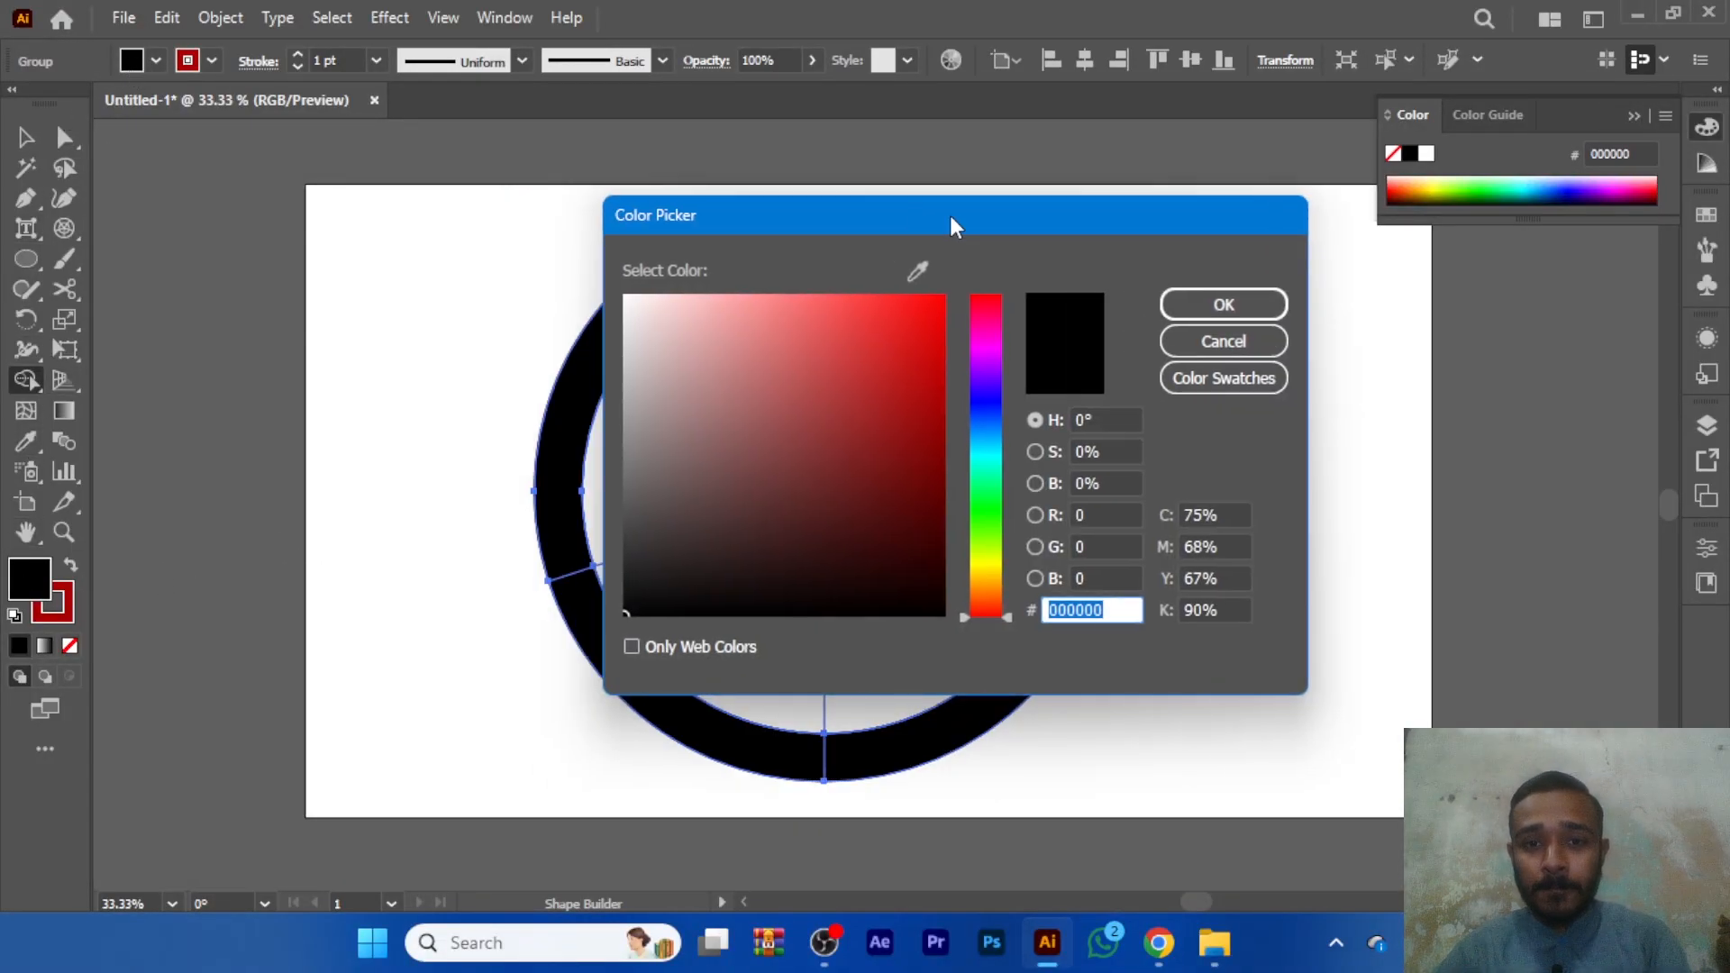
left_click_drag(950, 215, 1369, 195)
left_click_drag(1349, 306, 1387, 388)
left_click(767, 282)
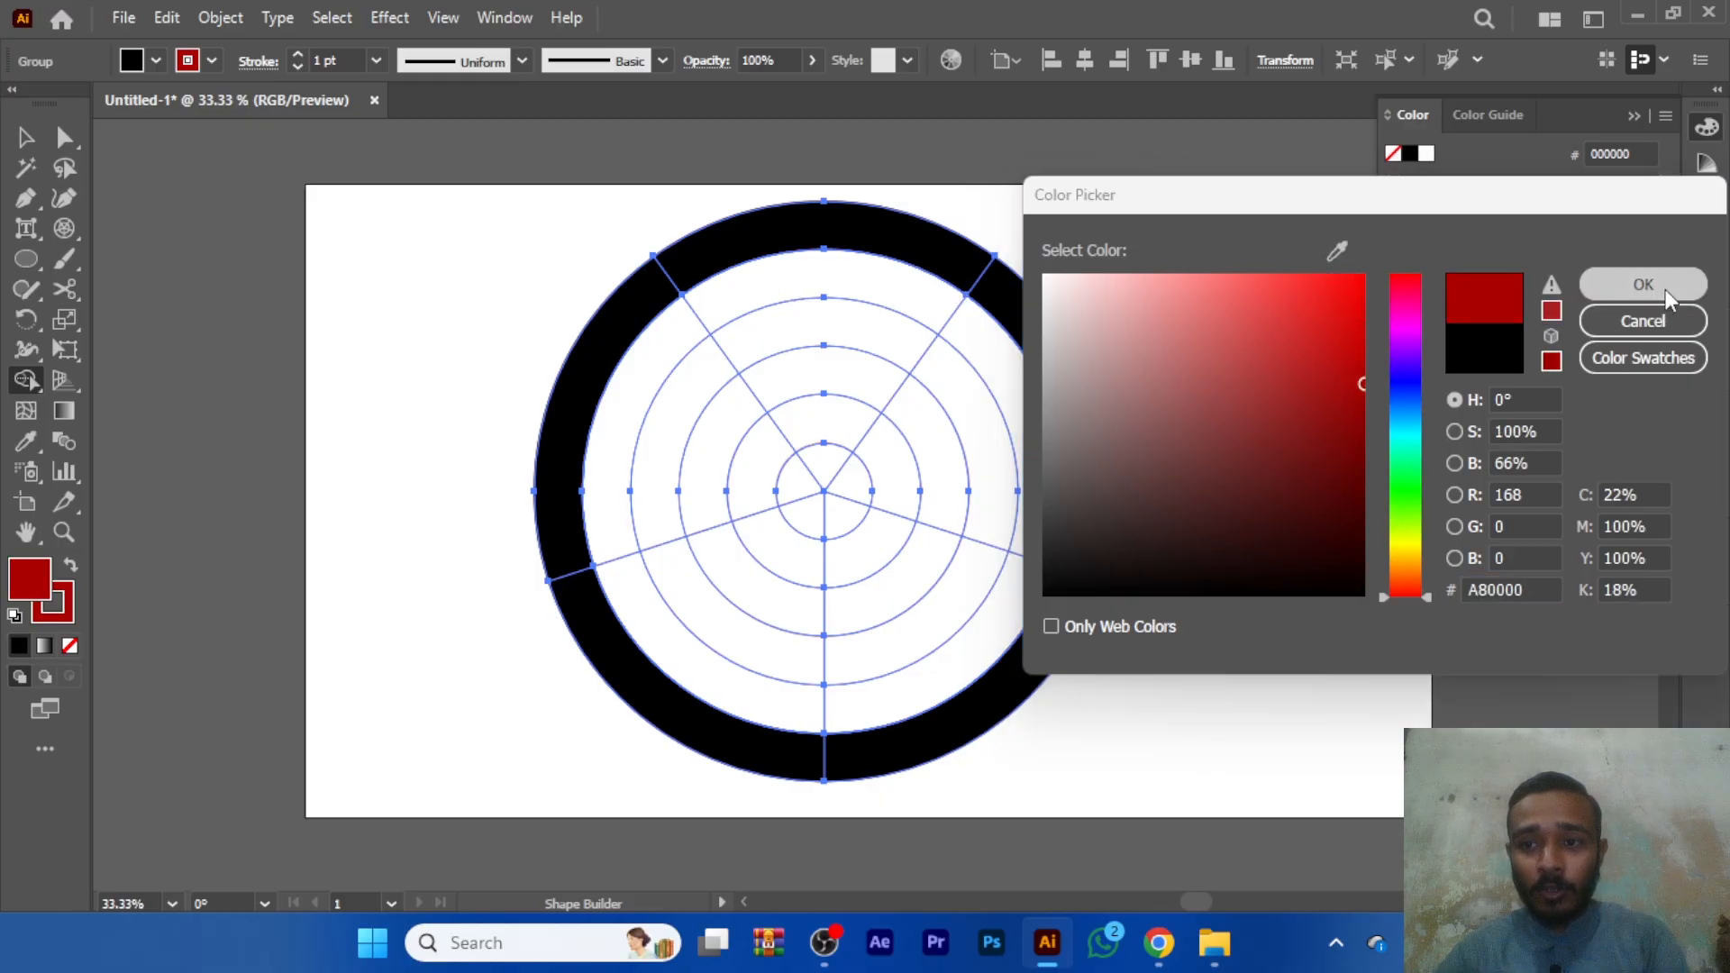
left_click(1644, 284)
left_click(903, 307)
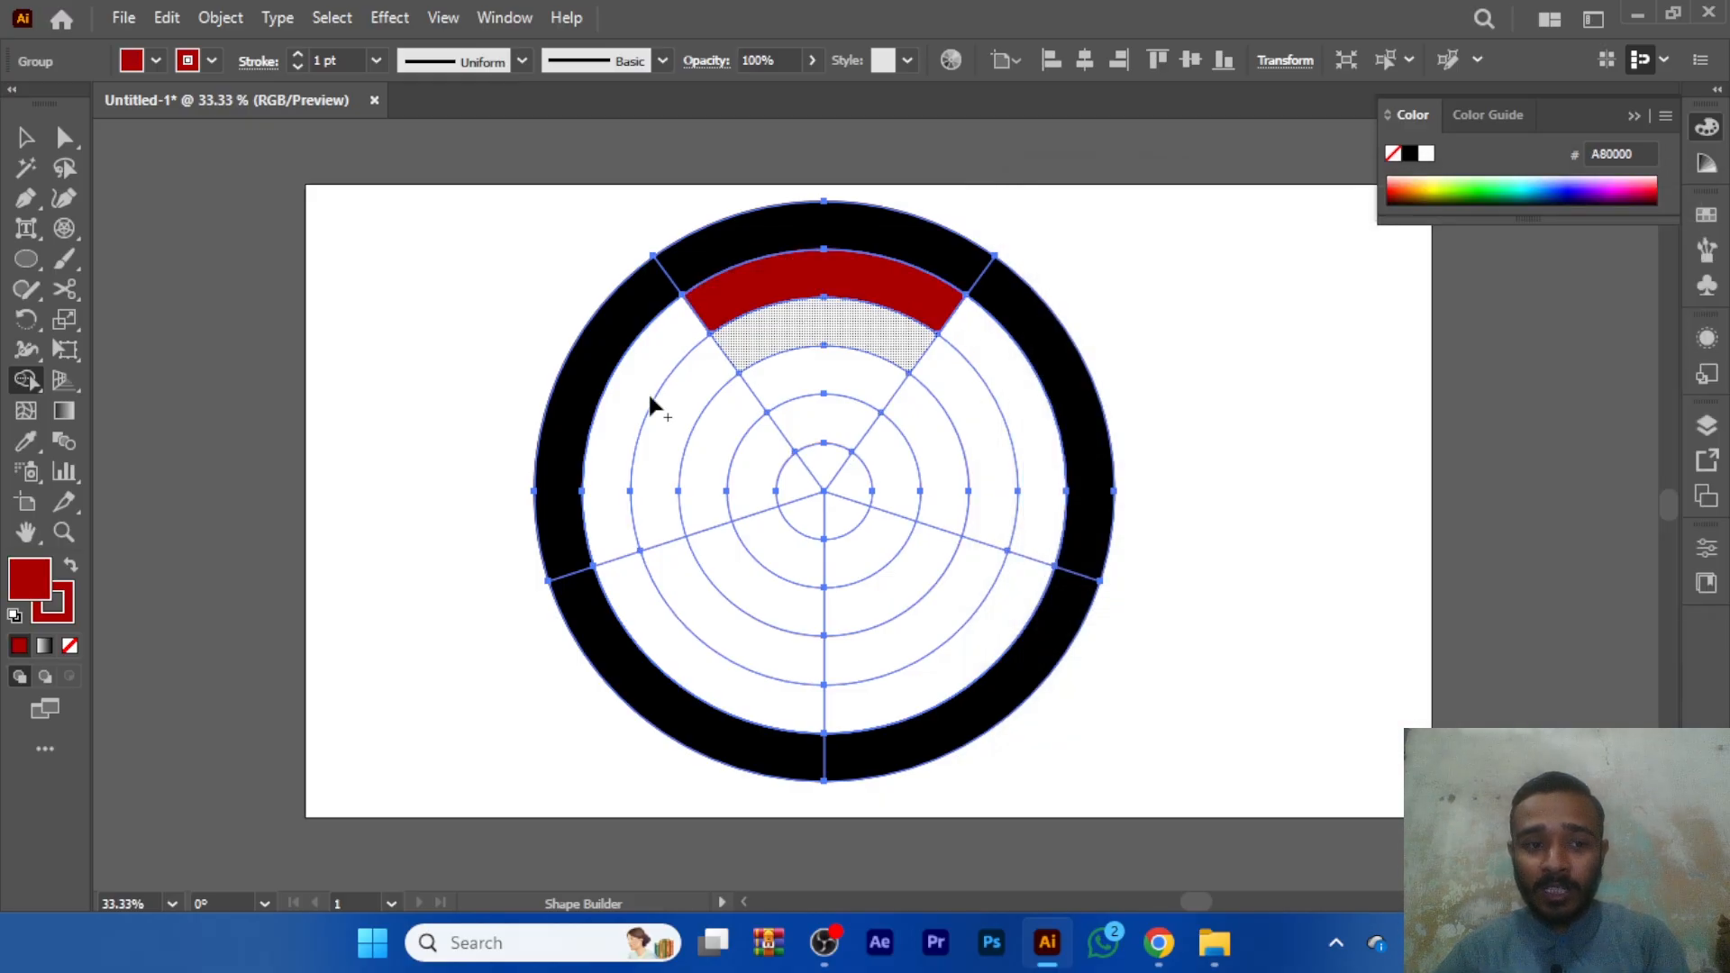
- Set the fill to C40606 and apply it to the upper wedge's second segment inward from the black ring
double_click(23, 582)
left_click(1357, 347)
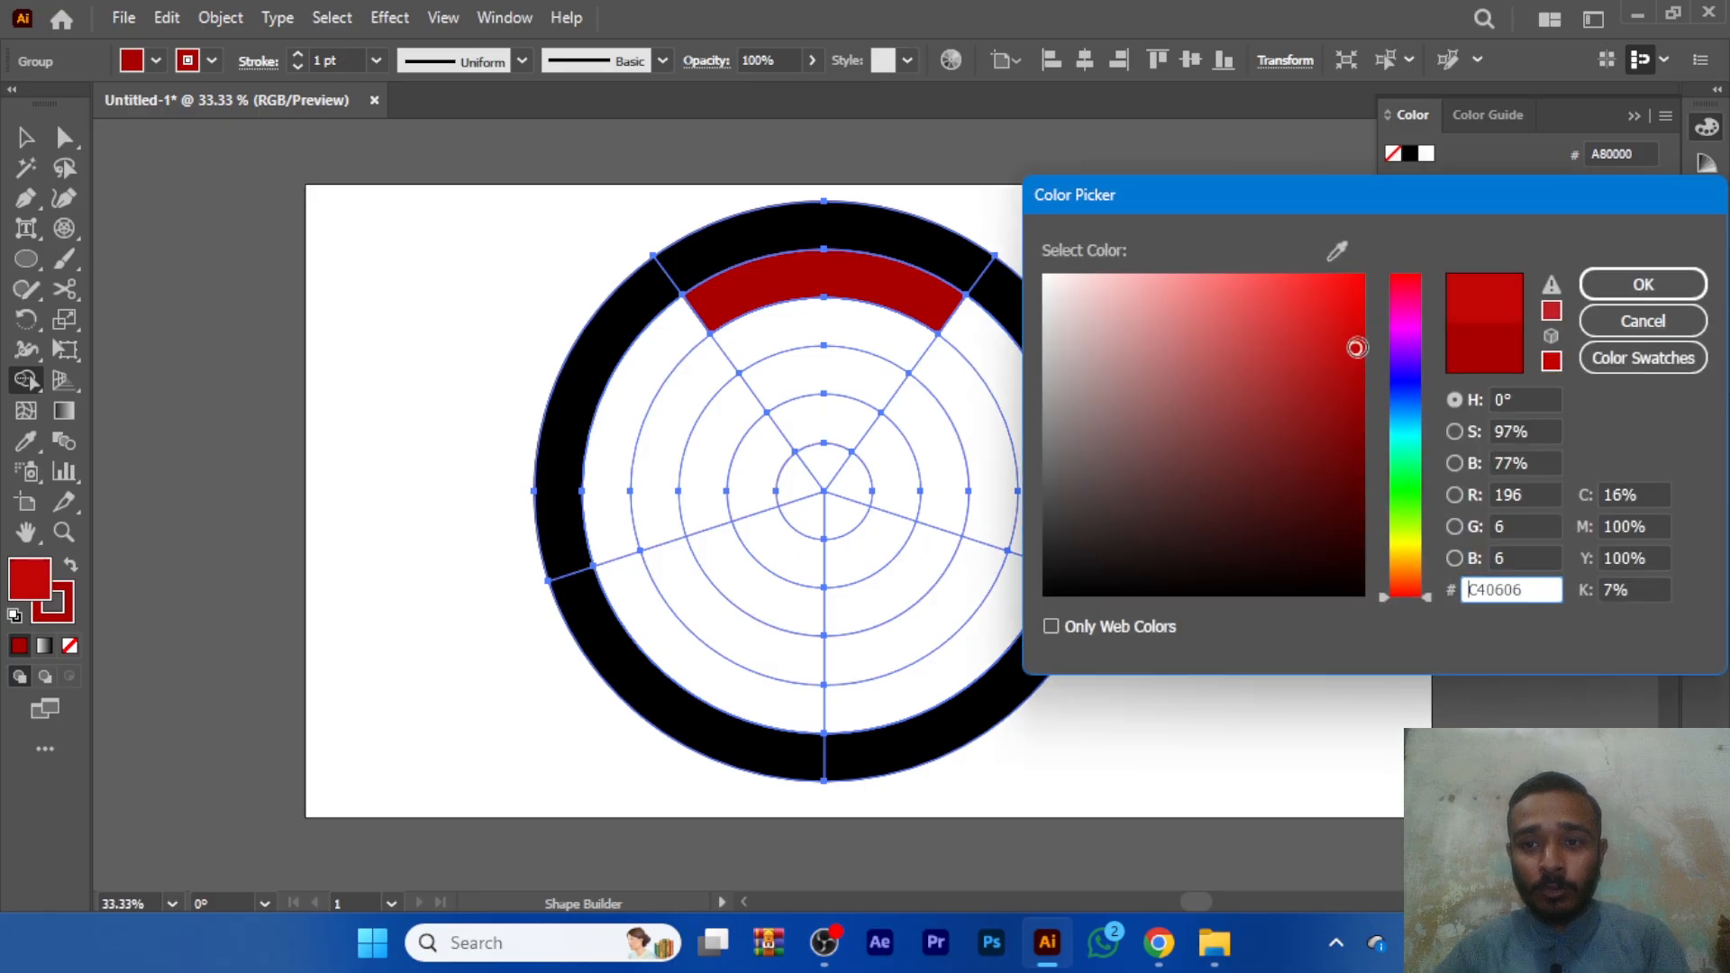
left_click(1644, 284)
left_click(803, 339)
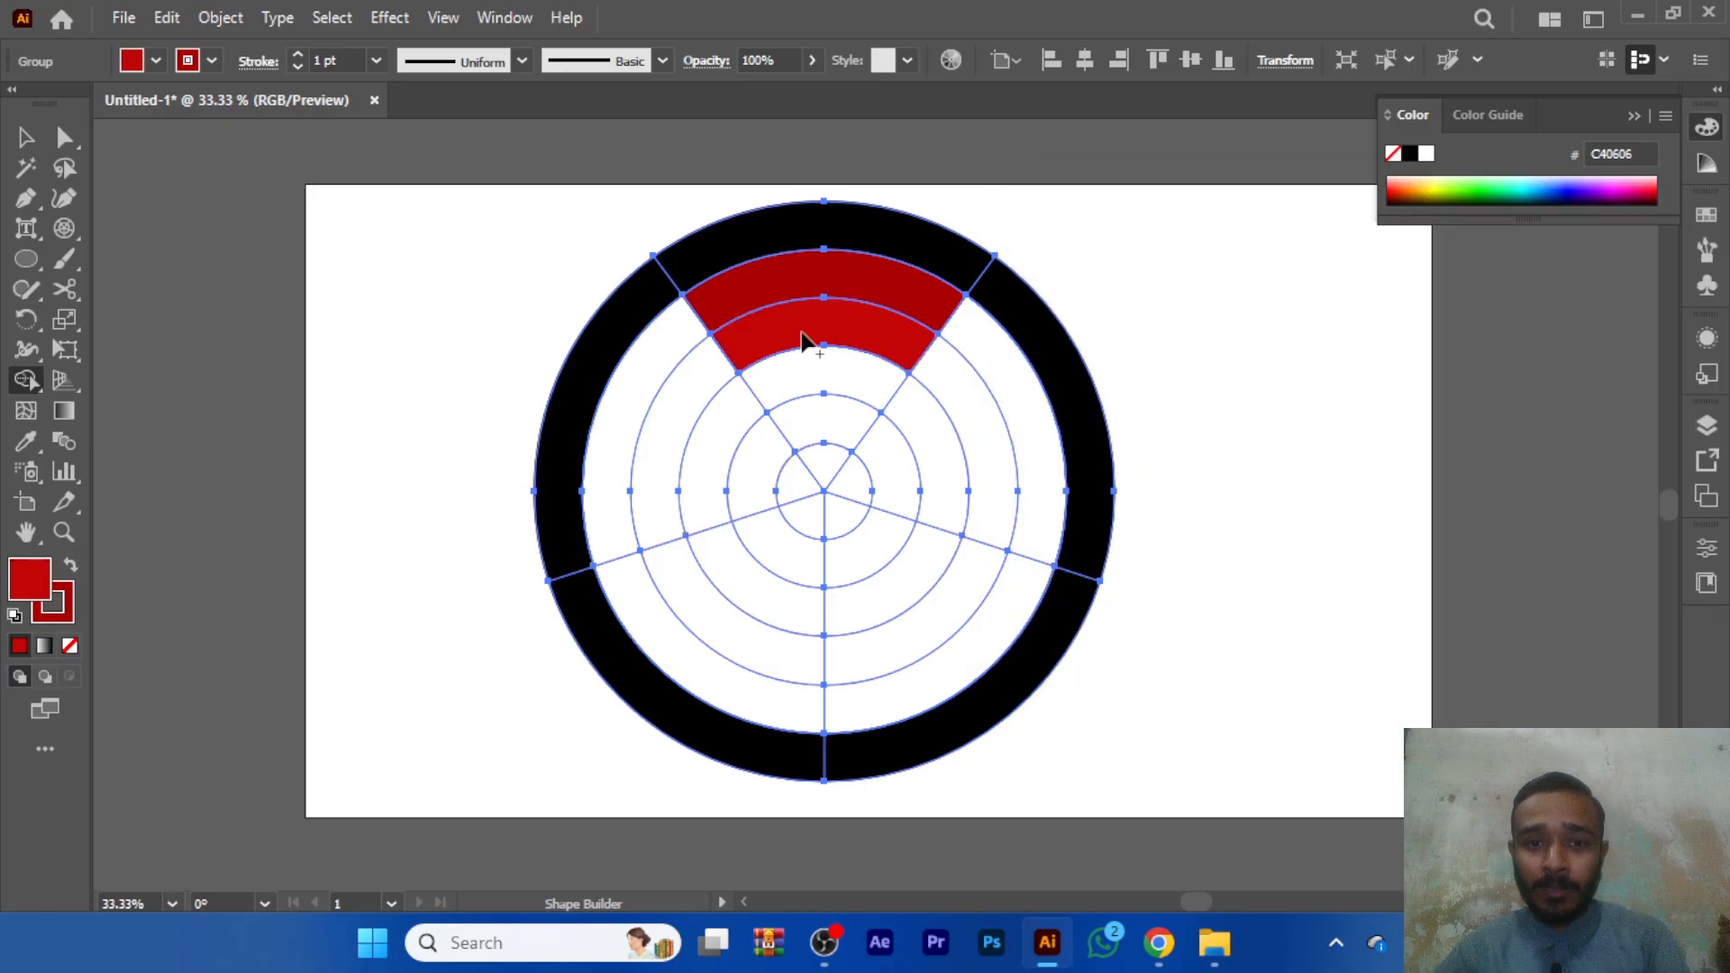
- Set the fill to DB0303 and apply it to the upper wedge's third segment inward from the black ring
double_click(45, 579)
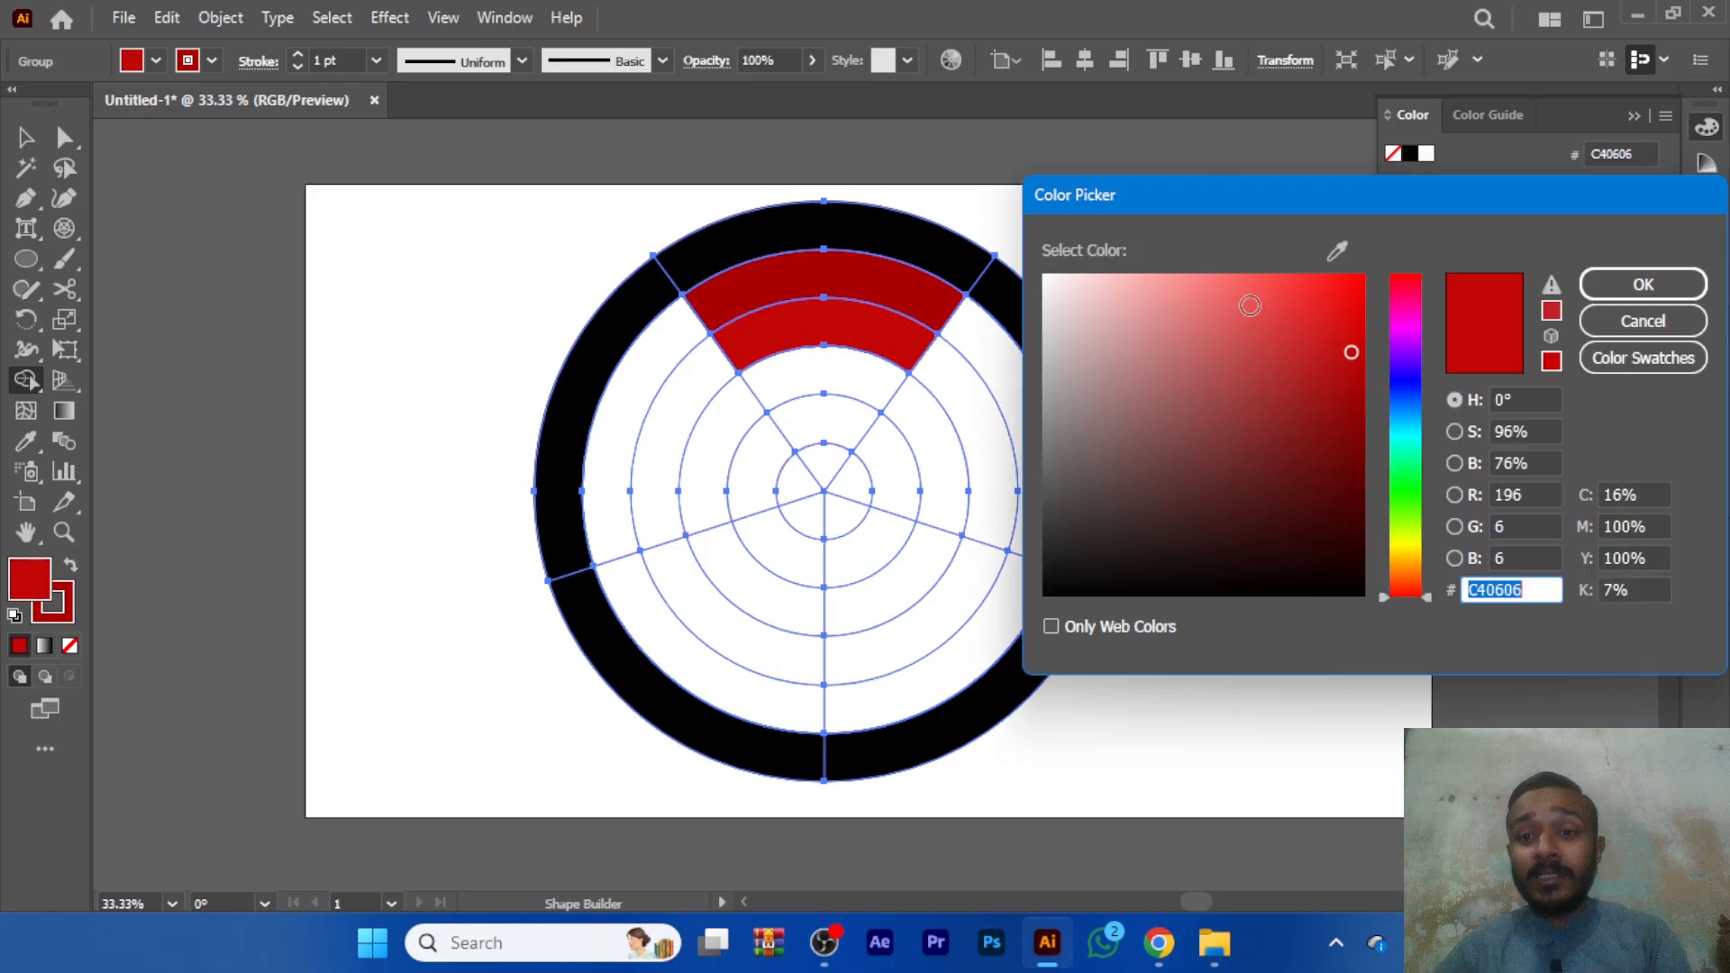
left_click(1361, 318)
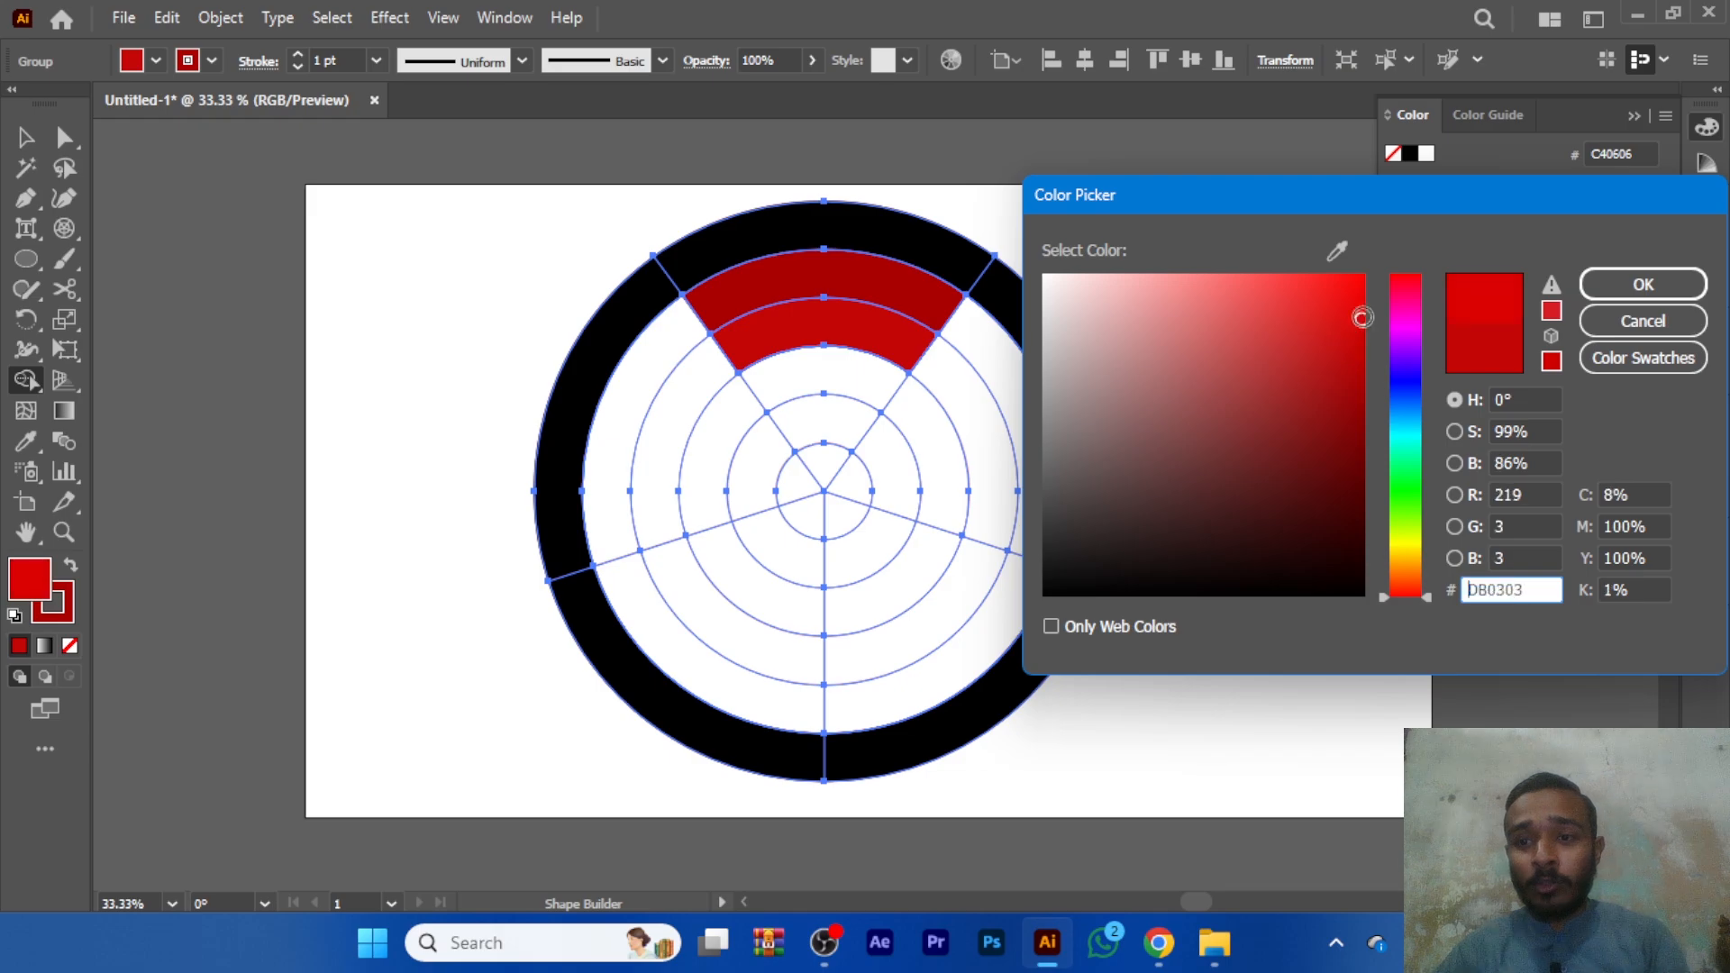
left_click(1638, 284)
left_click(853, 387)
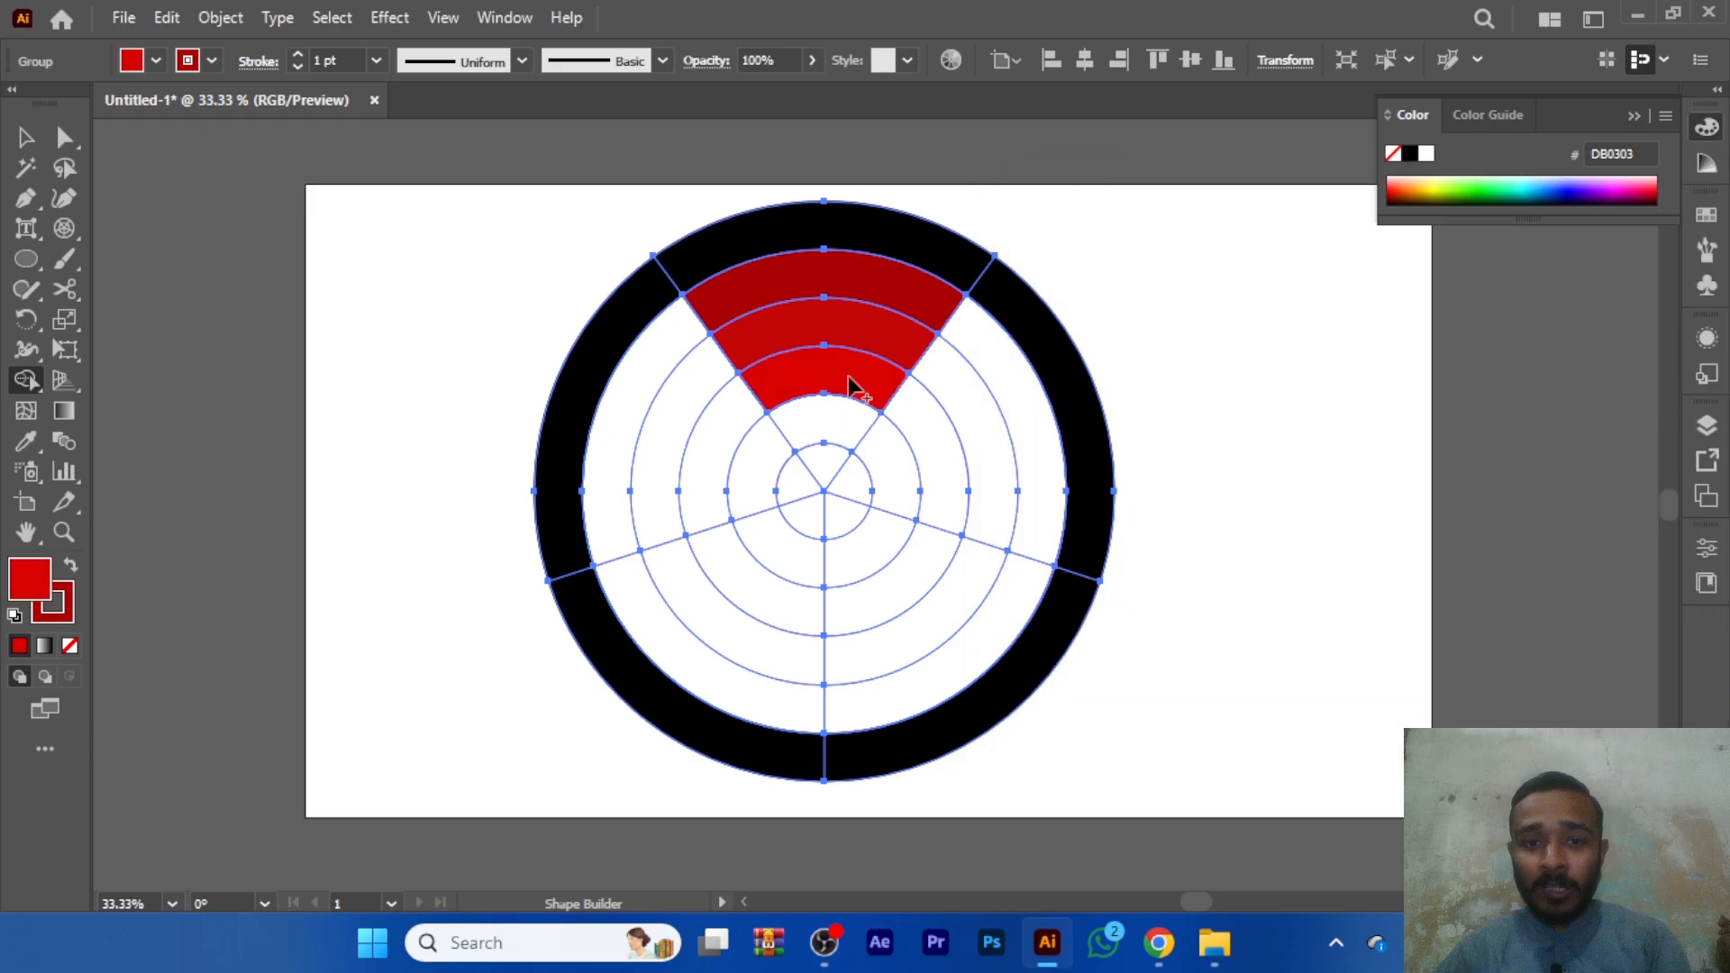
- Set the fill to pure red FF0000 and apply it to the upper wedge's fourth segment inward
double_click(31, 584)
left_click(1360, 305)
left_click_drag(1361, 305, 1367, 273)
left_click(1640, 285)
left_click(847, 431)
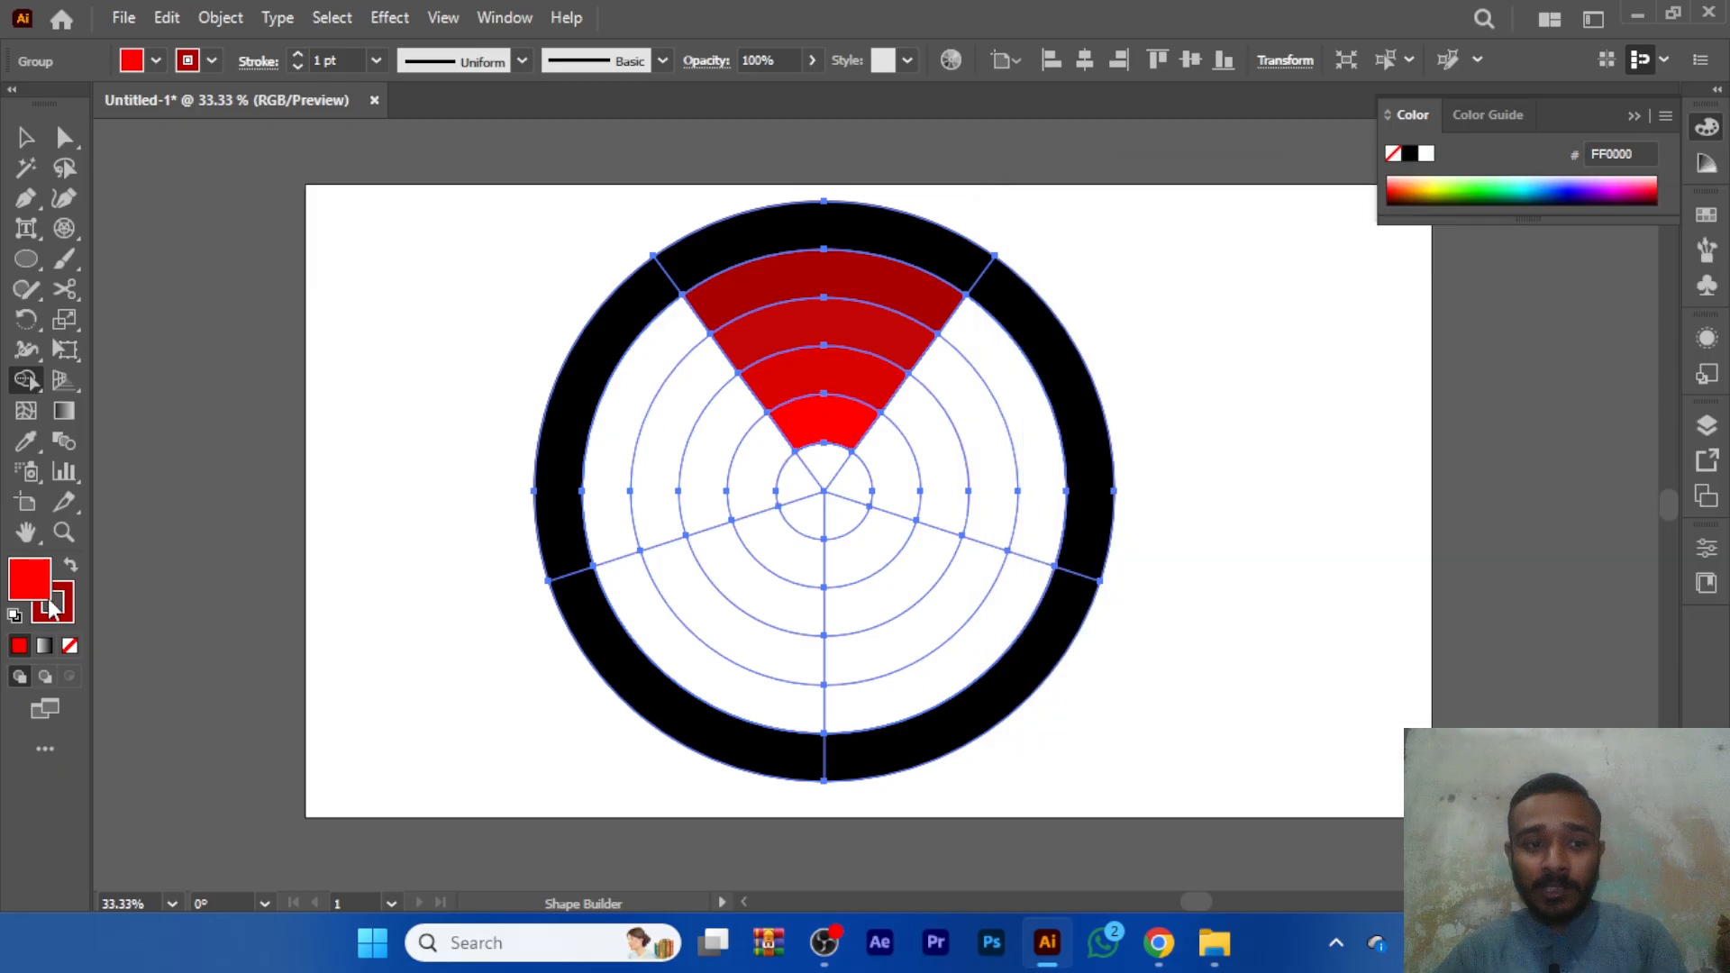
- Fill the upper wedge's innermost tip at the grid center with light red F94141 and deselect the artwork
double_click(32, 586)
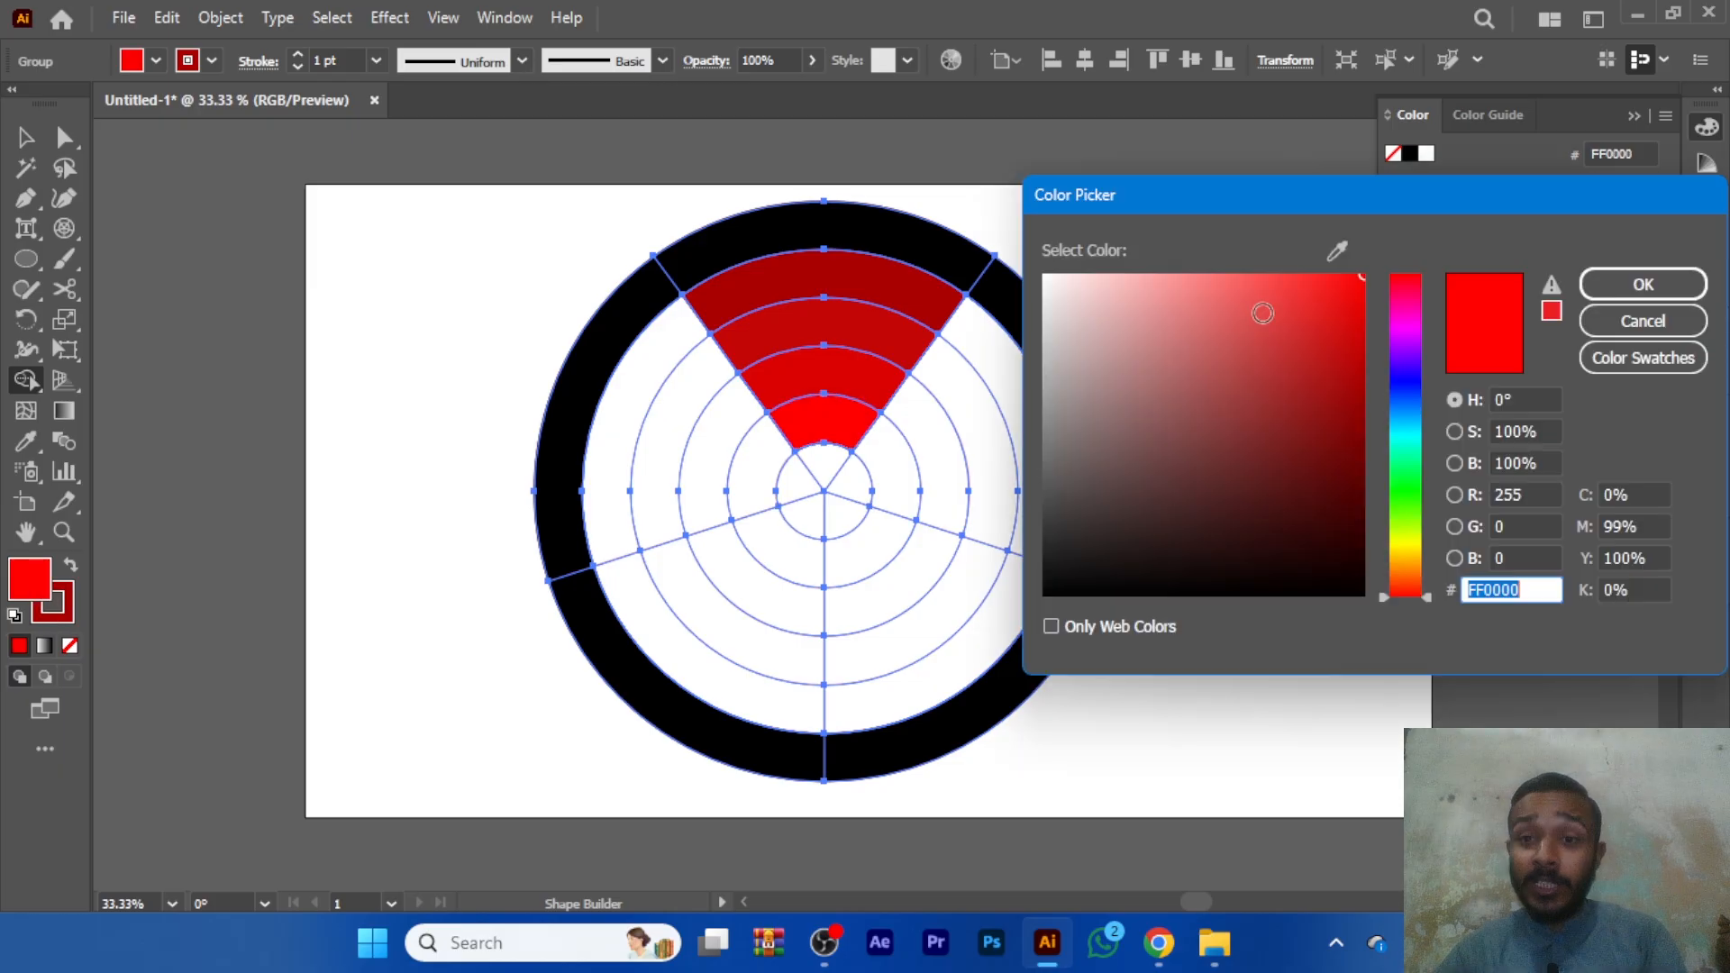
left_click_drag(1262, 312, 1305, 280)
key("Return")
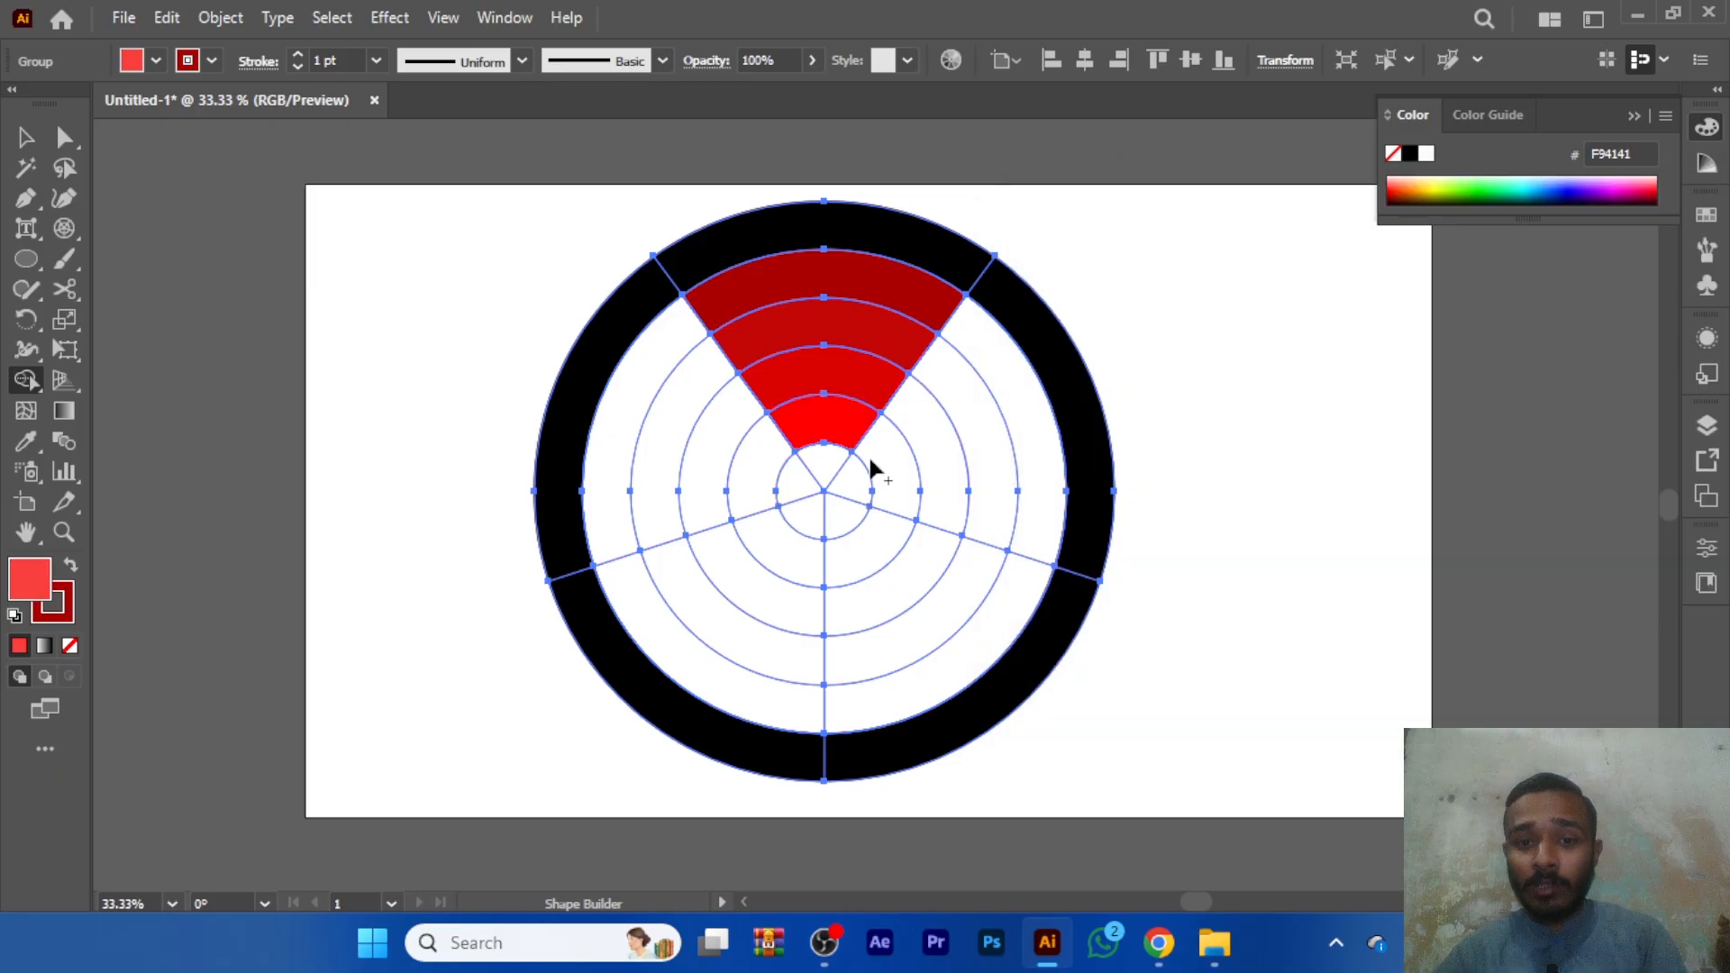
left_click(825, 464)
key("v")
left_click(1259, 349)
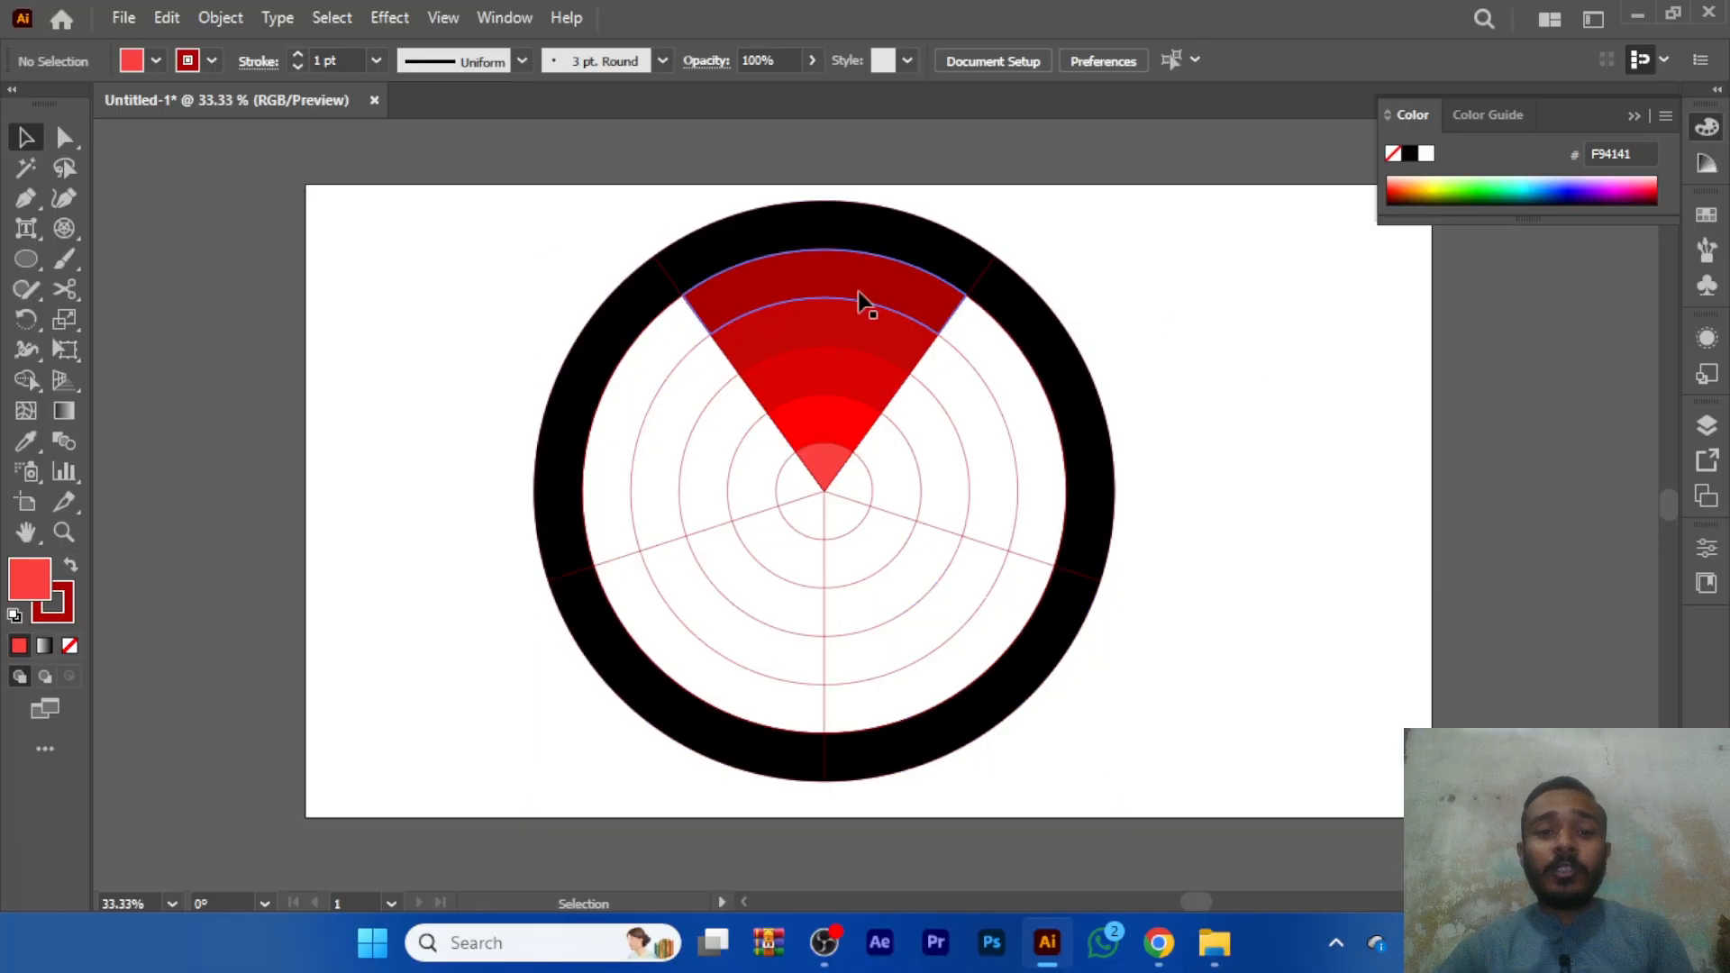
- Select the entire colored polar grid and delete it from the artboard
left_click_drag(458, 209, 1107, 786)
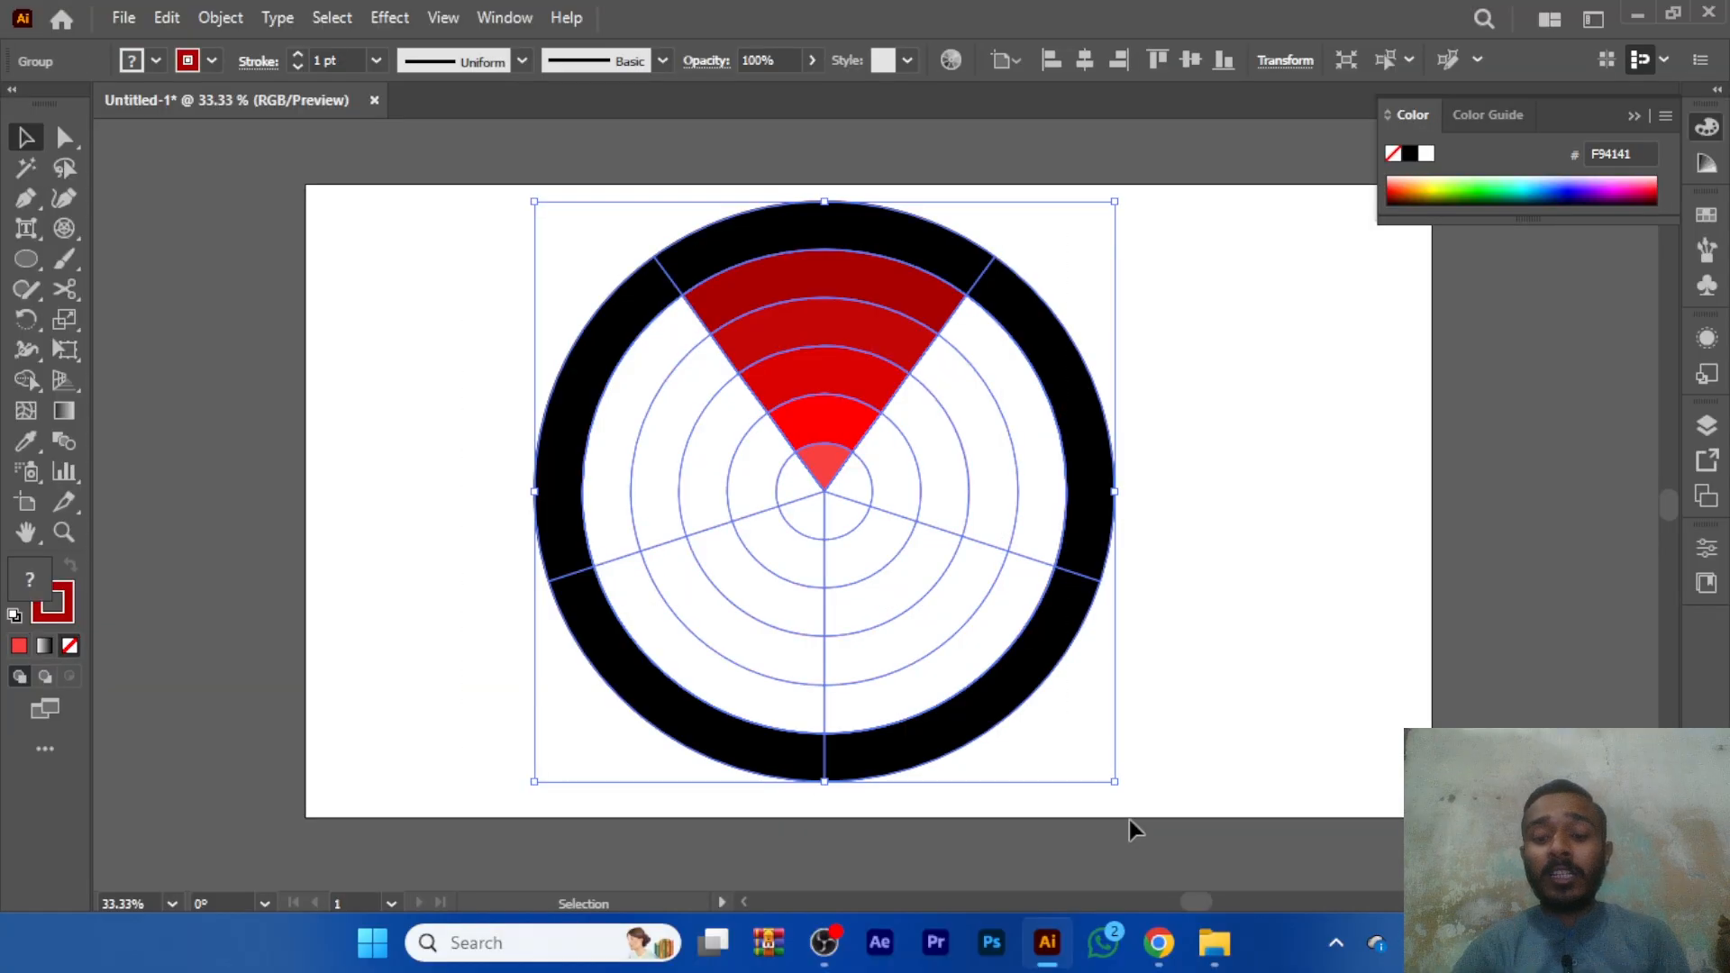
key("Delete")
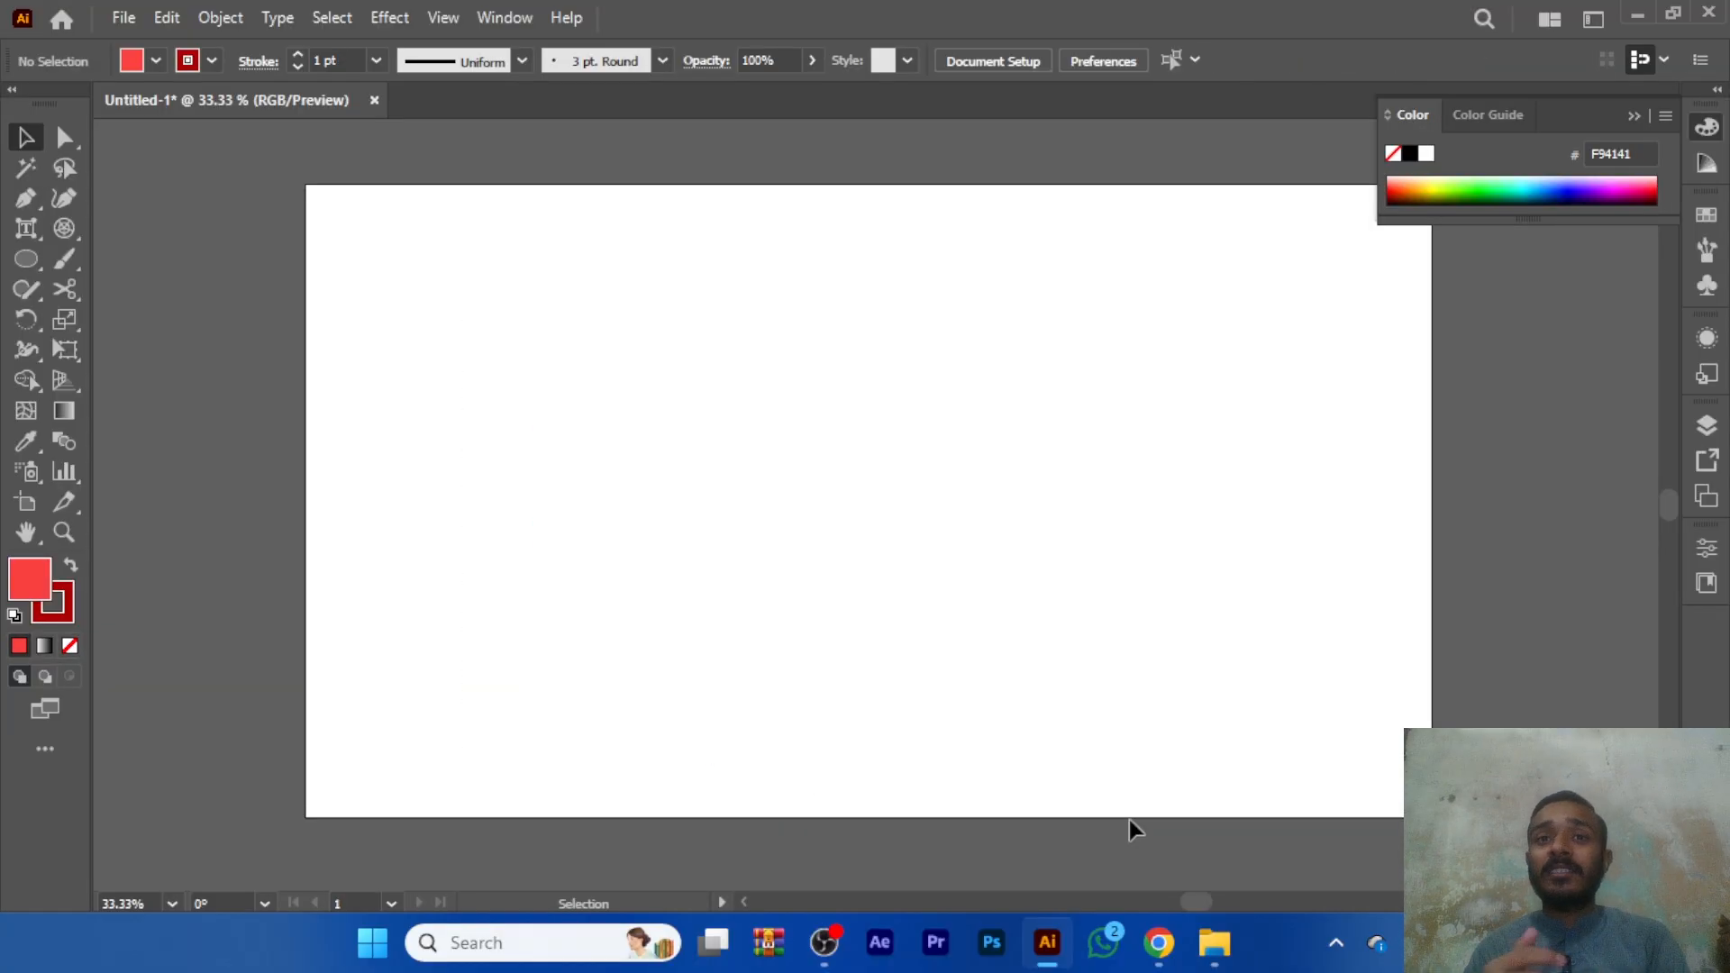